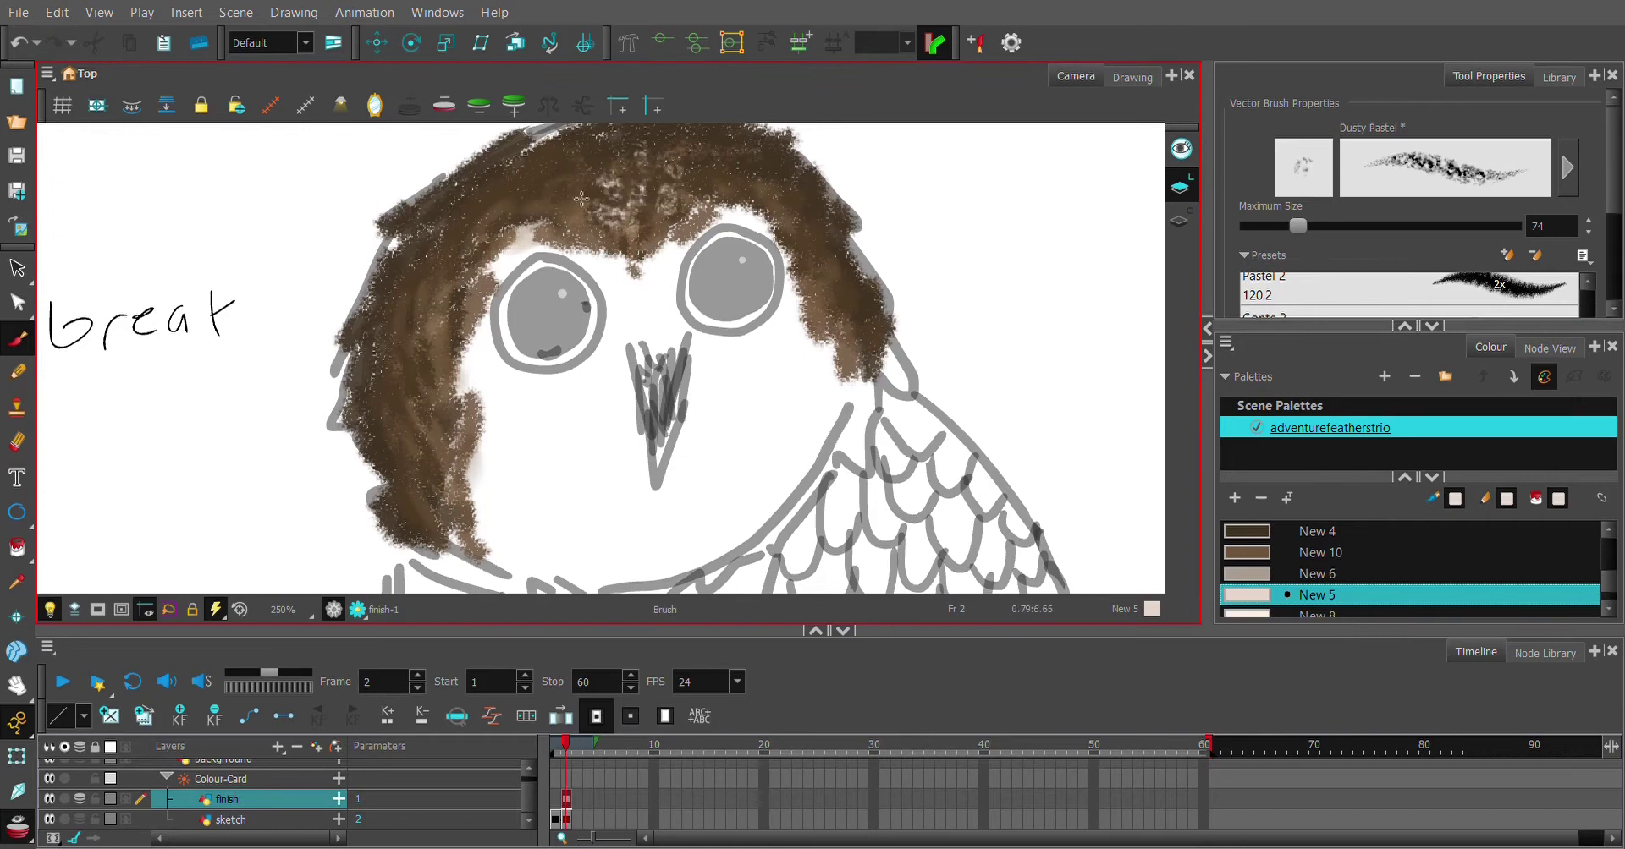
Choose the Pastel 2 brush and remove the stray brown strokes along the inner left edge of the owl's head feathers
{"action": "scroll", "coordinate": [1371, 211], "scroll_direction": "down", "scroll_amount": 3}
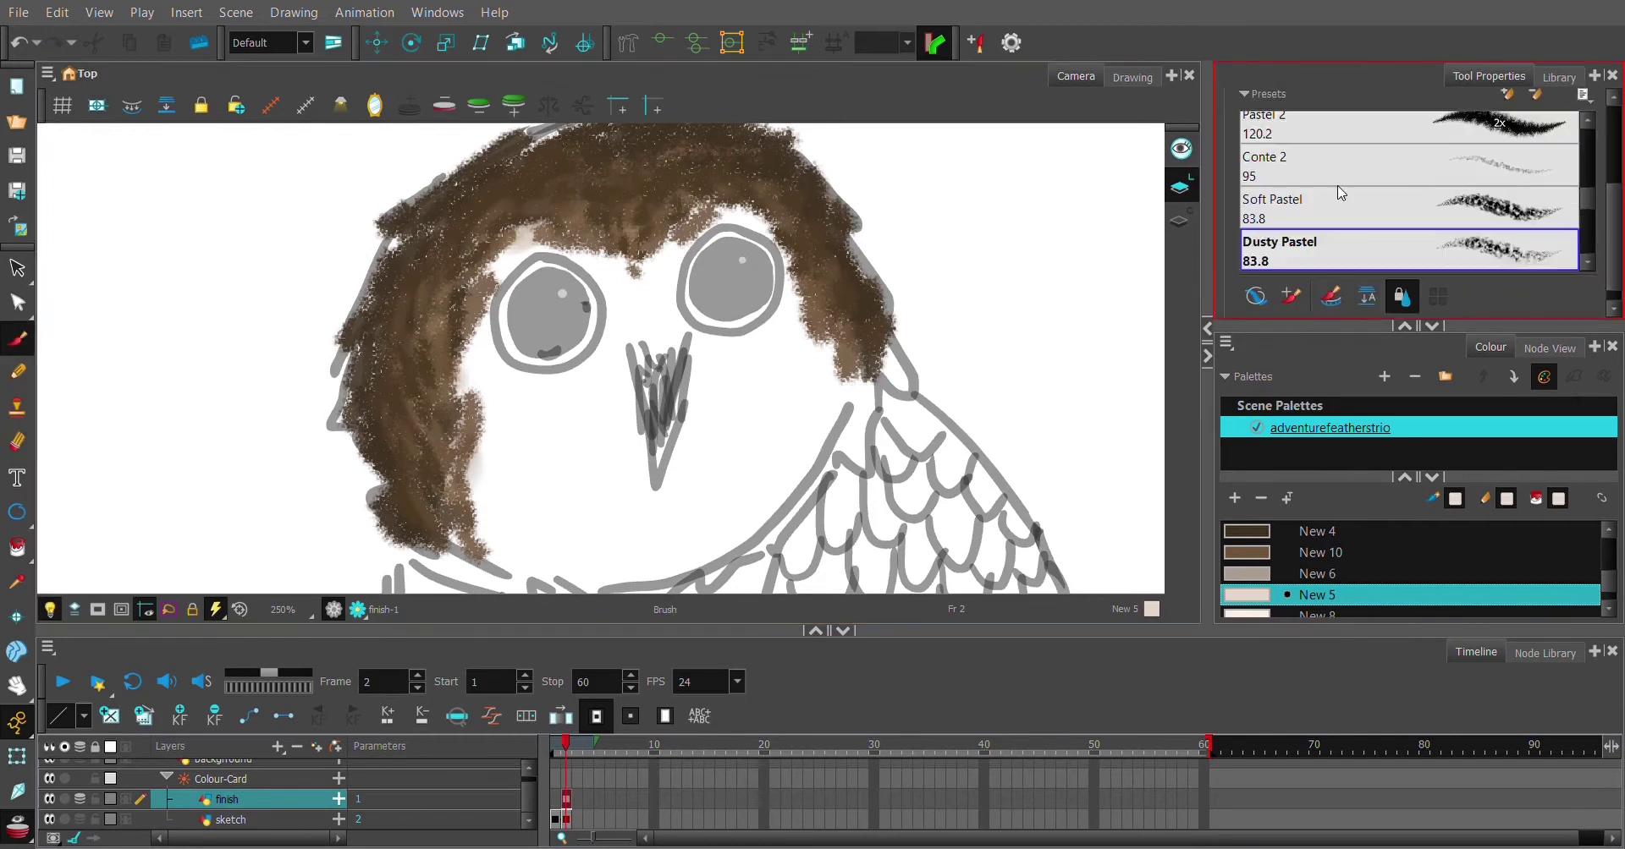
{"action": "left_click", "coordinate": [1320, 134]}
{"action": "key", "text": "alt+s"}
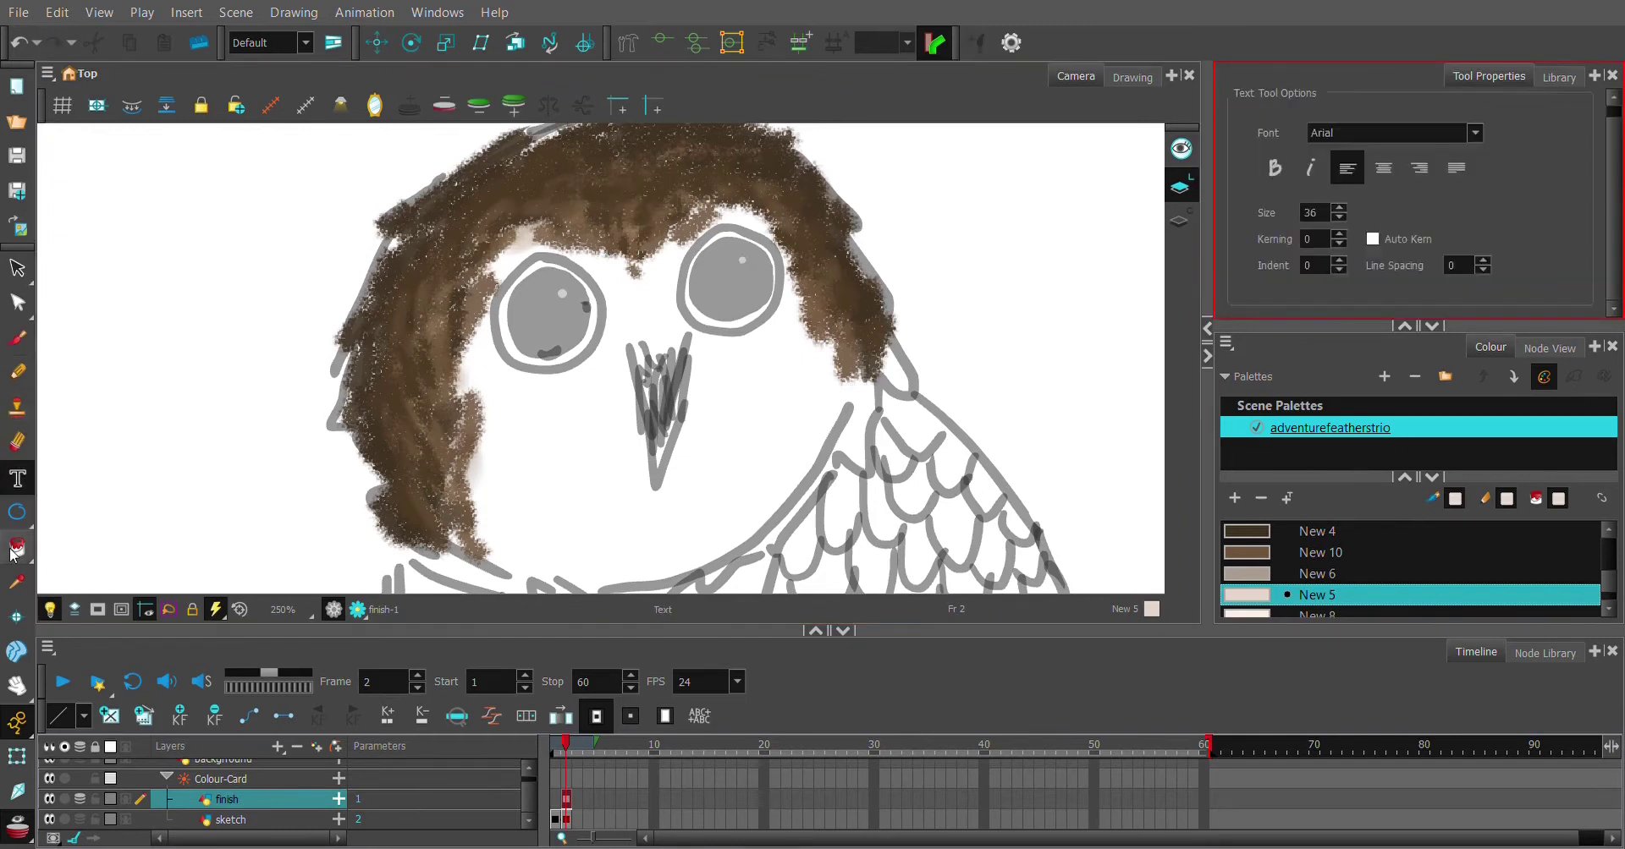
{"action": "left_click", "coordinate": [541, 397]}
{"action": "left_click", "coordinate": [761, 253]}
{"action": "left_click", "coordinate": [770, 169]}
{"action": "key", "text": "alt+b"}
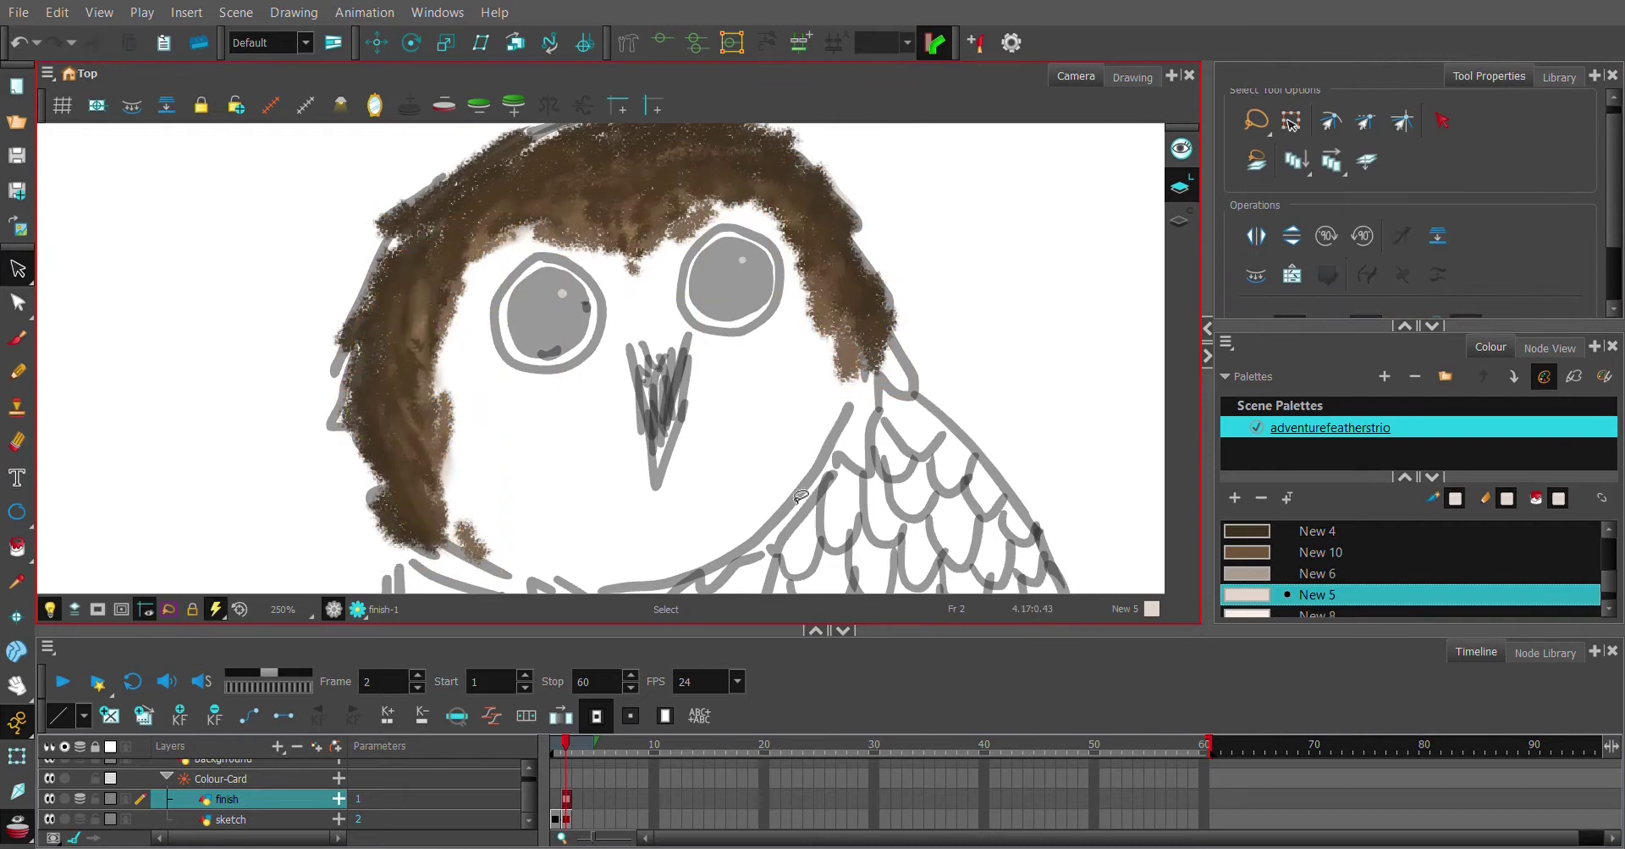
Replace the pale New 5 strokes around the left eye with beige New 6 strokes, using the Pastel 2 brush at size 120.2
{"action": "key", "text": "ctrl+z"}
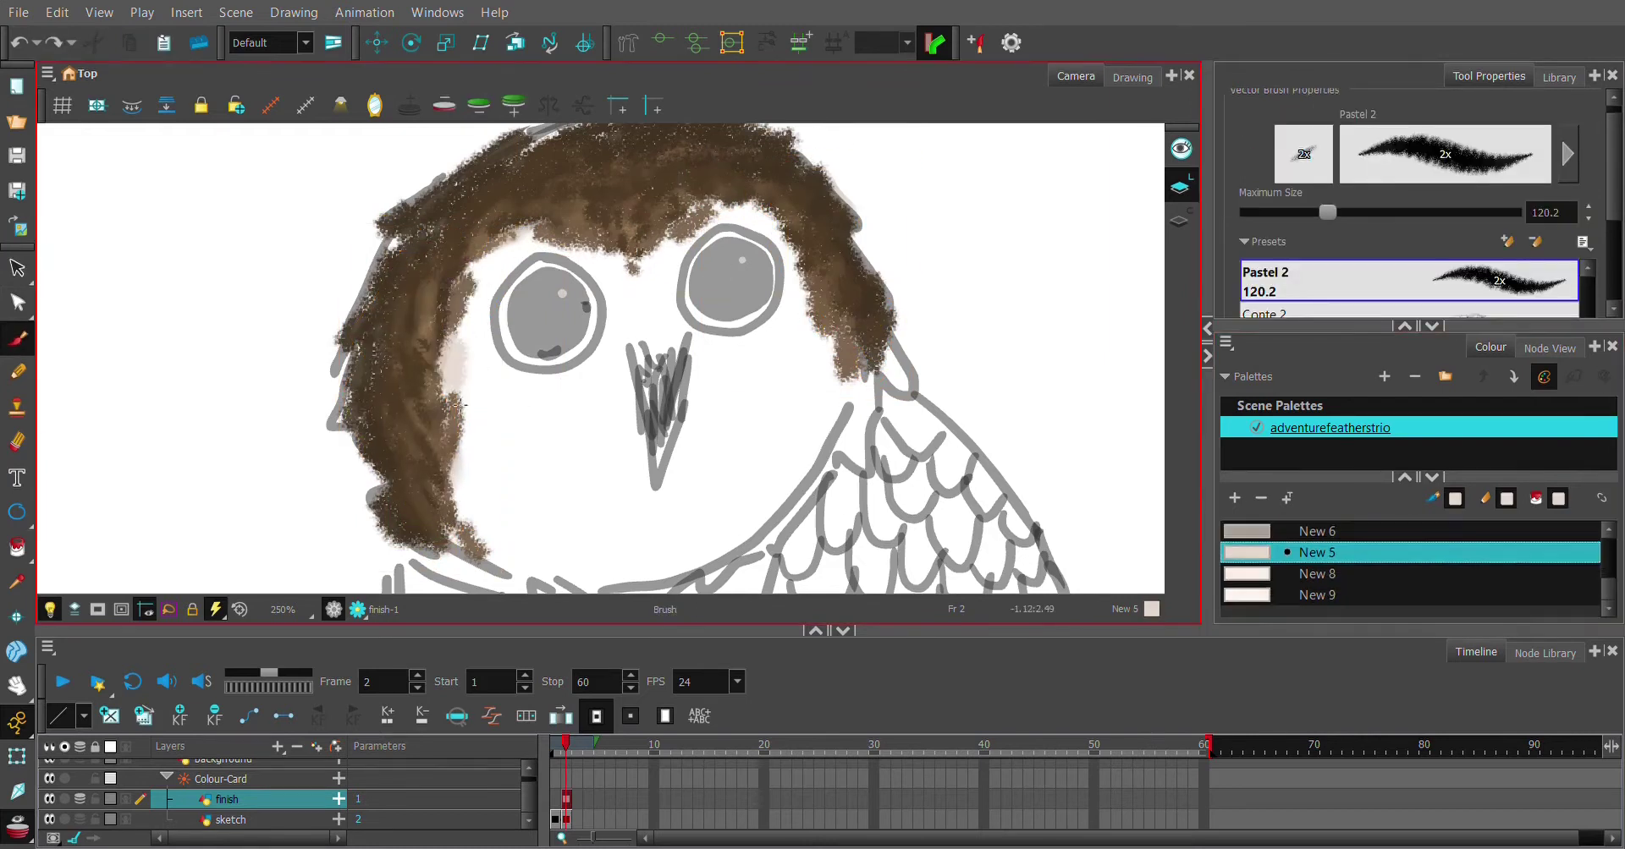
{"action": "key", "text": "ctrl+shift+z"}
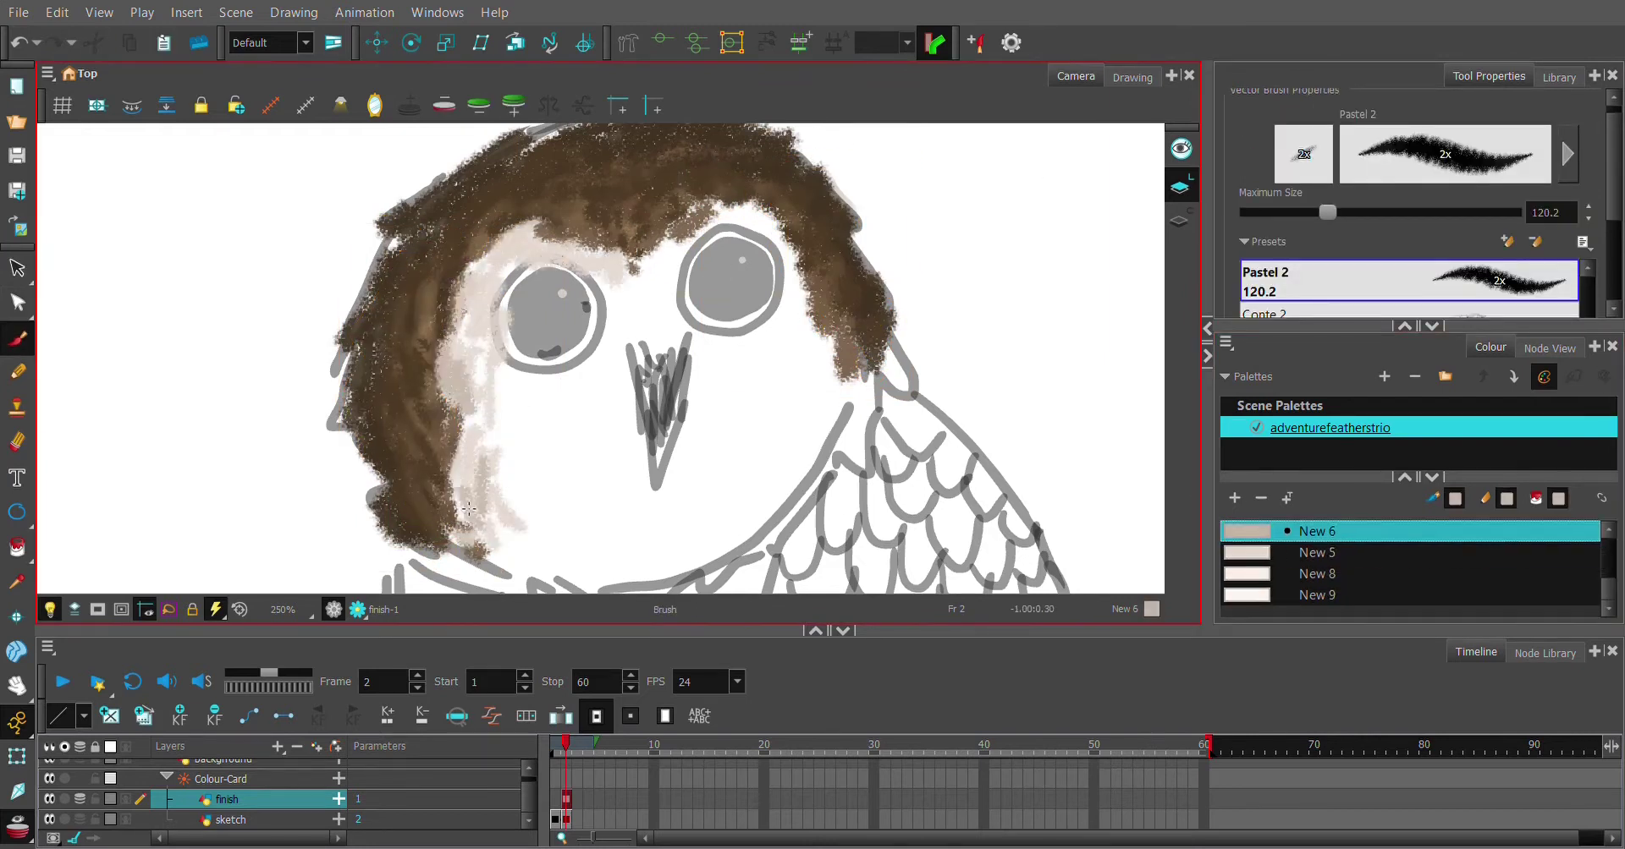
{"action": "key", "text": "ctrl+z"}
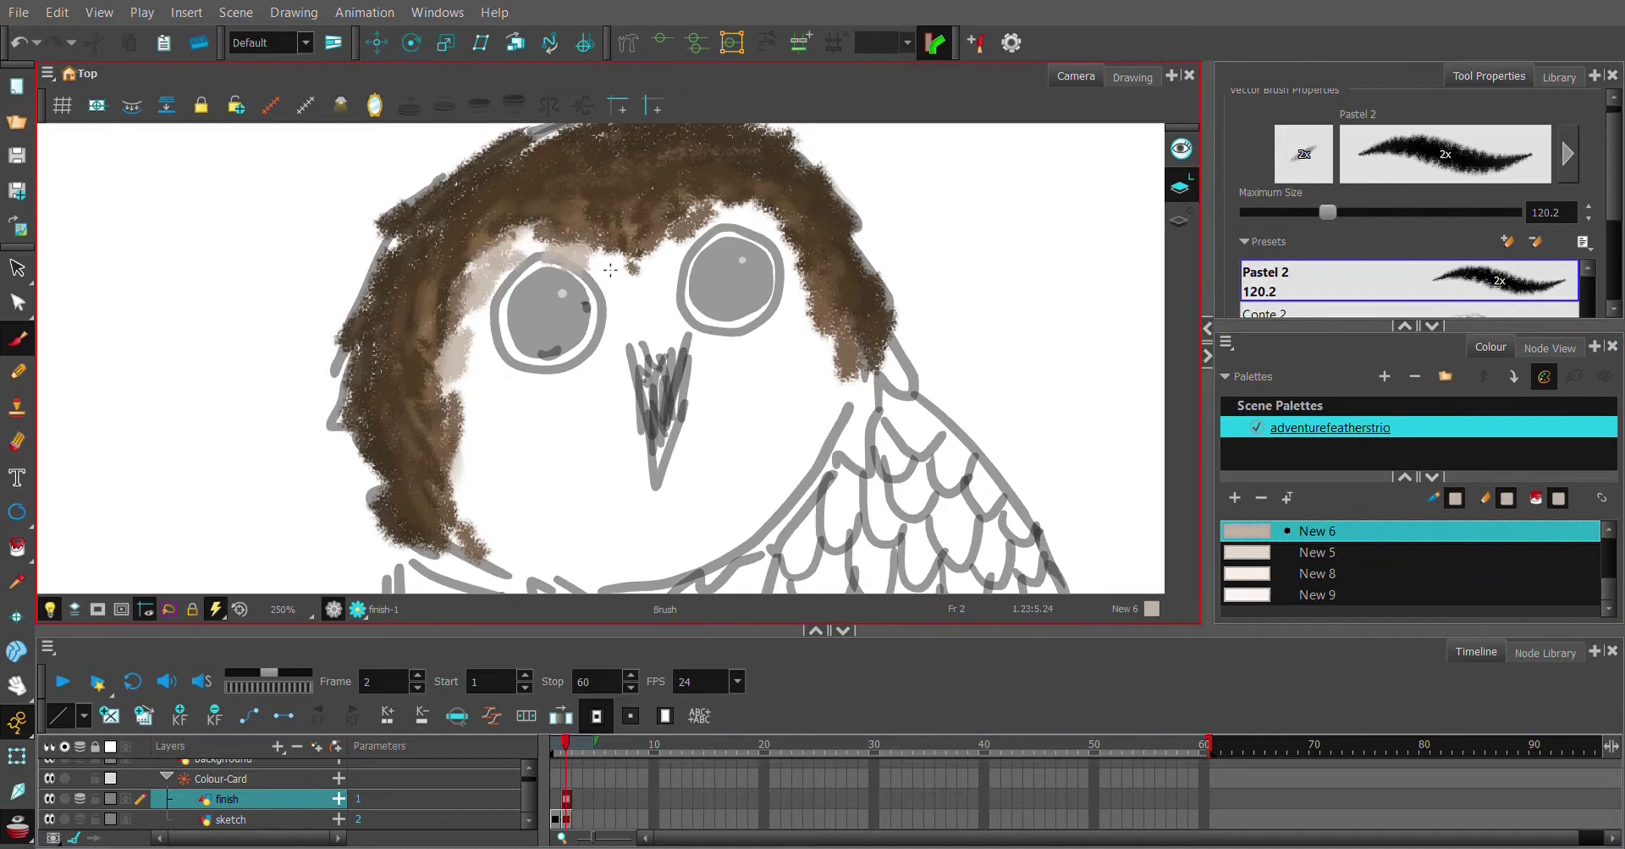
Texture the edge between the brown head feathers and the face in New 6 with the Dusty Pastel brush at size 83.8
{"action": "scroll", "coordinate": [1404, 254], "scroll_direction": "down", "scroll_amount": 3}
{"action": "left_click", "coordinate": [1319, 305]}
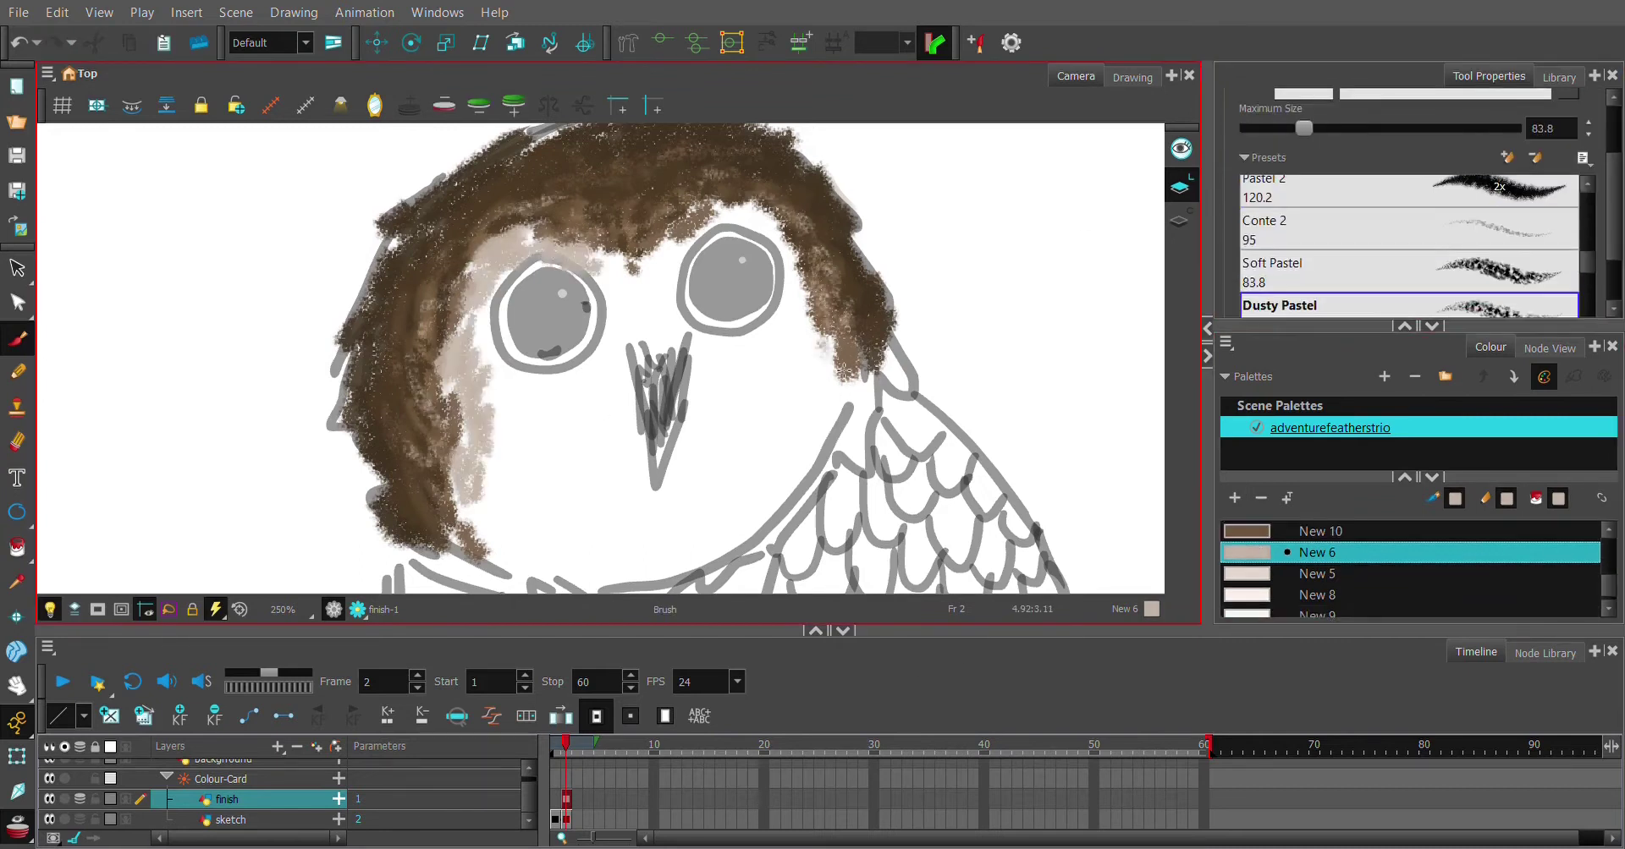
{"action": "scroll", "coordinate": [1292, 589], "scroll_direction": "down", "scroll_amount": 1}
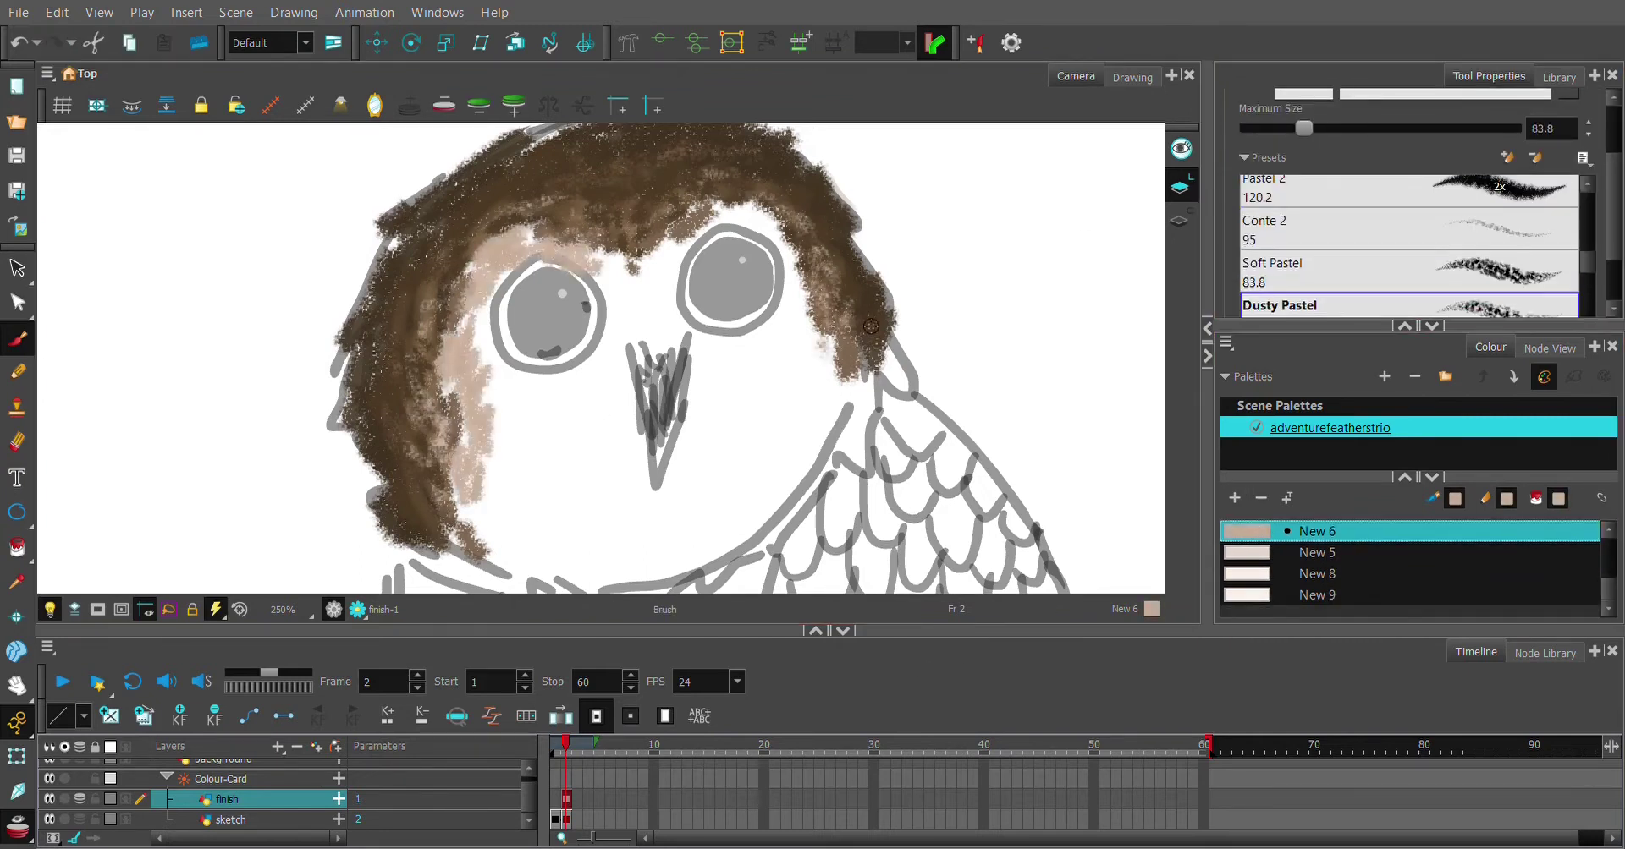
{"action": "key", "text": "ctrl+shift+z"}
Paint pale New 5 strokes from the left cheek up and across both eyes with the Pastel 2 brush at size 120.2
{"action": "left_click", "coordinate": [1316, 552]}
{"action": "left_click", "coordinate": [1320, 190]}
{"action": "left_click_drag", "start_coordinate": [491, 541], "coordinate": [524, 252]}
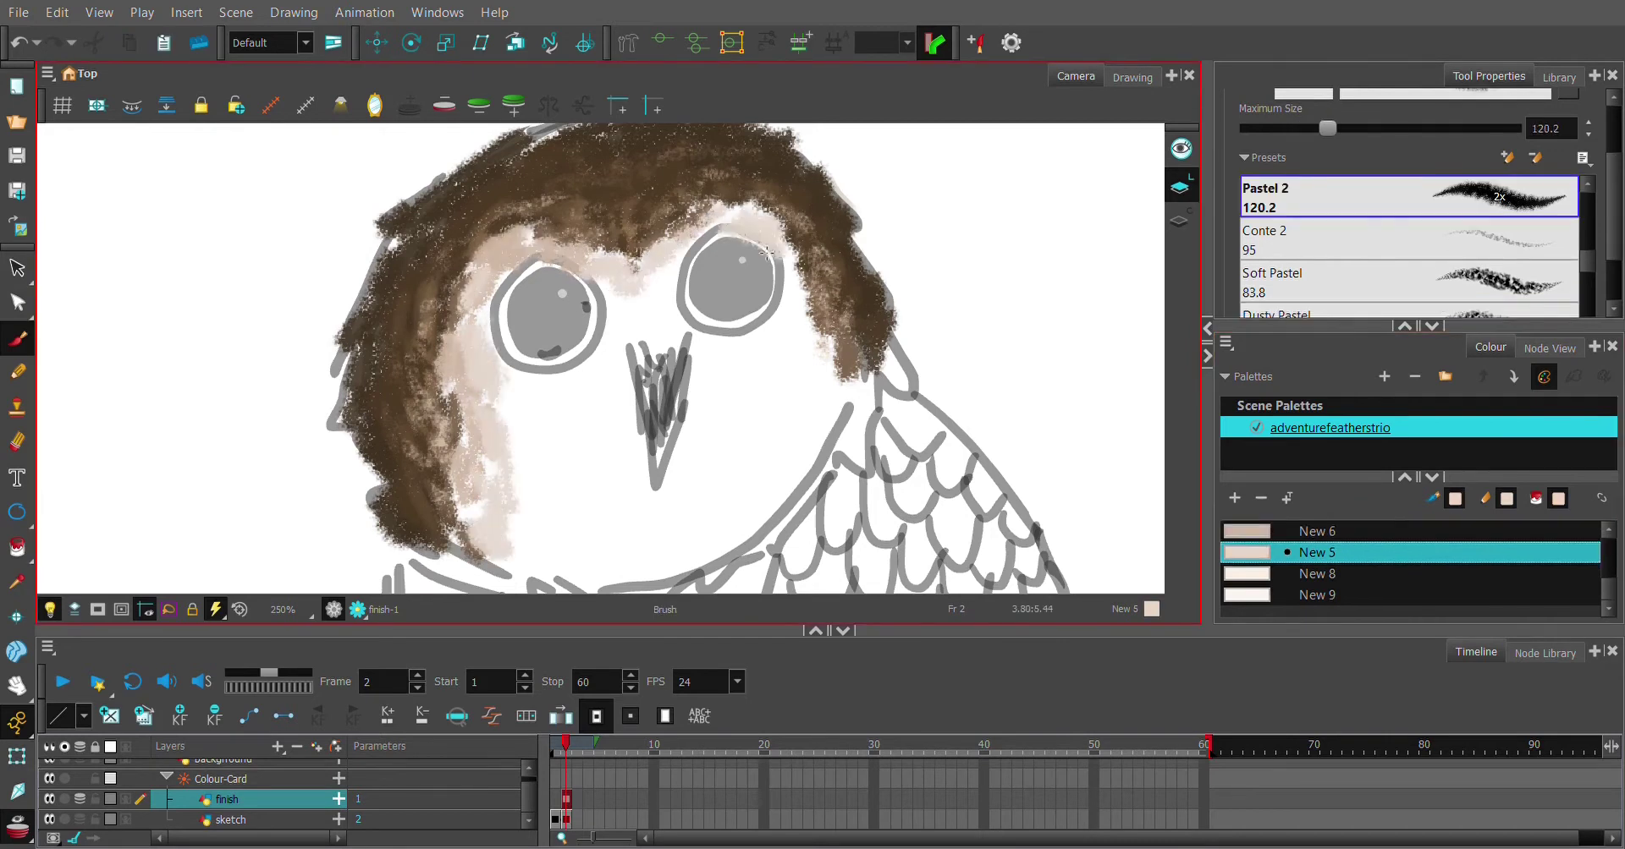
Set up shading for the face with the New 10 brown and the Airbrush Marker brush at size 95
{"action": "scroll", "coordinate": [1404, 575], "scroll_direction": "up", "scroll_amount": 2}
{"action": "left_click", "coordinate": [1320, 553]}
{"action": "scroll", "coordinate": [1405, 245], "scroll_direction": "down", "scroll_amount": 3}
{"action": "left_click", "coordinate": [1320, 190]}
{"action": "scroll", "coordinate": [1404, 245], "scroll_direction": "up", "scroll_amount": 1}
{"action": "left_click", "coordinate": [1320, 262]}
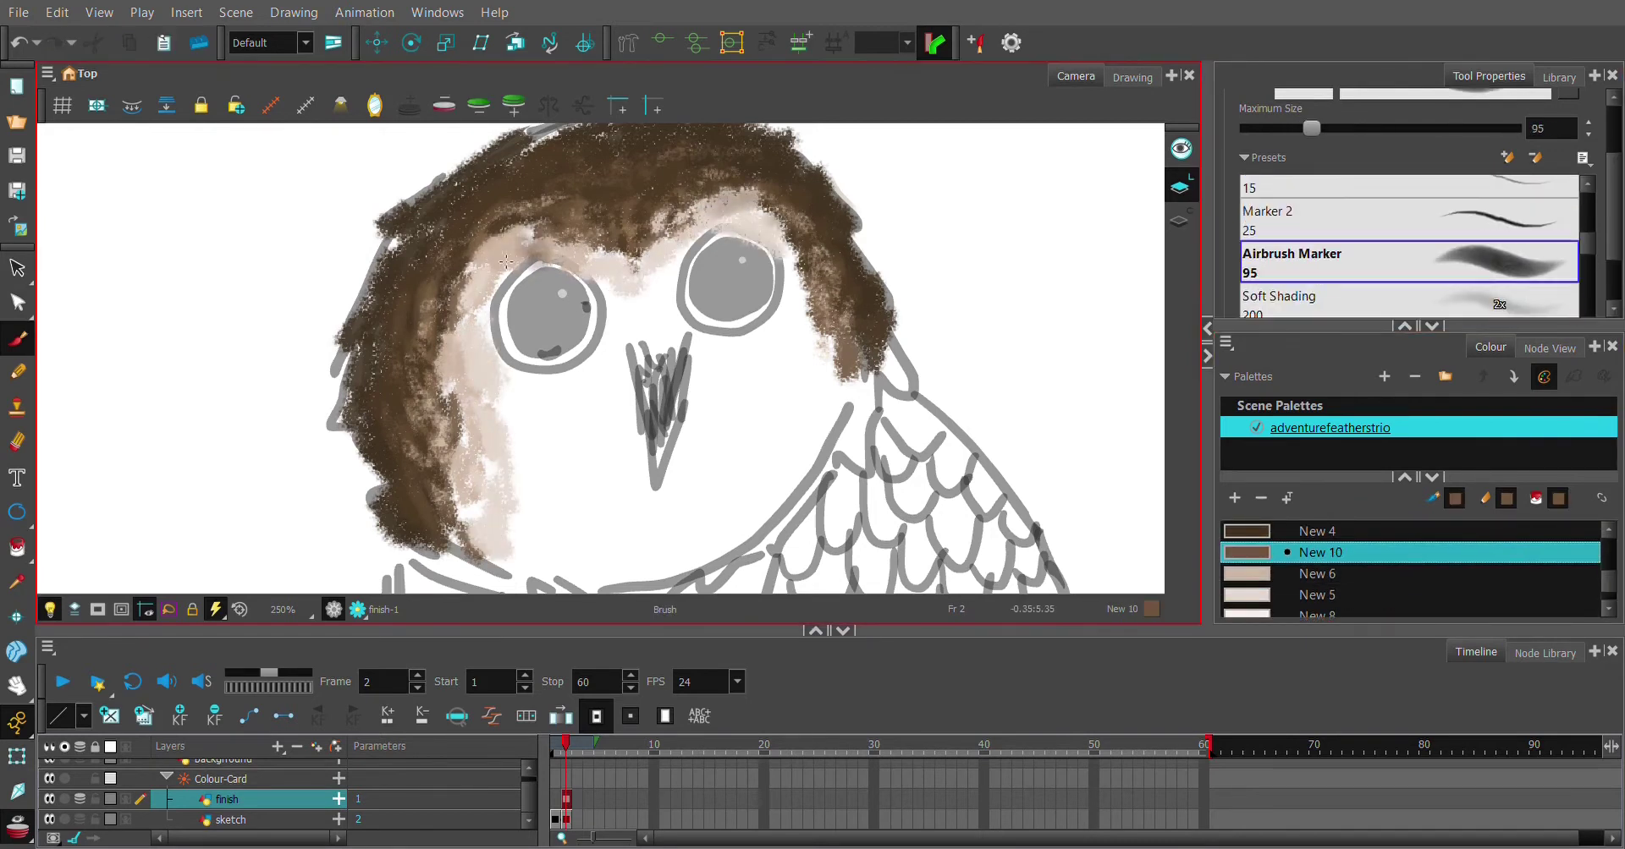
Try soft New 10 brown shading around the eyes with the Water Pastel brush at size 80
{"action": "scroll", "coordinate": [1405, 245], "scroll_direction": "down", "scroll_amount": 2}
{"action": "left_click", "coordinate": [1320, 262]}
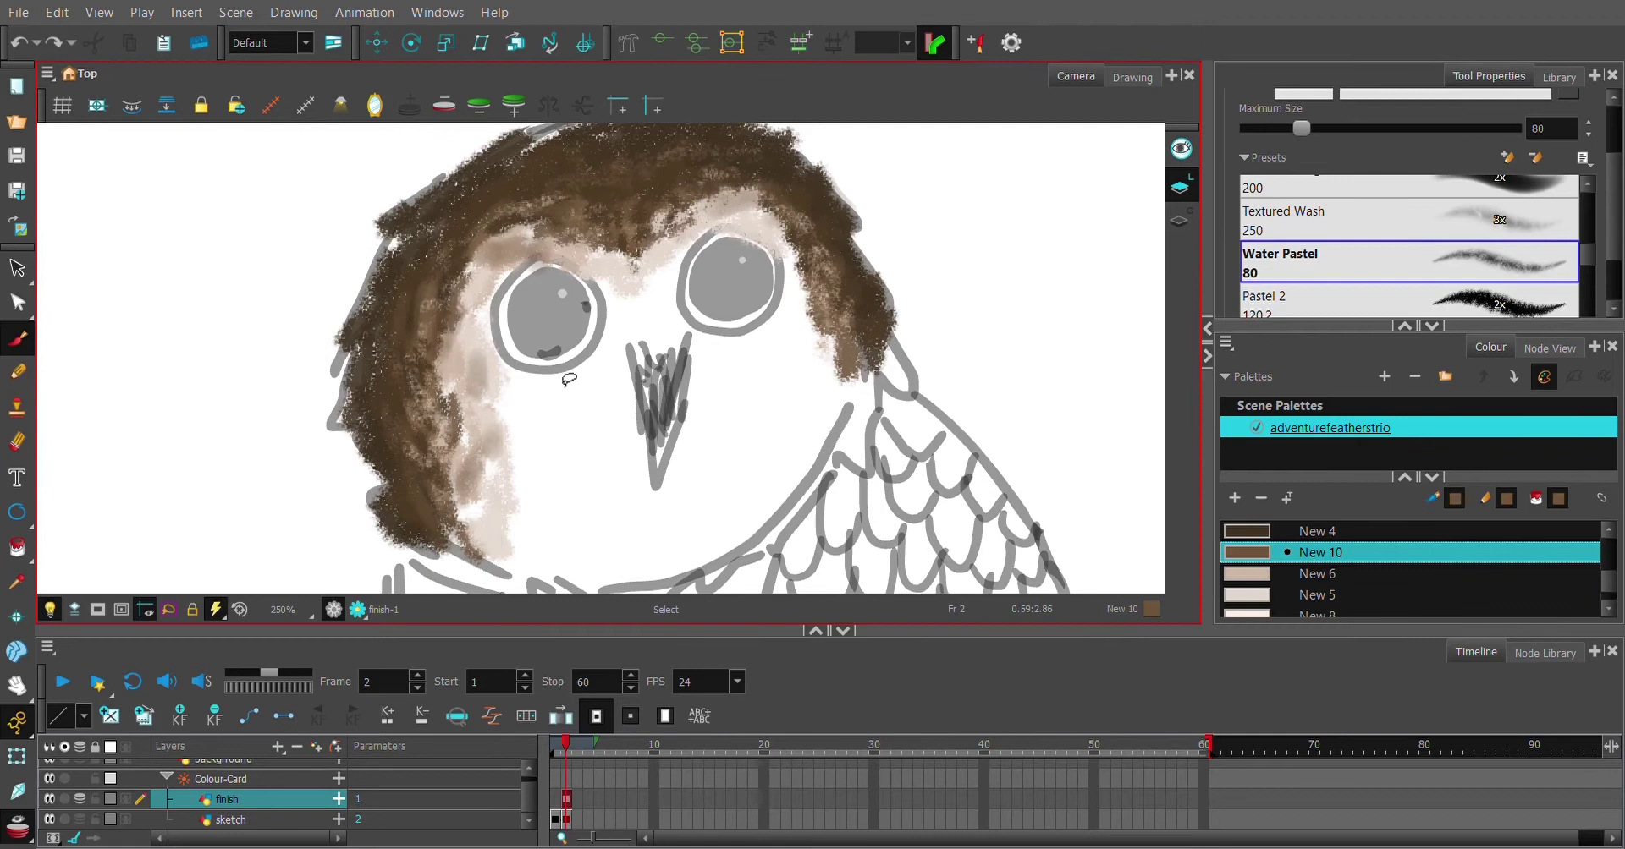
{"action": "left_click_drag", "start_coordinate": [762, 211], "coordinate": [695, 237]}
{"action": "left_click", "coordinate": [48, 42]}
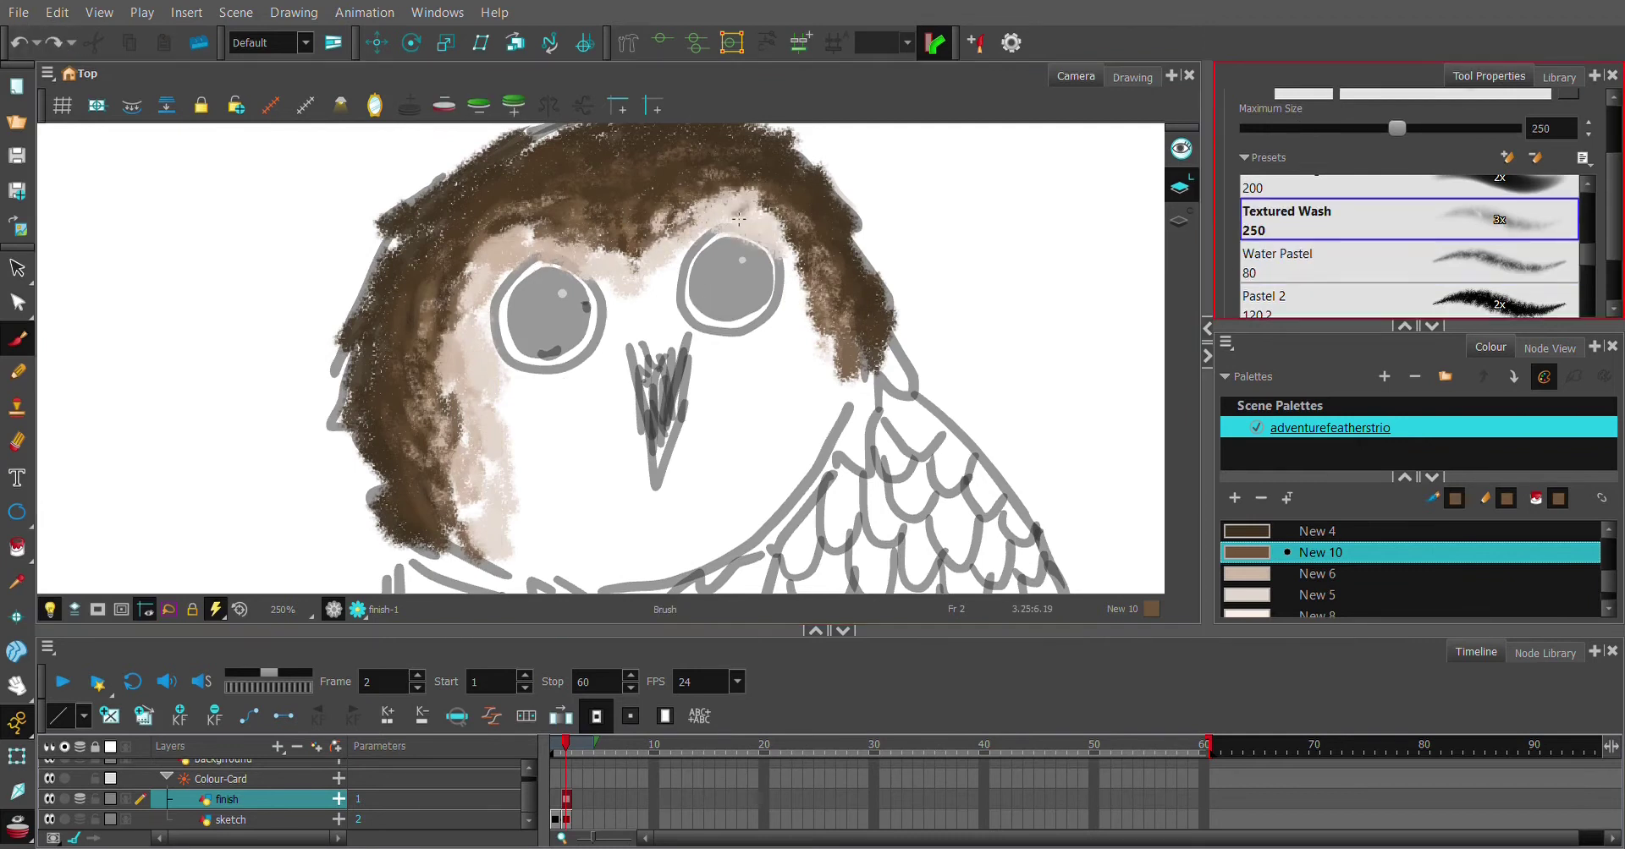
Shade the beige feathers around both eyes and down the left cheek in New 10 with the Airbrush Marker brush
{"action": "key", "text": "ctrl+z"}
{"action": "key", "text": "ctrl+z"}
{"action": "key", "text": "ctrl+z"}
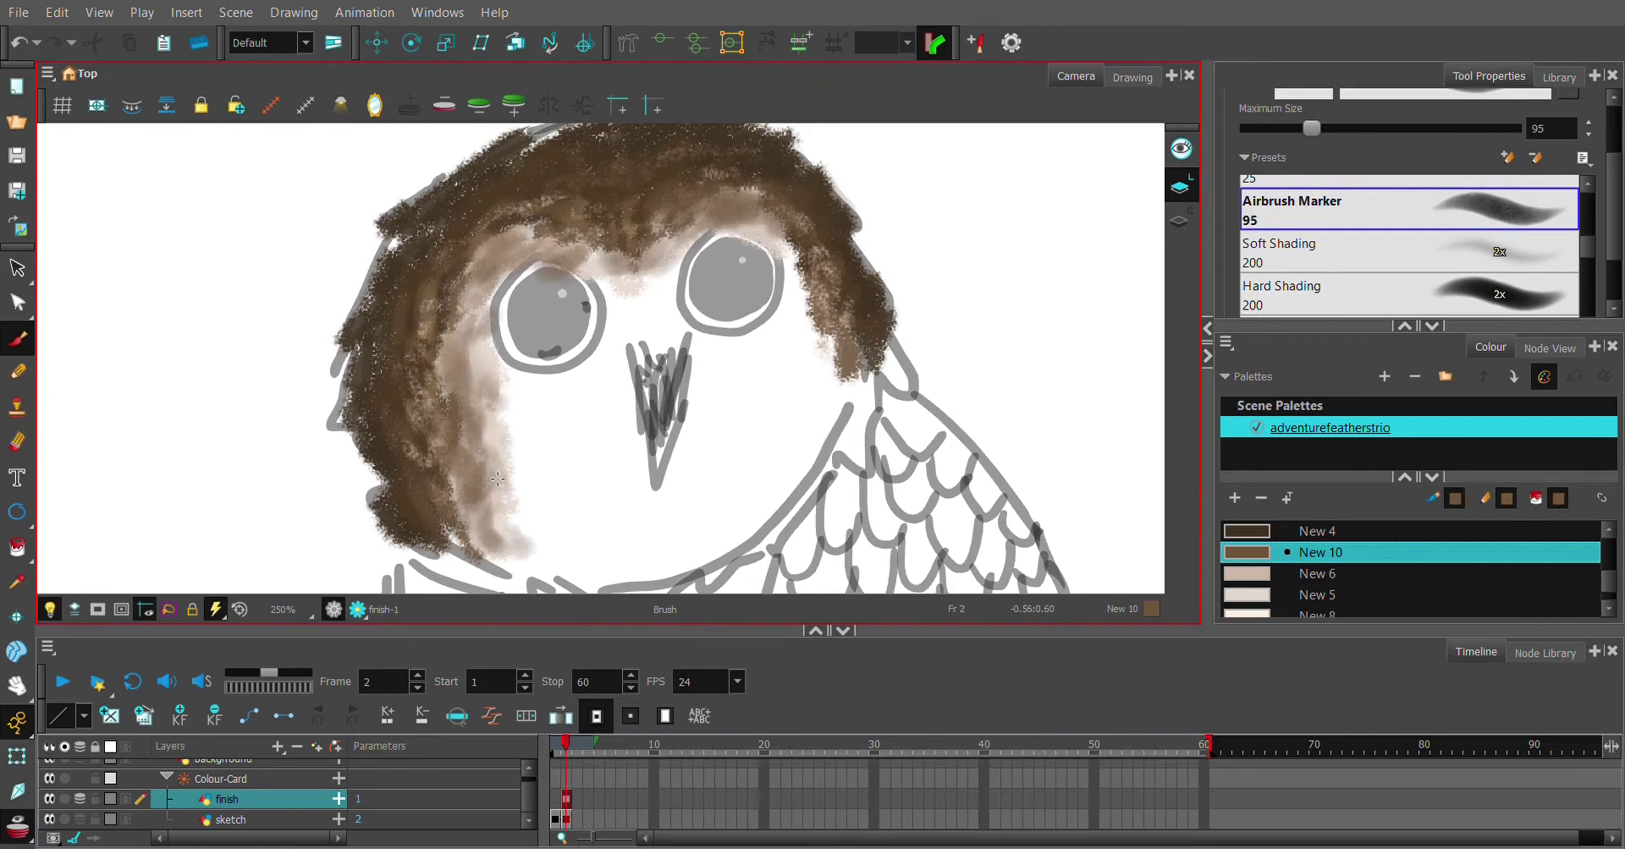
Paint beige New 6 strokes over the right eye's outer side and down the right cheek with the Pastel 2 brush
{"action": "key", "text": "ctrl+shift+z"}
{"action": "key", "text": "ctrl+shift+z"}
{"action": "key", "text": "ctrl+shift+z"}
{"action": "key", "text": "ctrl+shift+z"}
{"action": "key", "text": "ctrl+shift+z"}
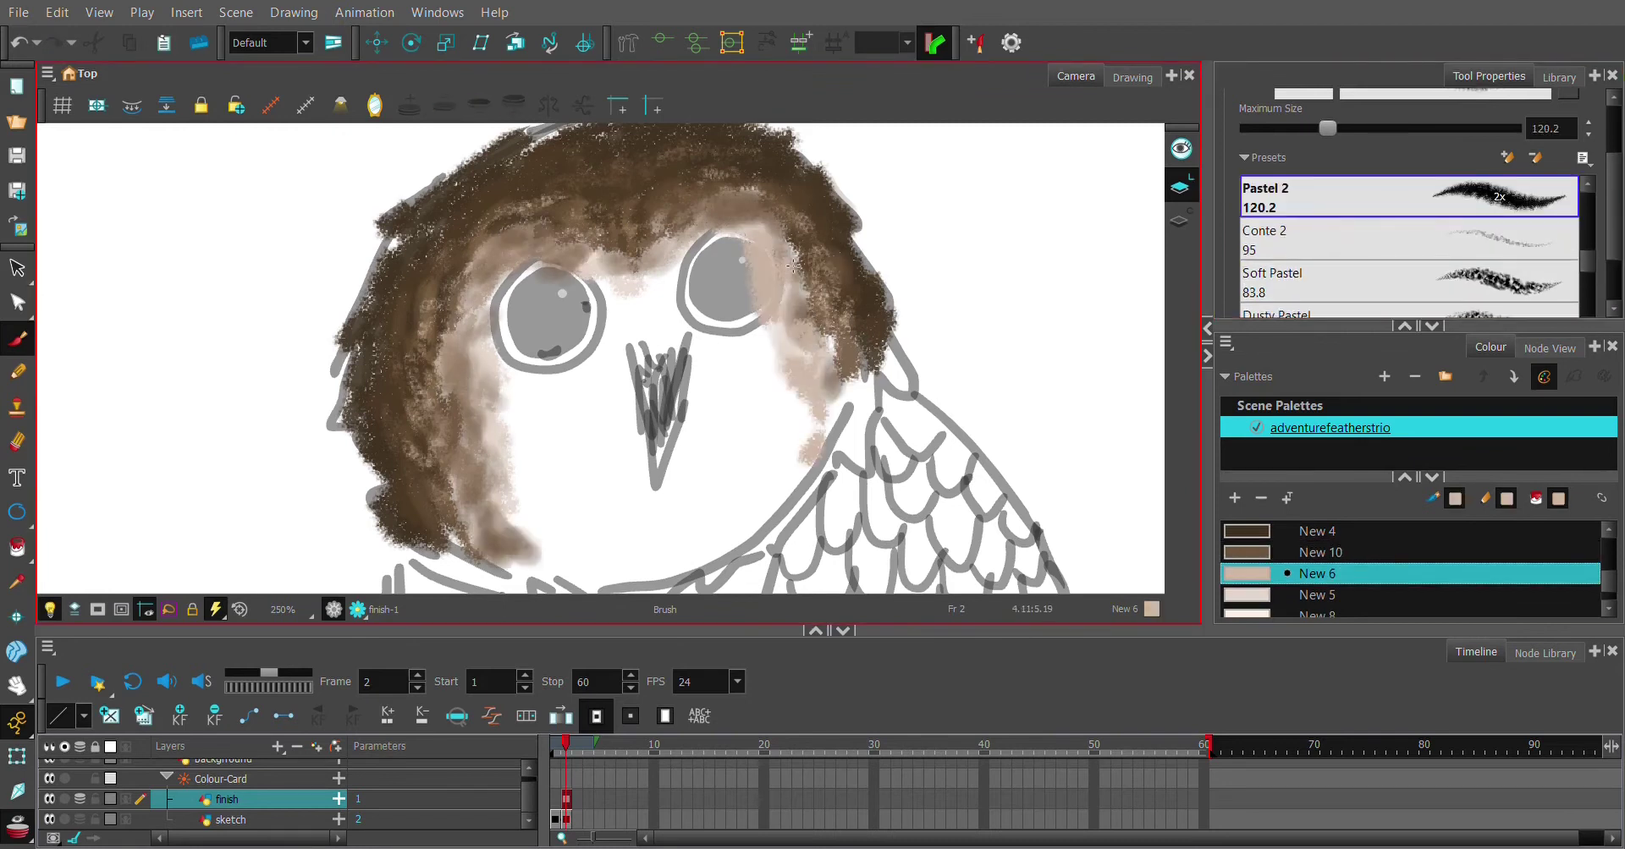
Cover most of the left eye and the lower left cheek with pale New 5 and New 6 Pastel 2 strokes
{"action": "left_click", "coordinate": [1396, 311]}
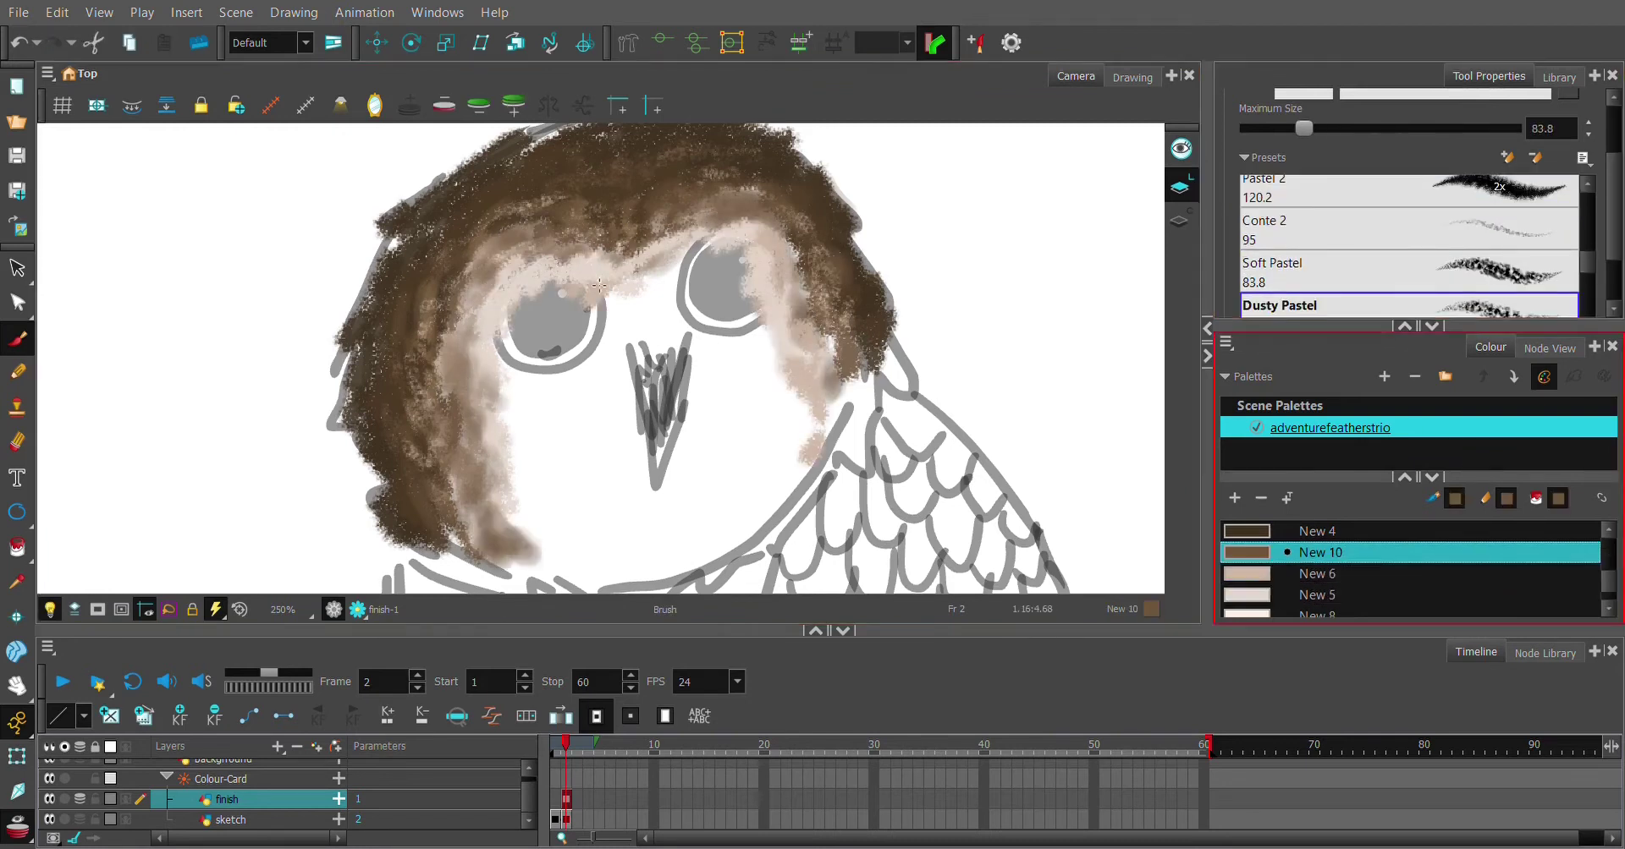
{"action": "key", "text": "ctrl+z"}
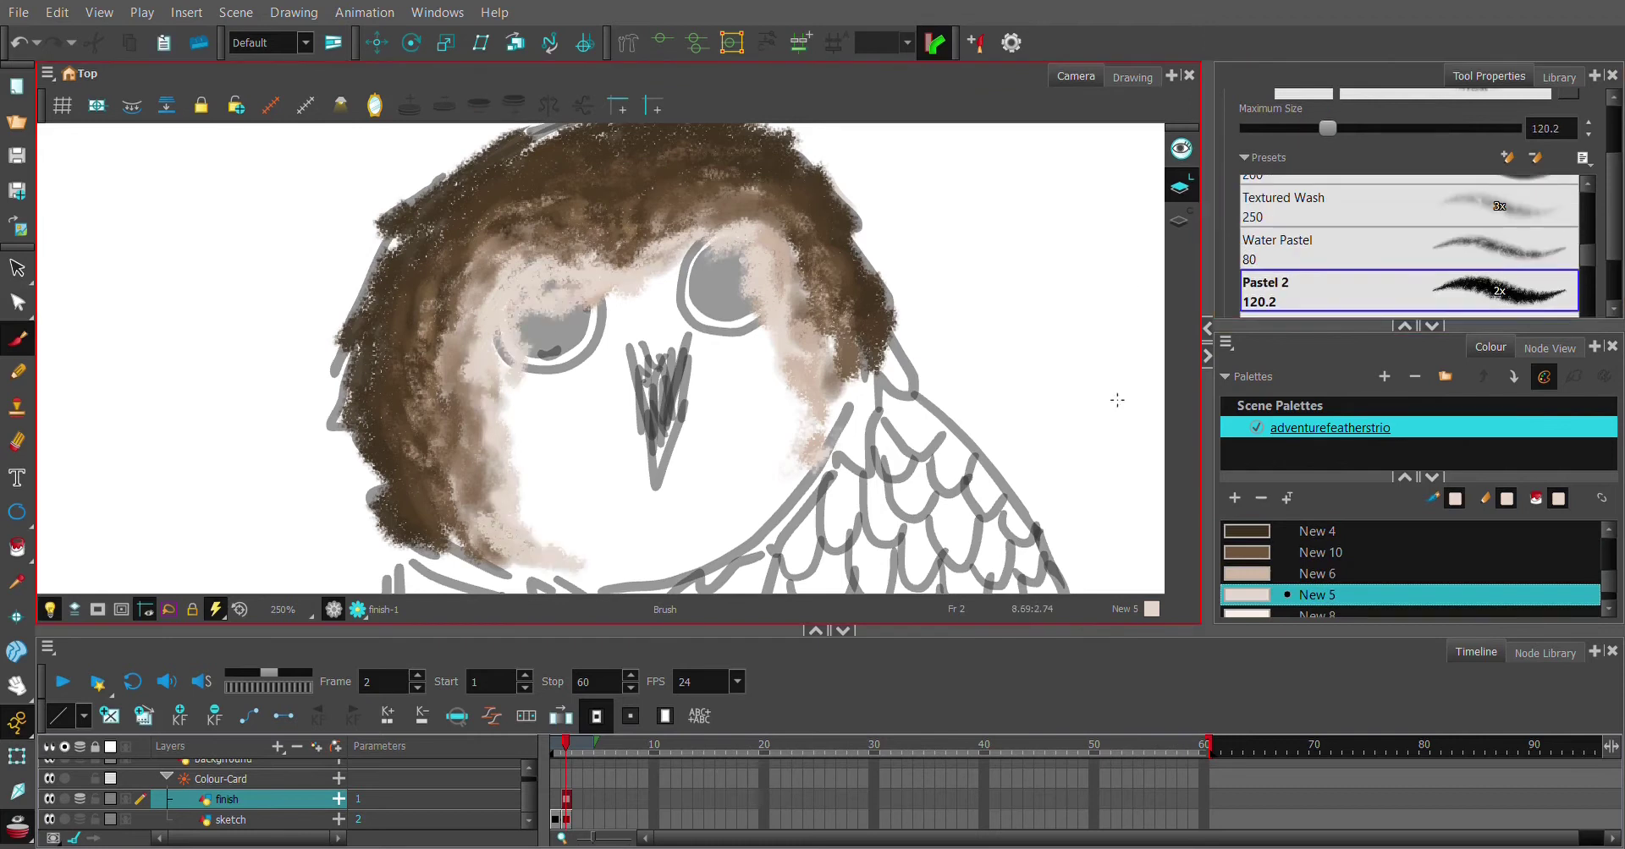
{"action": "key", "text": "ctrl+z"}
{"action": "key", "text": "ctrl+z"}
{"action": "key", "text": "ctrl+z"}
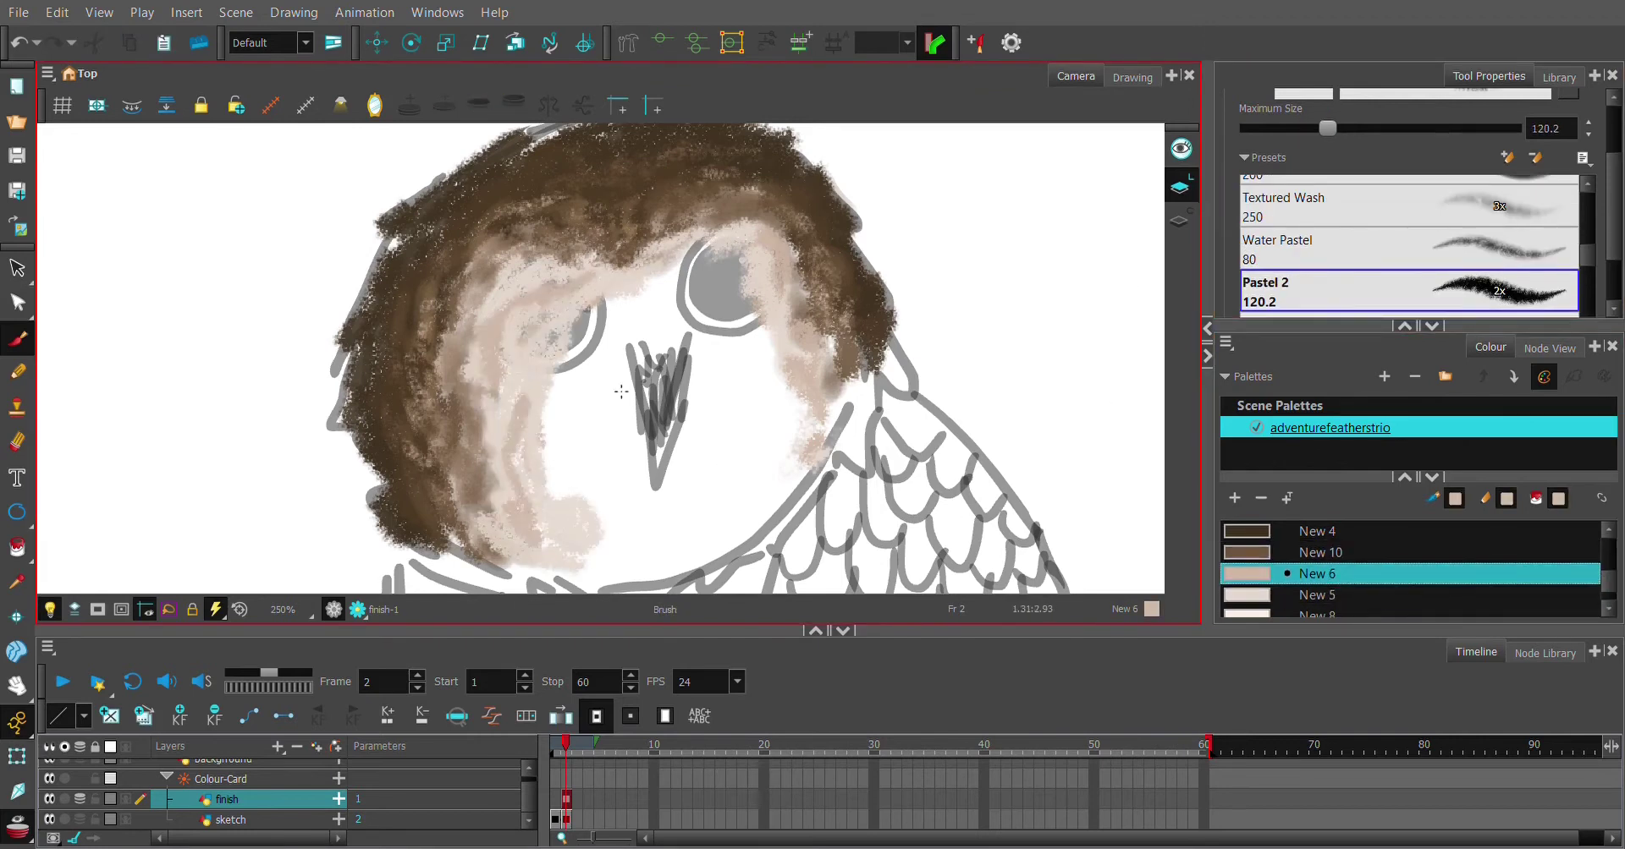
Shade the face in New 10 with Water Pastel at size 80 and extend both lower ends of the brown rim with Pastel 2
{"action": "key", "text": "ctrl+z"}
{"action": "key", "text": "ctrl+z"}
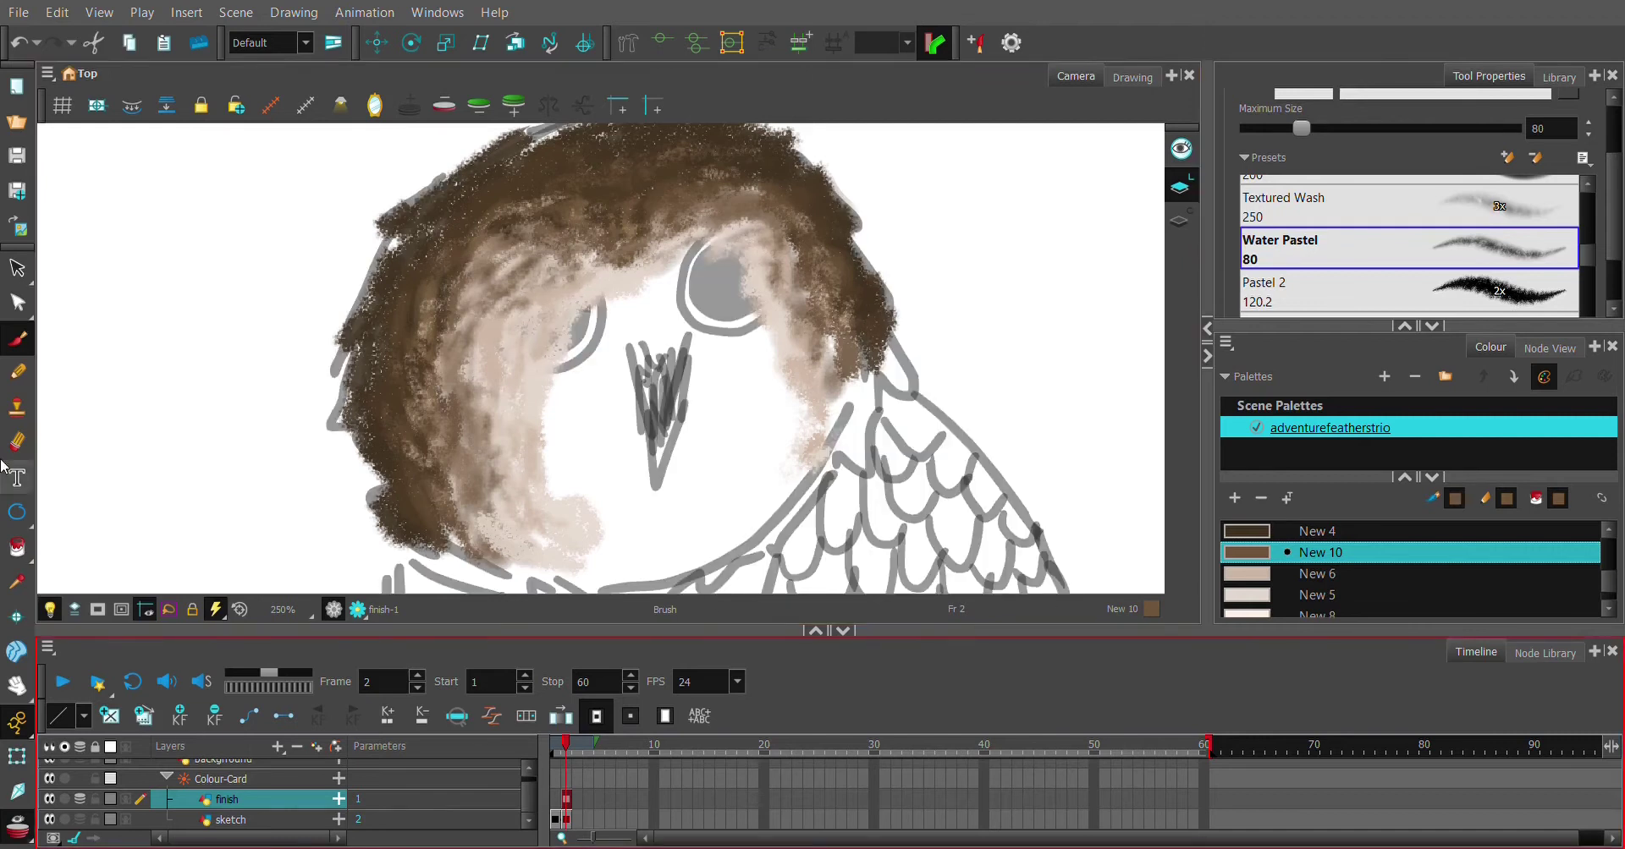
{"action": "key", "text": "ctrl+z"}
{"action": "key", "text": "ctrl+z"}
{"action": "key", "text": "ctrl+z"}
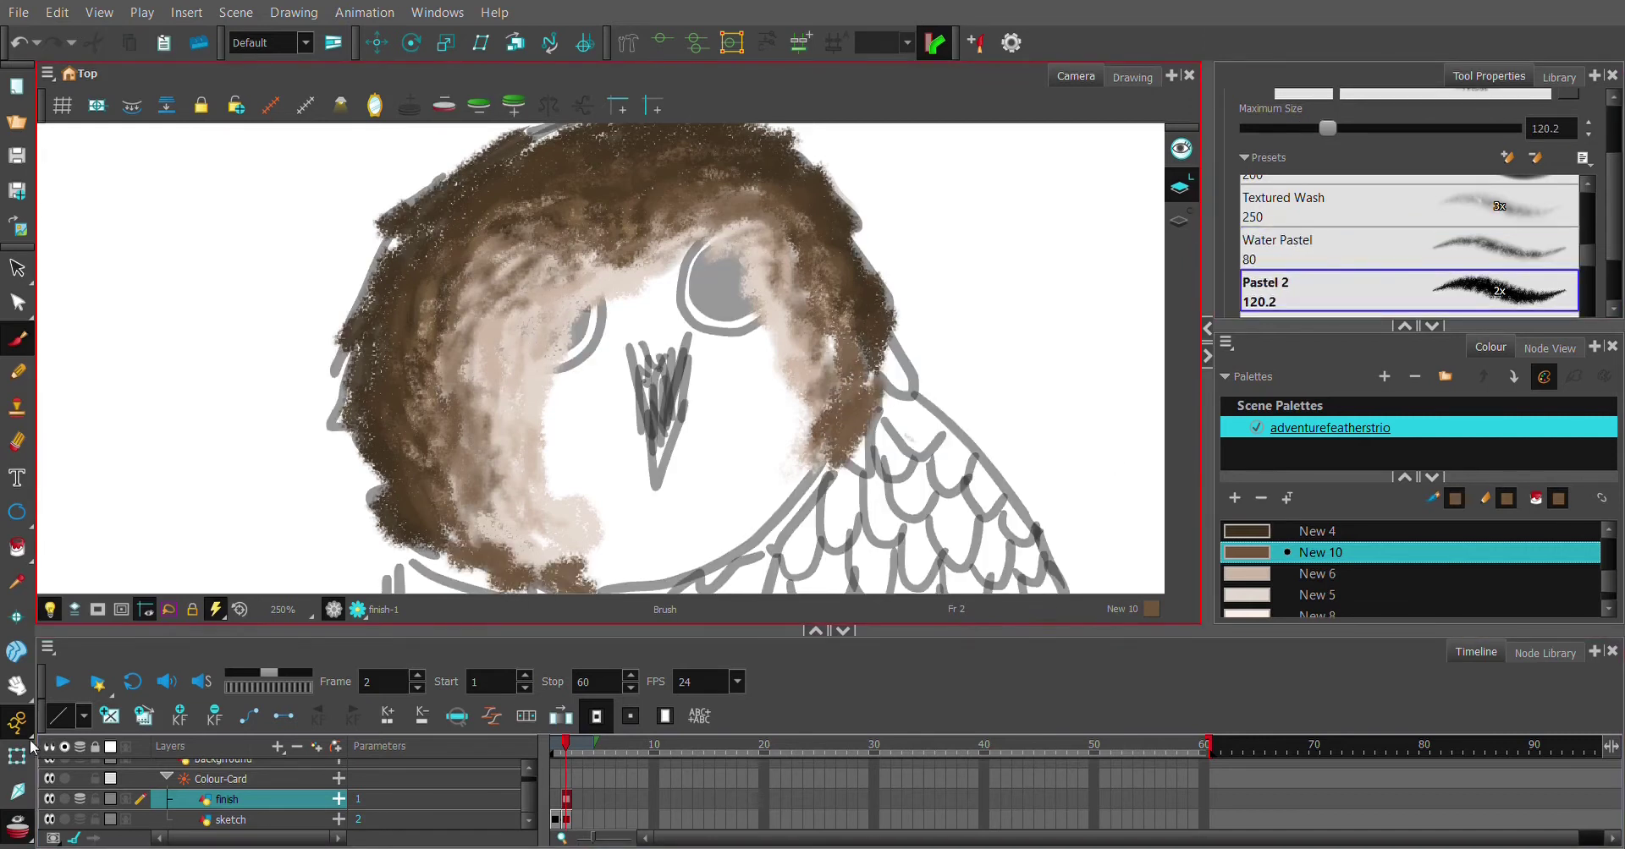
Darken the rim's lower ends in New 4 and speckle the face's bottom edge in New 6 with the Dusty Pastel brush
{"action": "key", "text": "ctrl+z"}
{"action": "key", "text": "ctrl+z"}
{"action": "key", "text": "ctrl+z"}
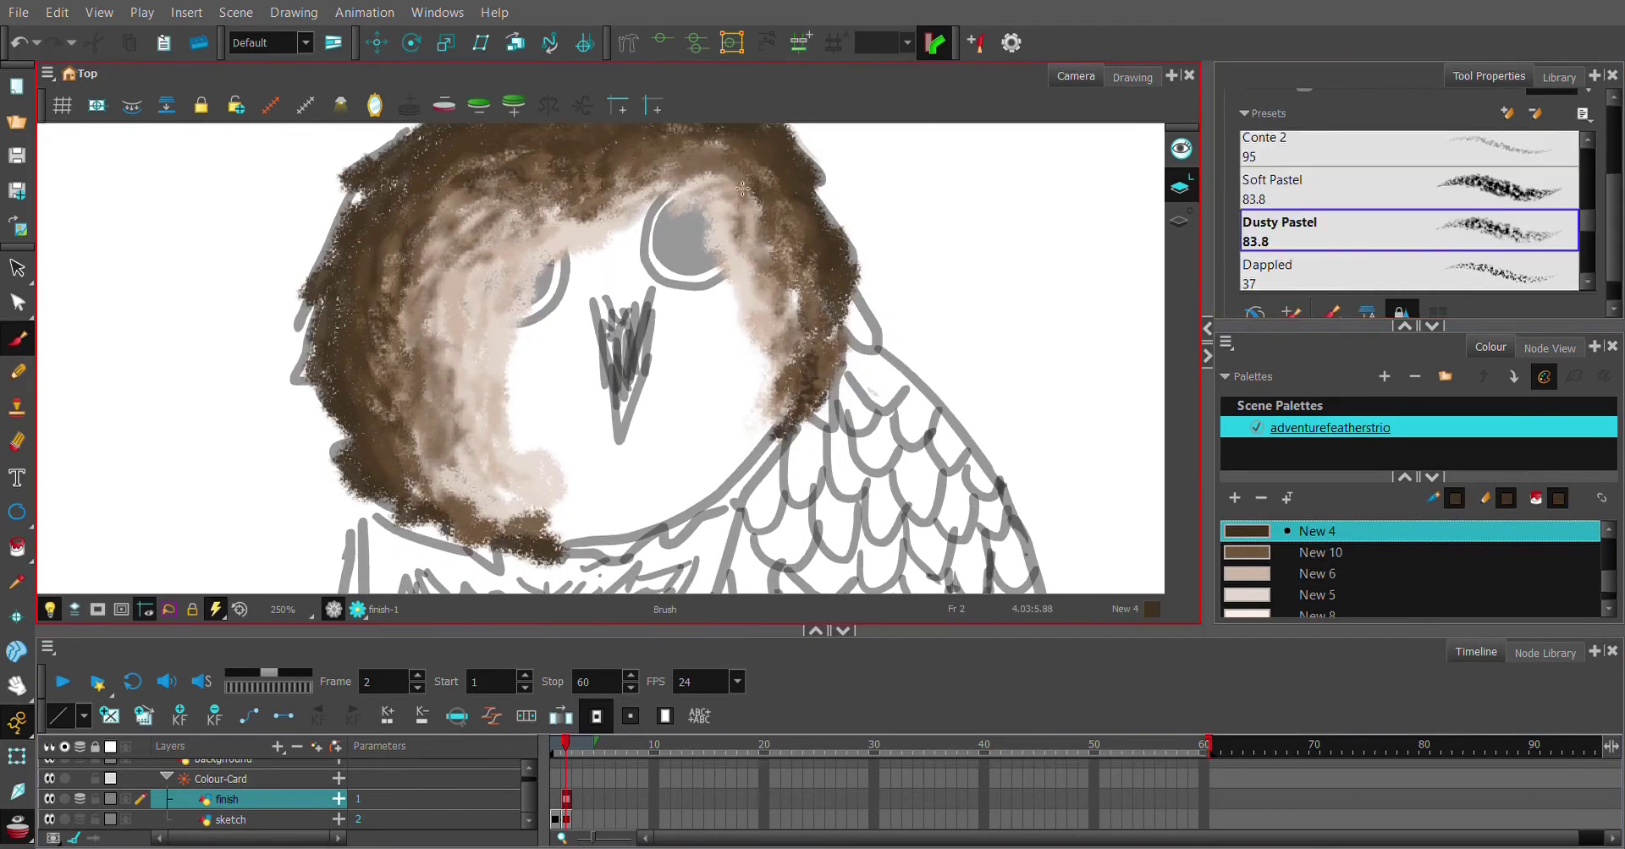
{"action": "key", "text": "ctrl+z"}
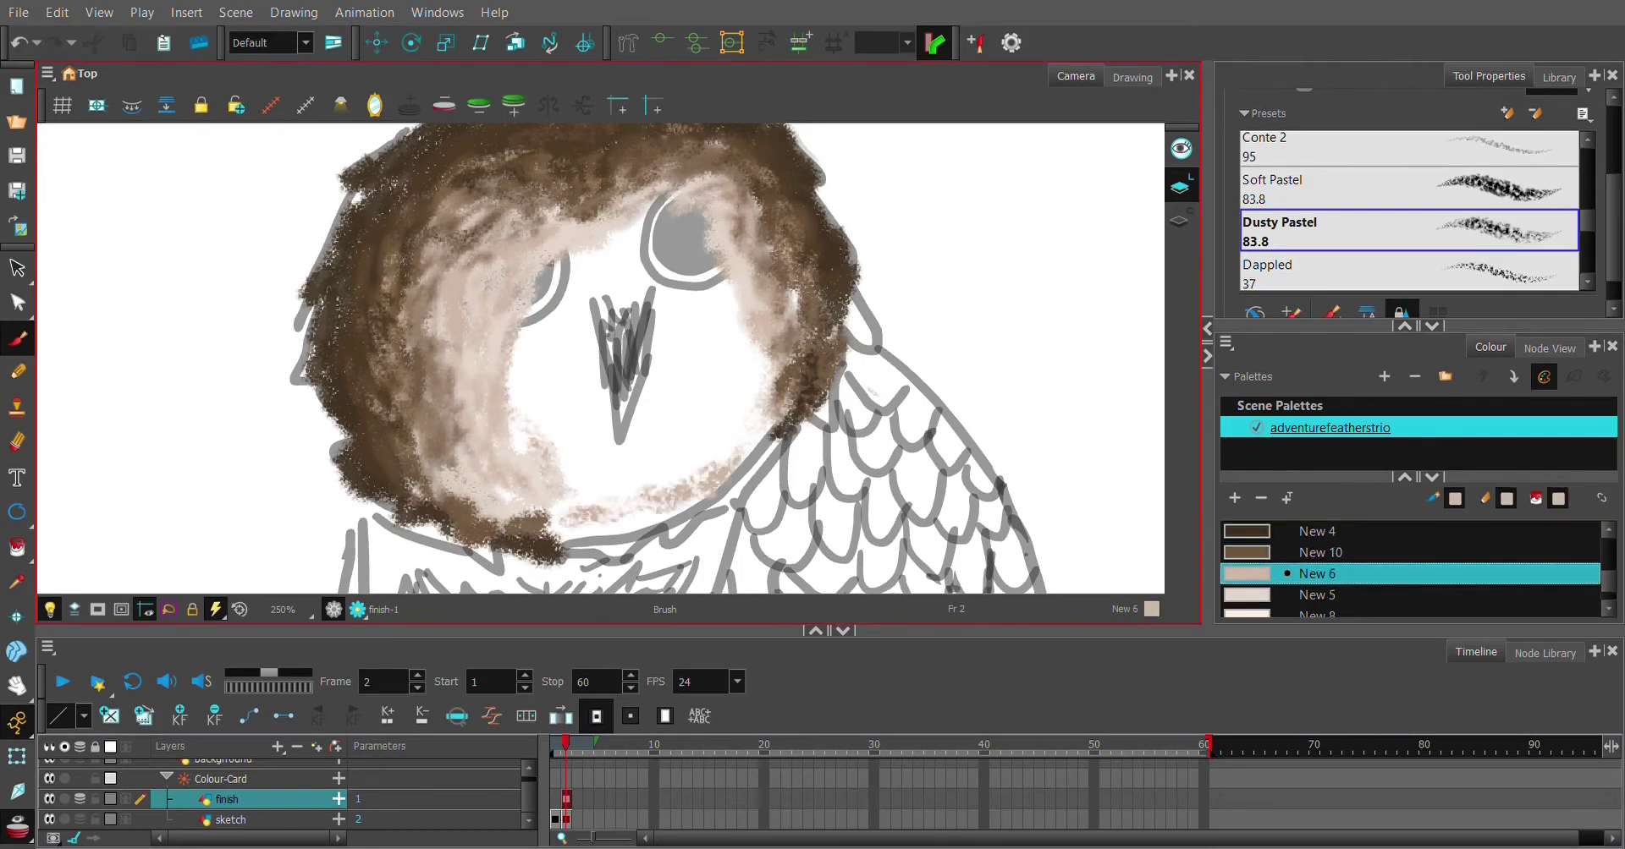
Try New 10 brown shading across the pale face with the Textured Wash brush at size 250
{"action": "key", "text": "ctrl+z"}
{"action": "key", "text": "ctrl+z"}
{"action": "key", "text": "ctrl+z"}
{"action": "key", "text": "ctrl+z"}
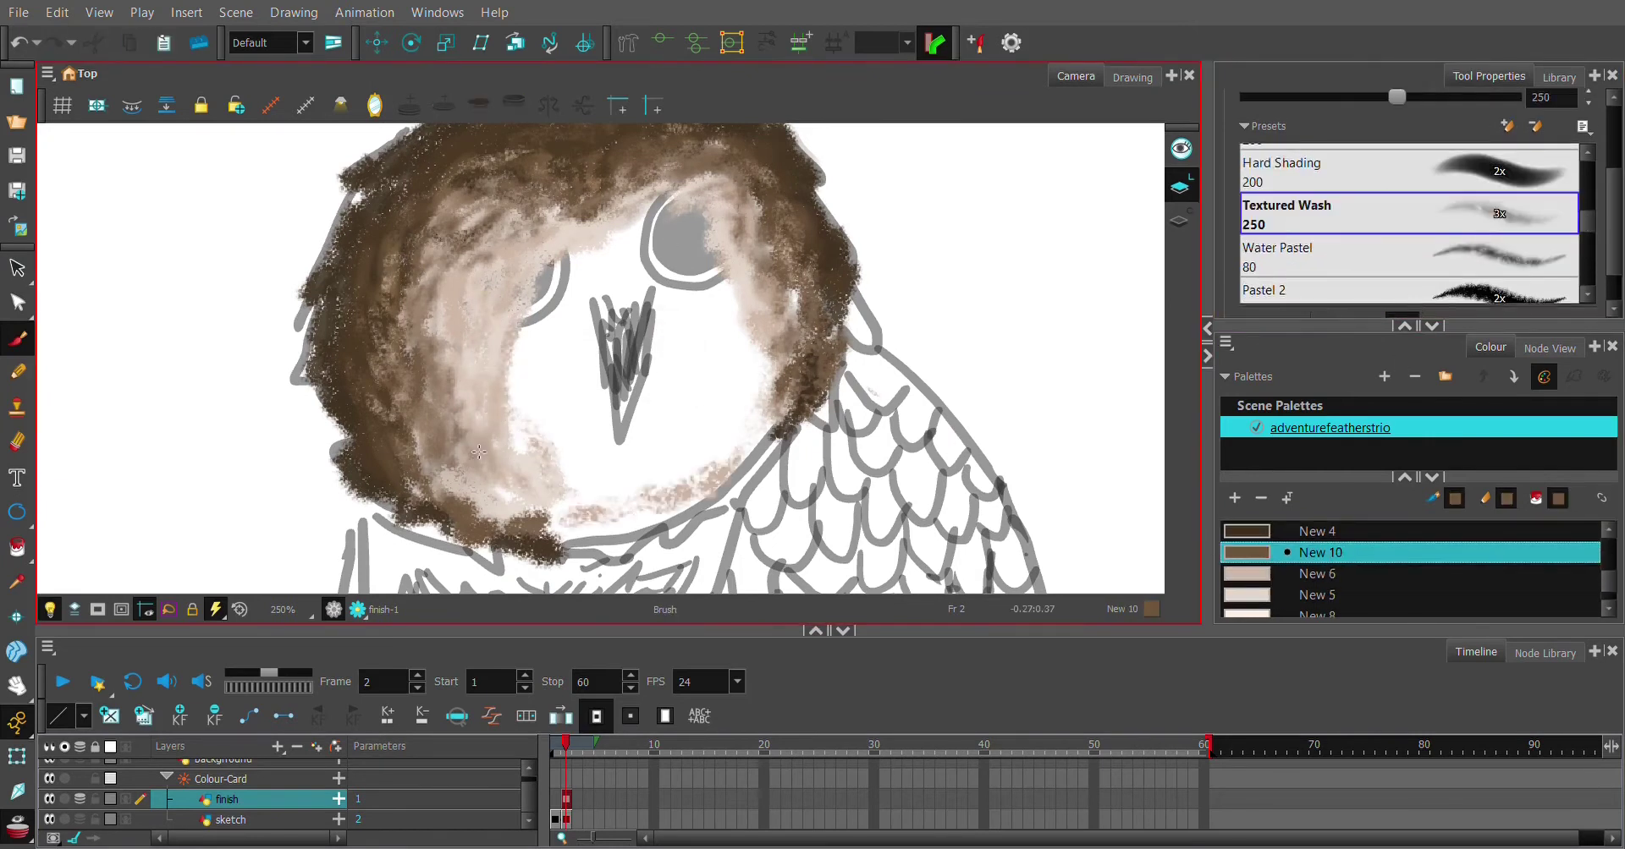
{"action": "key", "text": "ctrl+z"}
{"action": "key", "text": "ctrl+z"}
{"action": "key", "text": "ctrl+z"}
{"action": "key", "text": "ctrl+z"}
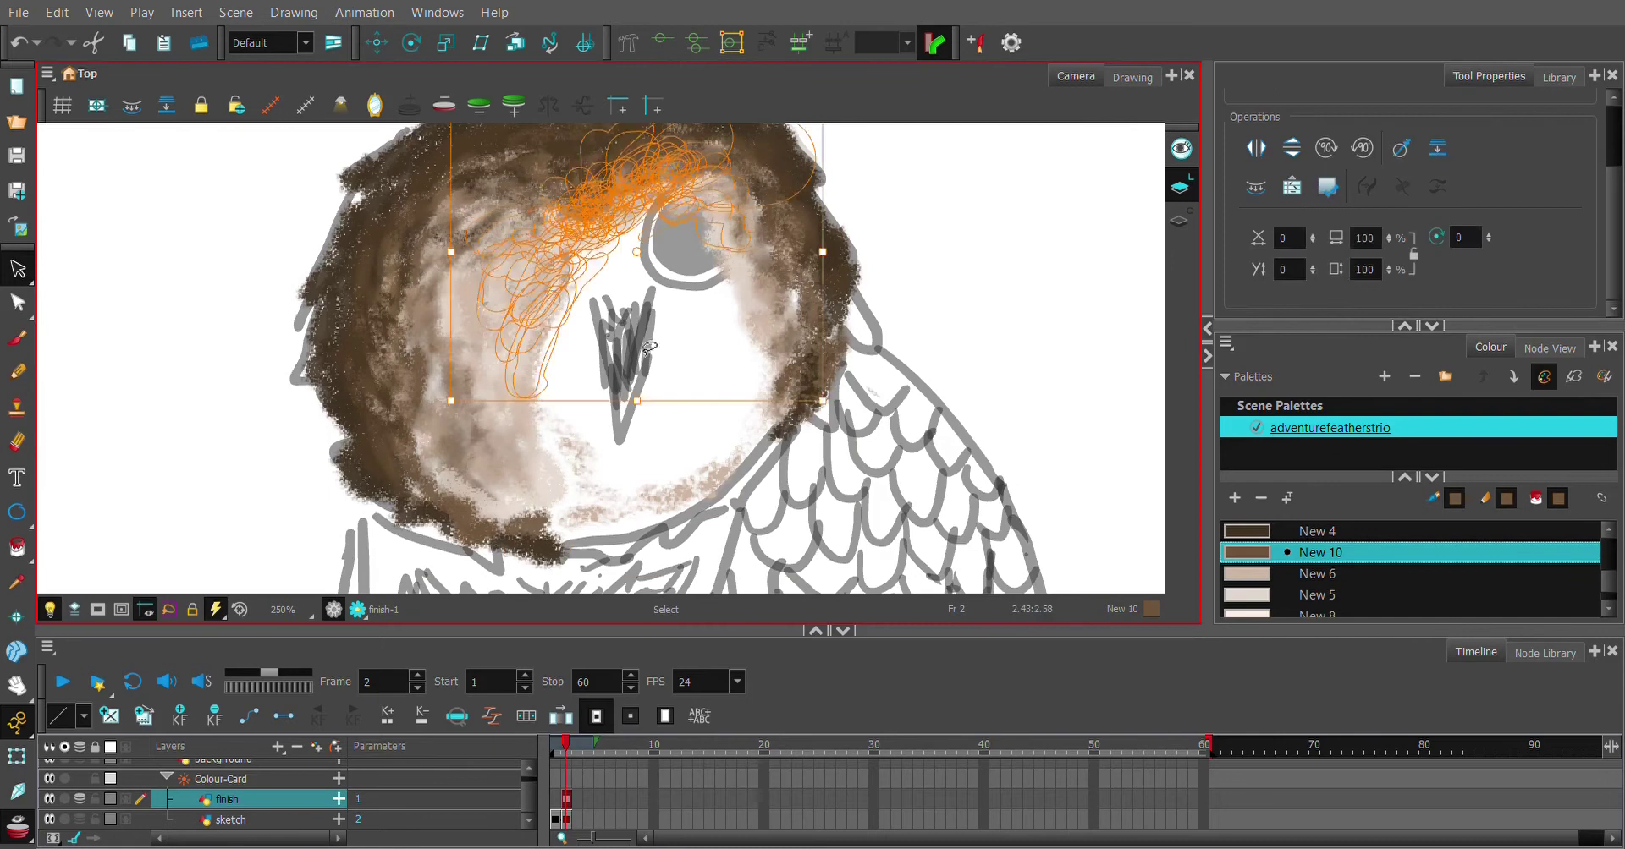
{"action": "left_click", "coordinate": [52, 42]}
{"action": "left_click", "coordinate": [52, 42]}
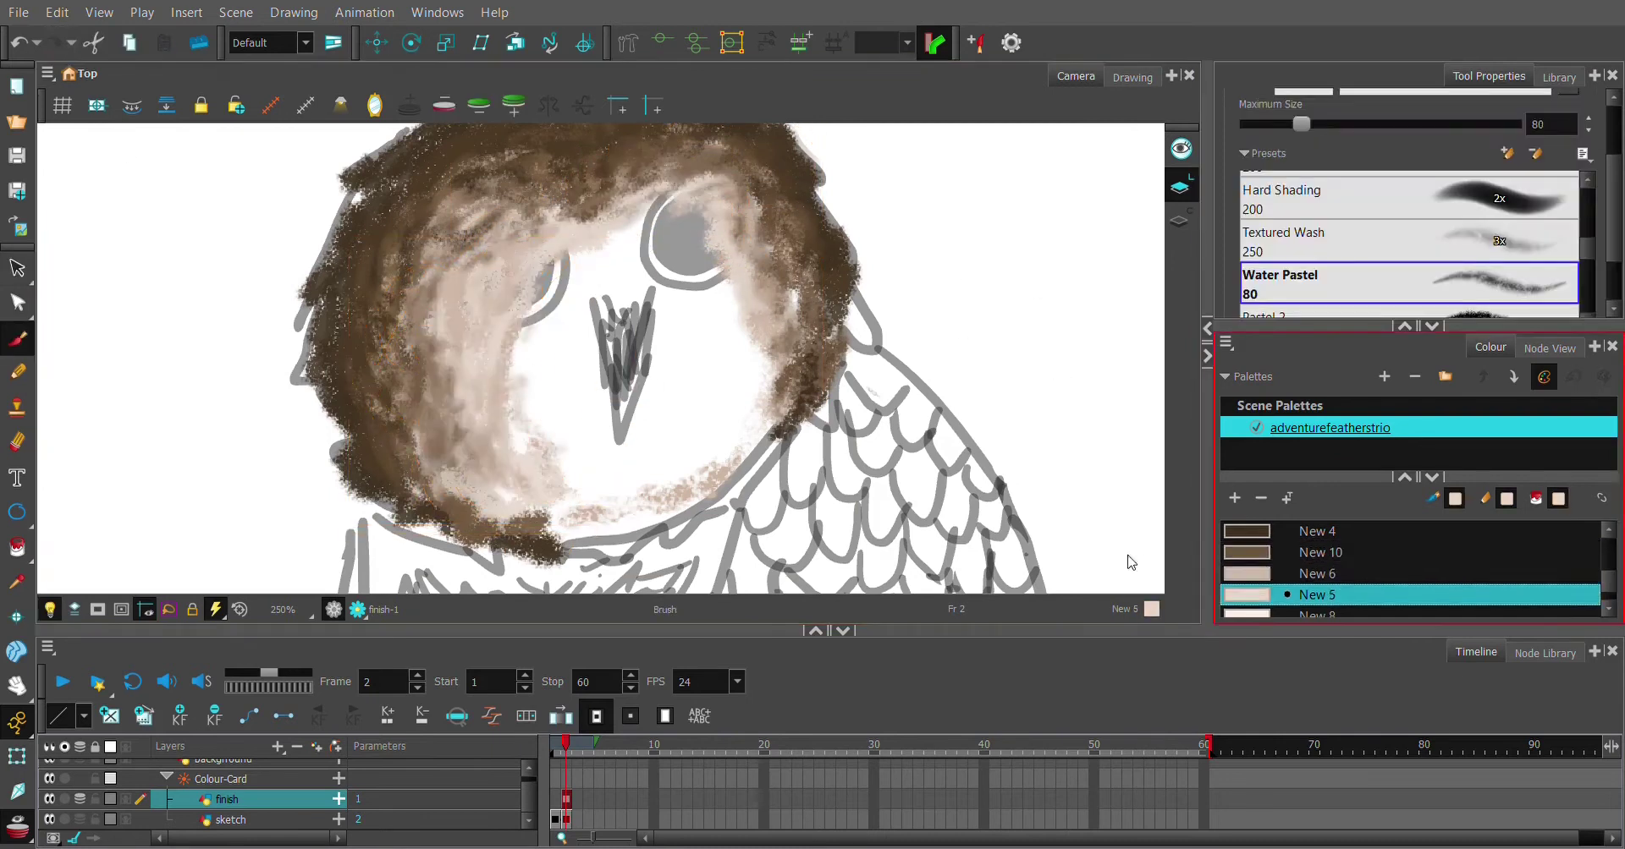
Blend New 6 strokes around the eyes and along the bottom of the face with the Water Pastel brush at size 80
{"action": "left_click", "coordinate": [53, 43]}
{"action": "key", "text": "ctrl+z"}
{"action": "key", "text": "ctrl+z"}
{"action": "key", "text": "ctrl+z"}
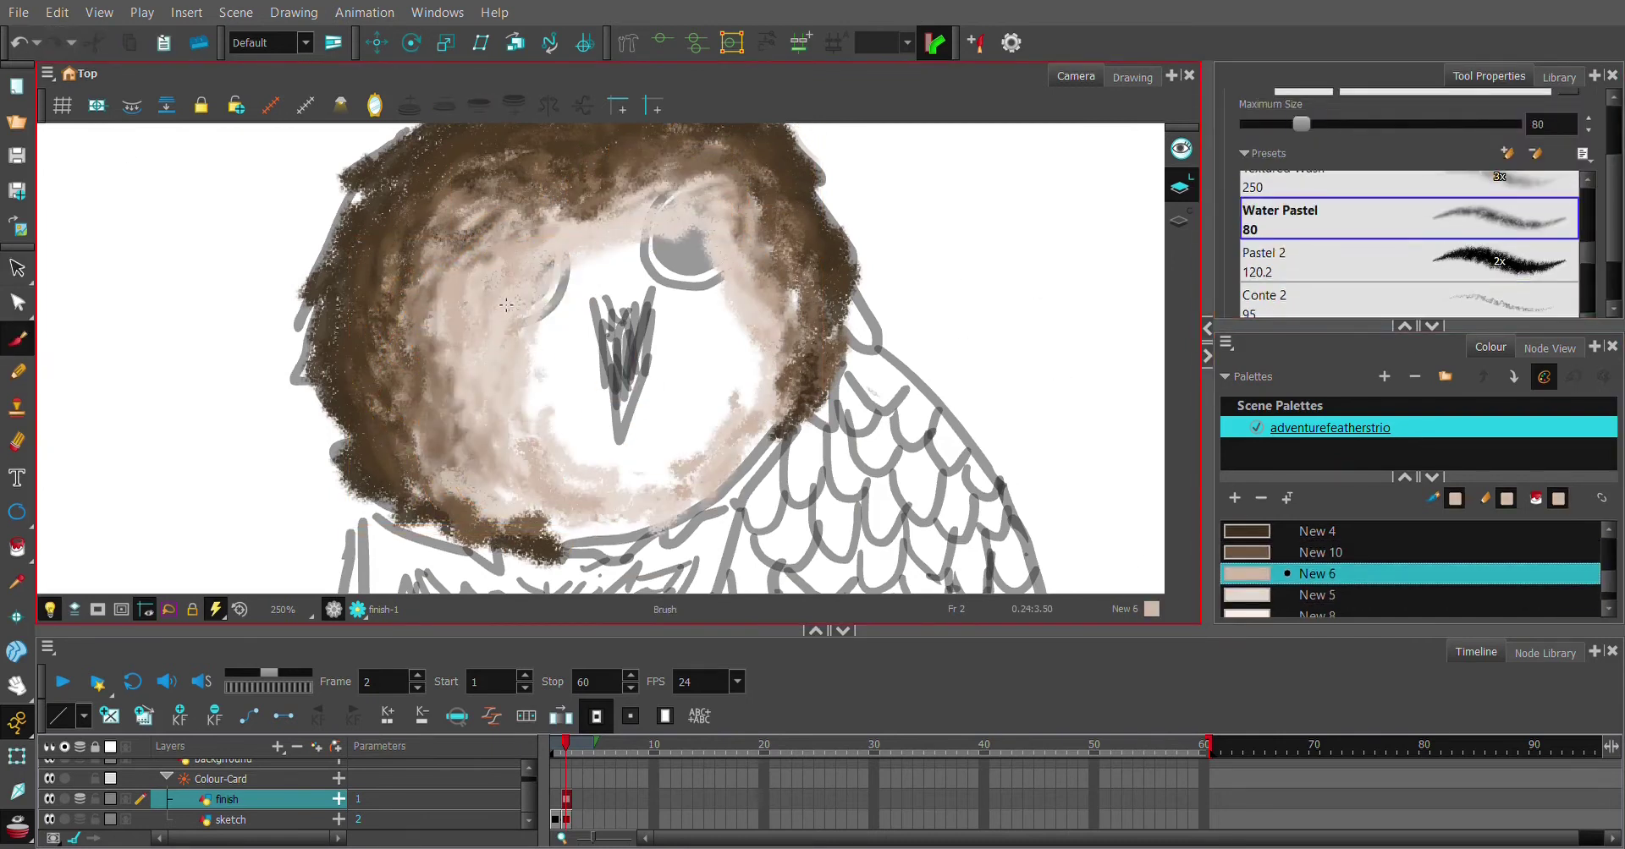
Fill the white centre of the face with New 8 over the eyes and beak, using the Pastel 2 brush at size 120.2
{"action": "key", "text": "ctrl+shift+z"}
{"action": "key", "text": "ctrl+shift+z"}
{"action": "key", "text": "ctrl+shift+z"}
{"action": "key", "text": "ctrl+shift+z"}
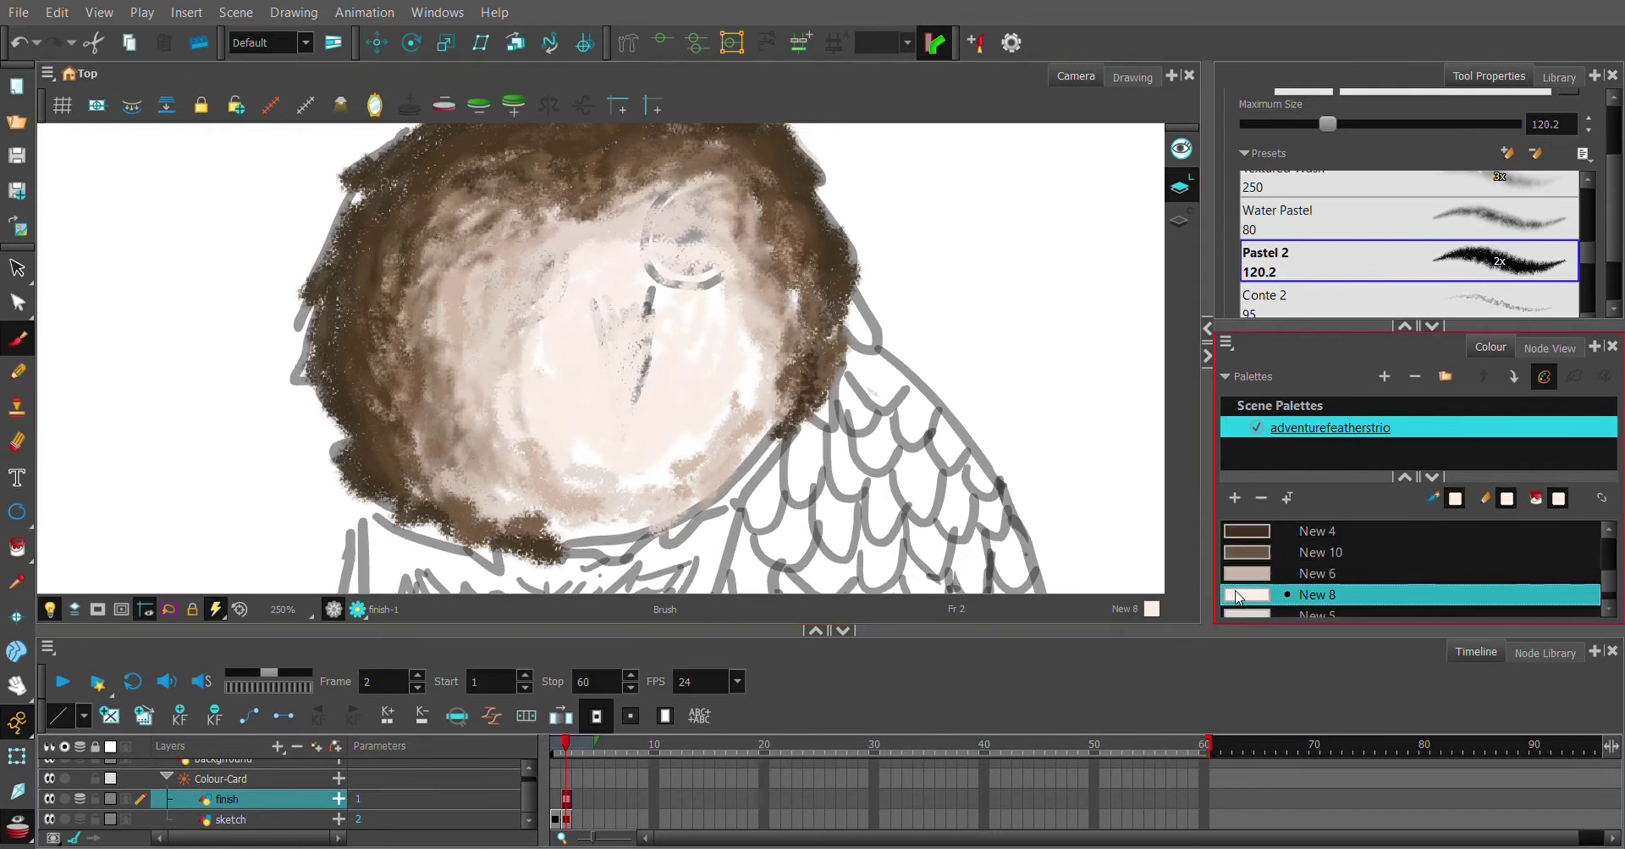
Cover the remaining beak sketch lines with New 5 strokes, using the Dusty Pastel brush at size 83.8
{"action": "key", "text": "ctrl+shift+z"}
{"action": "key", "text": "ctrl+shift+z"}
{"action": "key", "text": "ctrl+shift+z"}
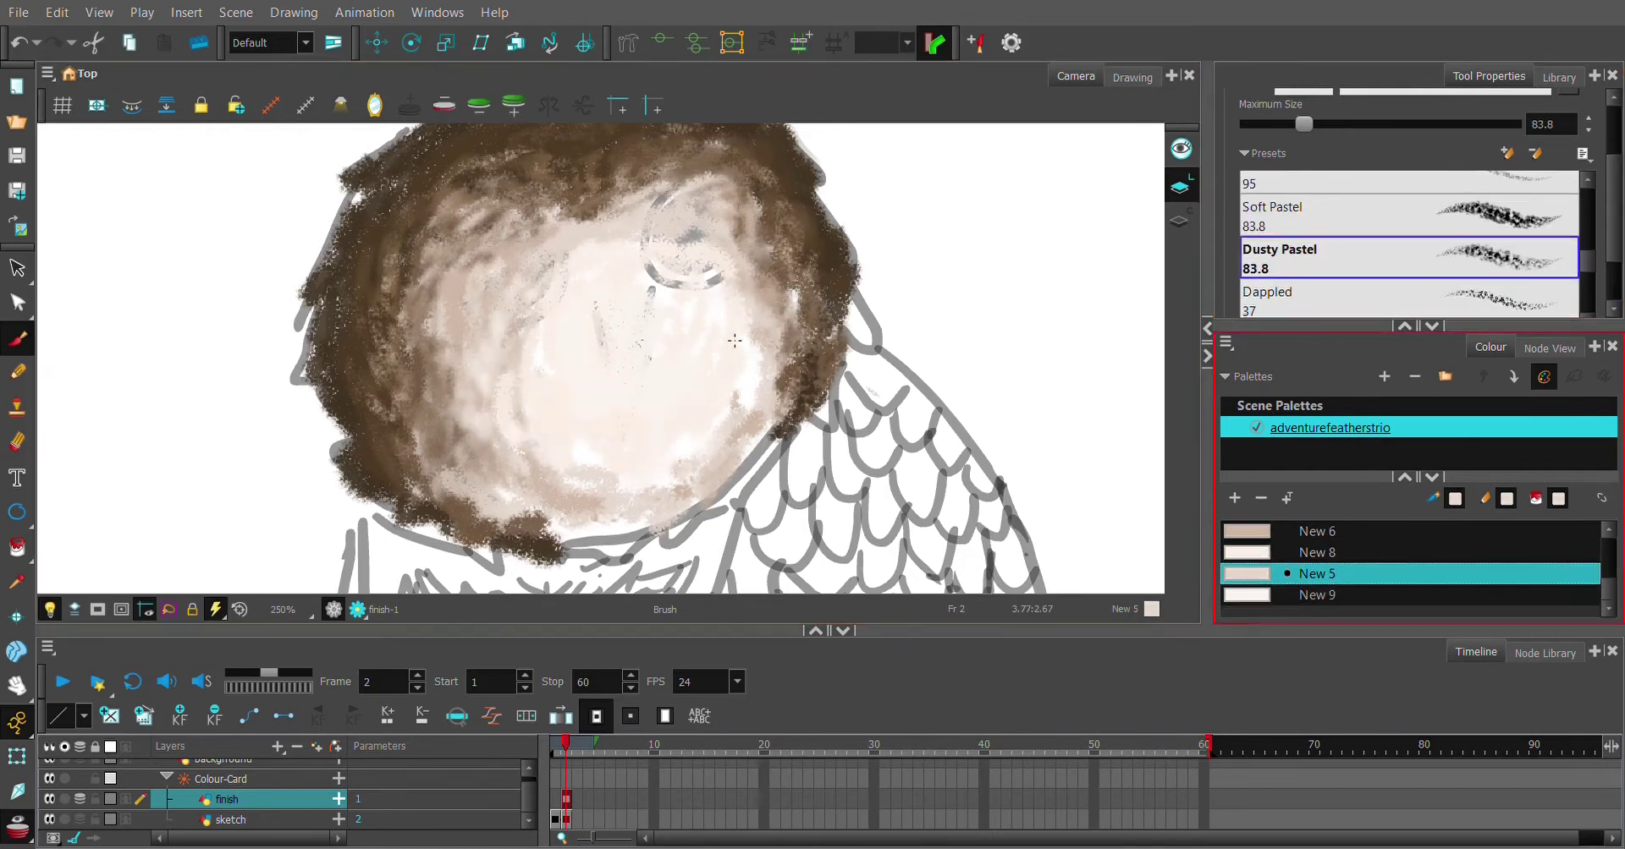
Hide the right eye's outline with New 9 Pastel 2 strokes and soften the face's centre with New 8 Water Pastel
{"action": "key", "text": "ctrl+z"}
{"action": "key", "text": "ctrl+z"}
{"action": "key", "text": "ctrl+z"}
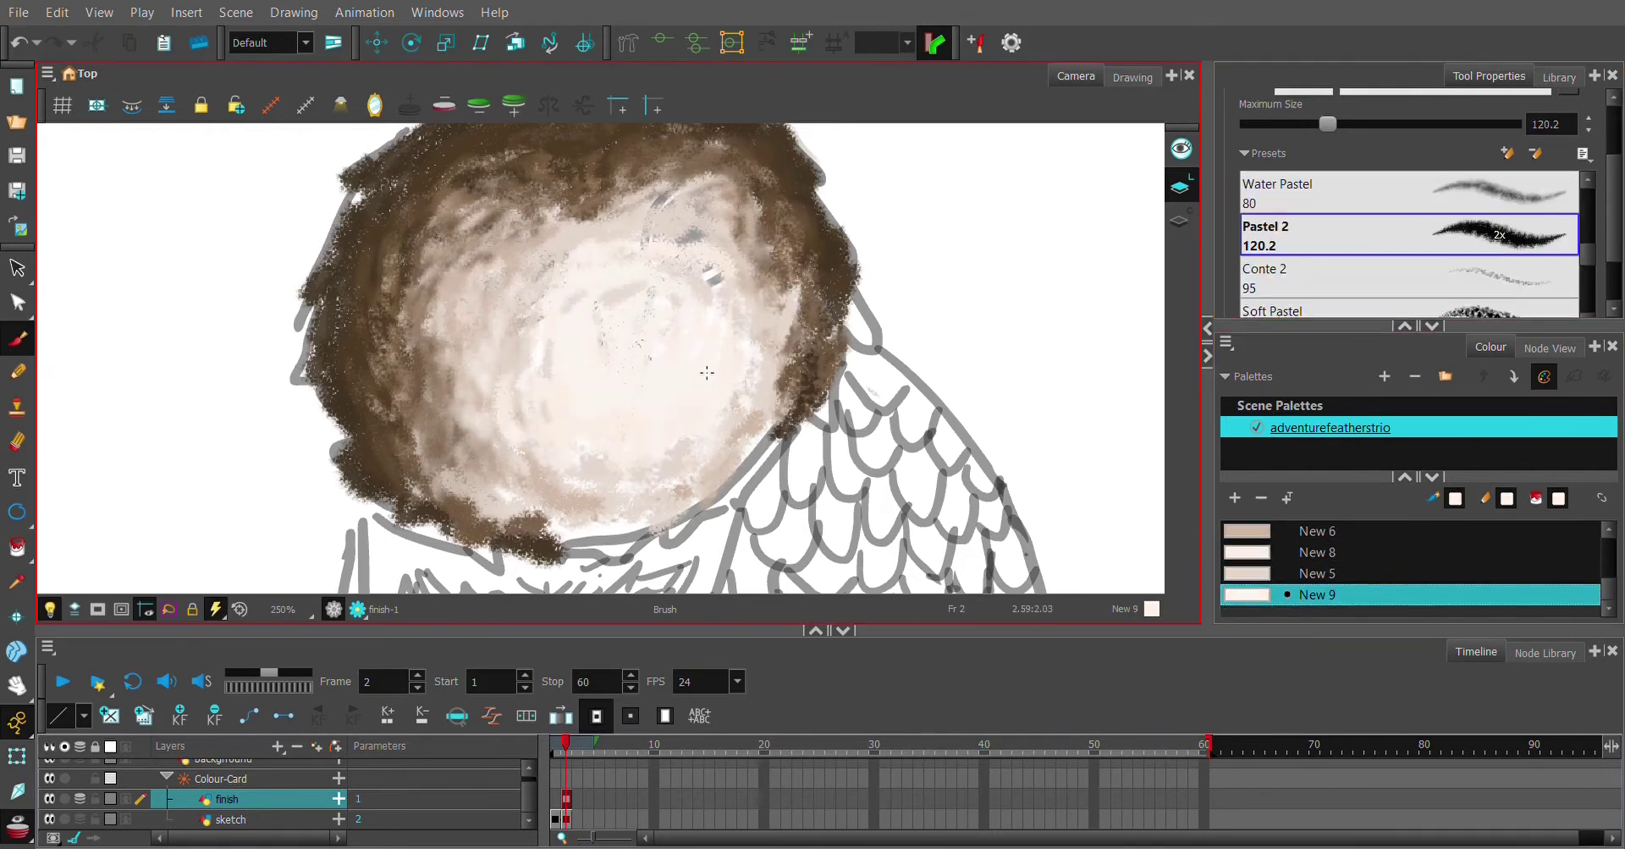
{"action": "key", "text": "ctrl+z"}
{"action": "key", "text": "ctrl+z"}
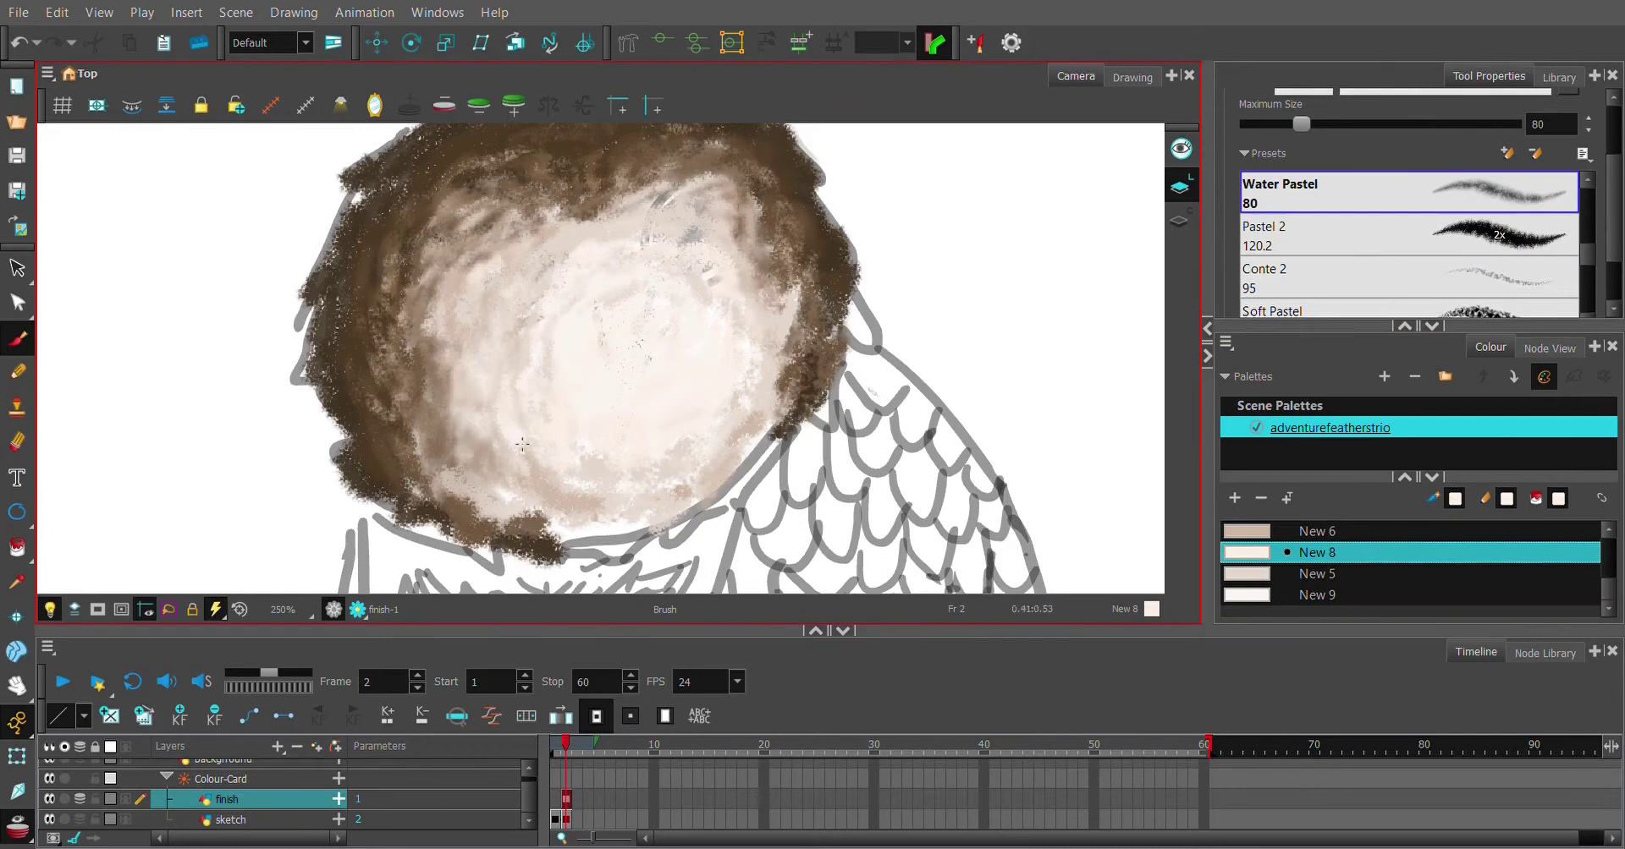
Add beige New 6 feather streaks across the pale face with the Water Pastel brush at size 80
{"action": "key", "text": "ctrl+z"}
{"action": "key", "text": "ctrl+z"}
{"action": "key", "text": "ctrl+z"}
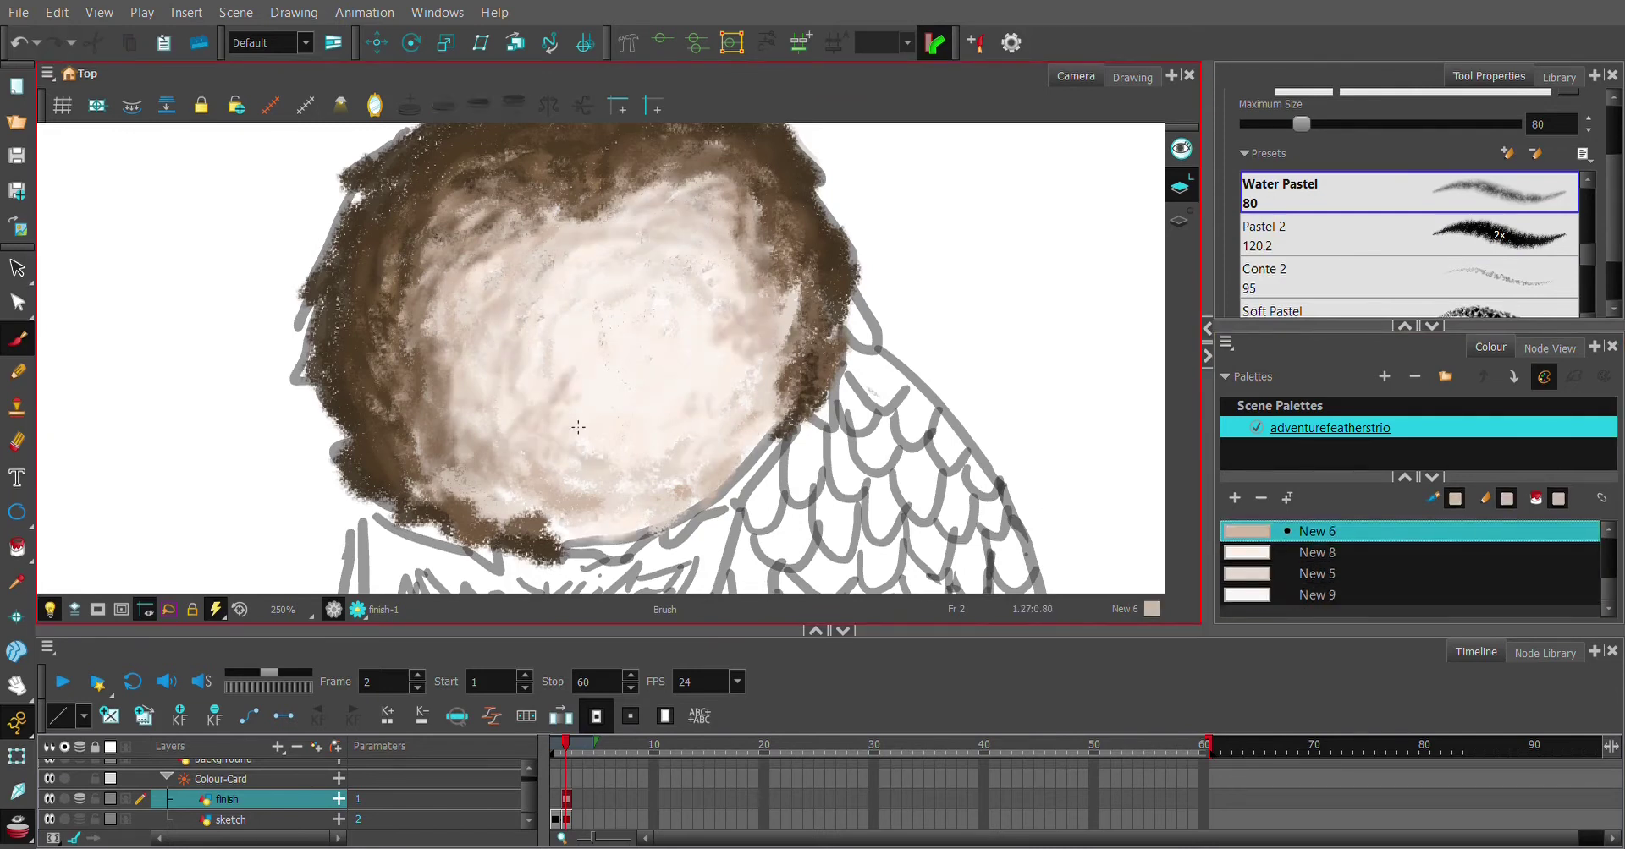
{"action": "key", "text": "ctrl+z"}
{"action": "key", "text": "ctrl+z"}
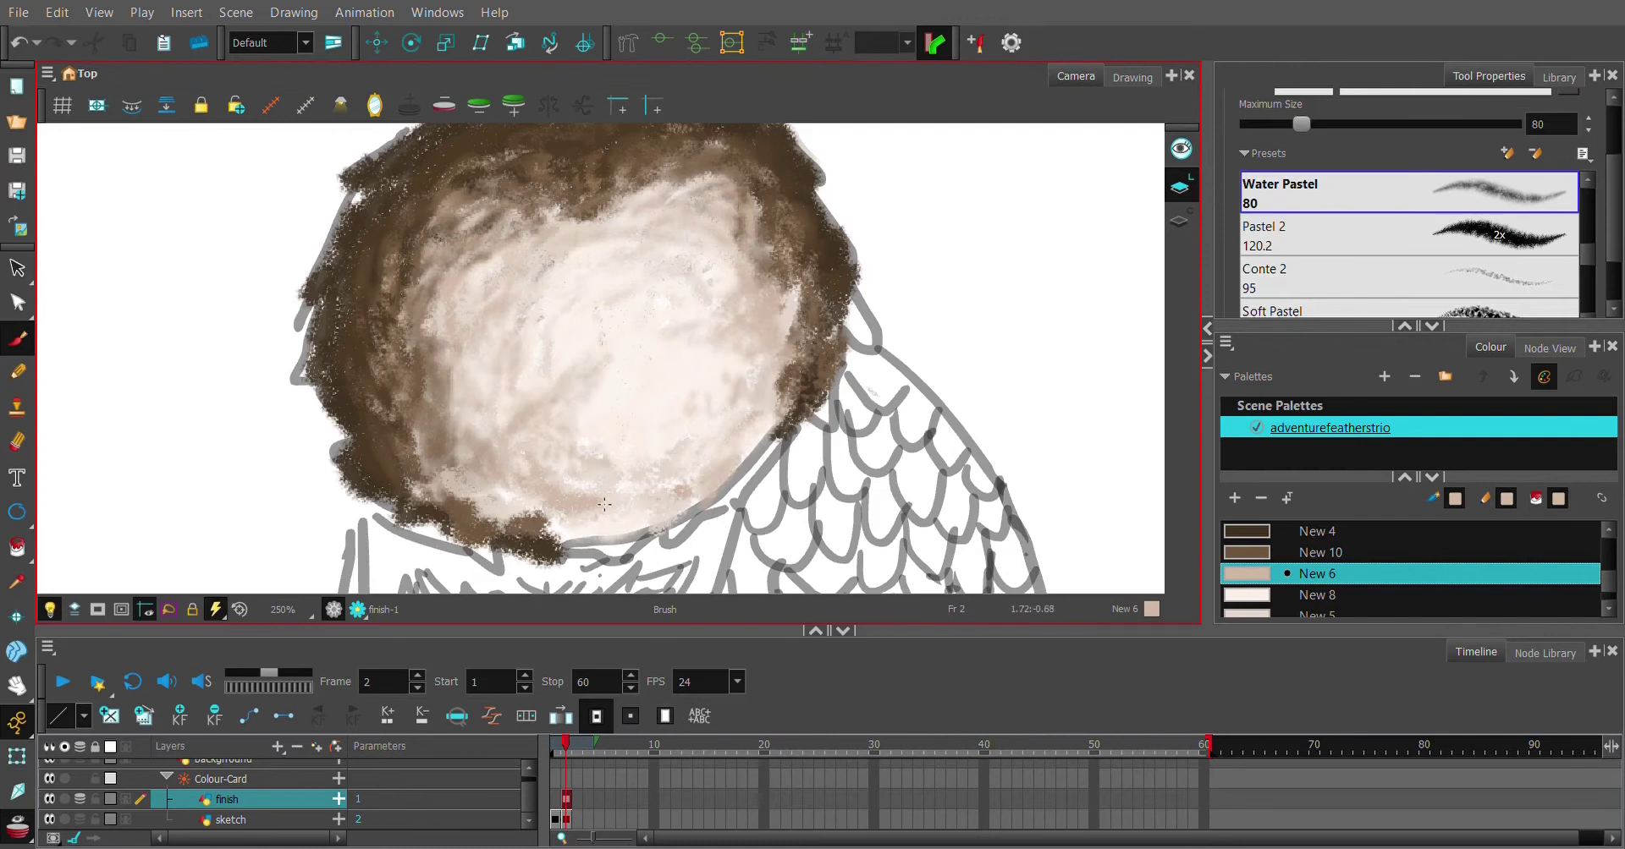
Extend the dark rim down the lower right edge of the face in New 4 with the Pastel 2 brush at size 120.2
{"action": "key", "text": "ctrl+z"}
{"action": "key", "text": "ctrl+z"}
{"action": "key", "text": "ctrl+z"}
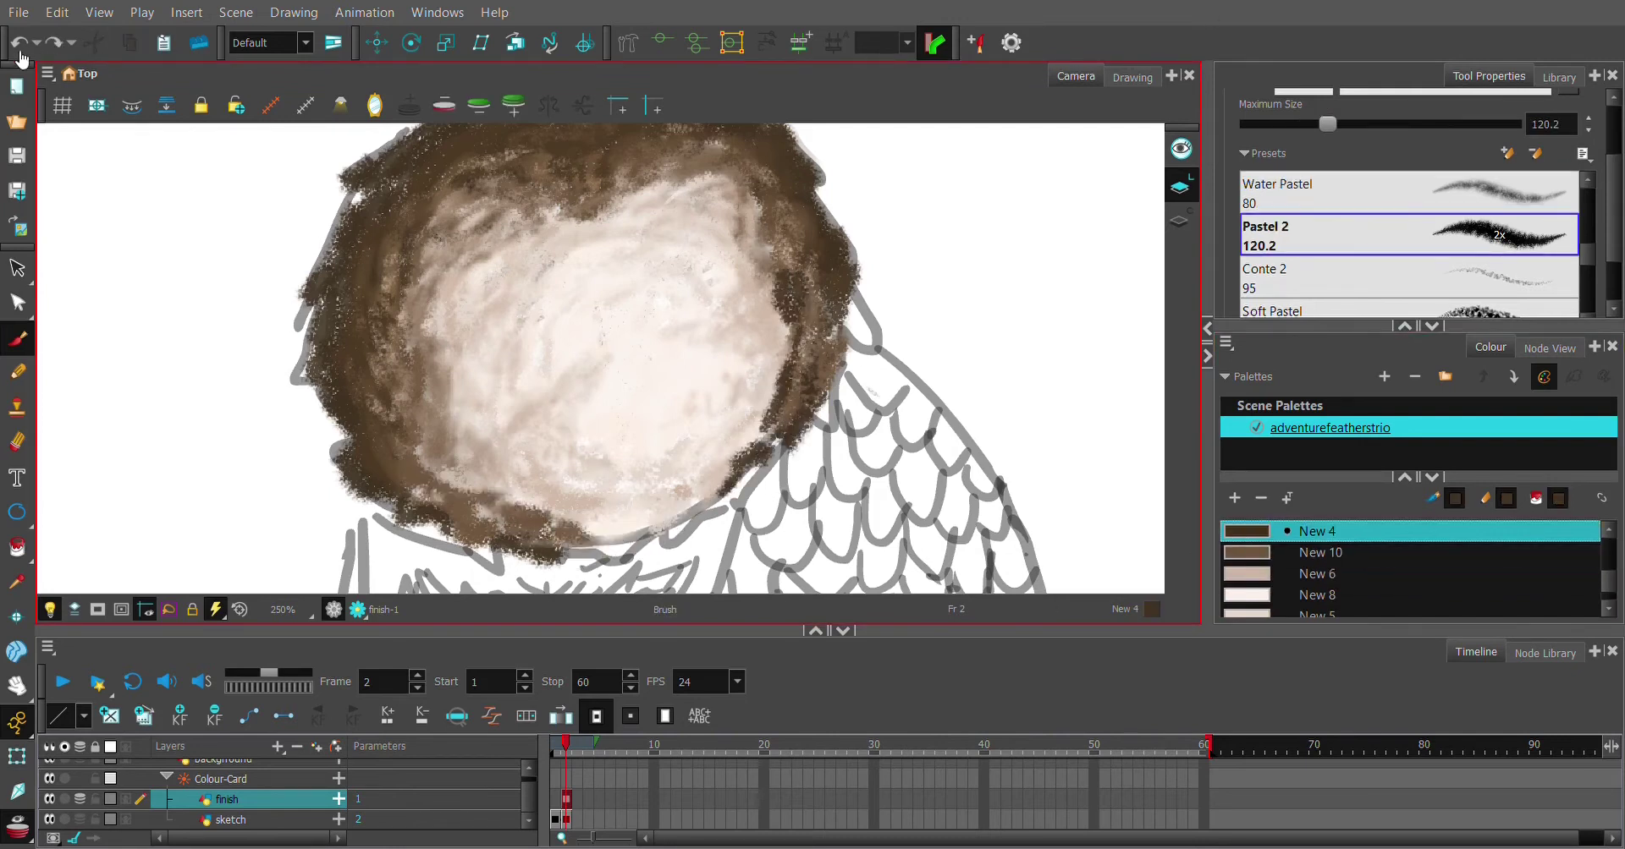
Close the dark brown rim across the bottom of the face and blend it in New 4 with Water Pastel at size 80
{"action": "key", "text": "ctrl+shift+z"}
{"action": "key", "text": "ctrl+shift+z"}
{"action": "key", "text": "ctrl+shift+z"}
{"action": "key", "text": "ctrl+shift+z"}
{"action": "key", "text": "ctrl+shift+z"}
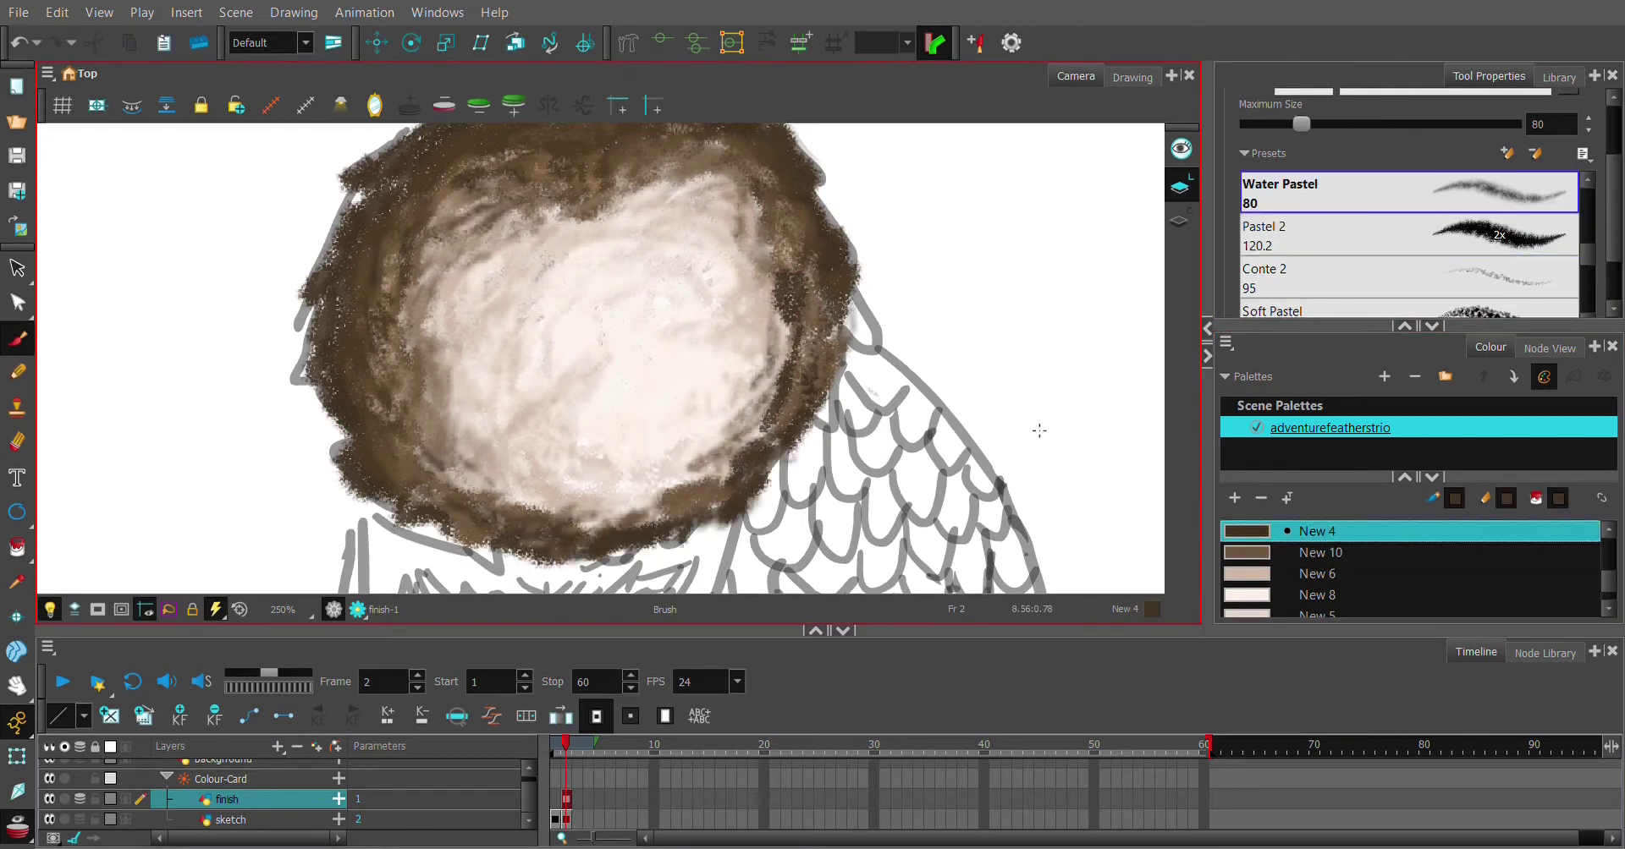
Texture the inner side of the dark rim in New 10 brown with the Dusty Pastel brush at size 83.8
{"action": "key", "text": "ctrl+shift+z"}
{"action": "key", "text": "ctrl+shift+z"}
{"action": "key", "text": "ctrl+shift+z"}
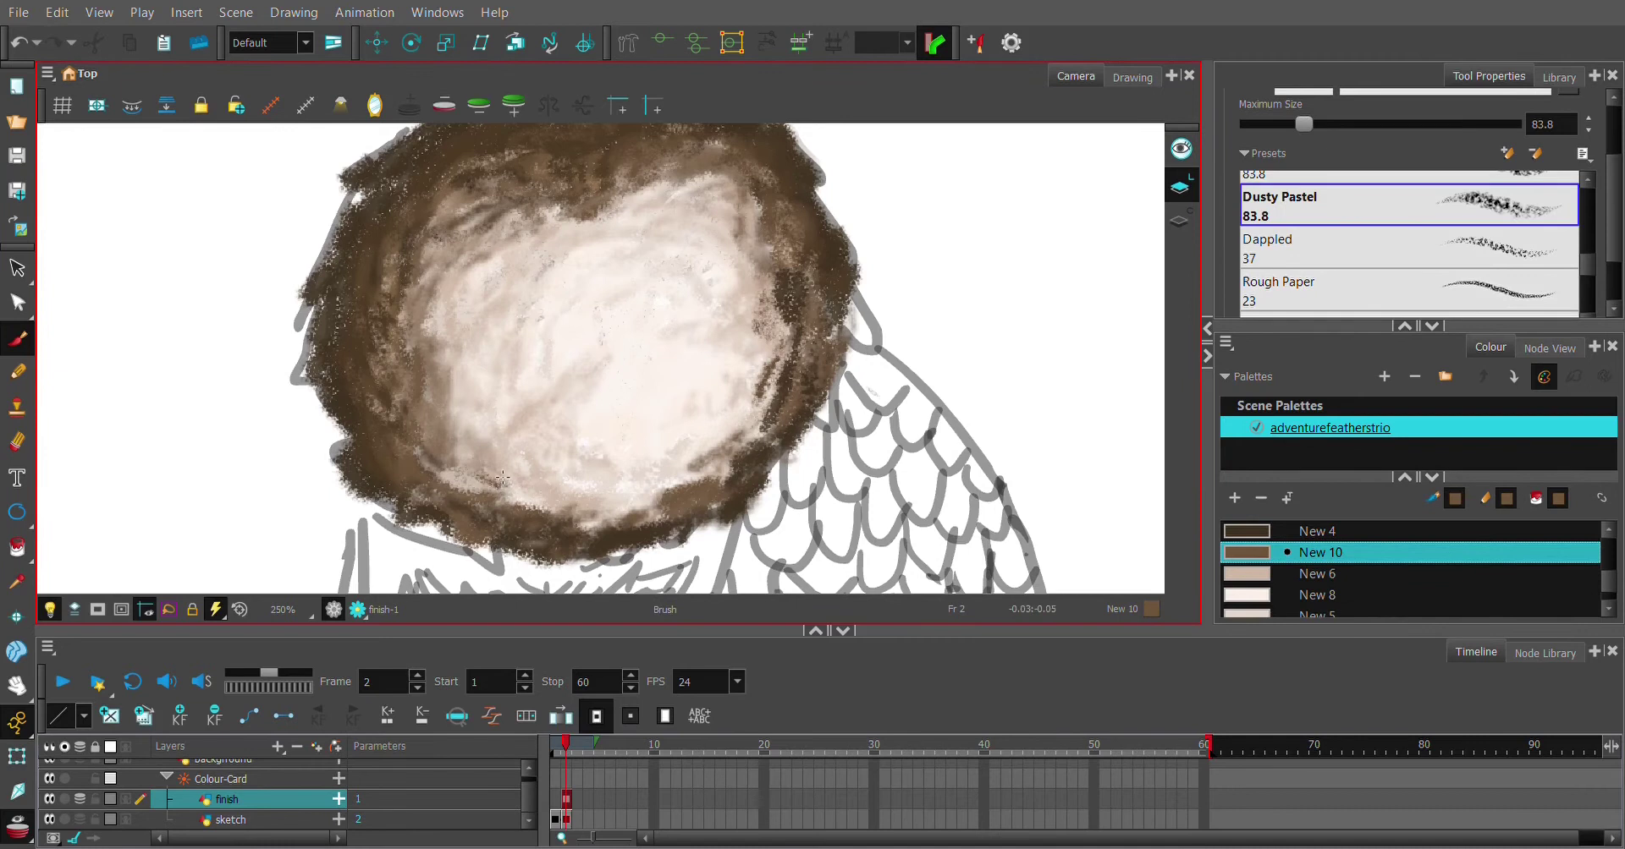
{"action": "key", "text": "ctrl+z"}
{"action": "key", "text": "ctrl+z"}
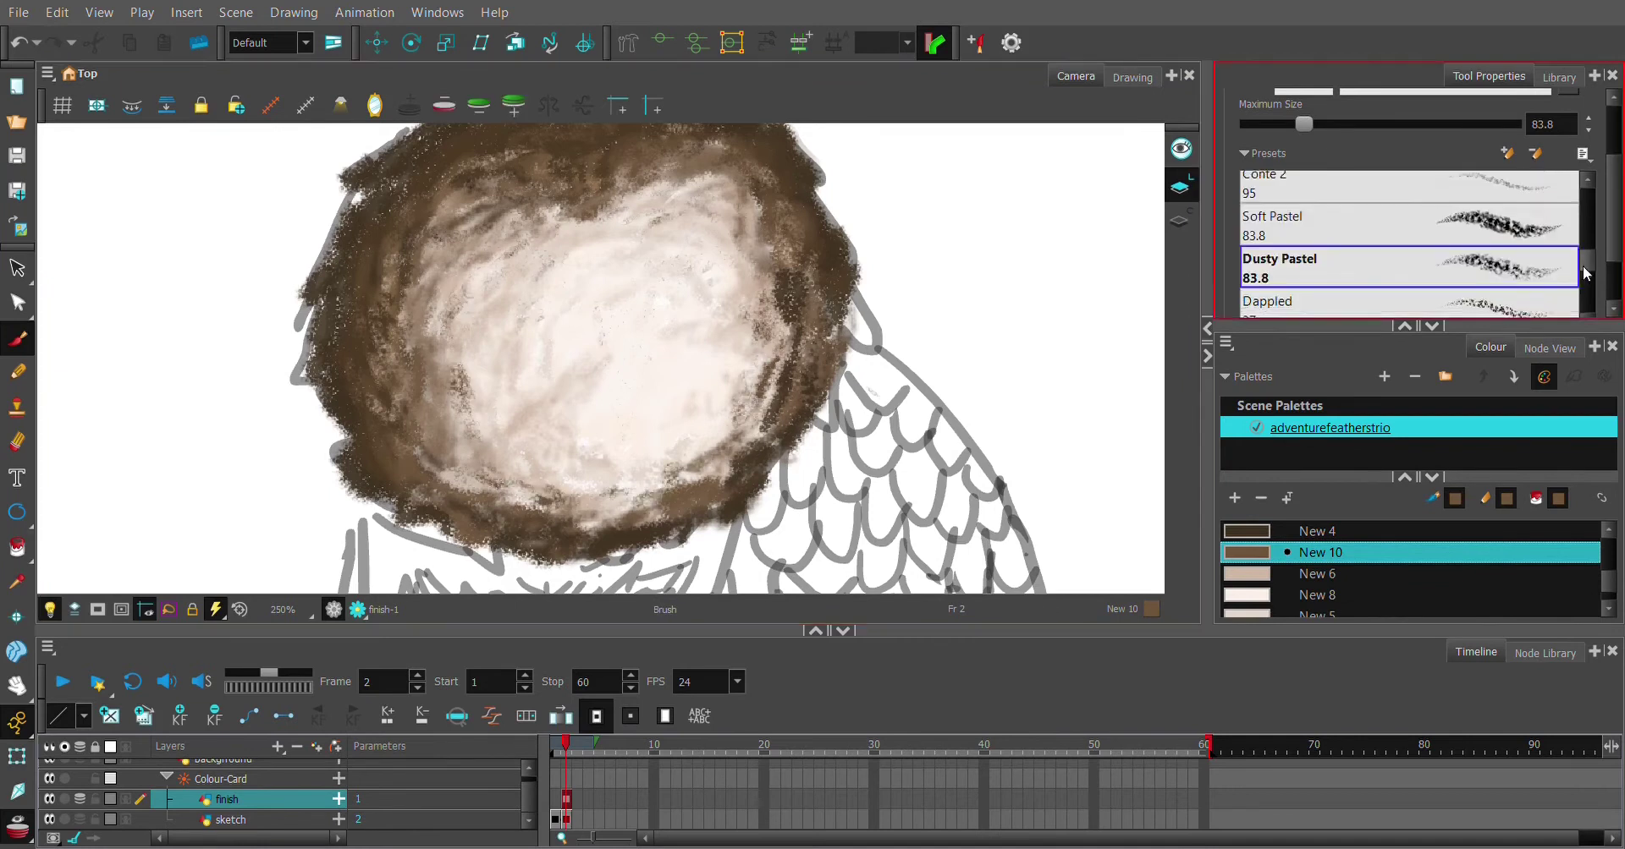
Paint a small brown peak at the bottom centre of the pale face with the Pastel 2 brush at size 120.2
{"action": "key", "text": "ctrl+z"}
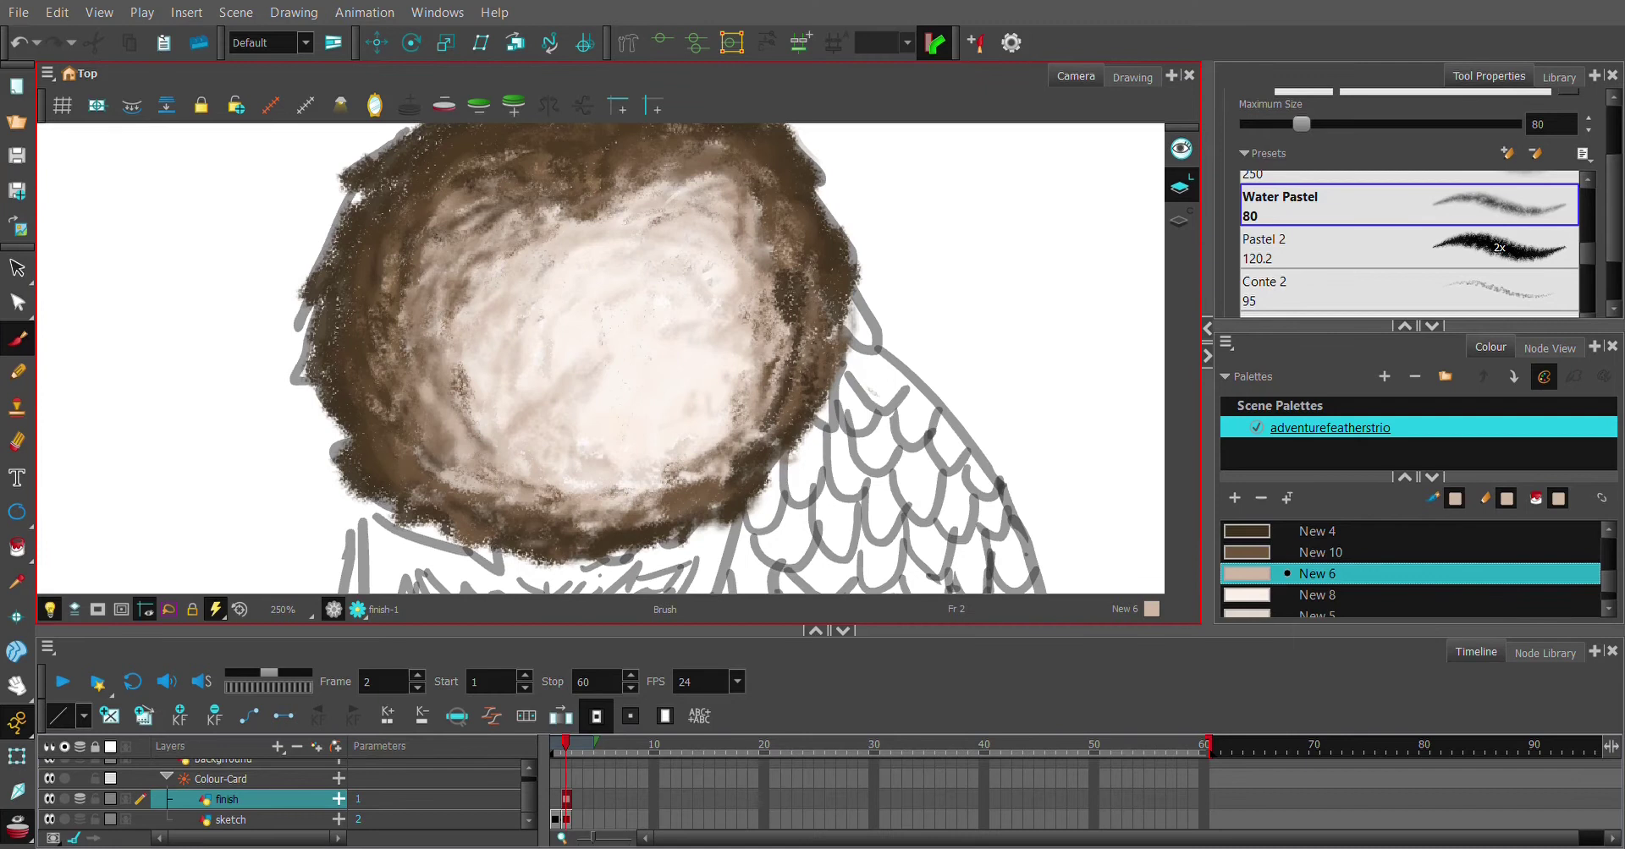
{"action": "key", "text": "ctrl+shift+z"}
{"action": "key", "text": "ctrl+z"}
{"action": "key", "text": "ctrl+shift+z"}
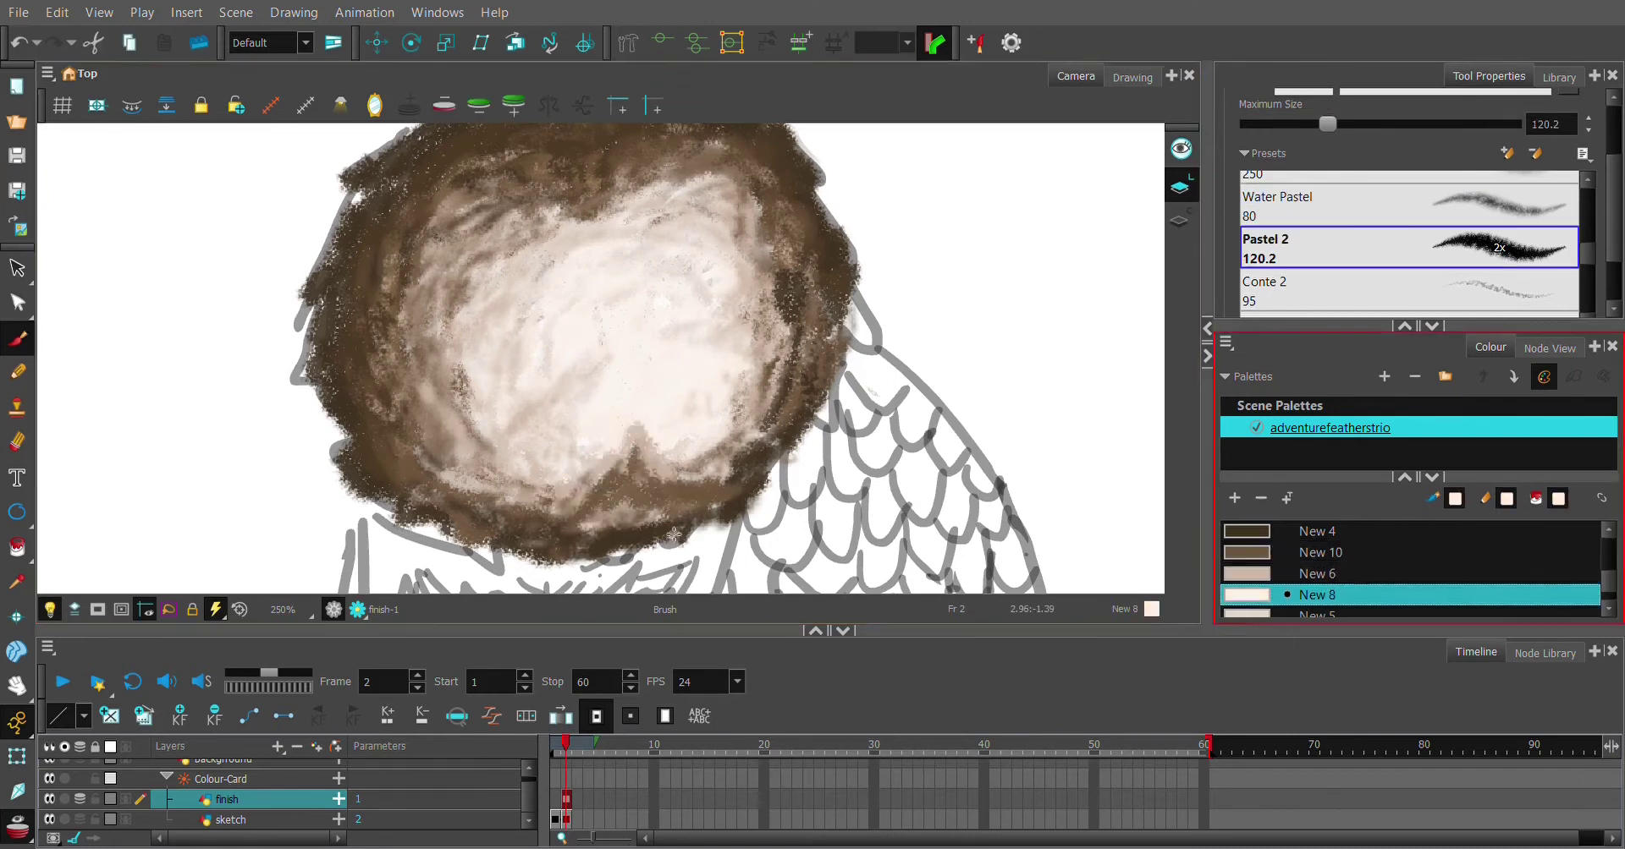
Refine the New 10 brown peak between the brows with Water Pastel at size 80 and soften the face in New 8
{"action": "key", "text": "ctrl+z"}
{"action": "key", "text": "ctrl+shift+z"}
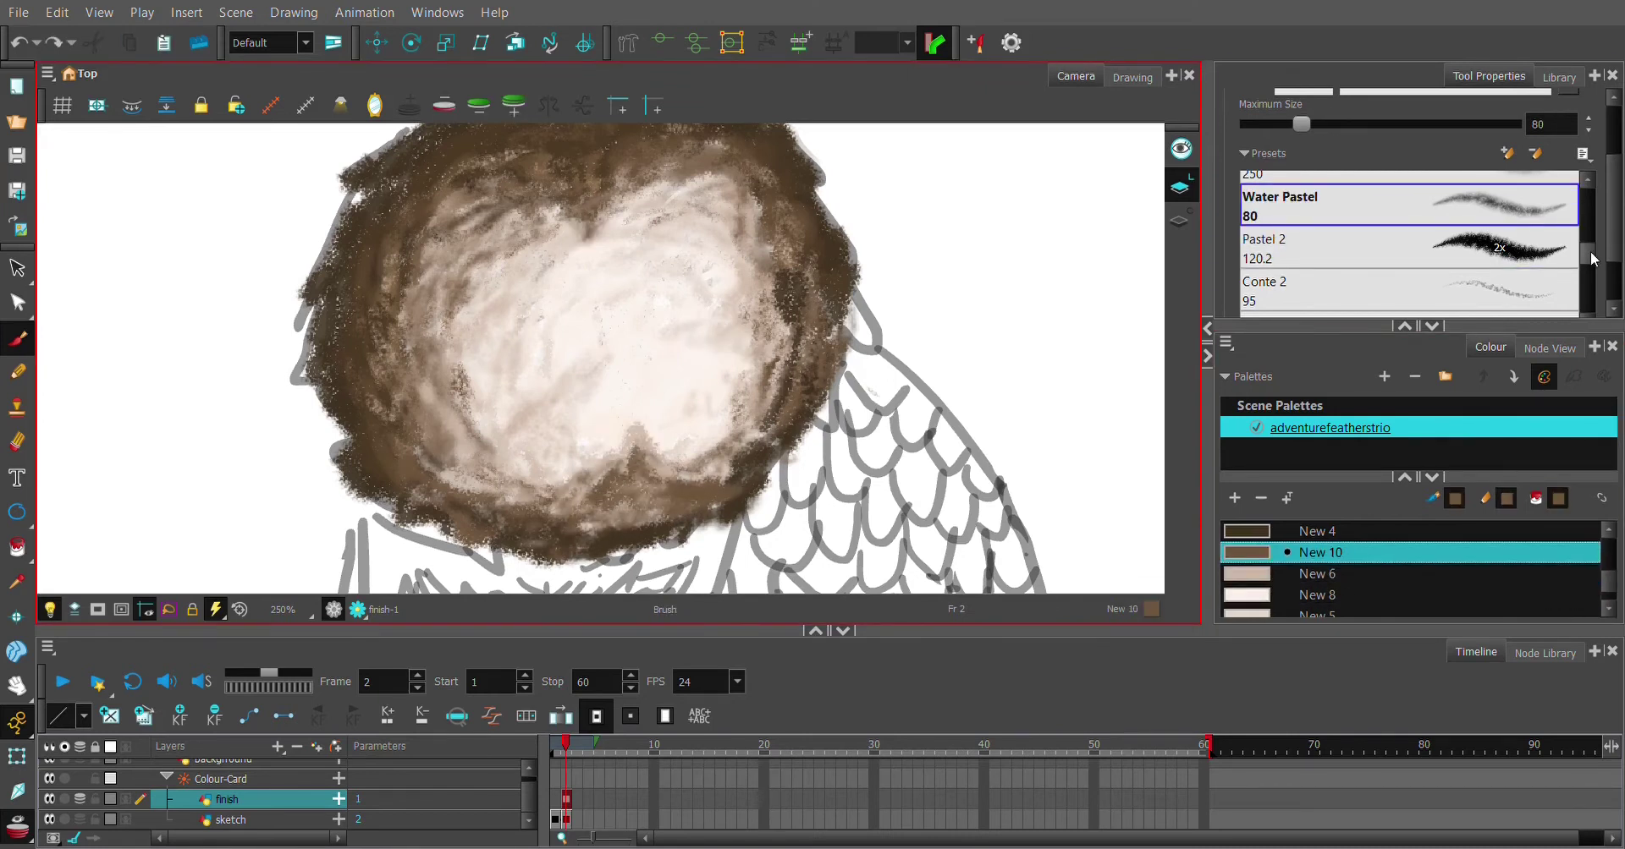
{"action": "key", "text": "ctrl+shift+z"}
{"action": "key", "text": "ctrl+shift+z"}
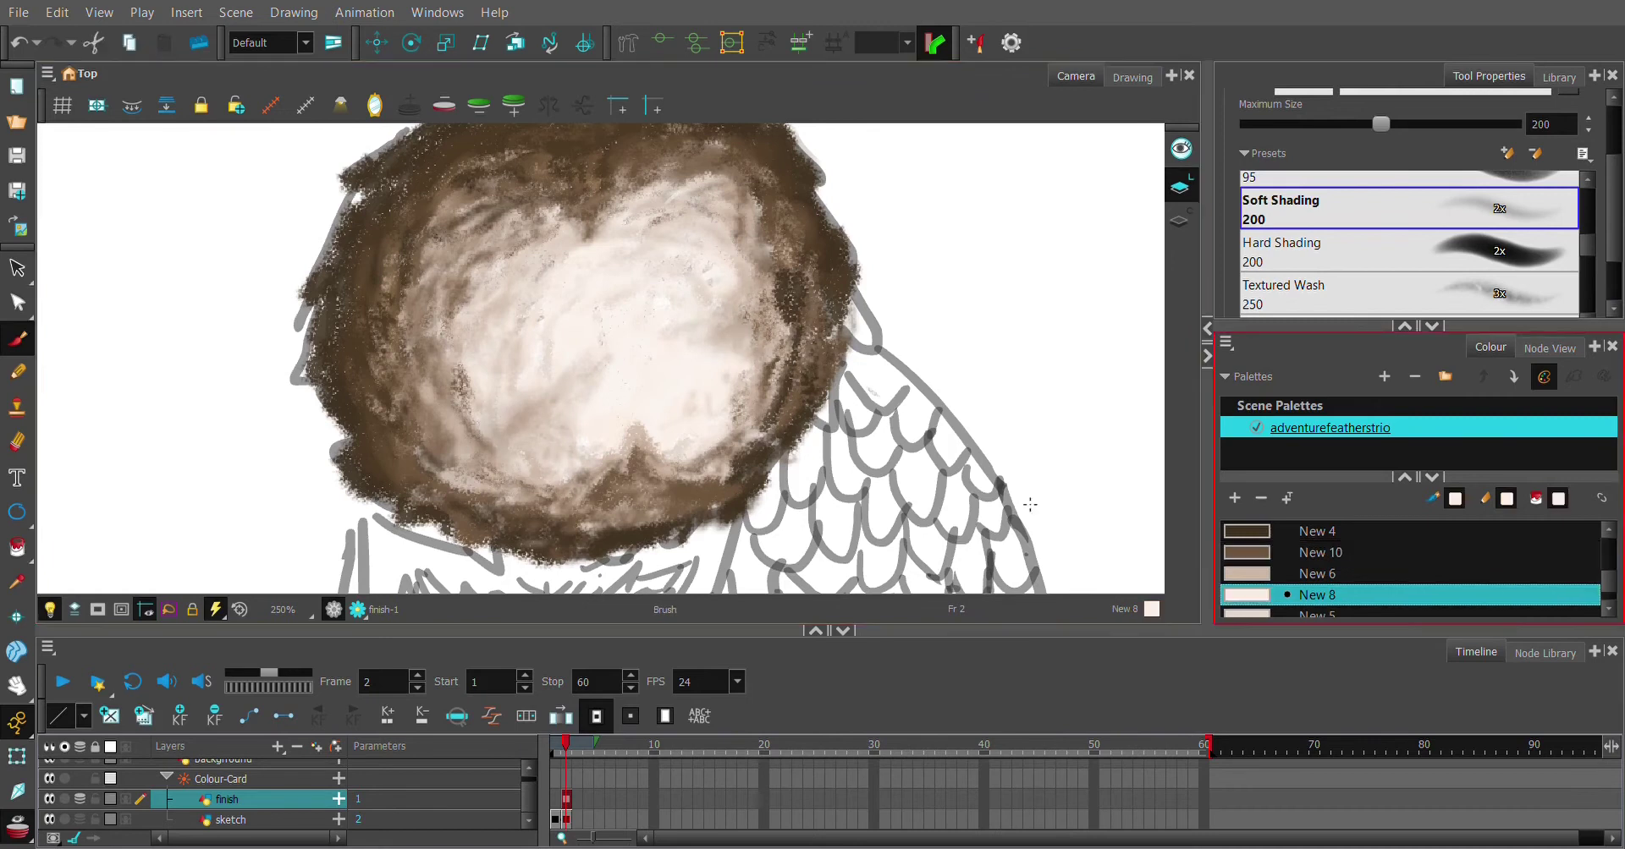
Add New 6 beige patches inside the face with Pastel 2 at size 120.2 and blend them in New 8 with Water Pastel
{"action": "key", "text": "ctrl+shift+z"}
{"action": "key", "text": "ctrl+z"}
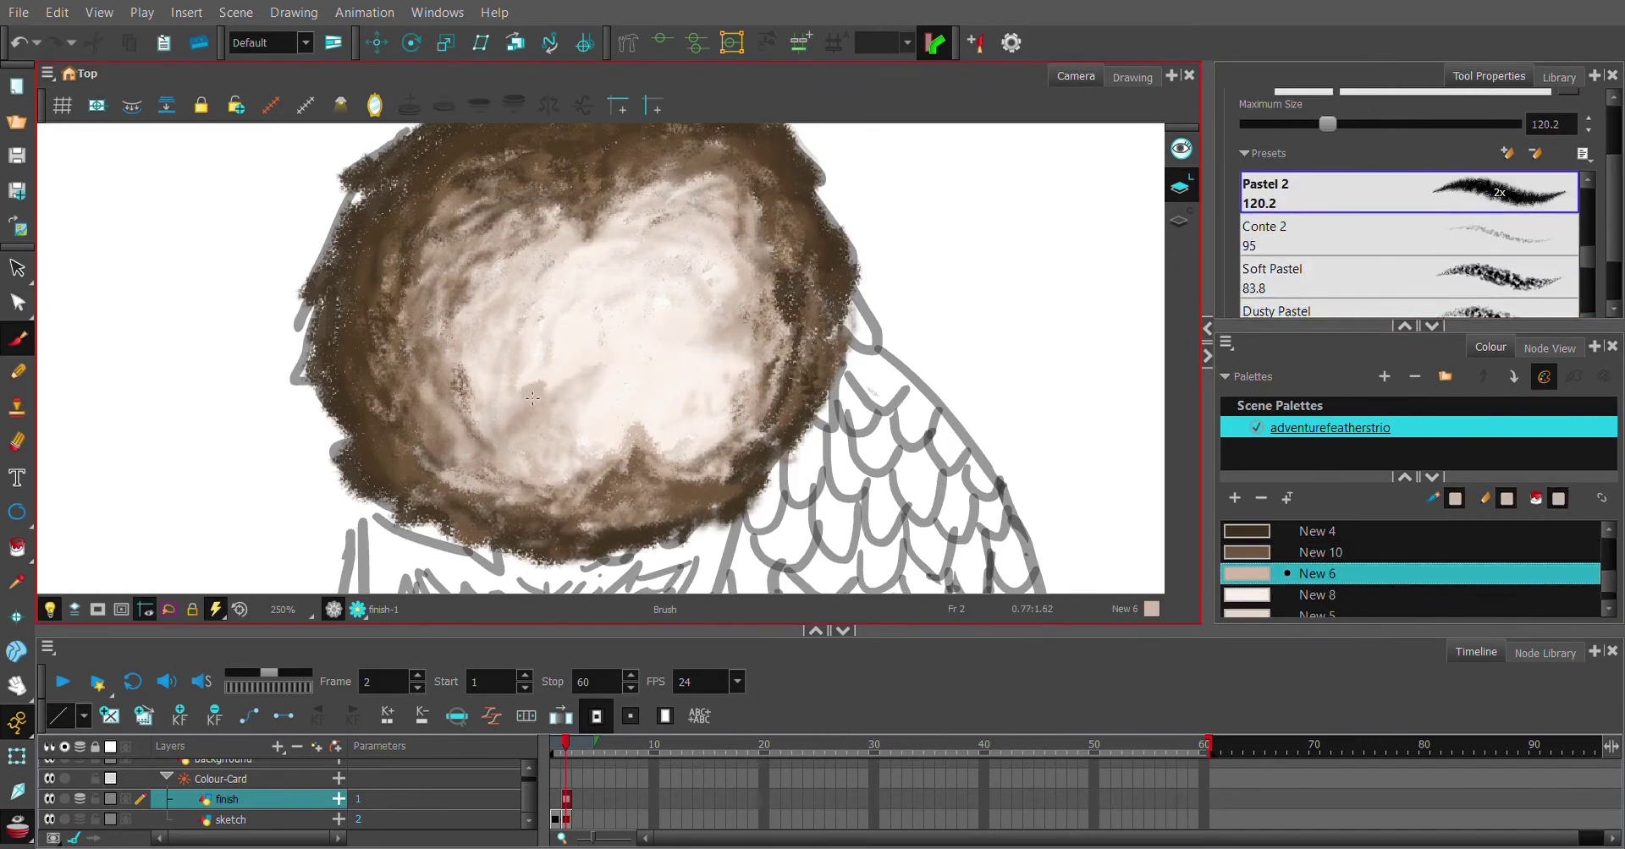
{"action": "key", "text": "ctrl+z"}
{"action": "key", "text": "ctrl+z"}
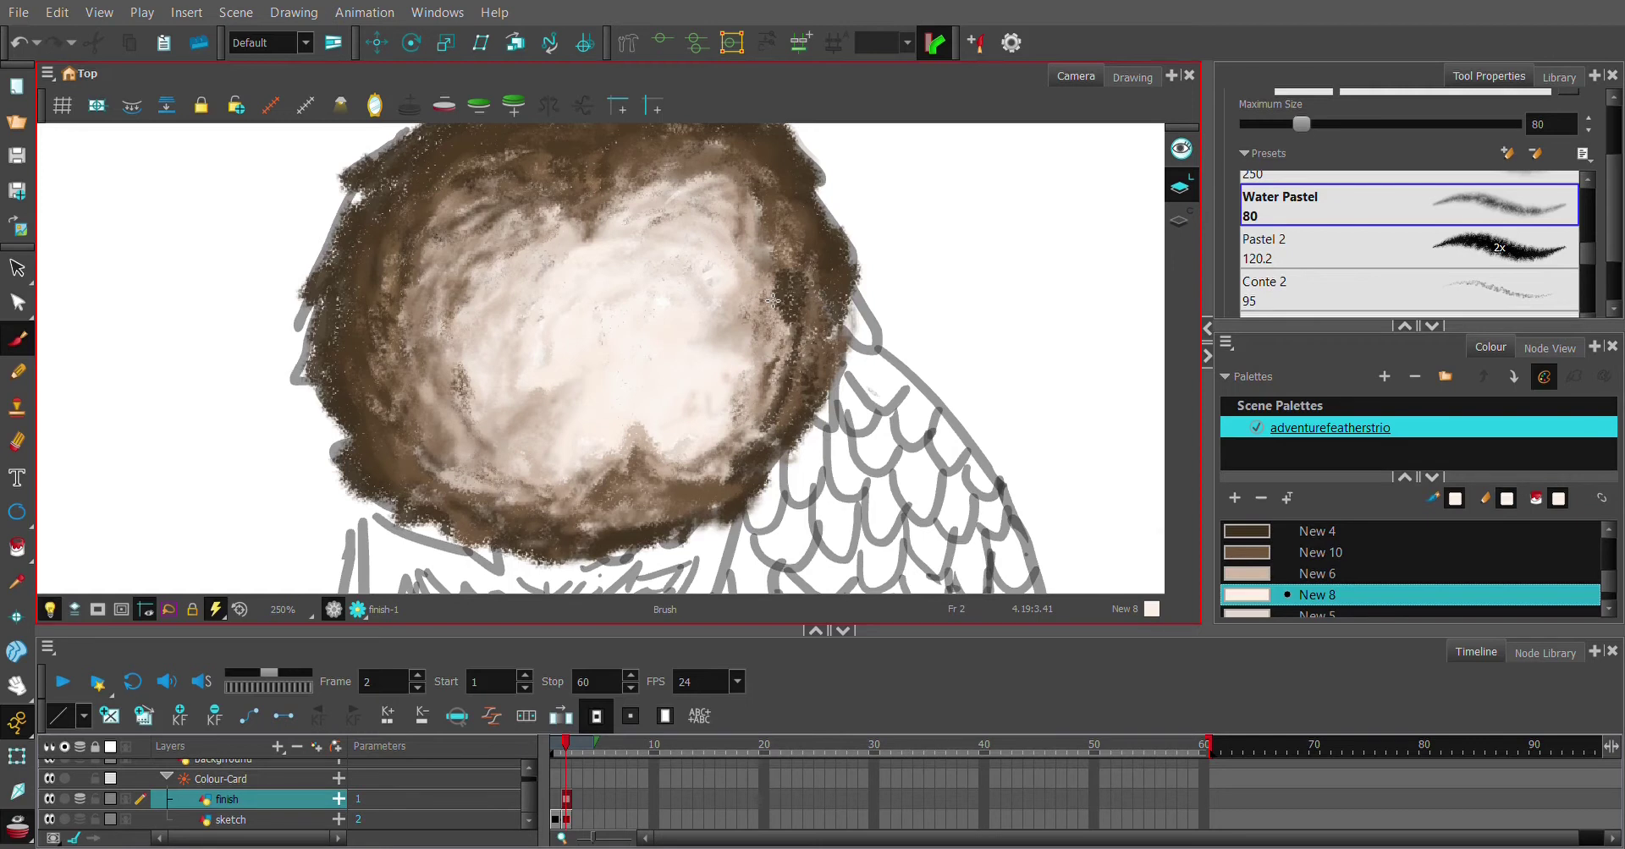
Brush pale New 5 strokes over the lower left side of the face with the Pastel 2 brush at size 120.2
{"action": "key", "text": "alt+s"}
{"action": "key", "text": "2"}
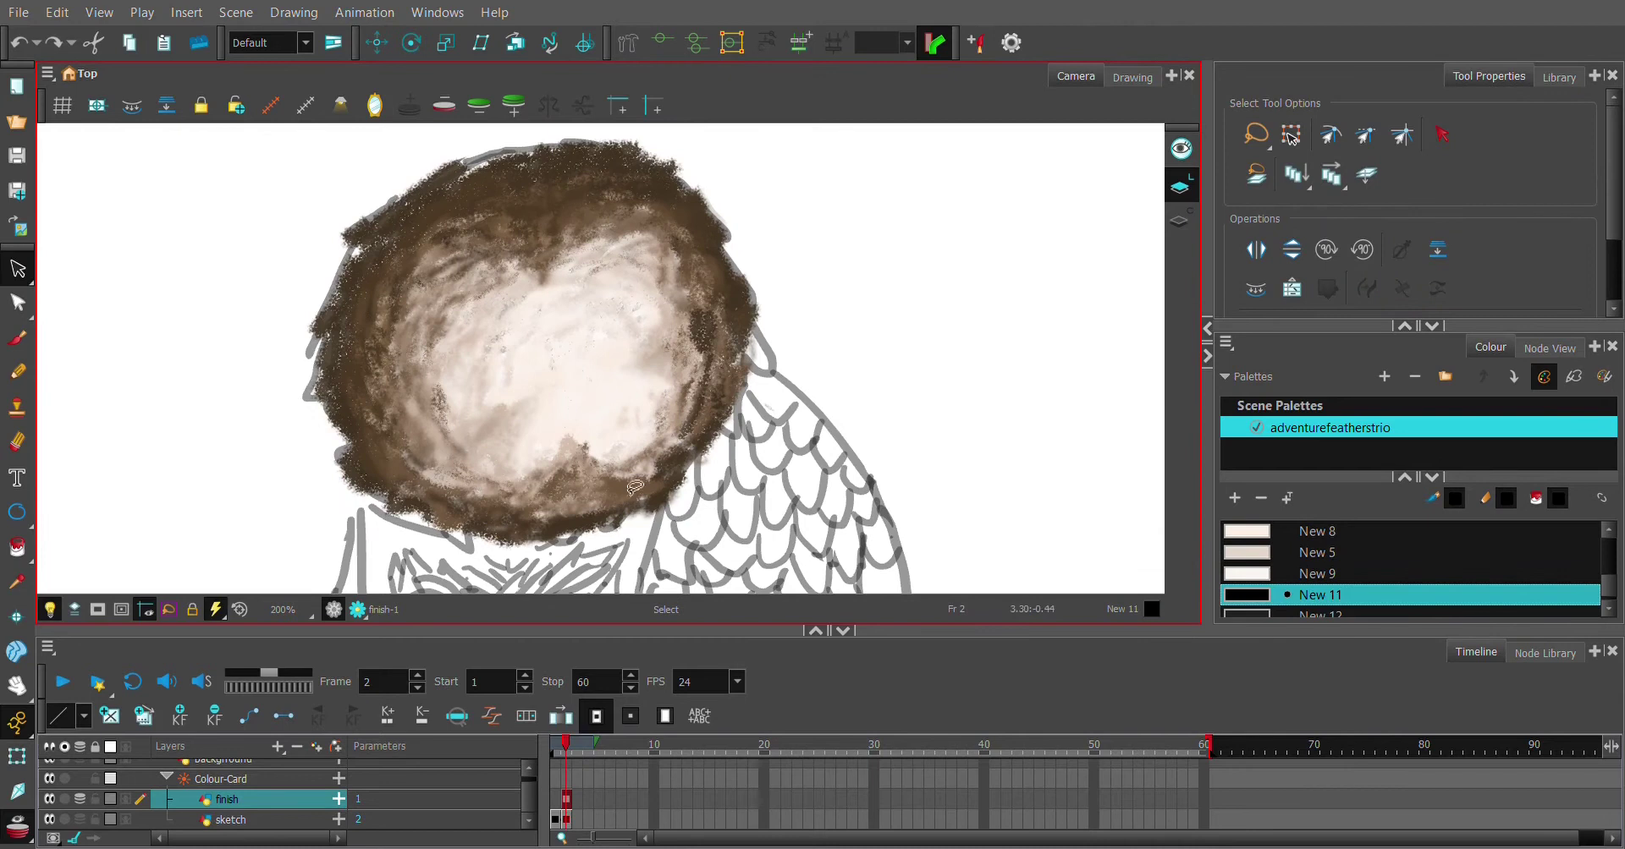
{"action": "key", "text": "alt+b"}
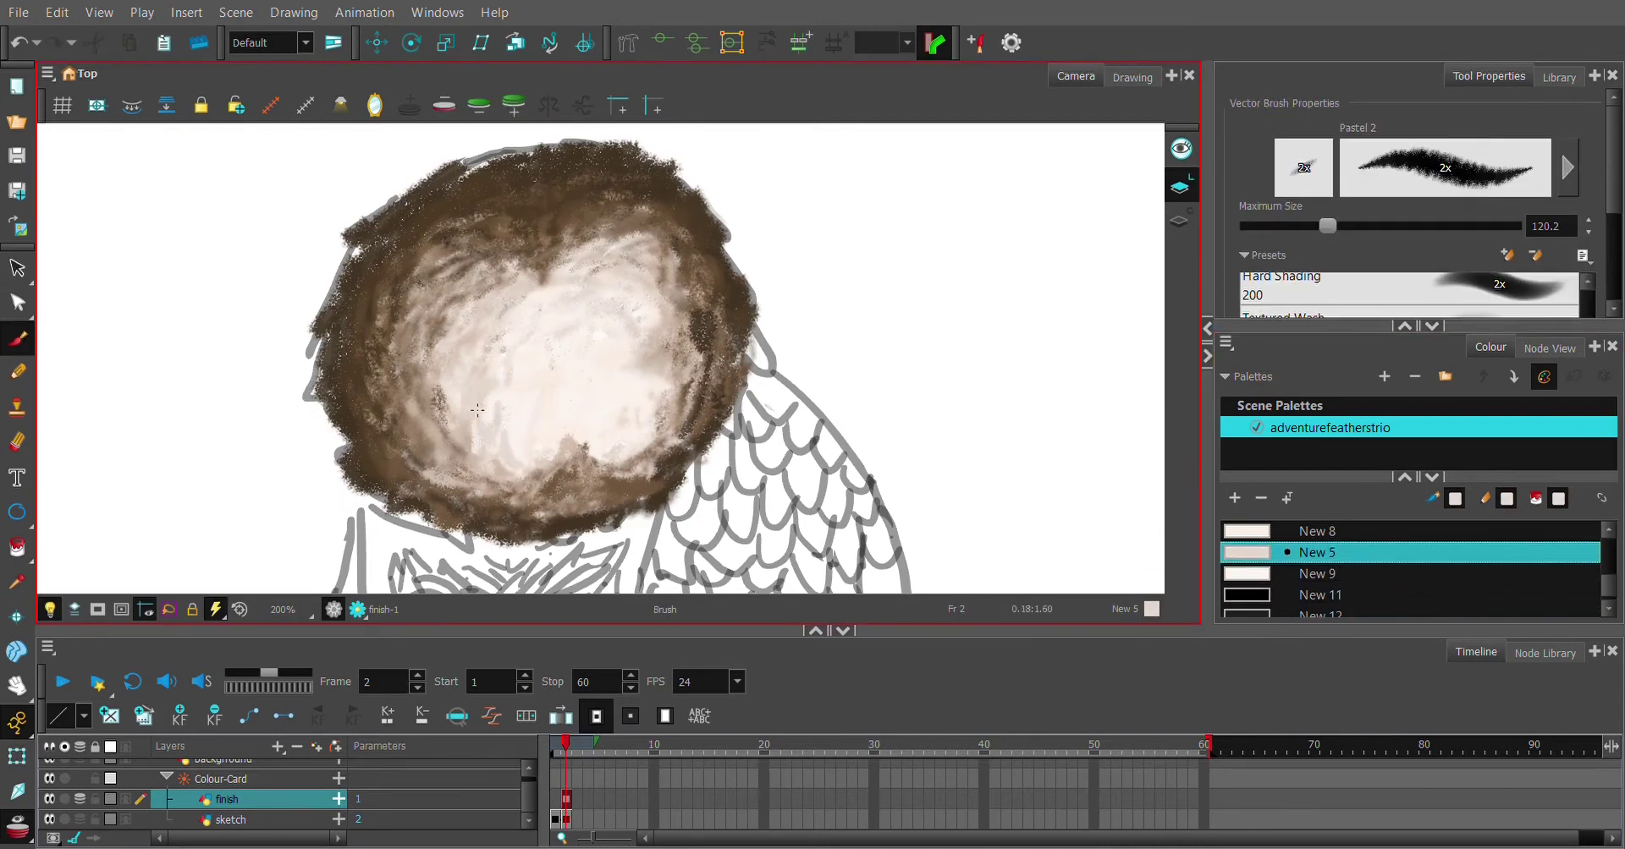
{"action": "mouse_move", "coordinate": [461, 436]}
{"action": "left_mouse_down"}
{"action": "mouse_move", "coordinate": [438, 388]}
{"action": "mouse_move", "coordinate": [471, 479]}
{"action": "left_mouse_up"}
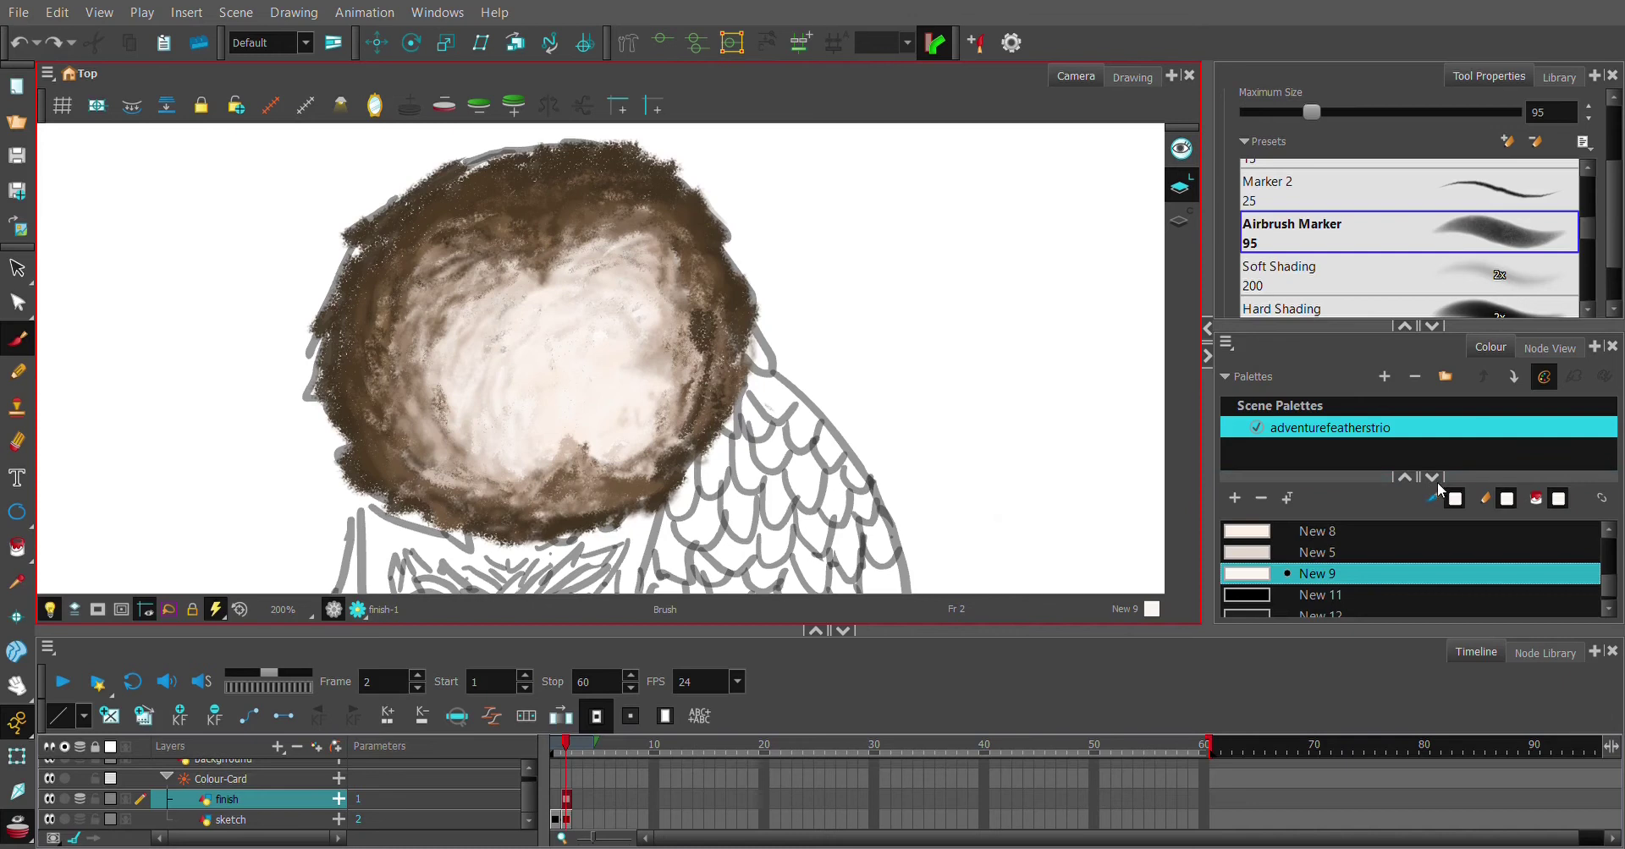
Soften the pale centre of the face in New 5 with the Soft Shading brush at size 200
{"action": "key", "text": "Down"}
{"action": "key", "text": "Up"}
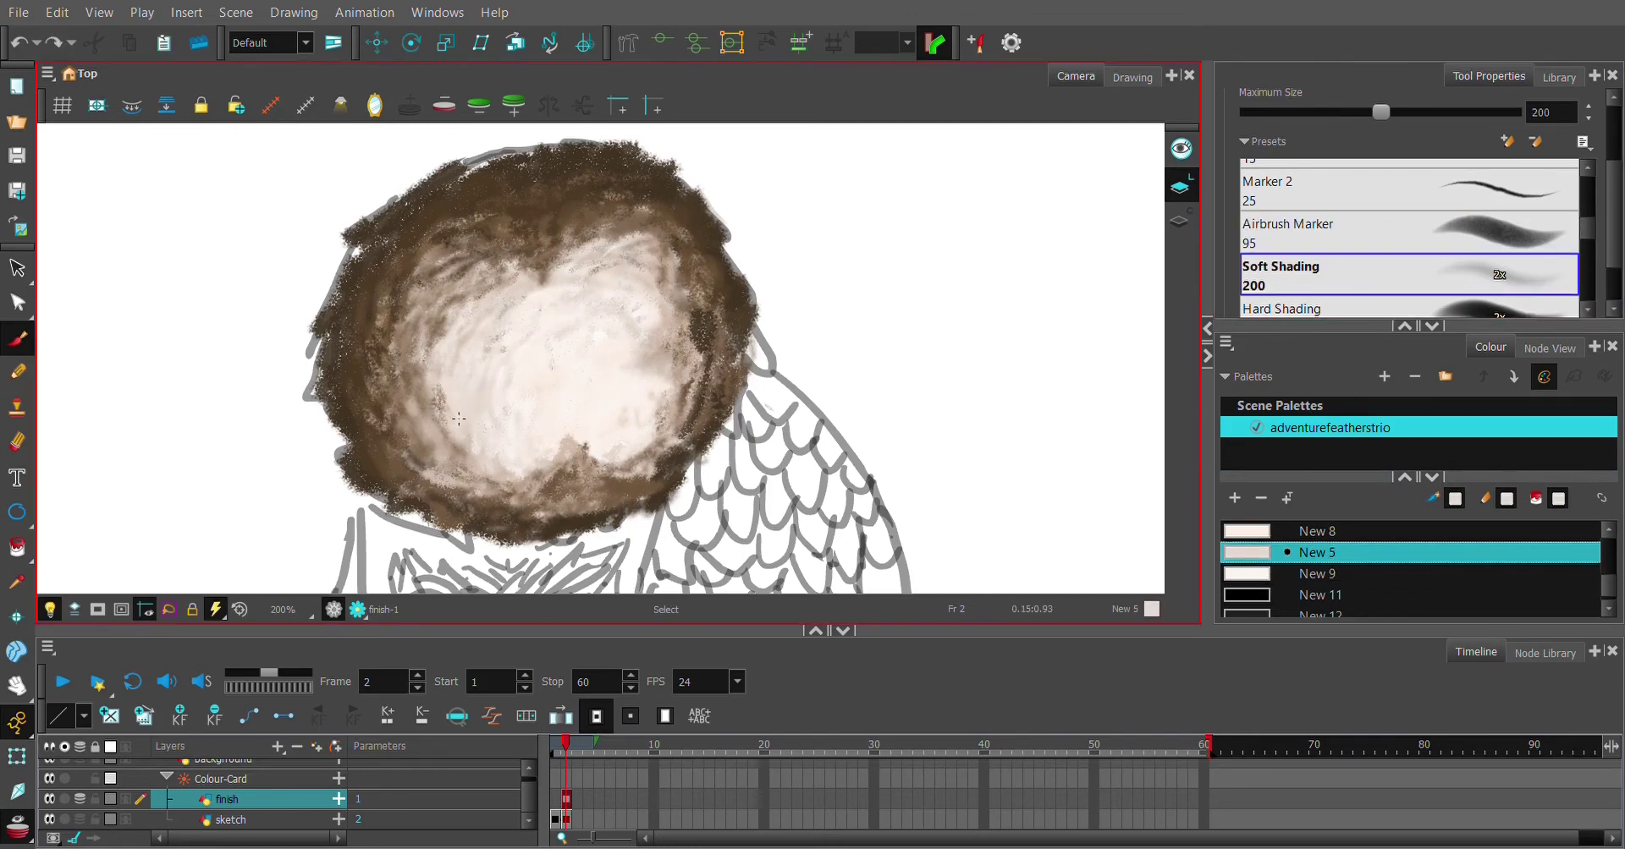
{"action": "key", "text": "Down"}
{"action": "key", "text": "Down"}
{"action": "key", "text": "Up"}
{"action": "key", "text": "Up"}
{"action": "key", "text": "Down"}
{"action": "key", "text": "Down"}
{"action": "key", "text": "Down"}
{"action": "key", "text": "Up"}
{"action": "key", "text": "Up"}
{"action": "key", "text": "Down"}
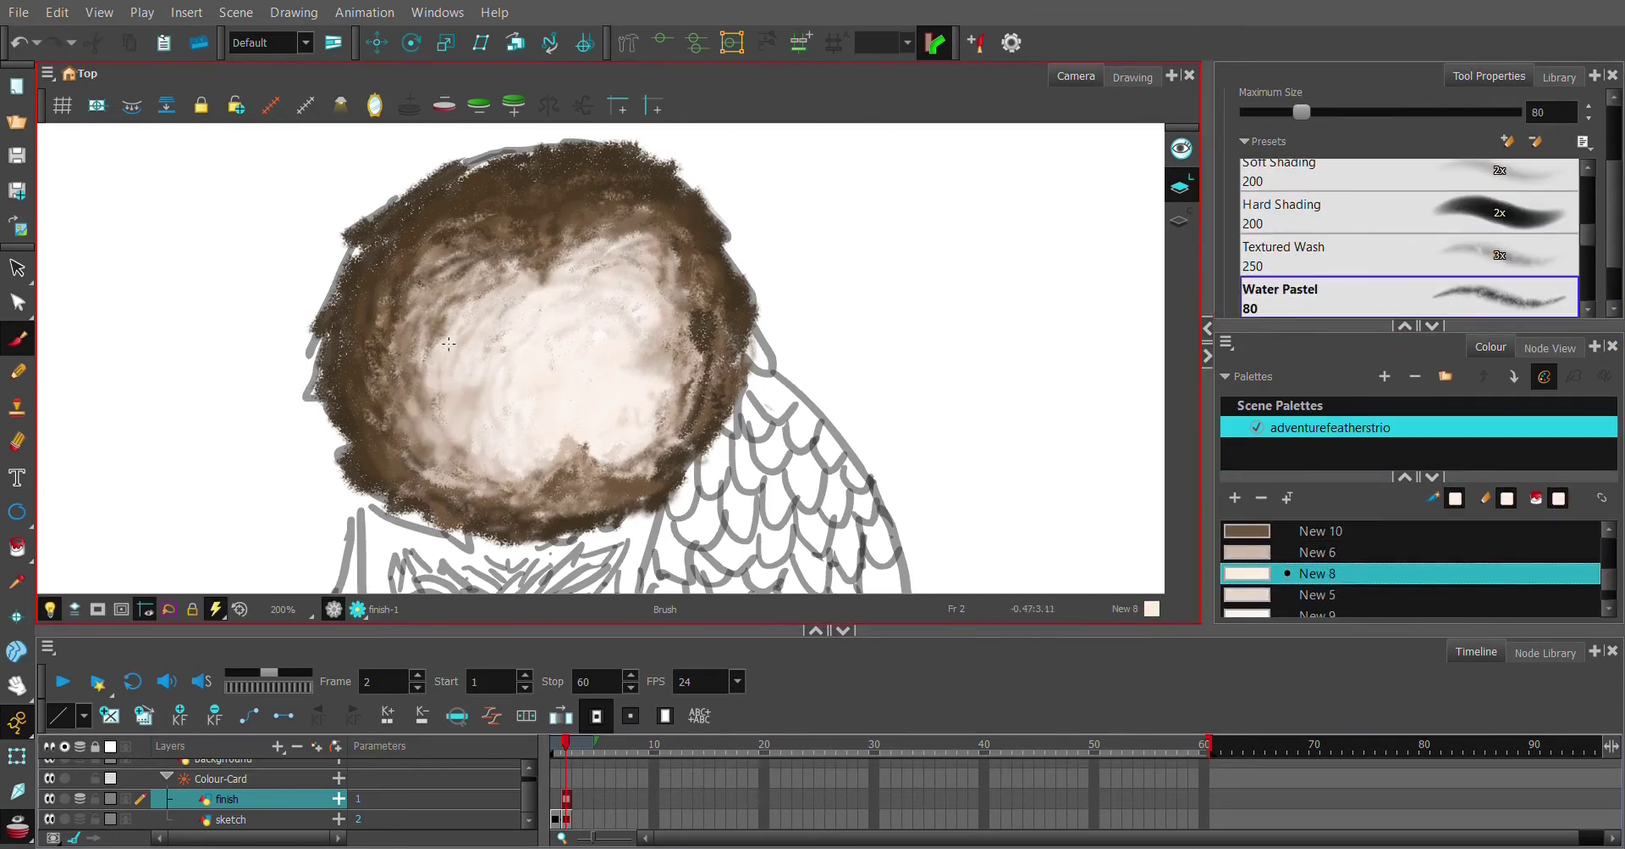
Blend the pale face feathers in New 8 with the Water Pastel brush at size 80
{"action": "key", "text": "Up"}
{"action": "key", "text": "Down"}
{"action": "key", "text": "Up"}
{"action": "left_click", "coordinate": [1440, 591]}
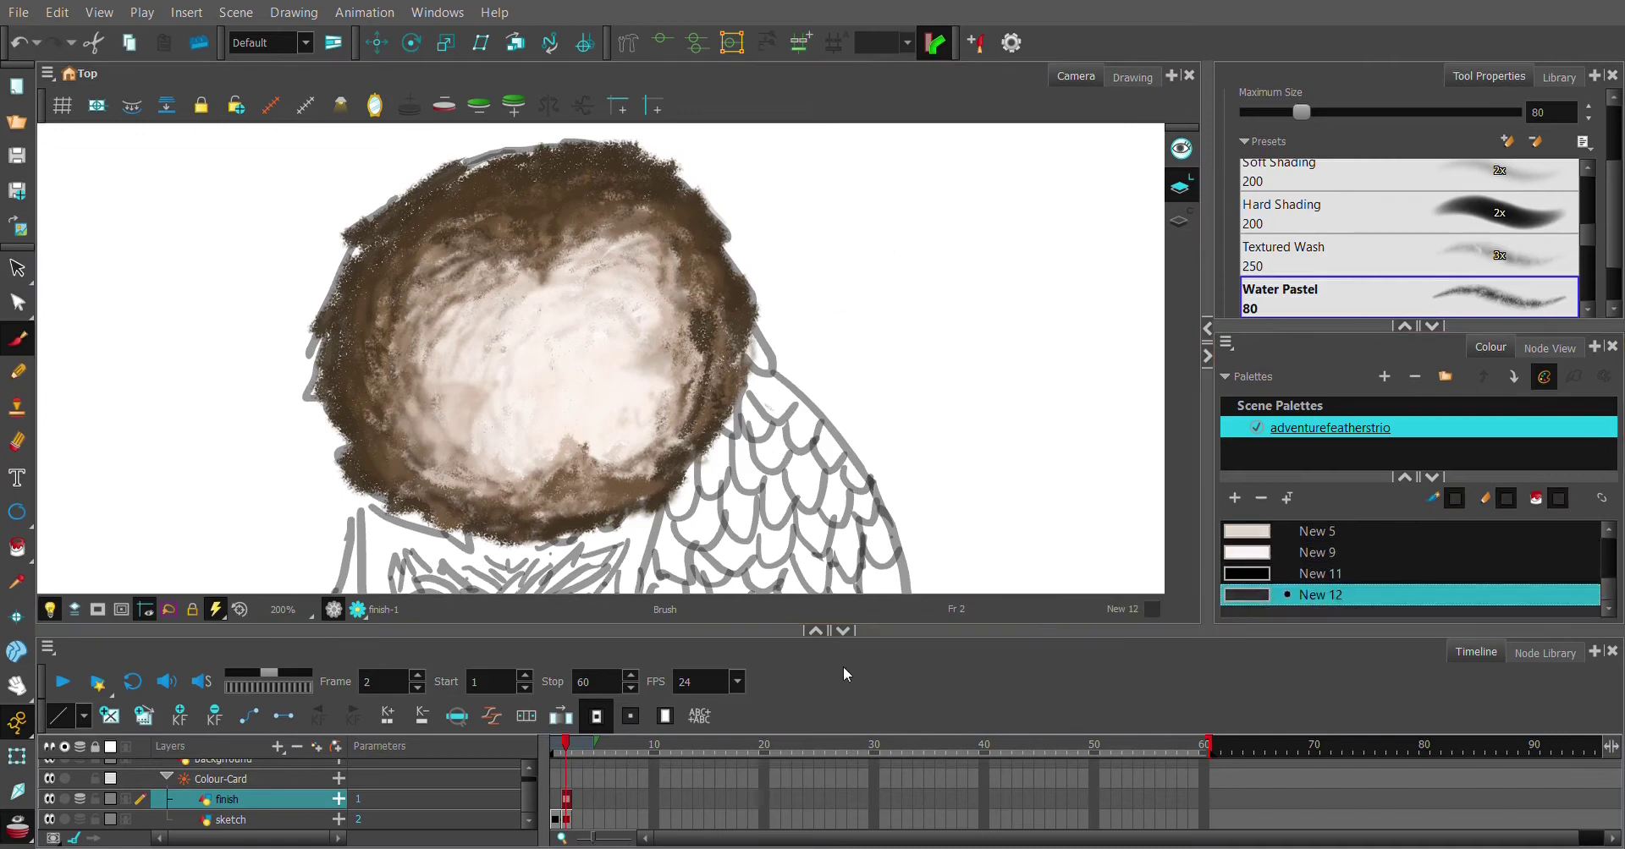
Switch to the Soft Lead brush at size 26 and check the eyes and beak of the sketch layer against the painted head
{"action": "key", "text": "ctrl+z"}
{"action": "key", "text": "ctrl+z"}
{"action": "key", "text": "ctrl+z"}
{"action": "key", "text": "ctrl+z"}
{"action": "key", "text": "ctrl+z"}
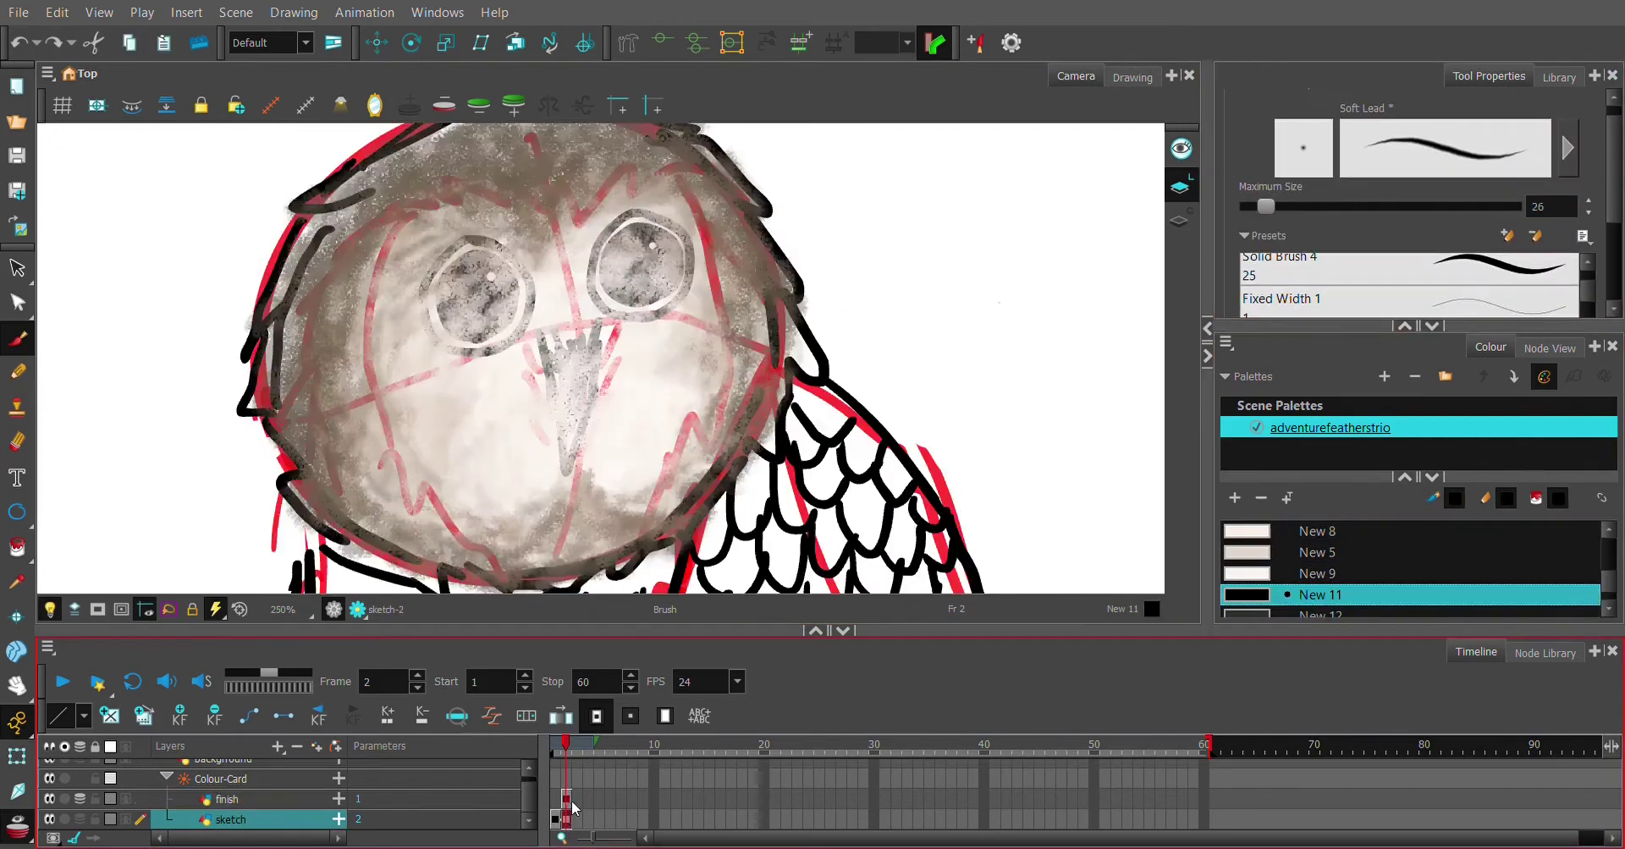
{"action": "key", "text": "ctrl+shift+z"}
{"action": "key", "text": "ctrl+shift+z"}
{"action": "key", "text": "ctrl+shift+z"}
{"action": "key", "text": "ctrl+shift+z"}
{"action": "key", "text": "ctrl+shift+z"}
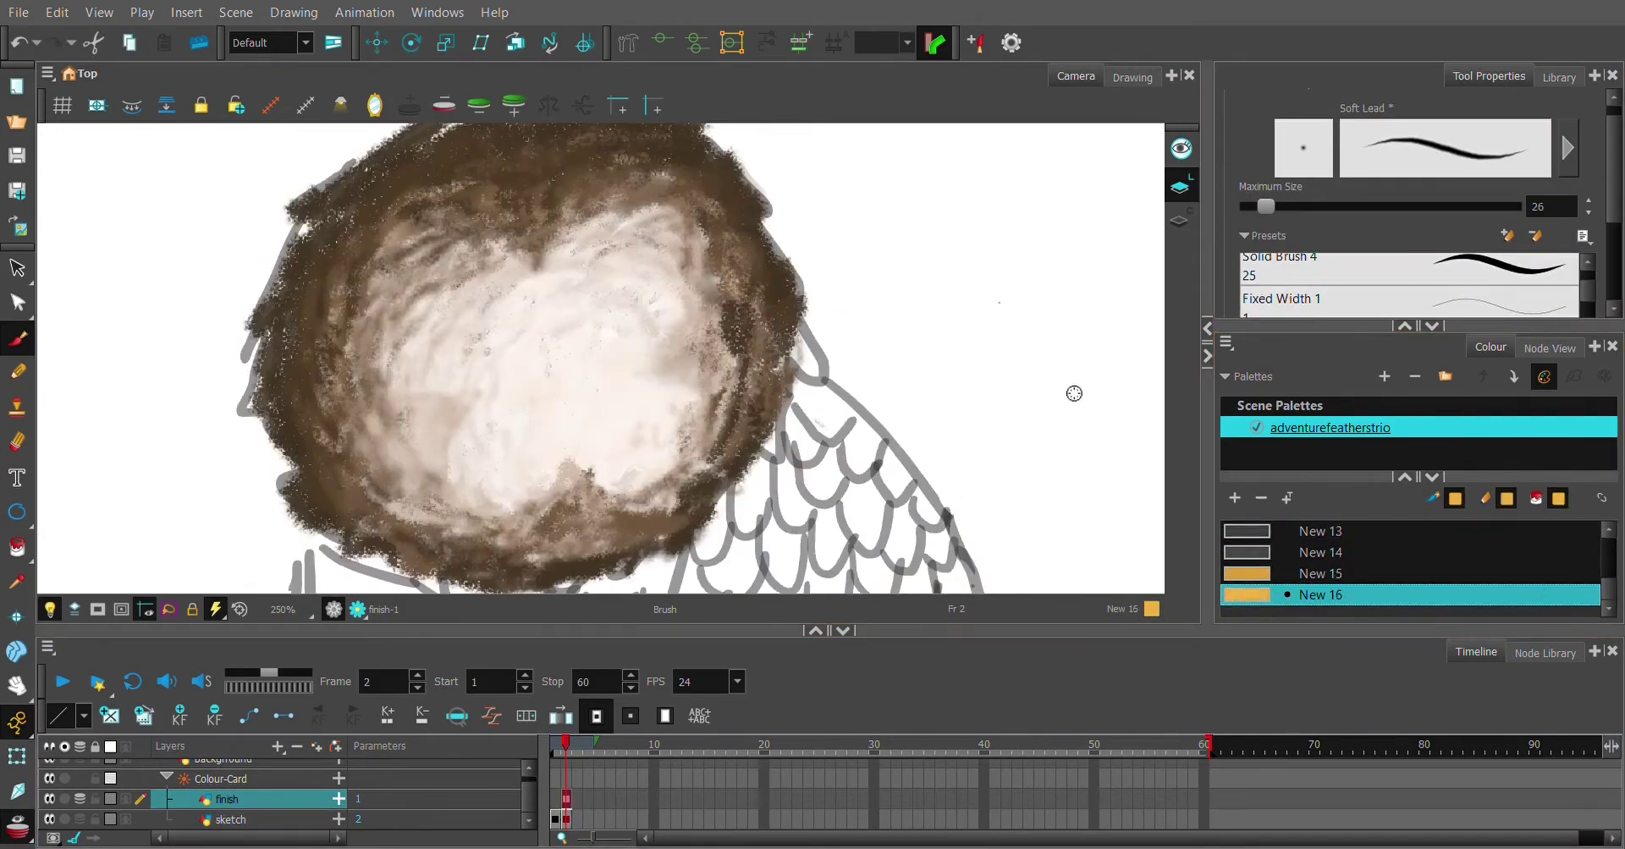
Compare the painted head on the finish layer with the sketch layer at frame 2
{"action": "key", "text": "ctrl+z"}
{"action": "key", "text": "ctrl+z"}
{"action": "key", "text": "ctrl+z"}
{"action": "key", "text": "ctrl+z"}
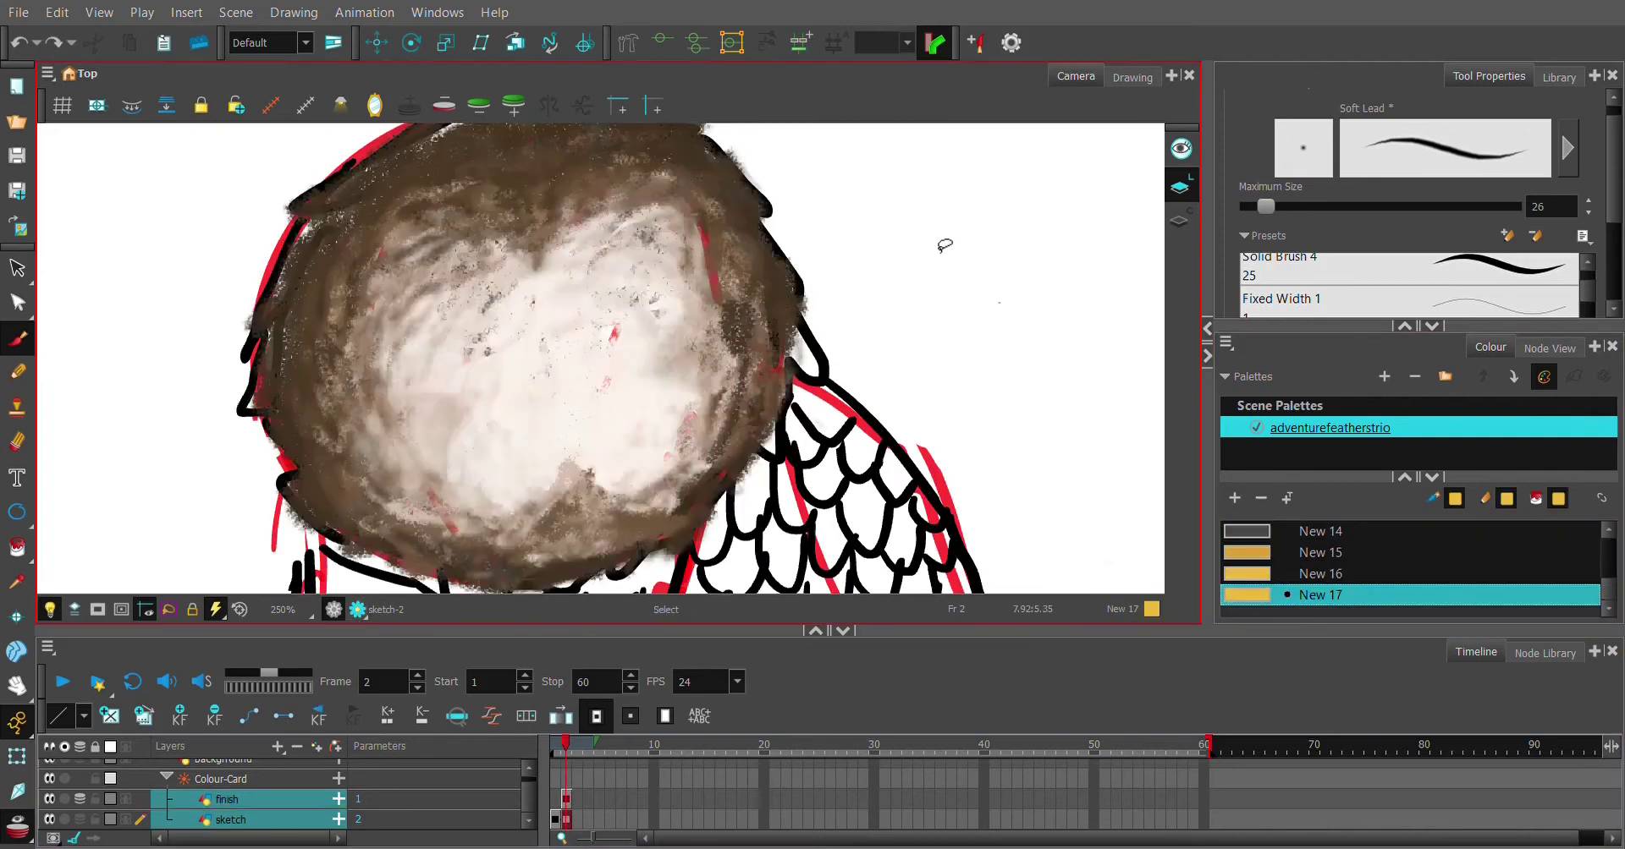
{"action": "key", "text": "ctrl+shift+z"}
{"action": "key", "text": "ctrl+shift+z"}
{"action": "key", "text": "ctrl+shift+z"}
{"action": "key", "text": "ctrl+shift+z"}
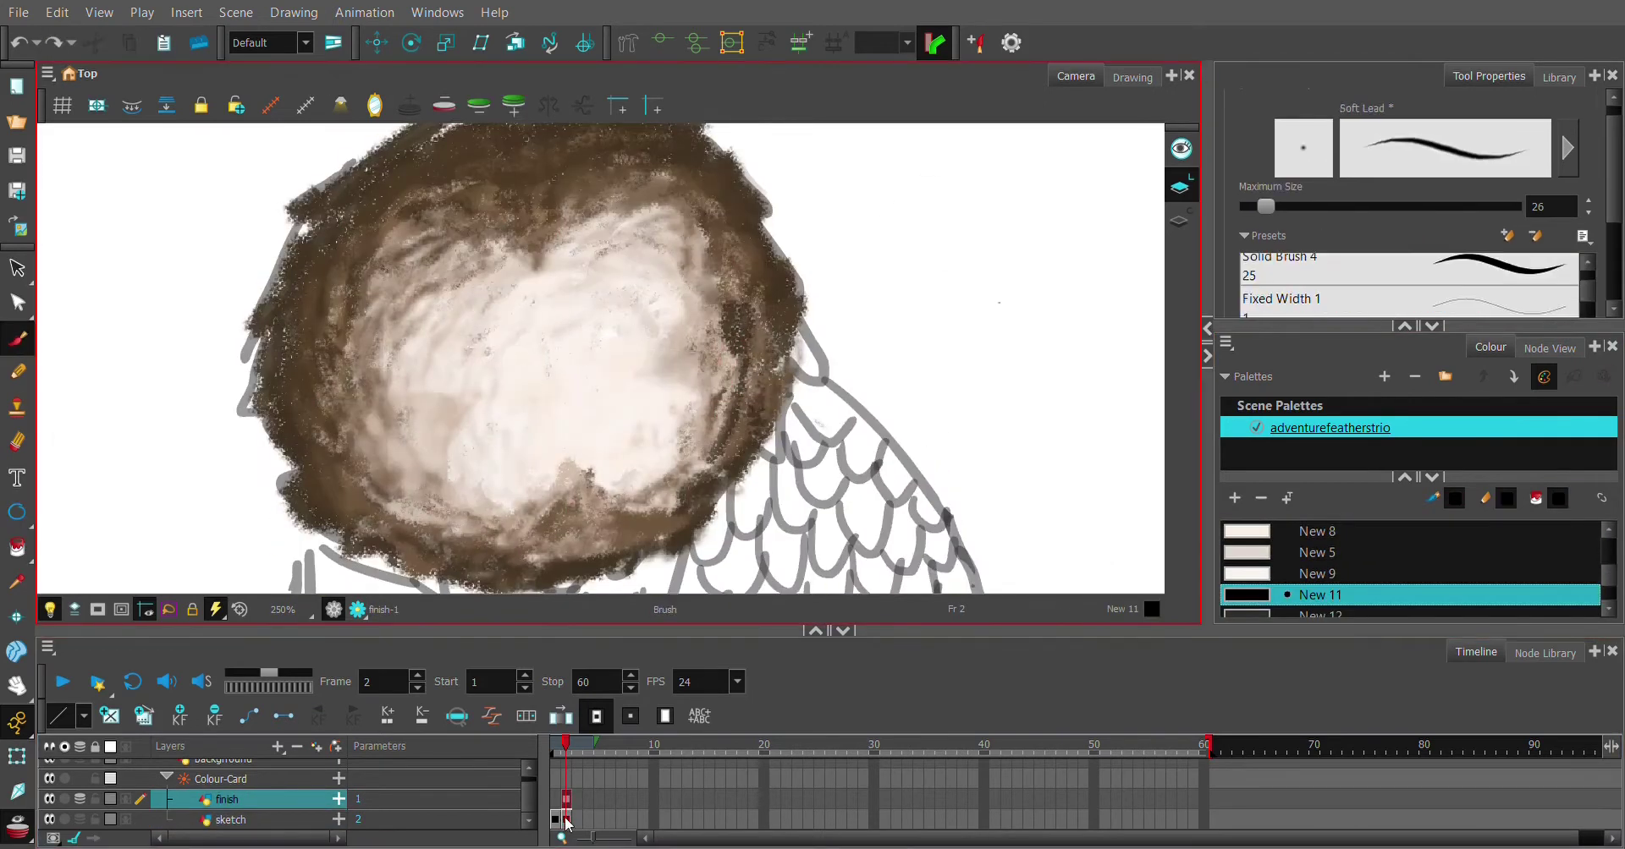
Hide the finish layer, lasso the owl's head in the sketch and copy it to frame 3 as an eye guide
{"action": "key", "text": "ctrl+shift+z"}
{"action": "key", "text": "ctrl+shift+z"}
{"action": "key", "text": "ctrl+shift+z"}
{"action": "key", "text": "ctrl+shift+z"}
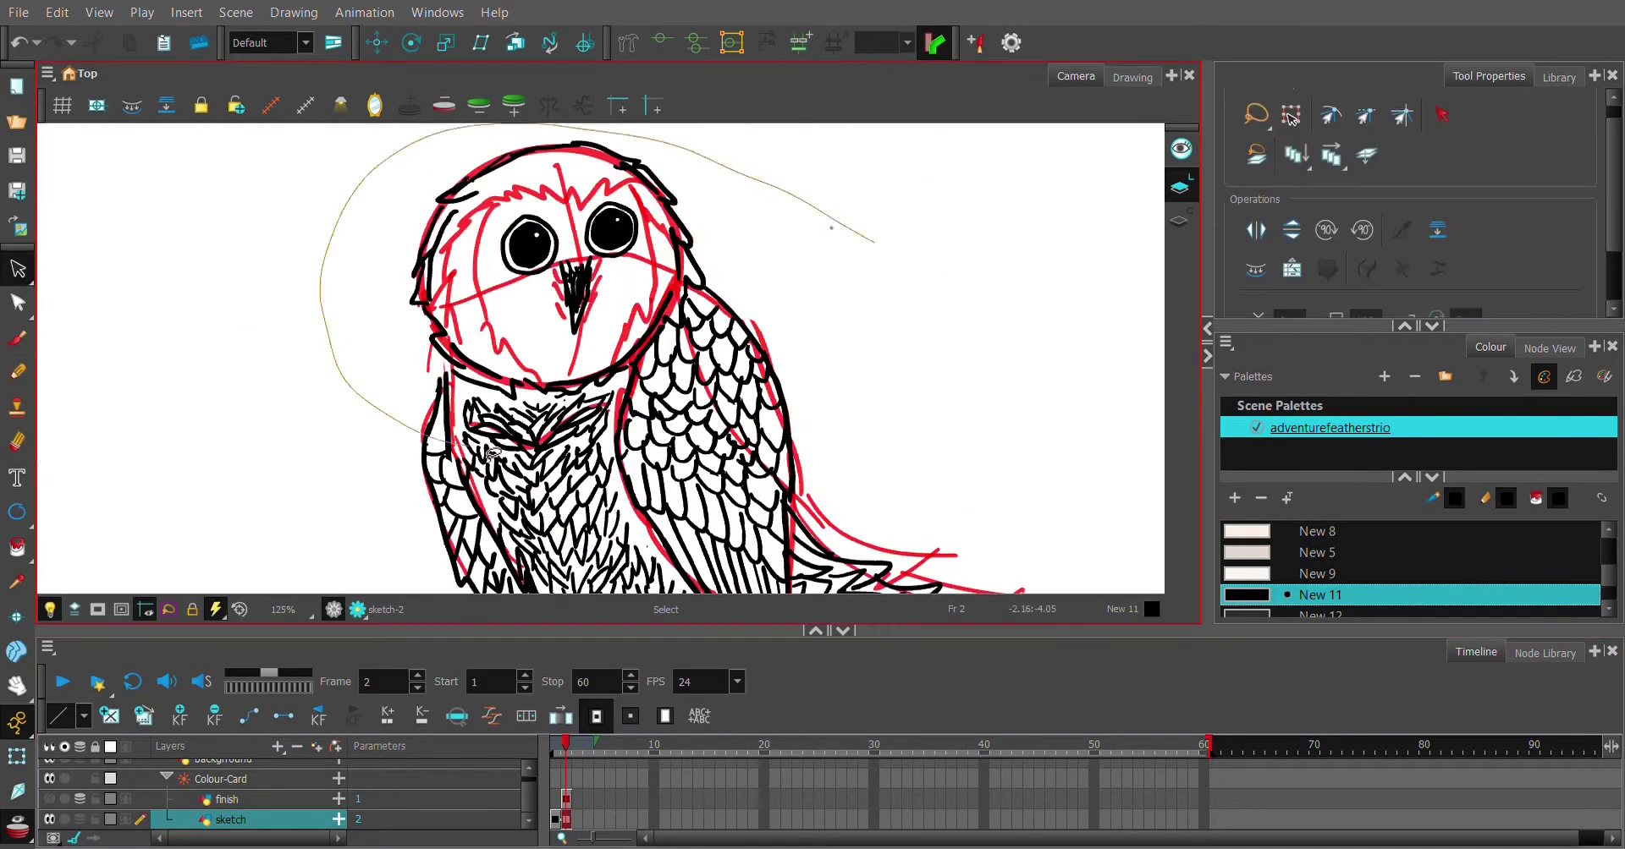
{"action": "key", "text": "ctrl+z"}
{"action": "key", "text": "ctrl+z"}
{"action": "key", "text": "ctrl+z"}
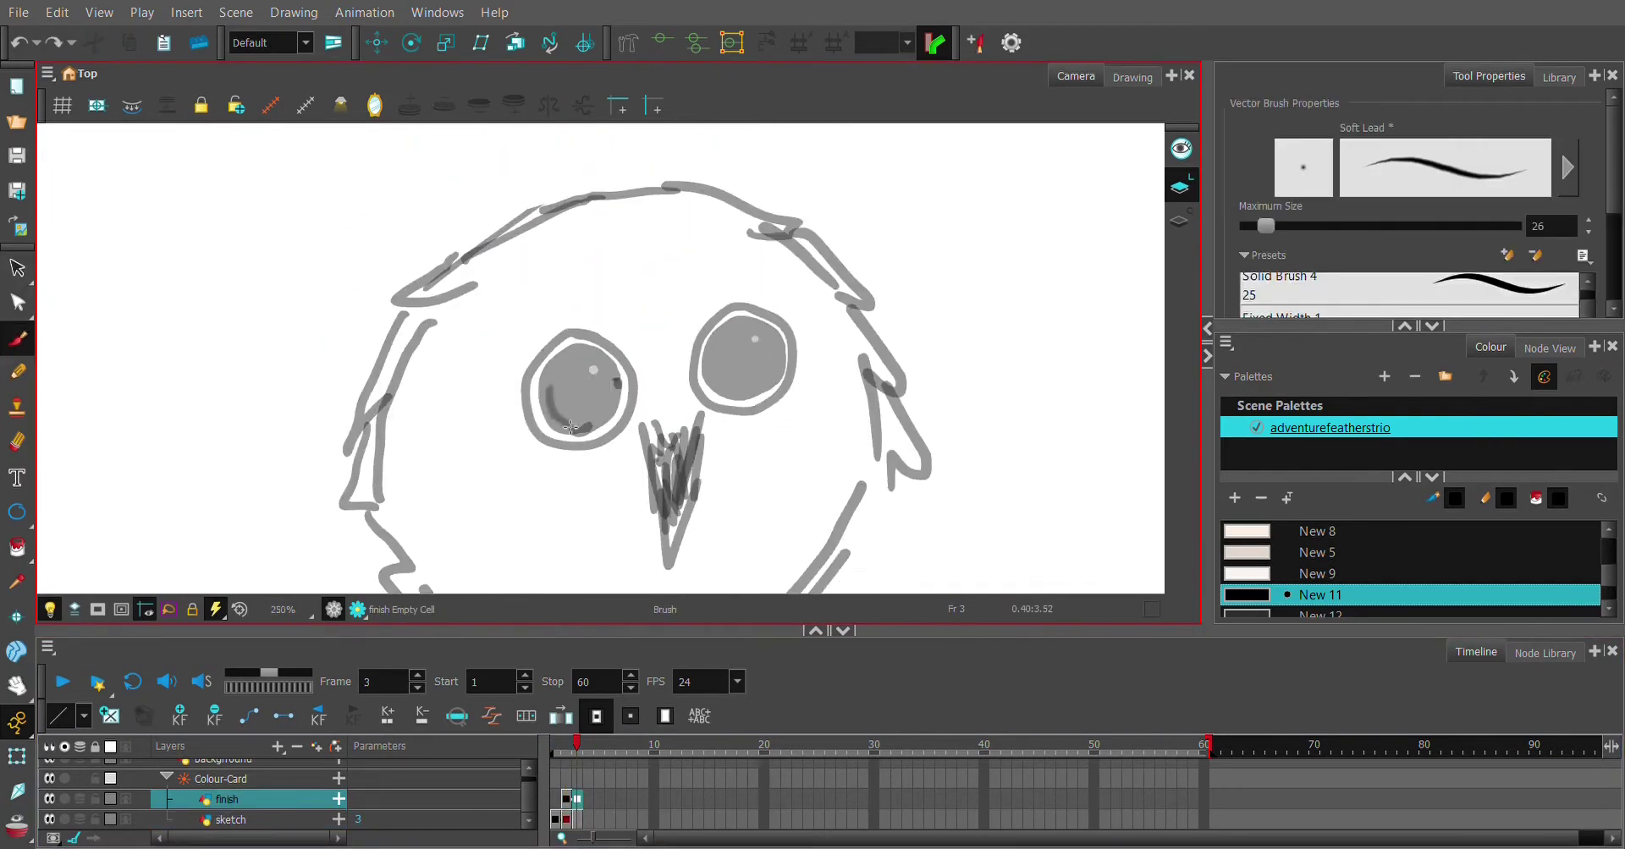
Fill the left eye's pupil on finish frame 3 with New 11 black and New 13 grey using Soft Lead at size 26
{"action": "key", "text": "ctrl+shift+z"}
{"action": "key", "text": "ctrl+shift+z"}
{"action": "key", "text": "ctrl+shift+z"}
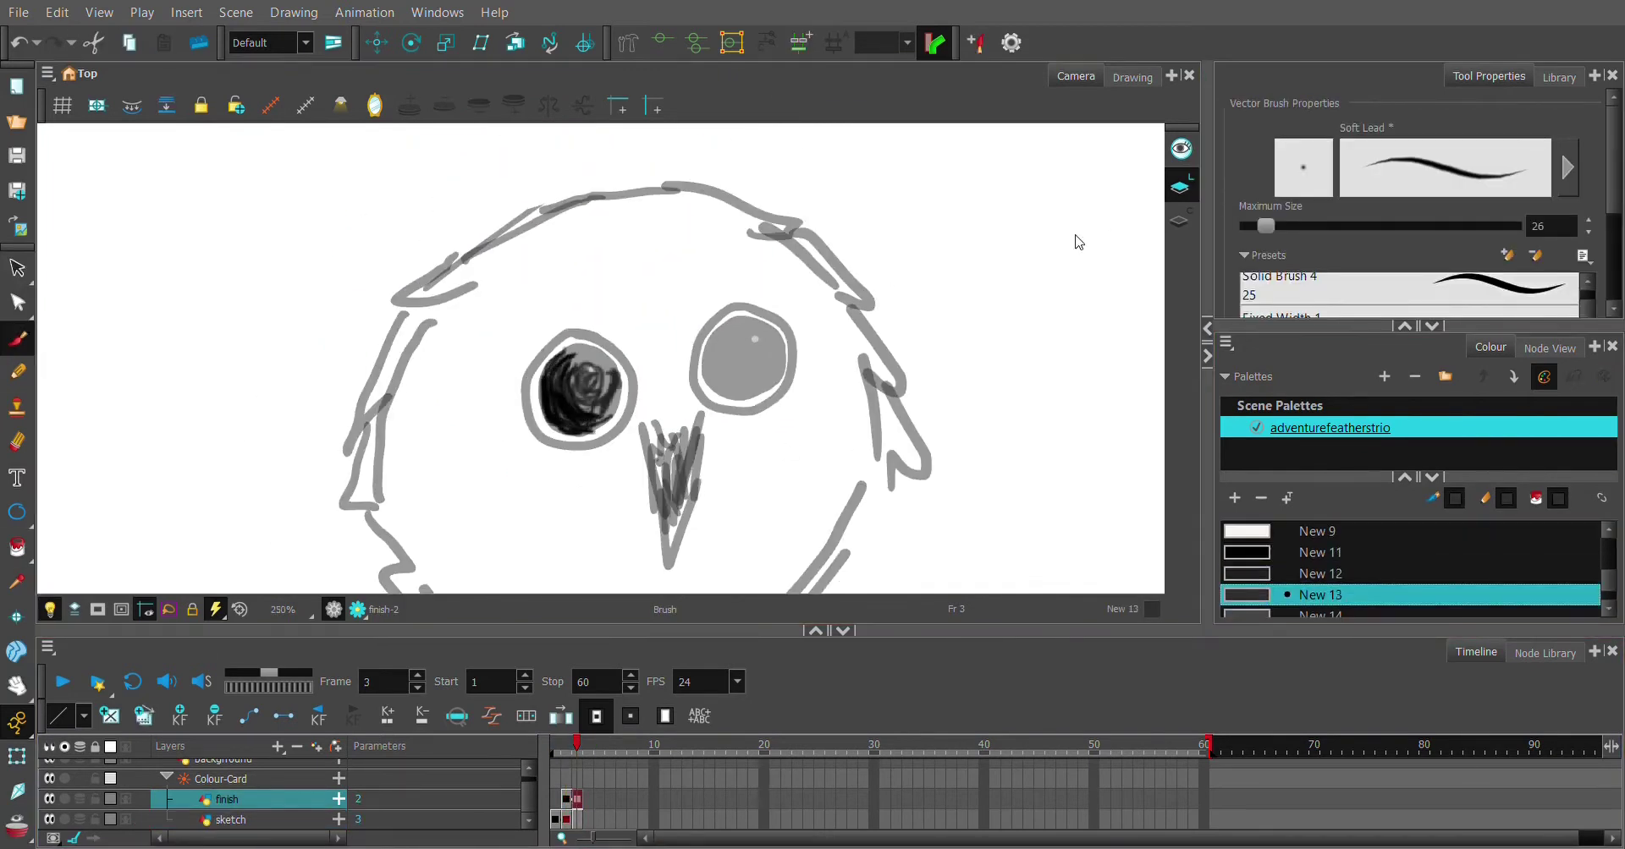
{"action": "left_click", "coordinate": [1261, 602]}
{"action": "left_click", "coordinate": [1247, 574]}
Add a small pale highlight to the left pupil in New 18 with the Soft Lead brush
{"action": "left_click", "coordinate": [1246, 531]}
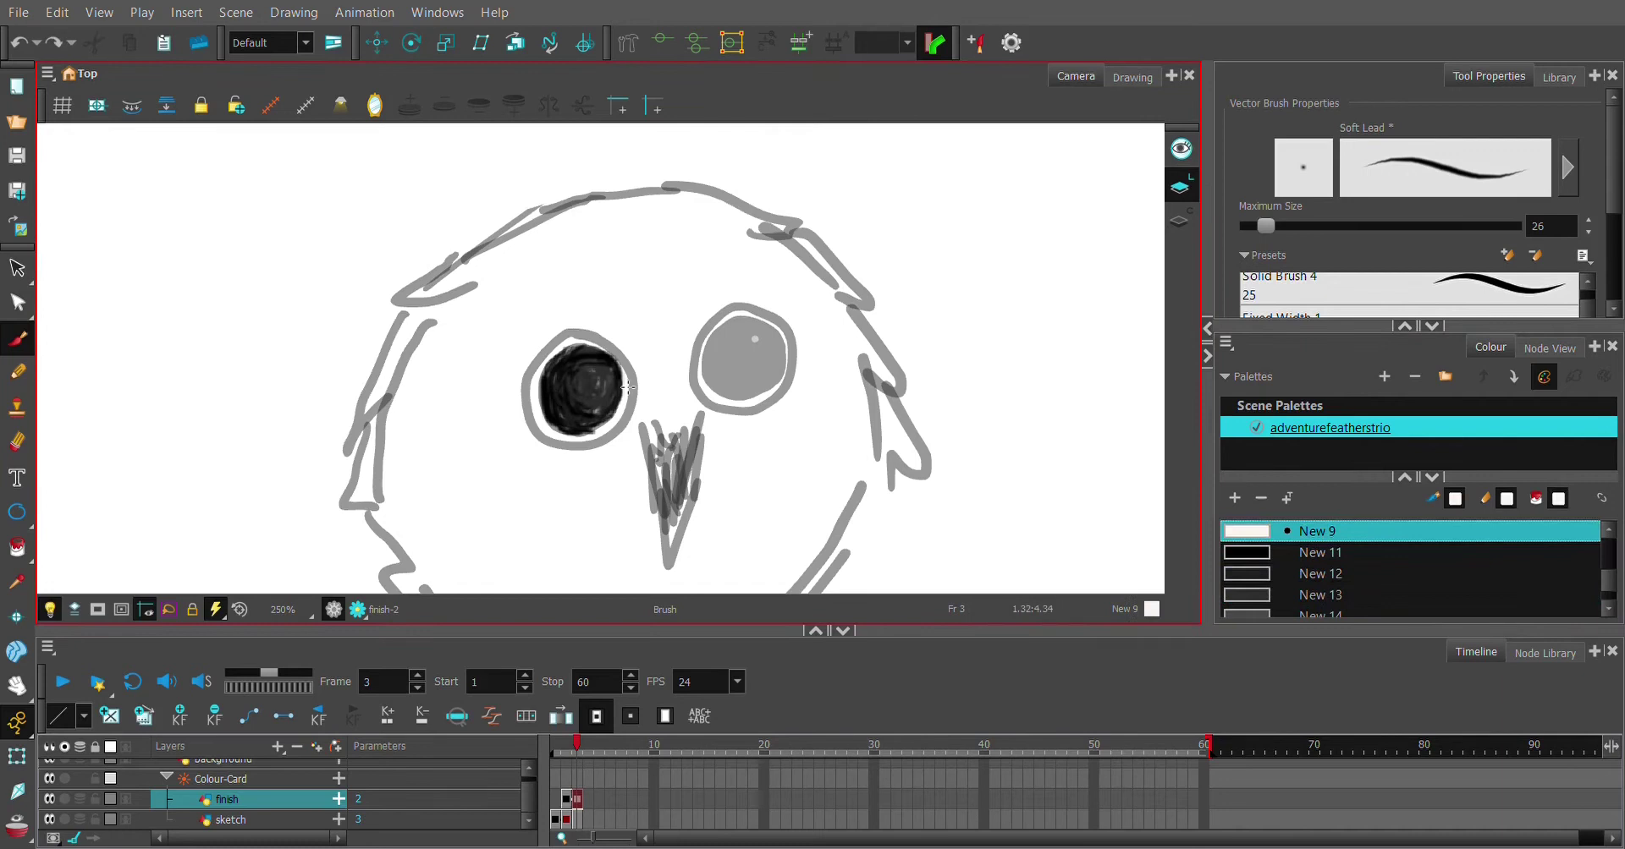
{"action": "left_click", "coordinate": [1246, 553]}
{"action": "left_click_drag", "start_coordinate": [584, 398], "coordinate": [609, 385]}
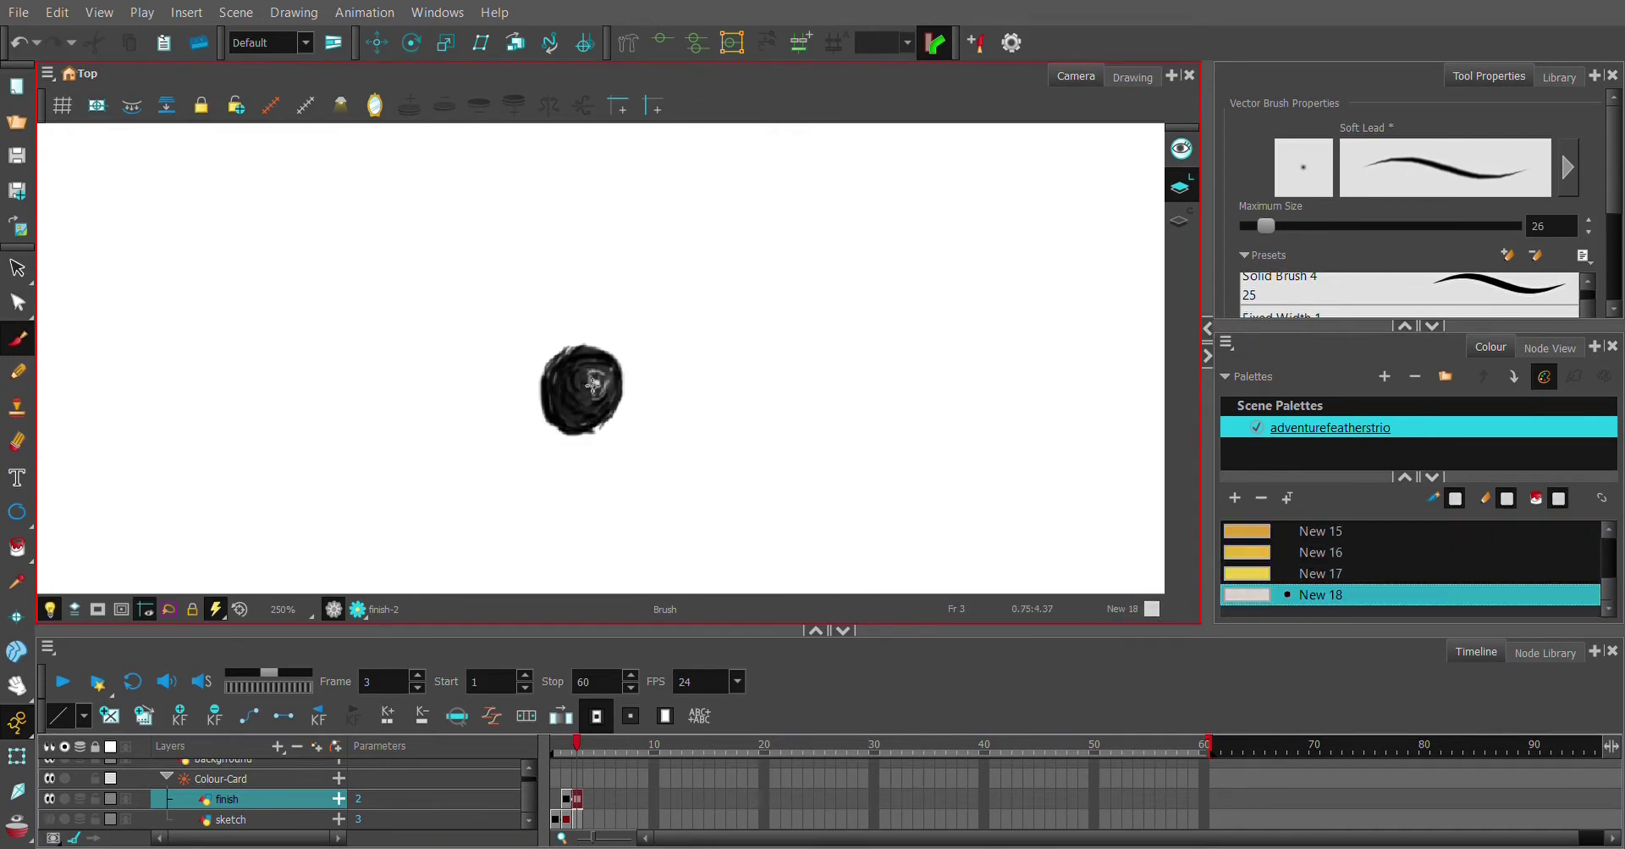
Paint a New 17 yellow ring around the left pupil with the Soft Lead brush at size 26
{"action": "scroll", "coordinate": [1598, 299], "scroll_direction": "down", "scroll_amount": 3}
{"action": "left_click", "coordinate": [1582, 269]}
{"action": "key", "text": "ctrl+shift+z"}
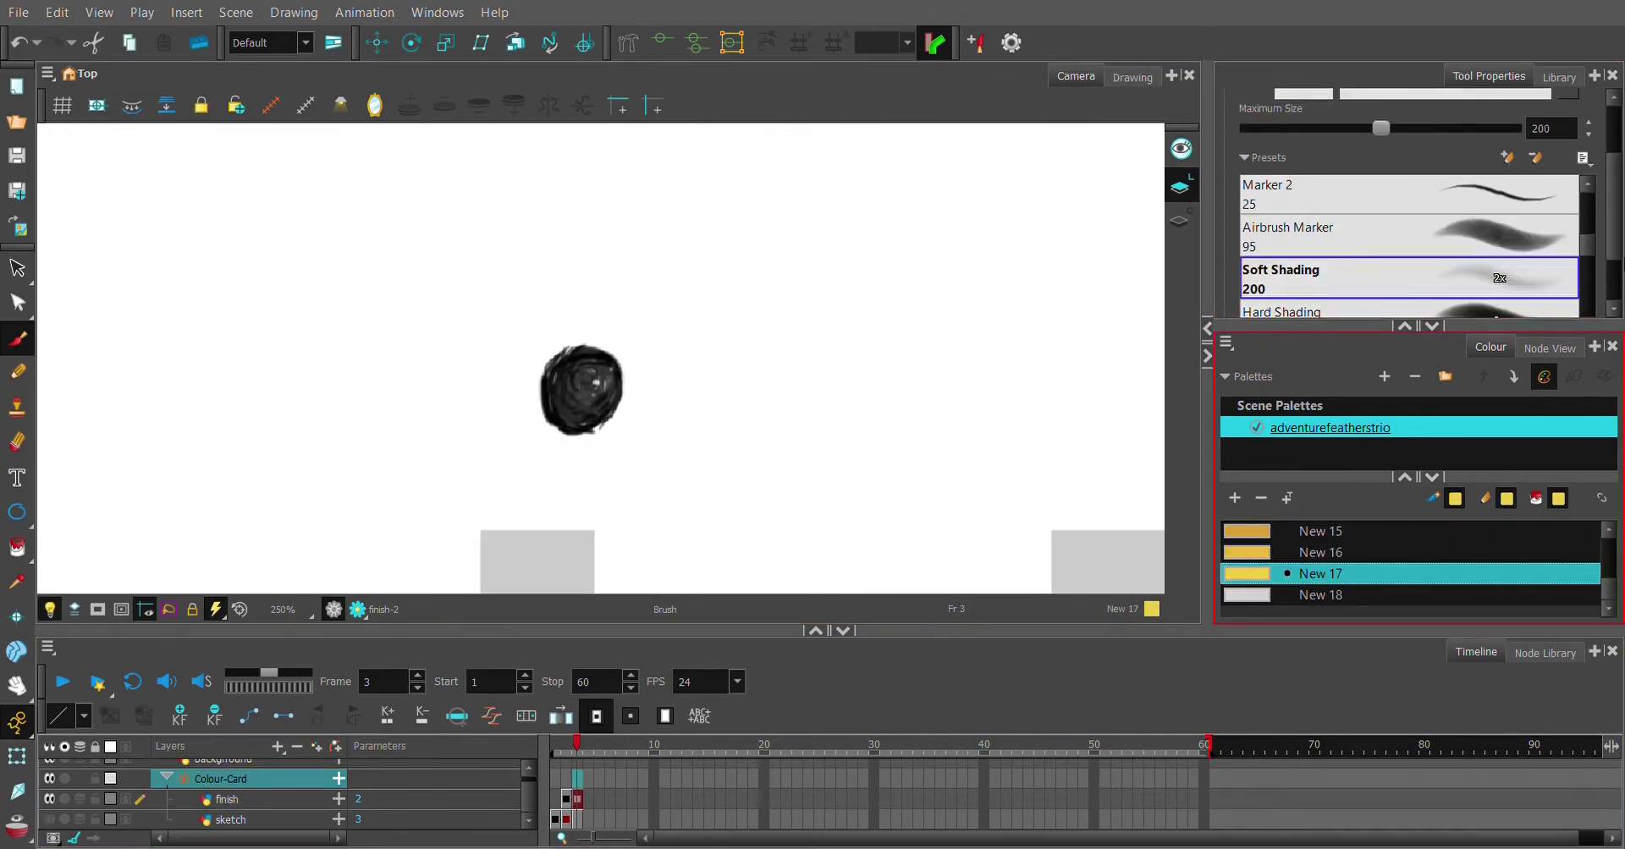
{"action": "scroll", "coordinate": [1567, 268], "scroll_direction": "down", "scroll_amount": 3}
{"action": "left_click", "coordinate": [1566, 268]}
{"action": "scroll", "coordinate": [588, 453], "scroll_direction": "up", "scroll_amount": 4}
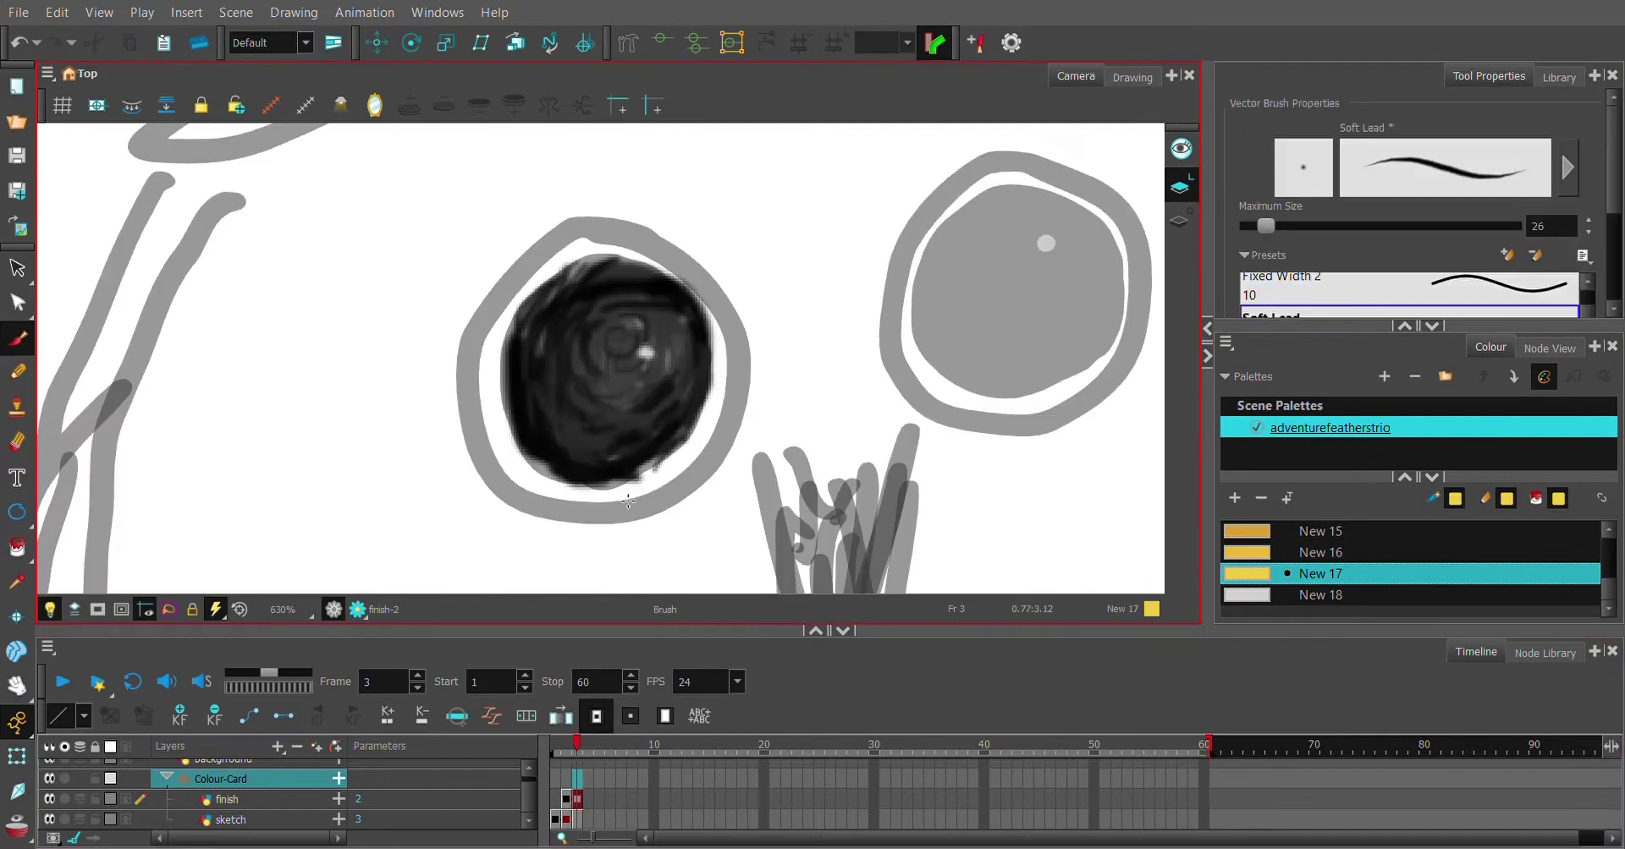
{"action": "mouse_move", "coordinate": [624, 495]}
{"action": "left_mouse_down"}
{"action": "mouse_move", "coordinate": [700, 305]}
{"action": "mouse_move", "coordinate": [508, 337]}
{"action": "left_mouse_up"}
{"action": "key", "text": "ctrl+shift+z"}
{"action": "key", "text": "ctrl+shift+z"}
{"action": "key", "text": "ctrl+shift+z"}
{"action": "key", "text": "ctrl+shift+z"}
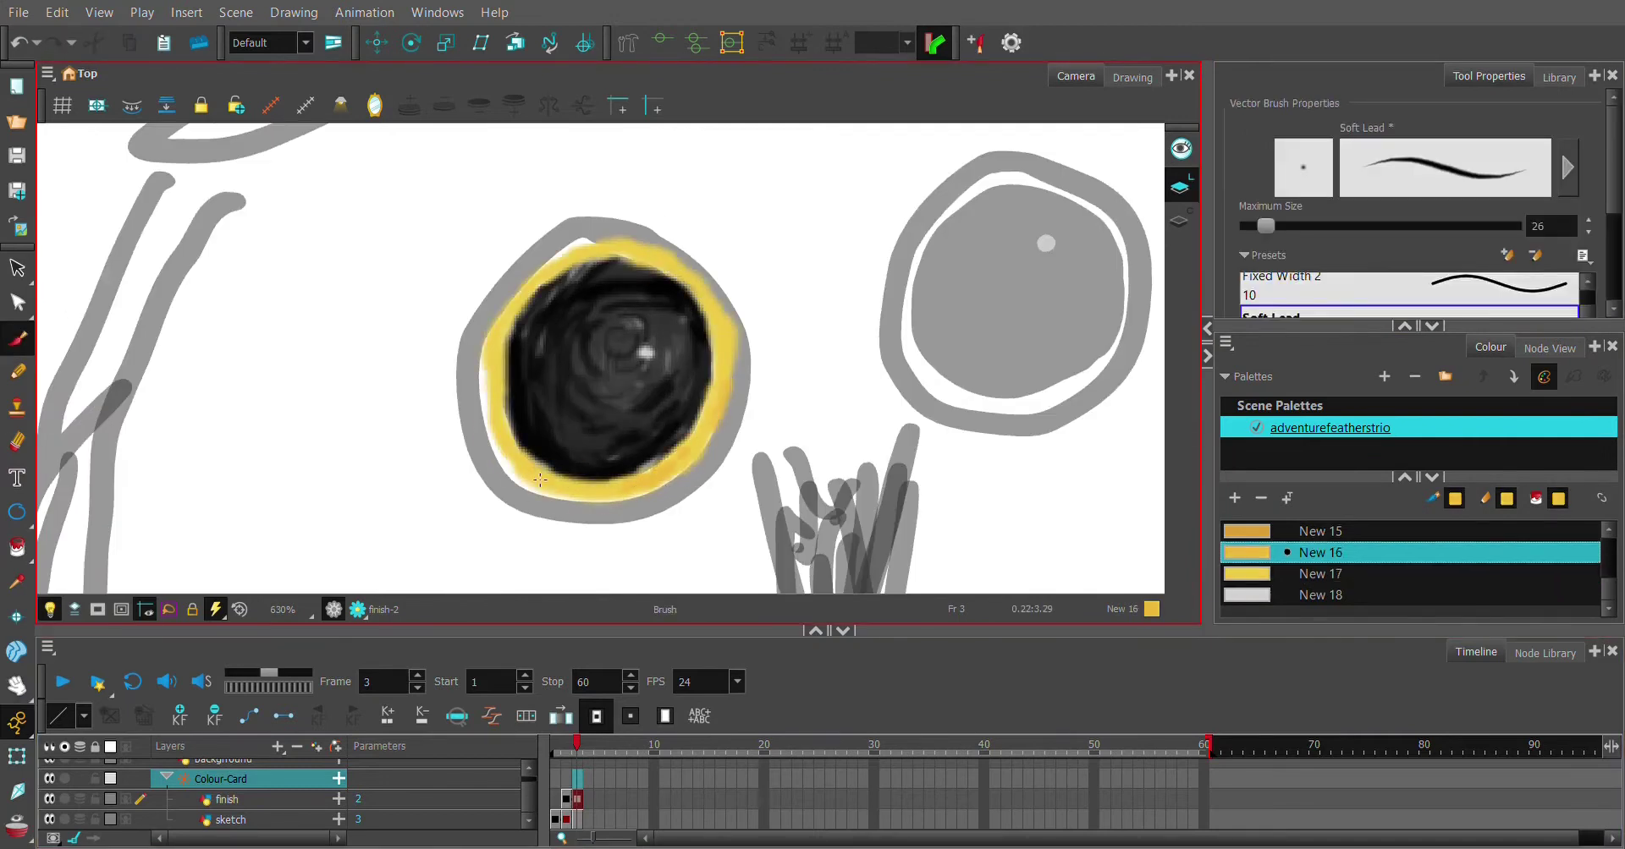
Widen and shade the yellow eye ring with New 16 and New 15 orange strokes
{"action": "key", "text": "ctrl+z"}
{"action": "key", "text": "ctrl+z"}
{"action": "key", "text": "ctrl+z"}
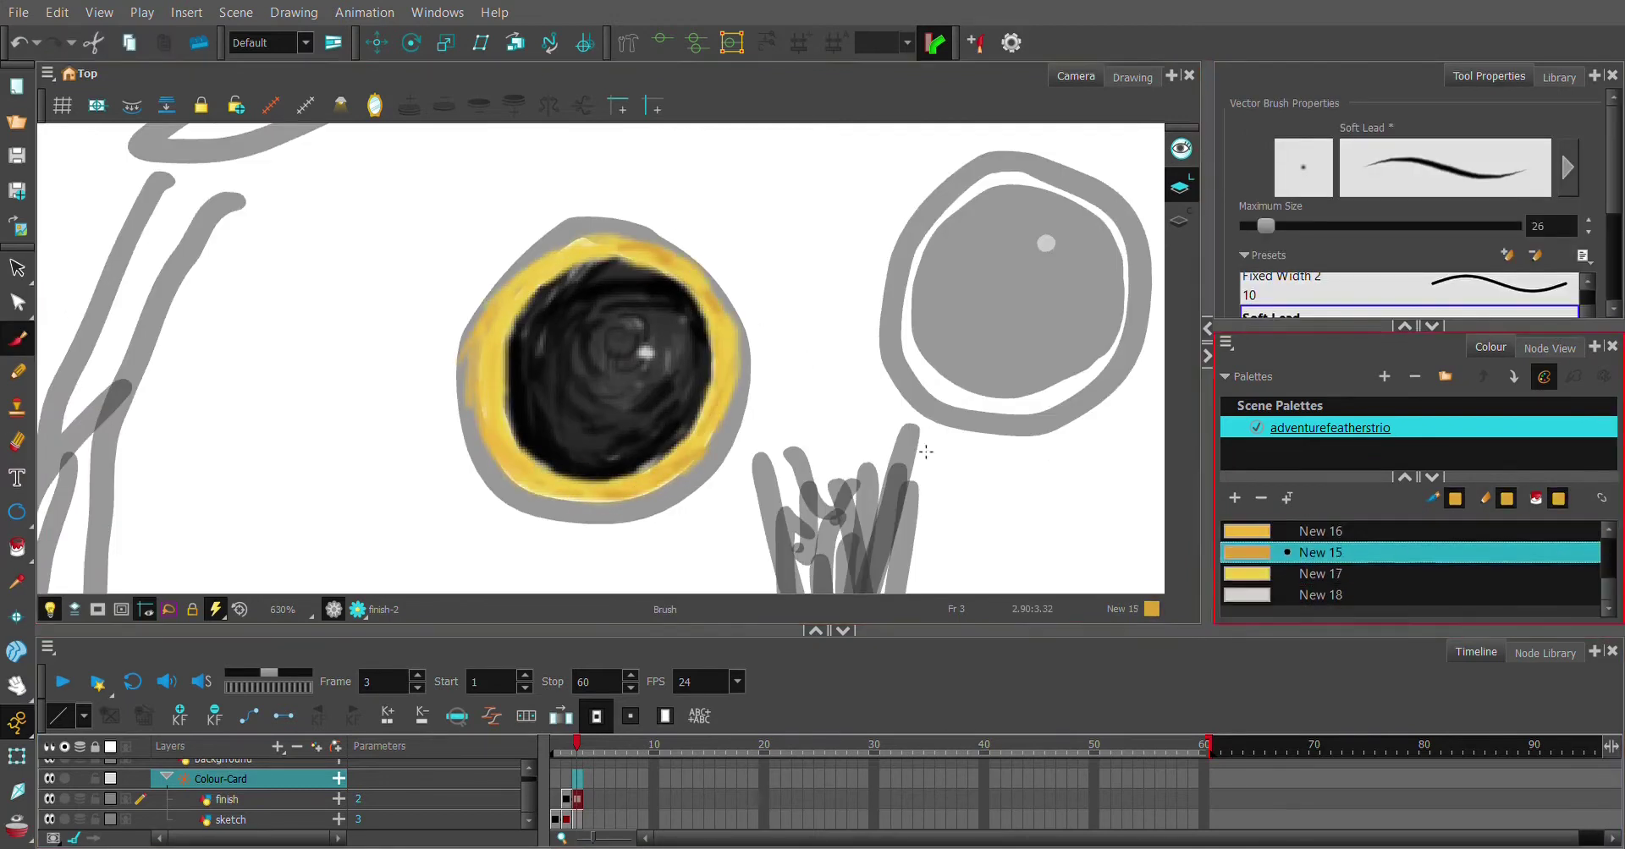
{"action": "key", "text": "ctrl+shift+z"}
{"action": "key", "text": "ctrl+shift+z"}
{"action": "key", "text": "ctrl+shift+z"}
Select the finished eye in frame 3 and copy it onto the owl's face in frame 2 of the finish layer
{"action": "key", "text": "alt+s"}
{"action": "left_click_drag", "start_coordinate": [803, 199], "coordinate": [505, 580]}
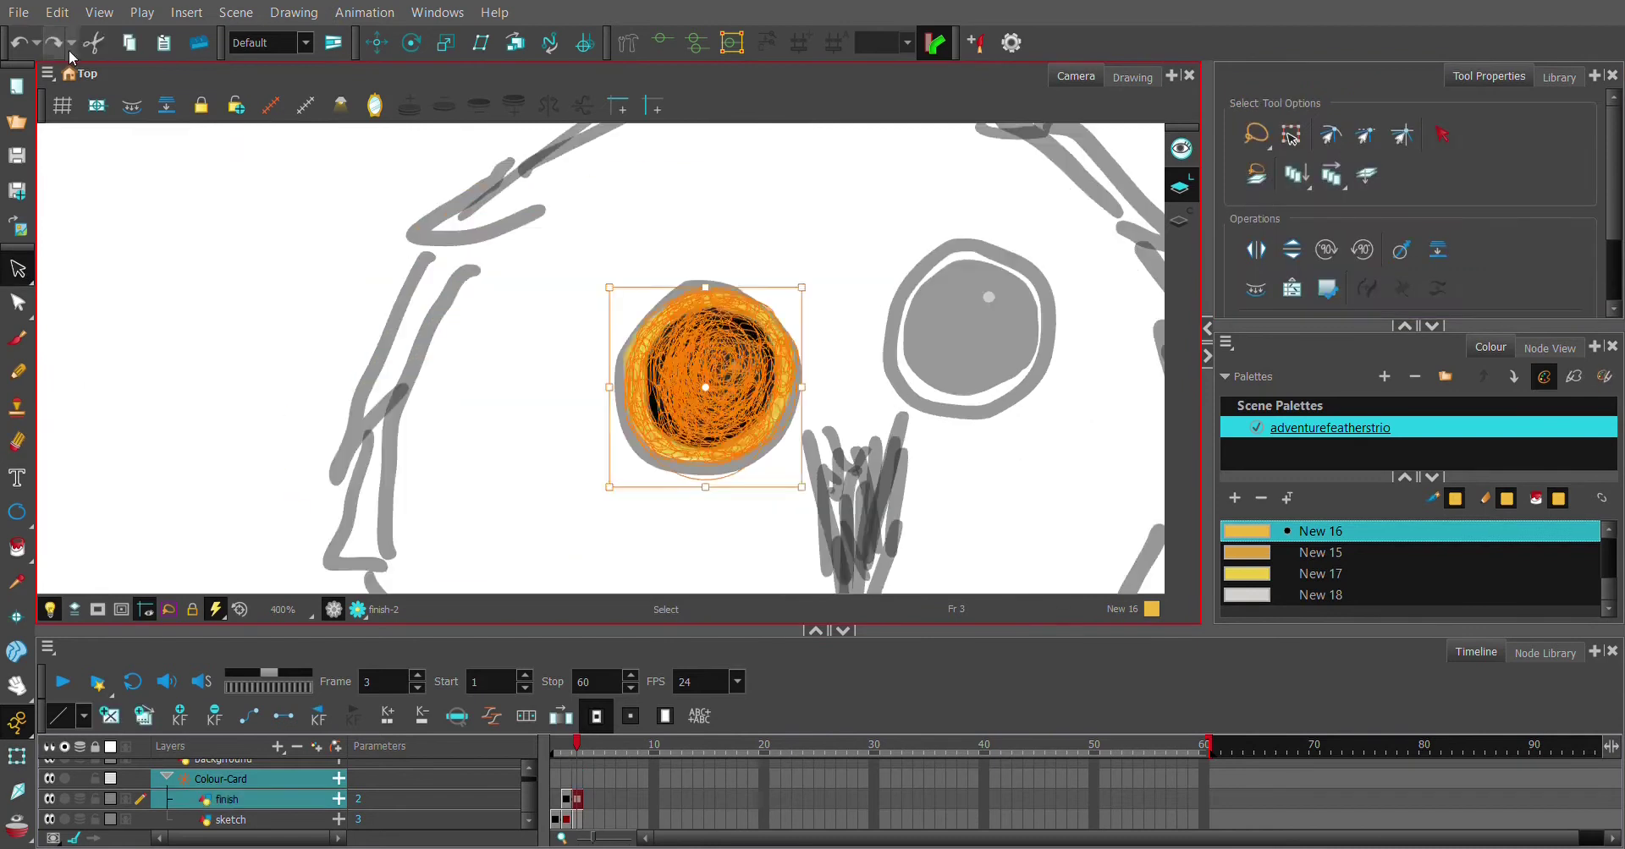
{"action": "key", "text": "ctrl+z"}
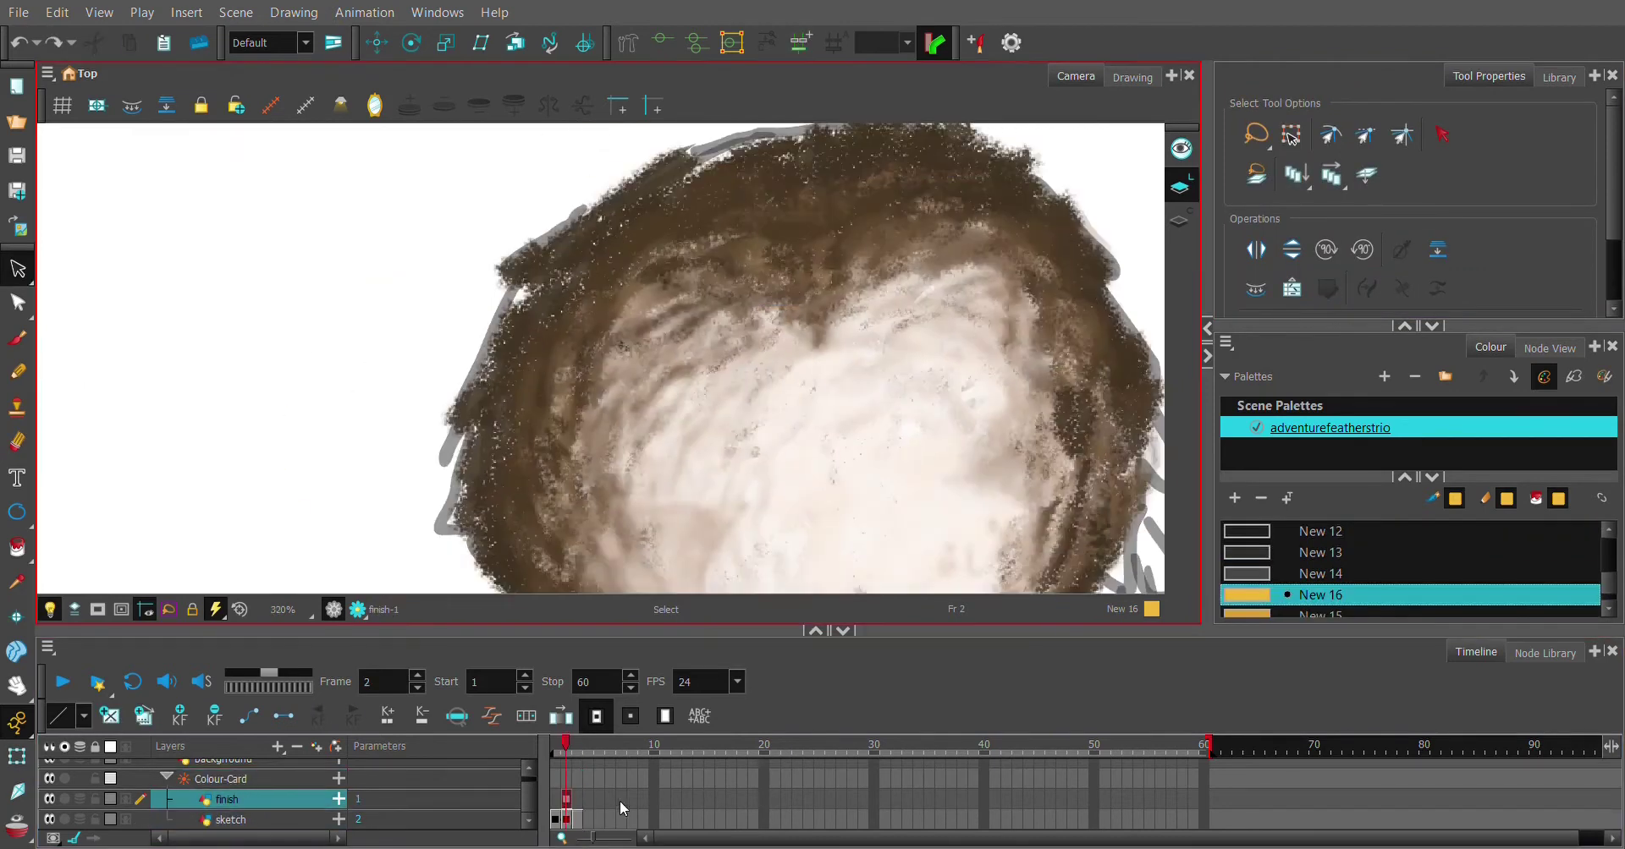
{"action": "key", "text": "period"}
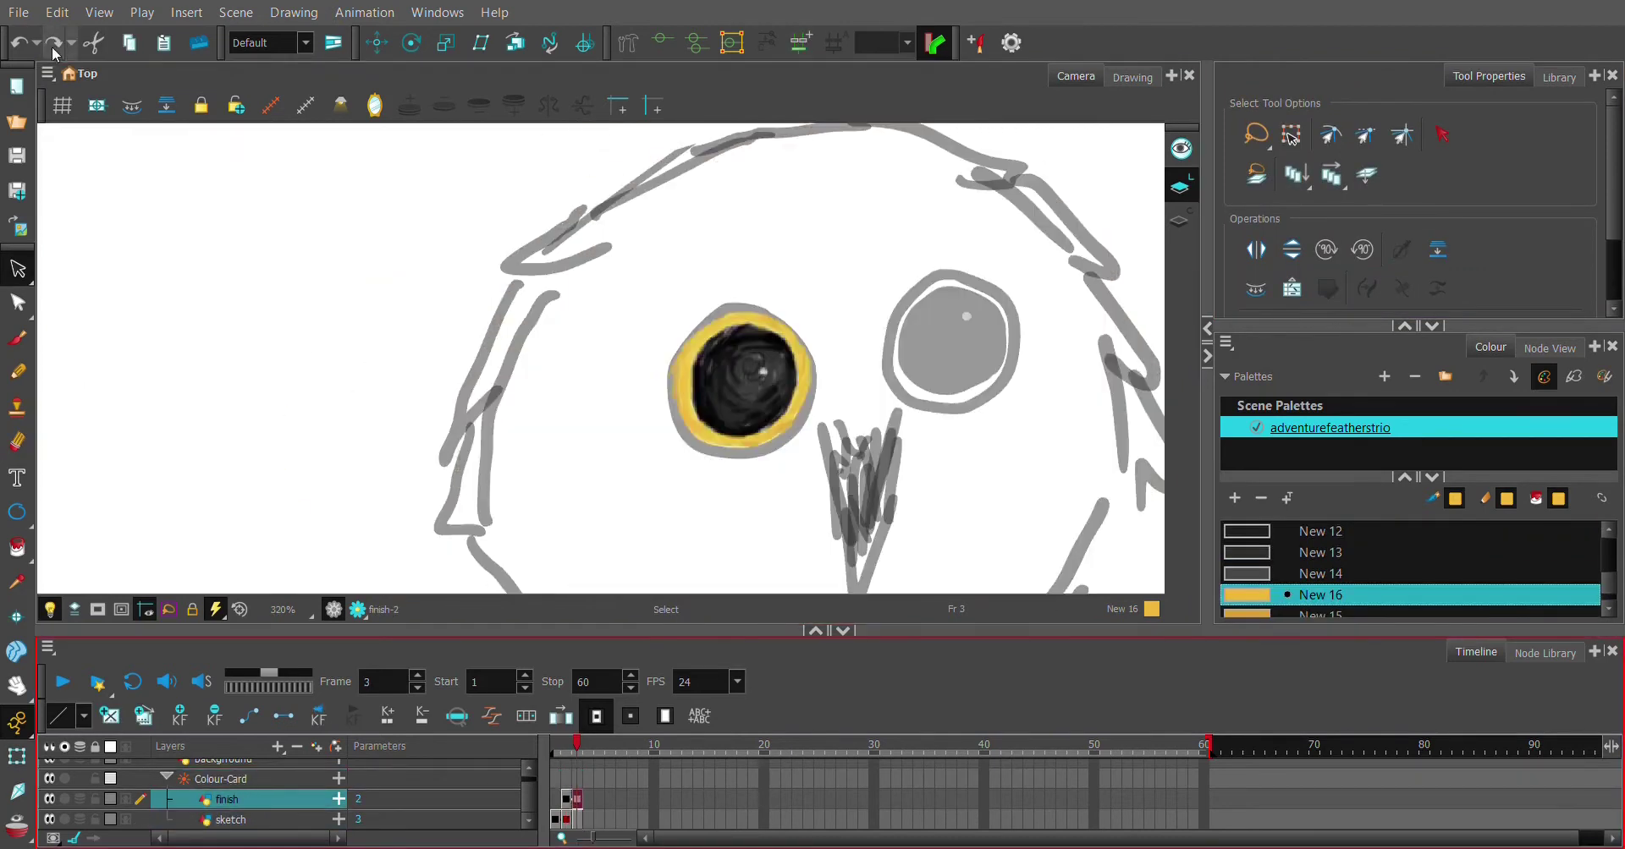
{"action": "key", "text": "comma"}
{"action": "key", "text": "period"}
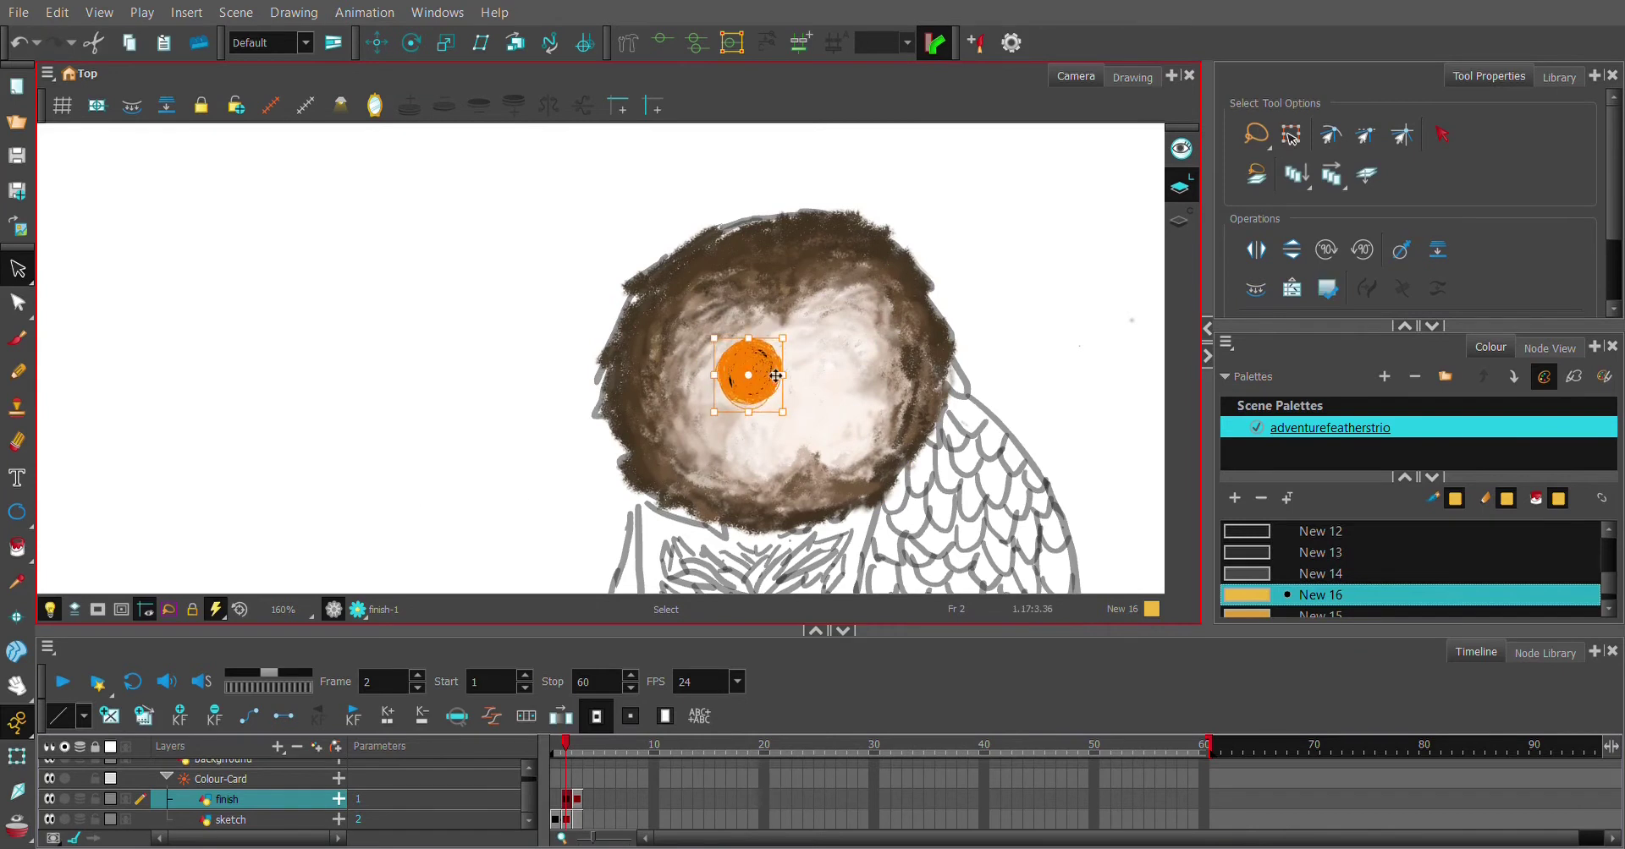
Duplicate the eye and position the copy on the right side of the face, slightly higher than the left eye
{"action": "left_click_drag", "start_coordinate": [776, 375], "coordinate": [855, 359]}
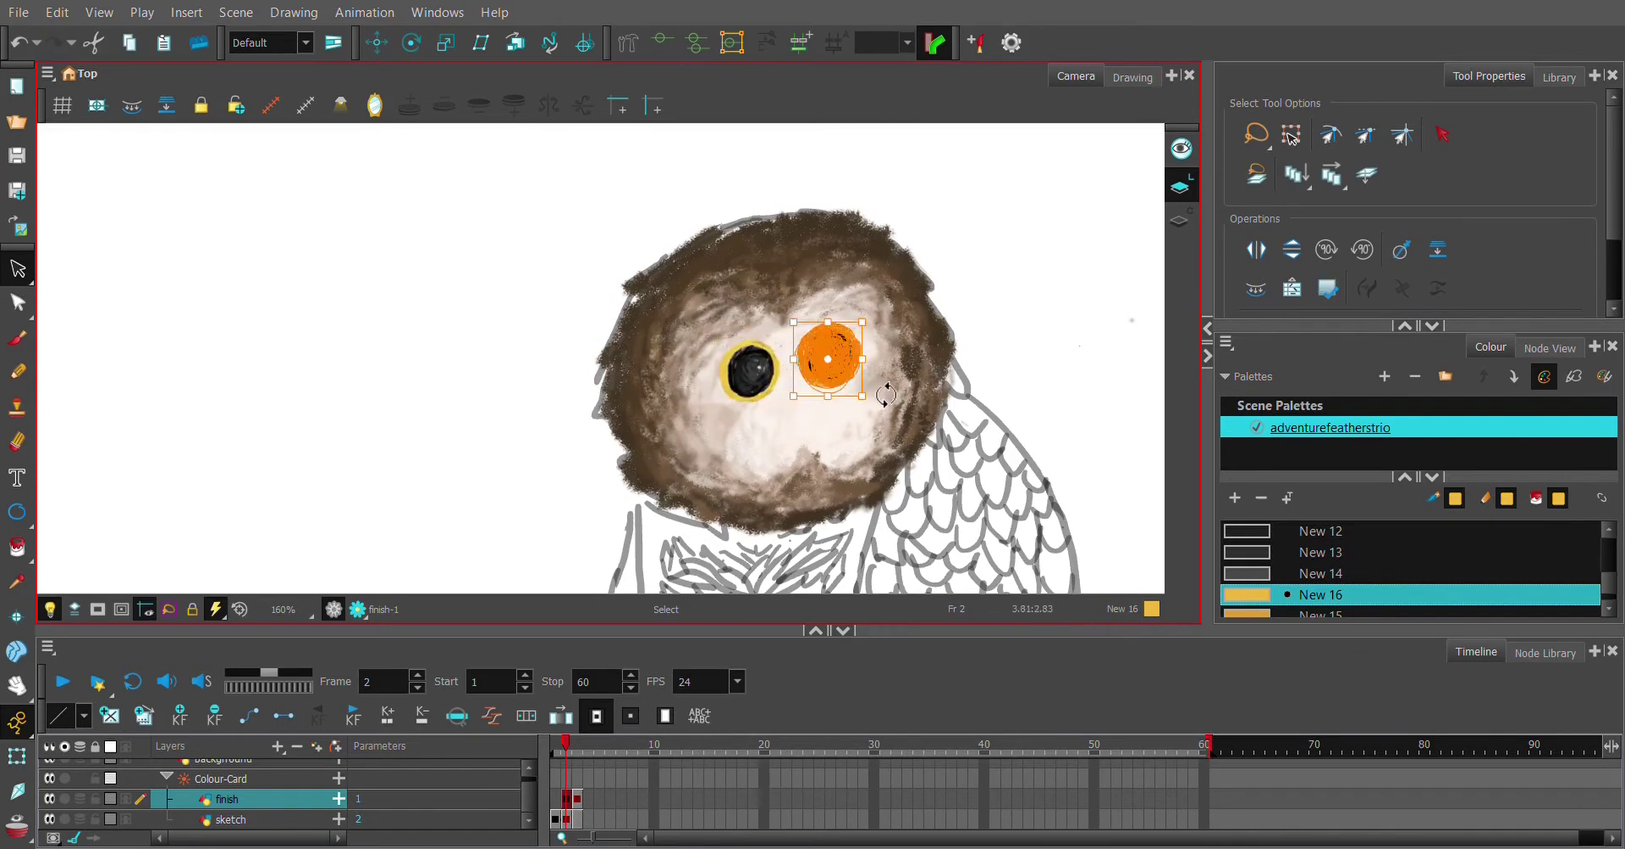
{"action": "key", "text": "ctrl+z"}
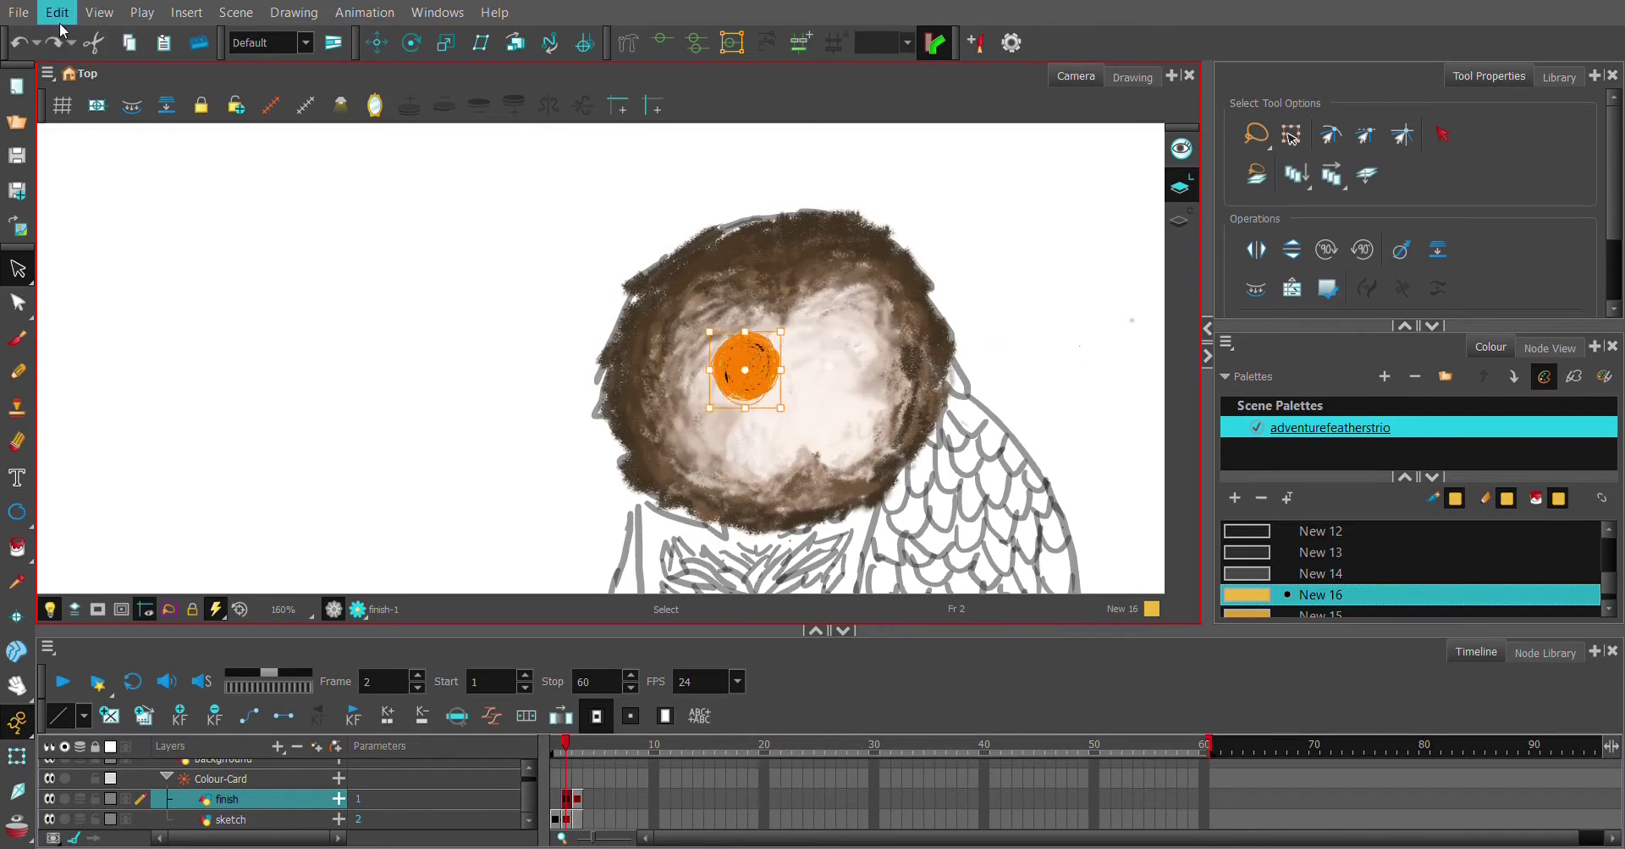
{"action": "left_click", "coordinate": [57, 41]}
{"action": "scroll", "coordinate": [824, 420], "scroll_direction": "up", "scroll_amount": 2}
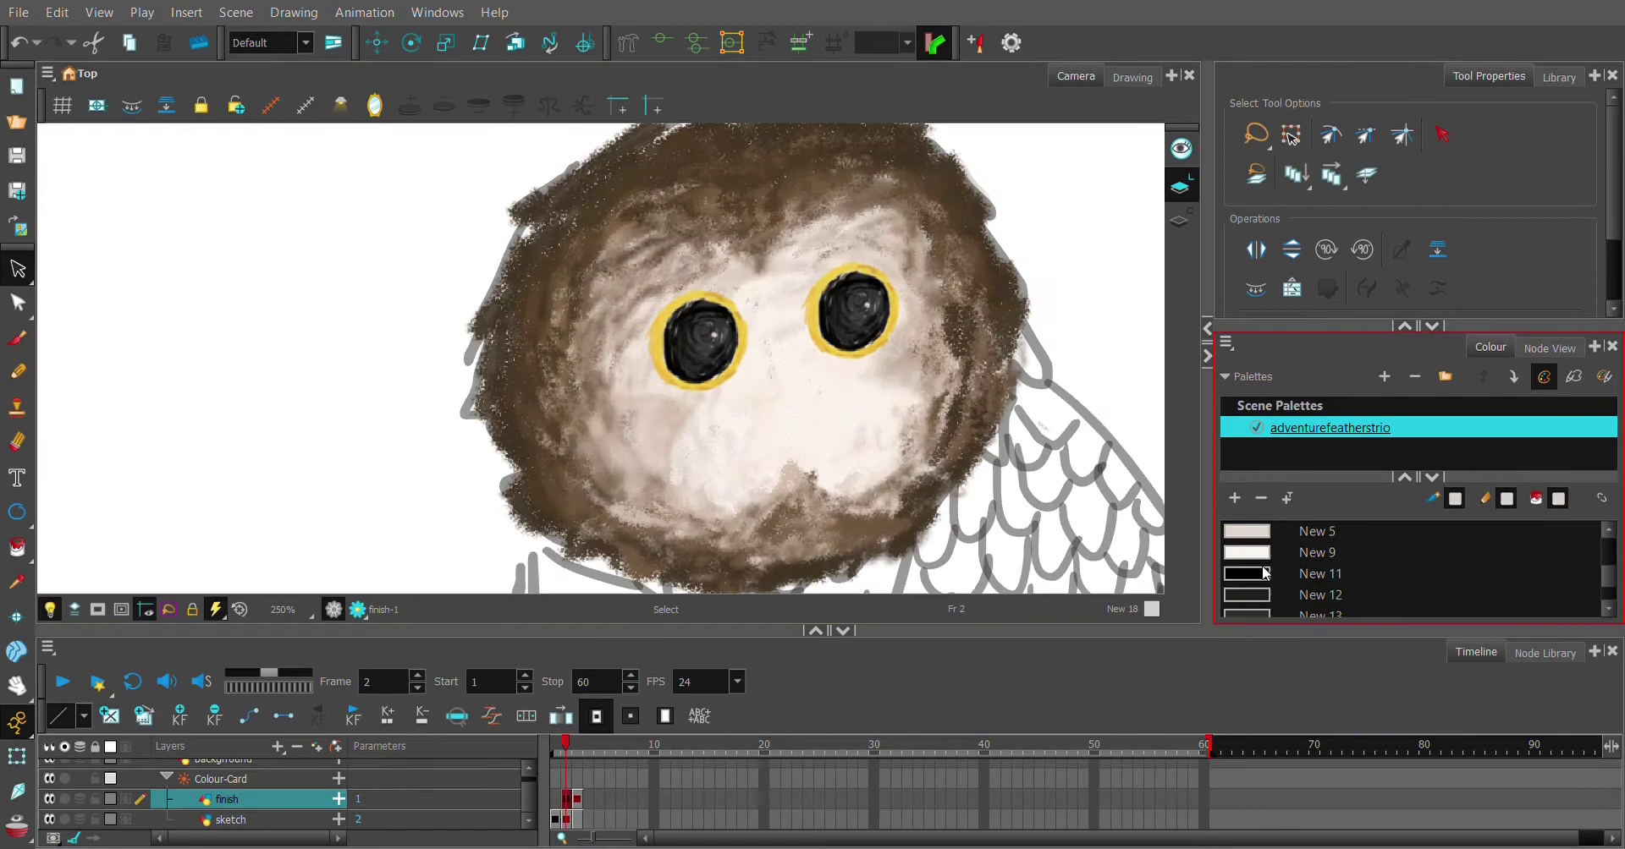
Shade the face feathers around both eyes with the Pastel 2 brush at size 120.2 in New 8 and New 5
{"action": "key", "text": "alt+b"}
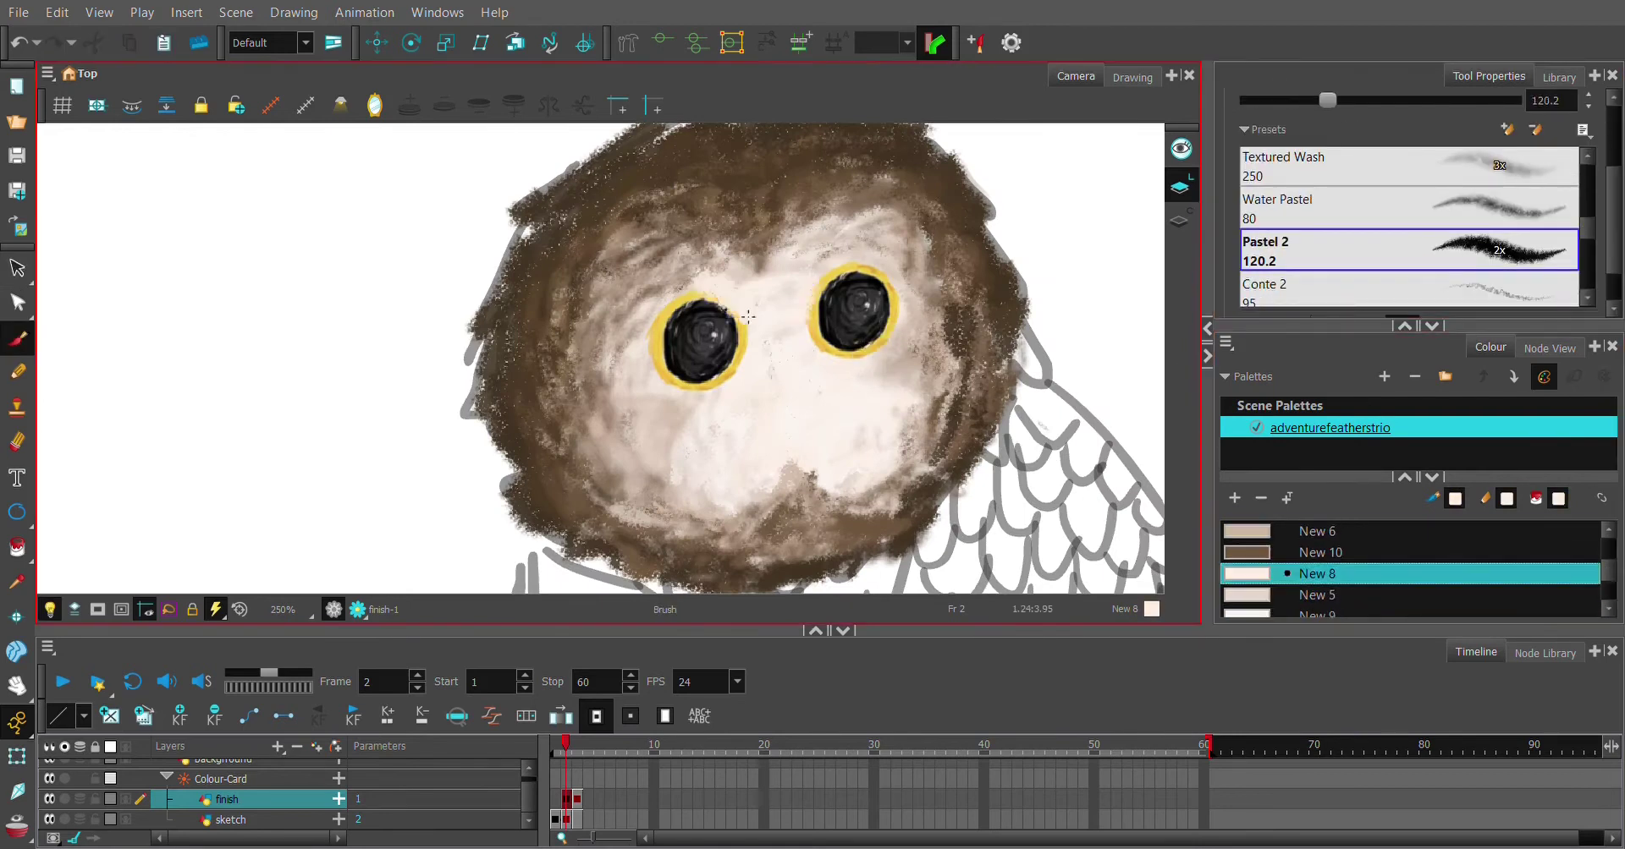
{"action": "scroll", "coordinate": [762, 363], "scroll_direction": "up", "scroll_amount": 1}
{"action": "scroll", "coordinate": [713, 385], "scroll_direction": "down", "scroll_amount": 1}
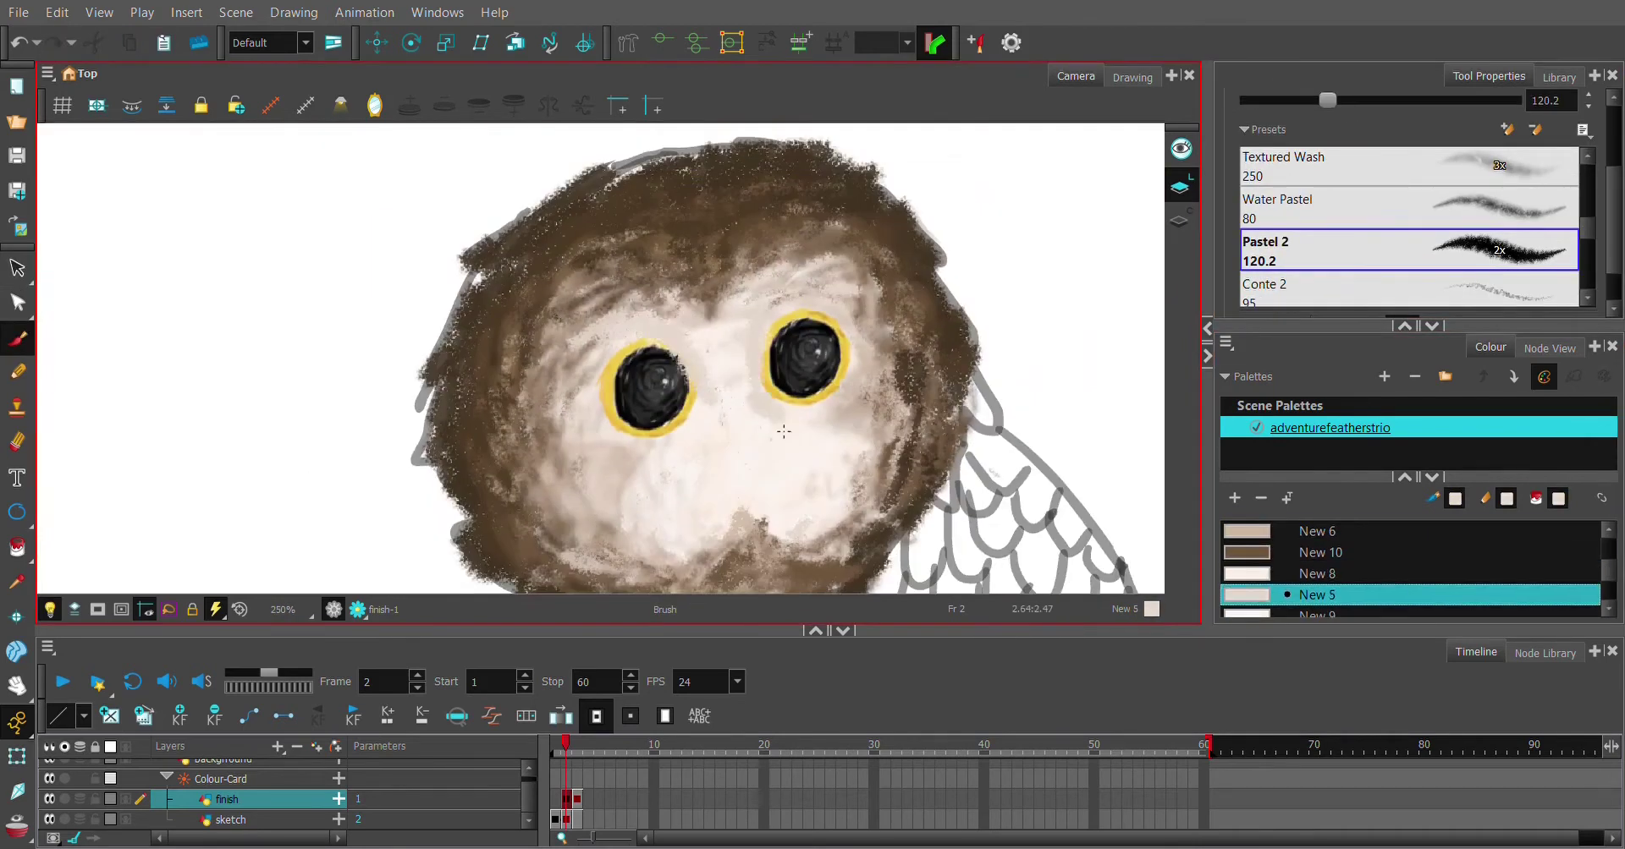
{"action": "scroll", "coordinate": [784, 431], "scroll_direction": "up", "scroll_amount": 3}
{"action": "scroll", "coordinate": [1326, 225], "scroll_direction": "up", "scroll_amount": 3}
{"action": "scroll", "coordinate": [1396, 254], "scroll_direction": "down", "scroll_amount": 2}
Paint a pointed black beak below and between the eyes with the Soft Lead brush at size 12 in New 11 and New 13
{"action": "left_click", "coordinate": [1337, 225]}
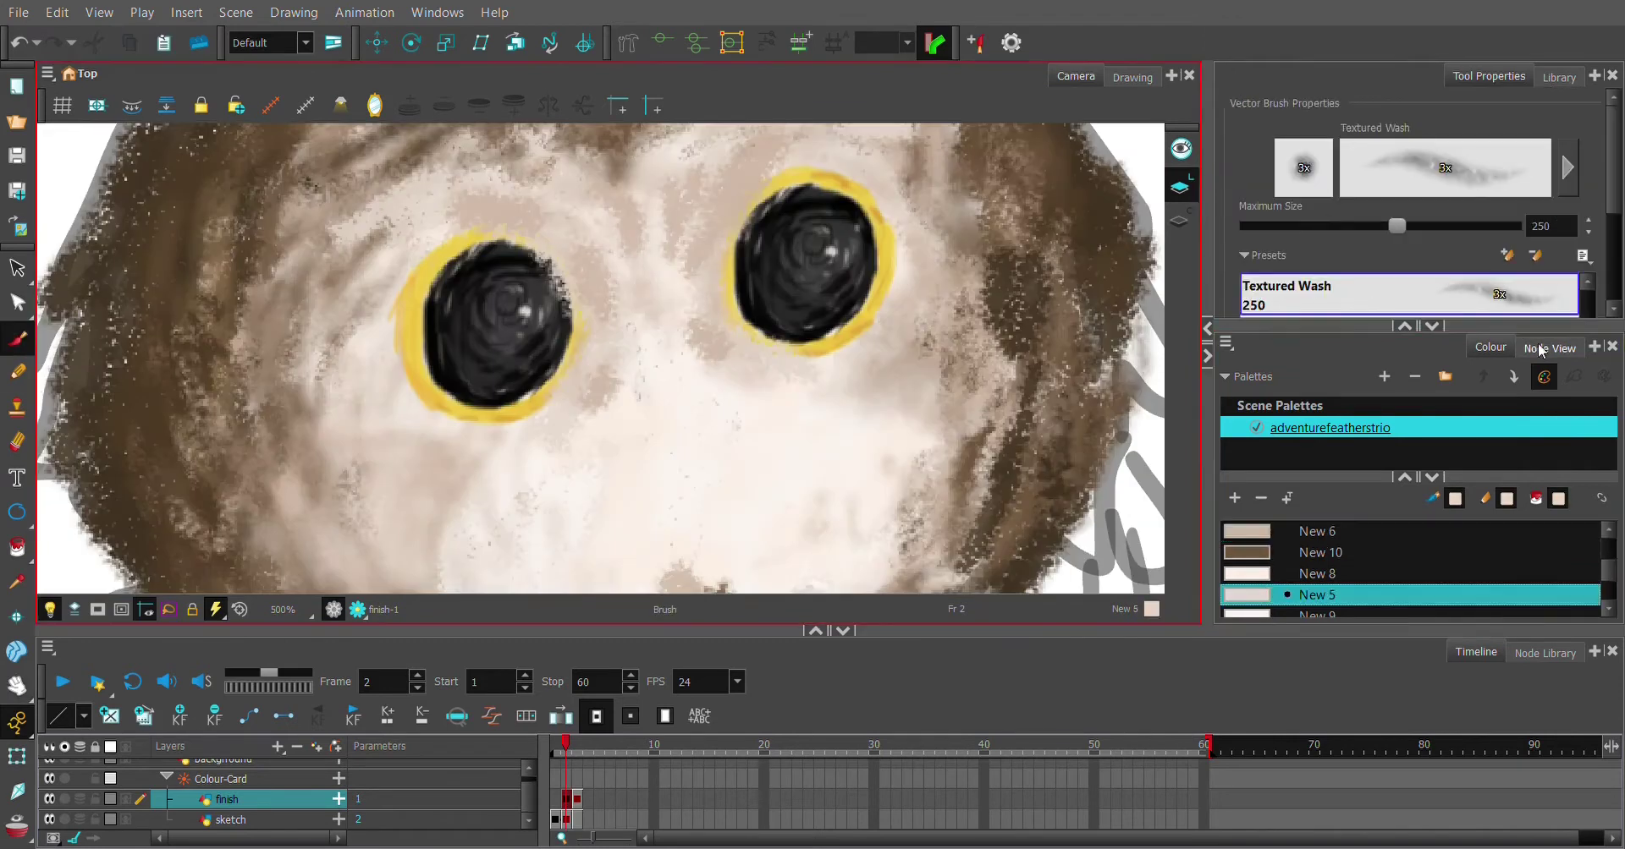
{"action": "scroll", "coordinate": [1436, 227], "scroll_direction": "up", "scroll_amount": 1}
{"action": "left_click", "coordinate": [1436, 227]}
{"action": "scroll", "coordinate": [1436, 227], "scroll_direction": "down", "scroll_amount": 5}
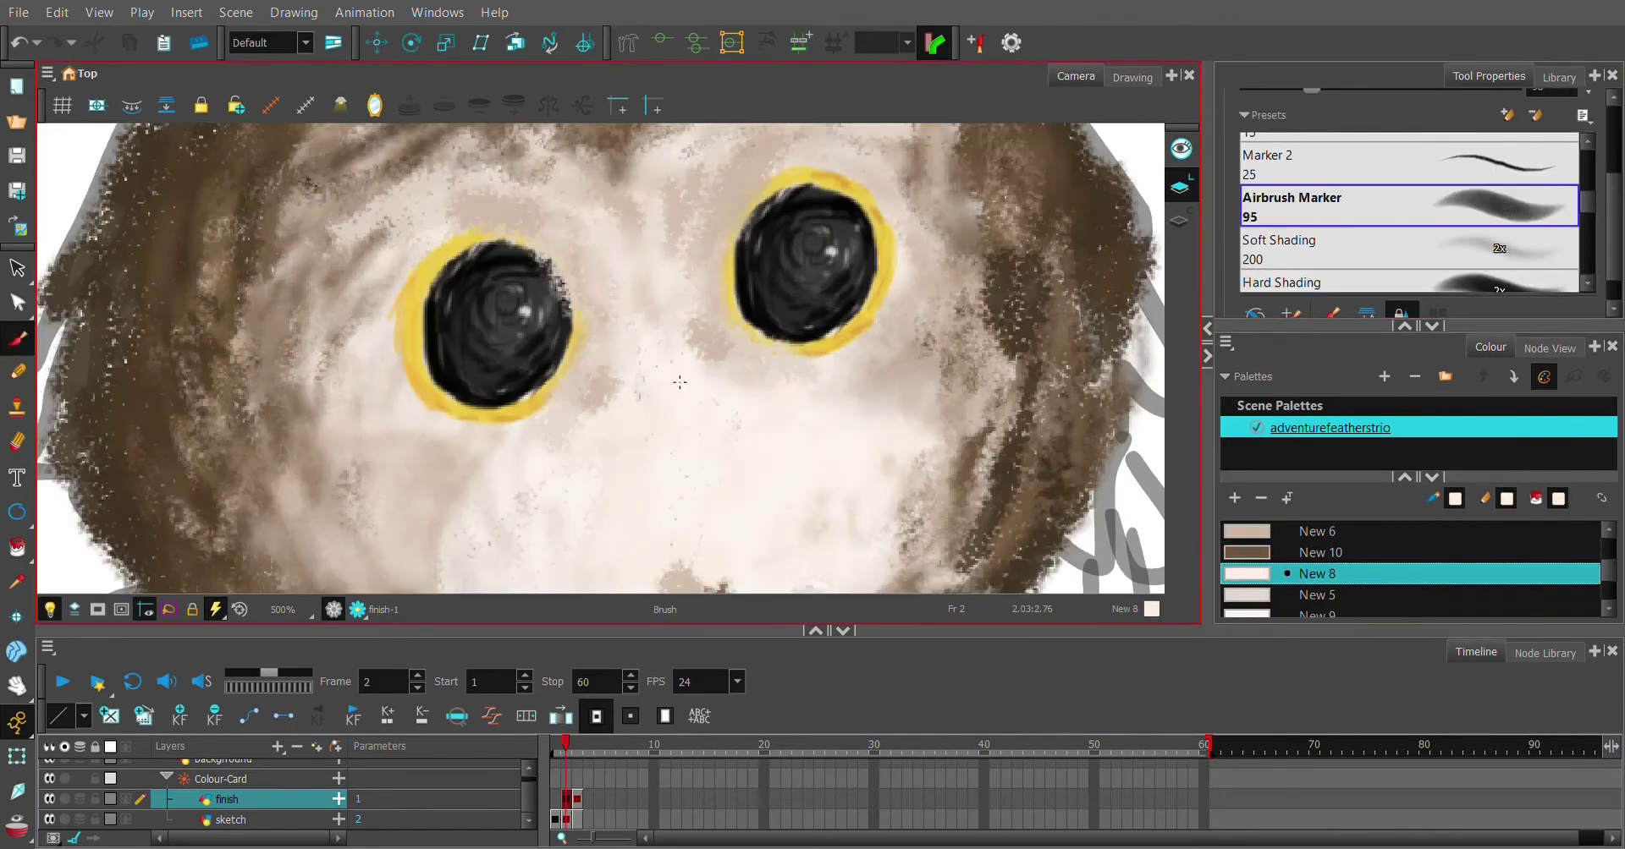
{"action": "left_click", "coordinate": [1354, 193]}
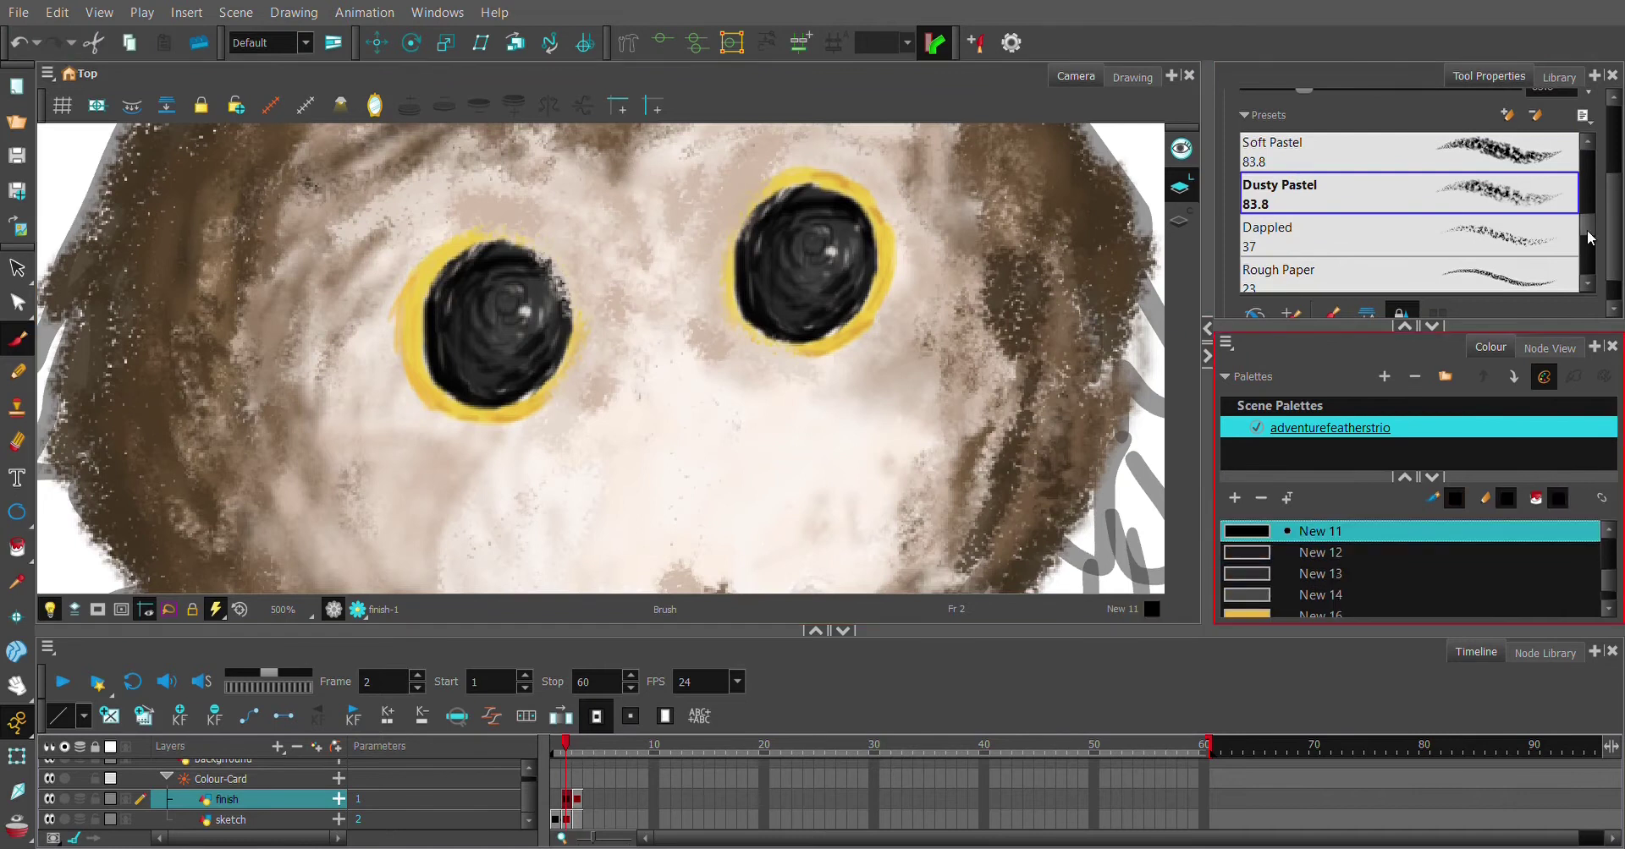
{"action": "left_click_drag", "start_coordinate": [618, 395], "coordinate": [681, 511]}
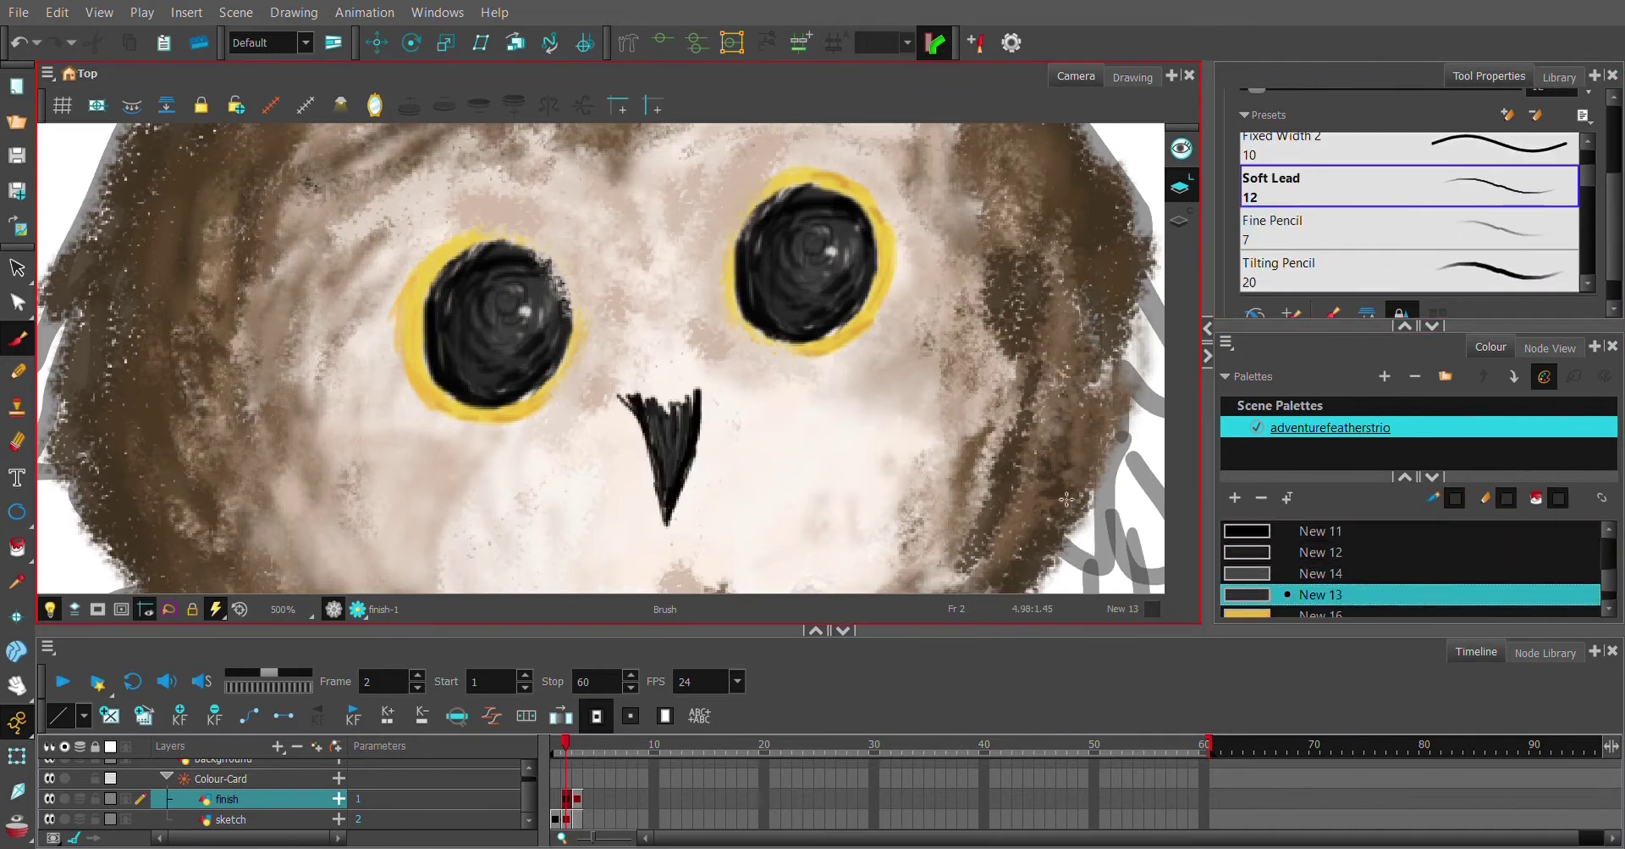
Try a pale New 18 highlight on the beak with the Fine Pencil brush at size 7 and the Airbrush Marker
{"action": "left_click", "coordinate": [1273, 221]}
{"action": "scroll", "coordinate": [658, 468], "scroll_direction": "up", "scroll_amount": 4}
{"action": "scroll", "coordinate": [1405, 575], "scroll_direction": "down", "scroll_amount": 2}
{"action": "left_click", "coordinate": [1320, 595]}
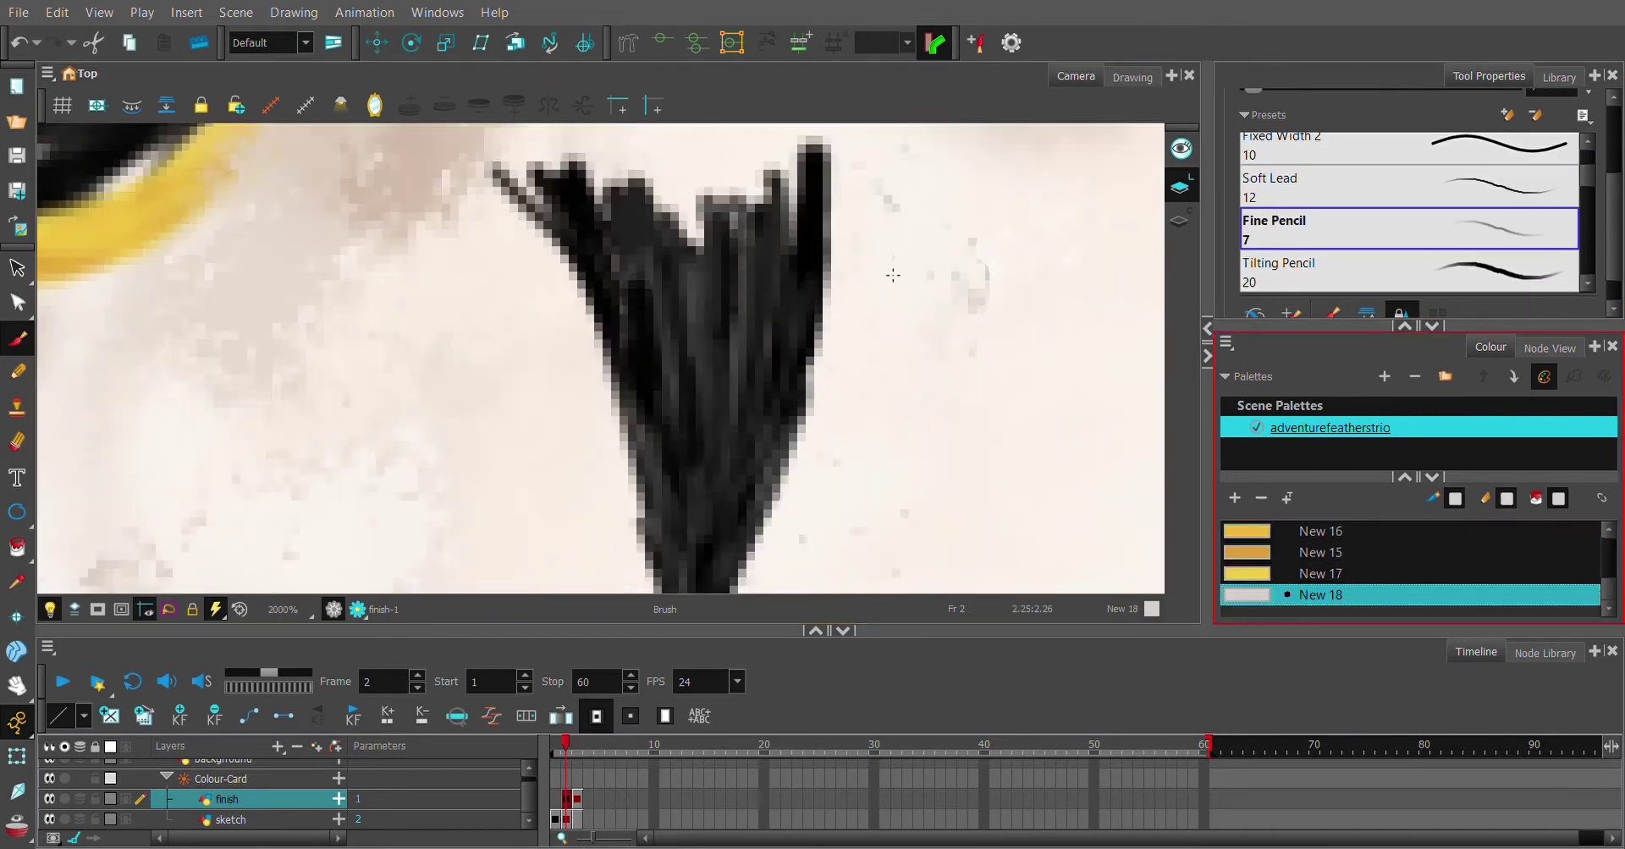
{"action": "left_click", "coordinate": [1295, 213]}
{"action": "scroll", "coordinate": [1293, 186], "scroll_direction": "up", "scroll_amount": 3}
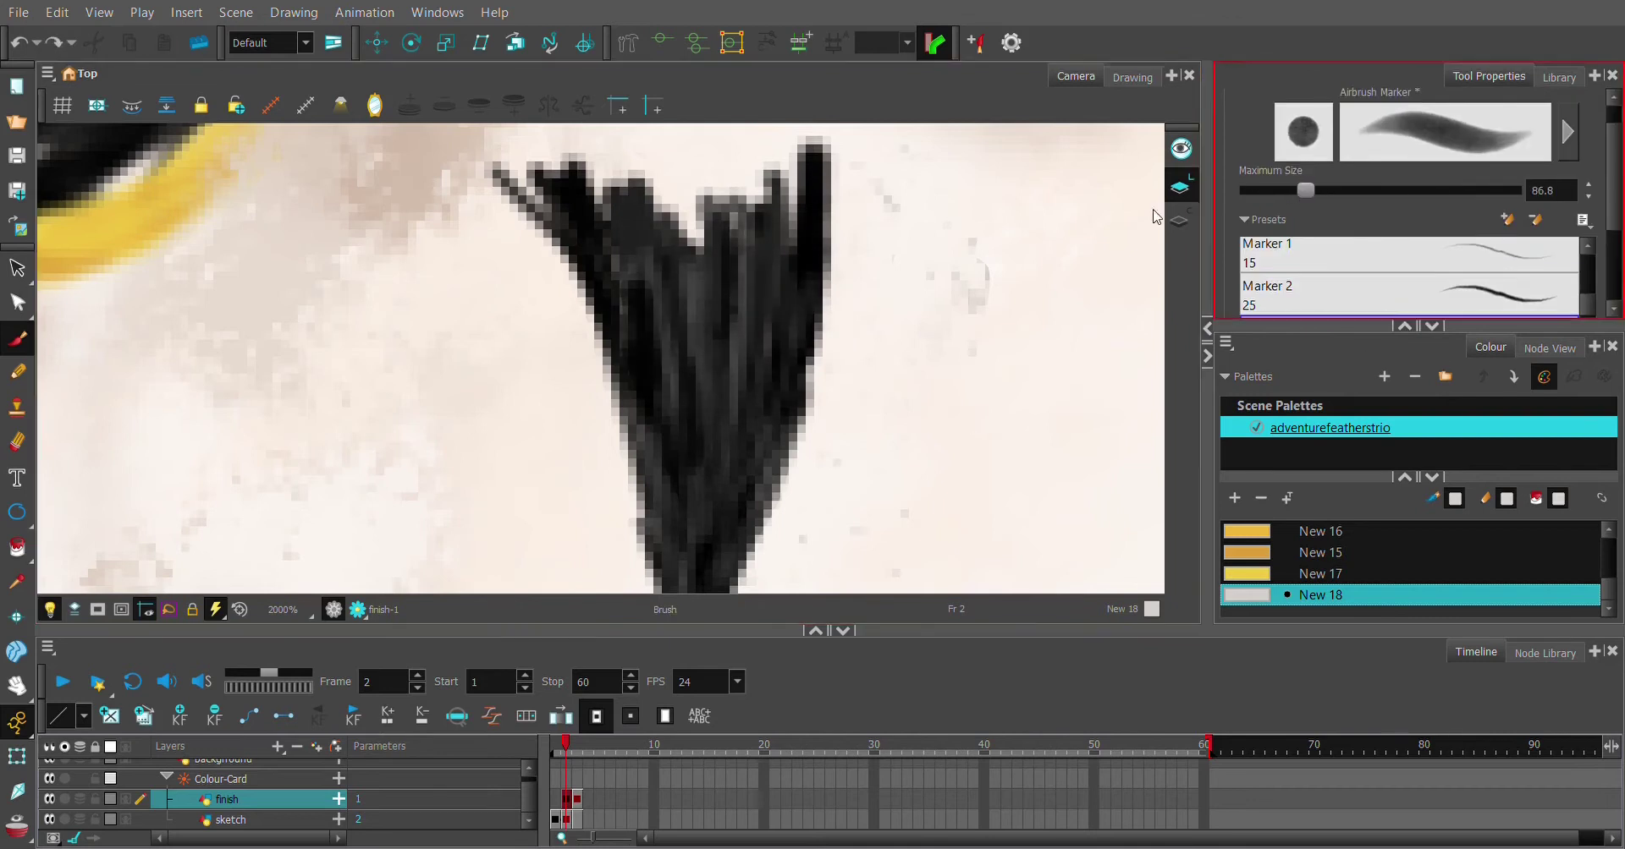
Add a small curved White highlight to the beak's right side with Solid Brush 1 at size 5
{"action": "scroll", "coordinate": [1546, 567], "scroll_direction": "up", "scroll_amount": 5}
{"action": "left_click", "coordinate": [1547, 552]}
{"action": "scroll", "coordinate": [1453, 279], "scroll_direction": "up", "scroll_amount": 3}
{"action": "left_click", "coordinate": [1454, 272]}
{"action": "left_click_drag", "start_coordinate": [773, 374], "coordinate": [831, 403]}
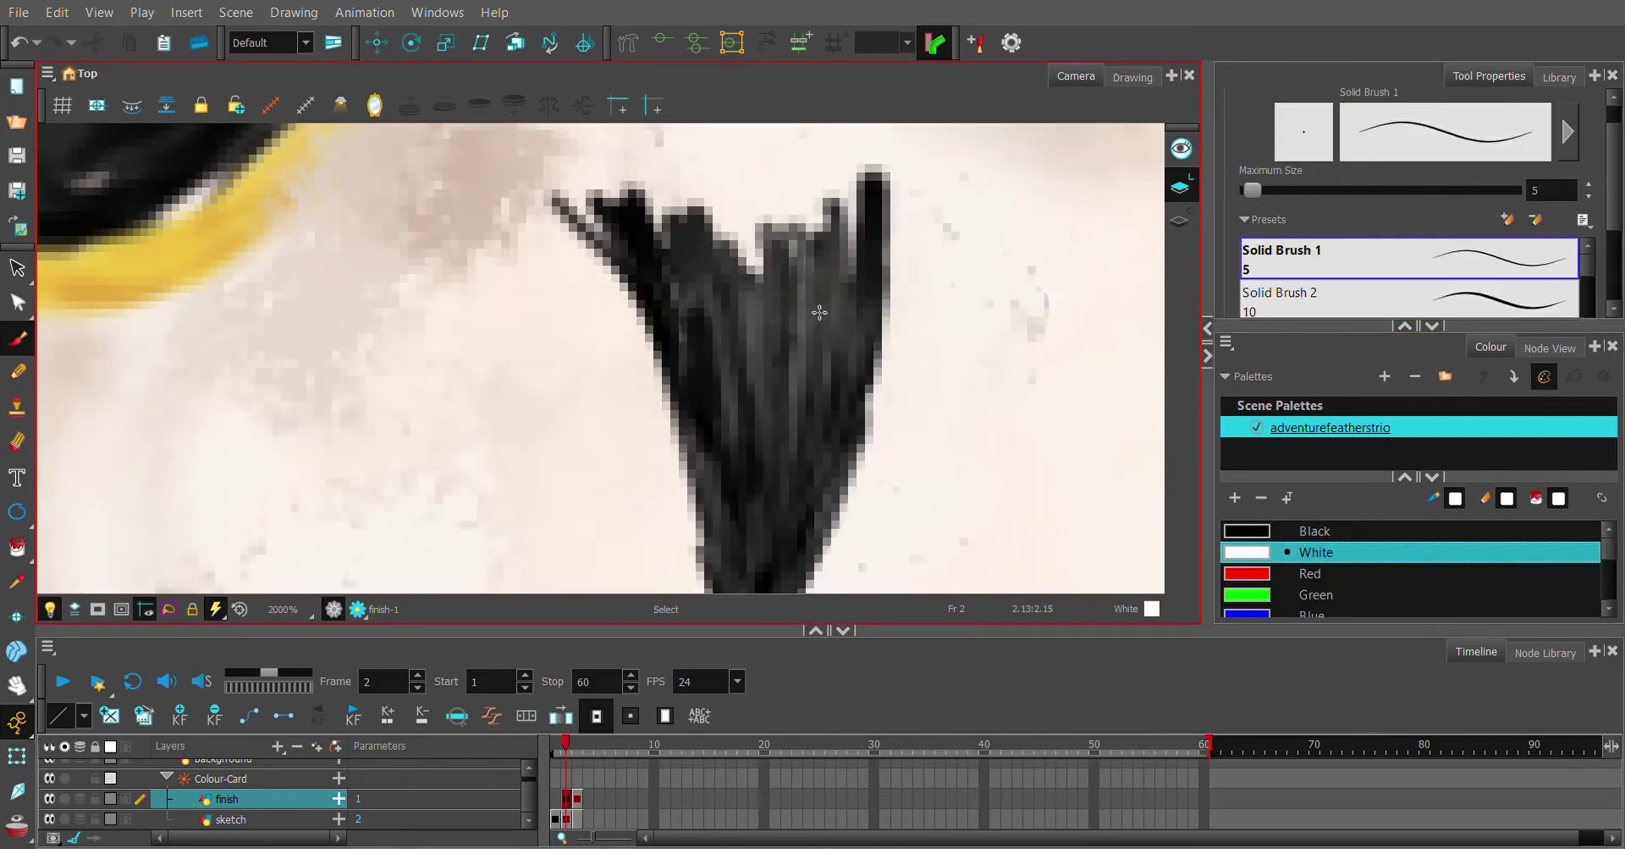
{"action": "scroll", "coordinate": [819, 312], "scroll_direction": "down", "scroll_amount": 8}
{"action": "scroll", "coordinate": [715, 335], "scroll_direction": "up", "scroll_amount": 5}
{"action": "key", "text": "alt+s"}
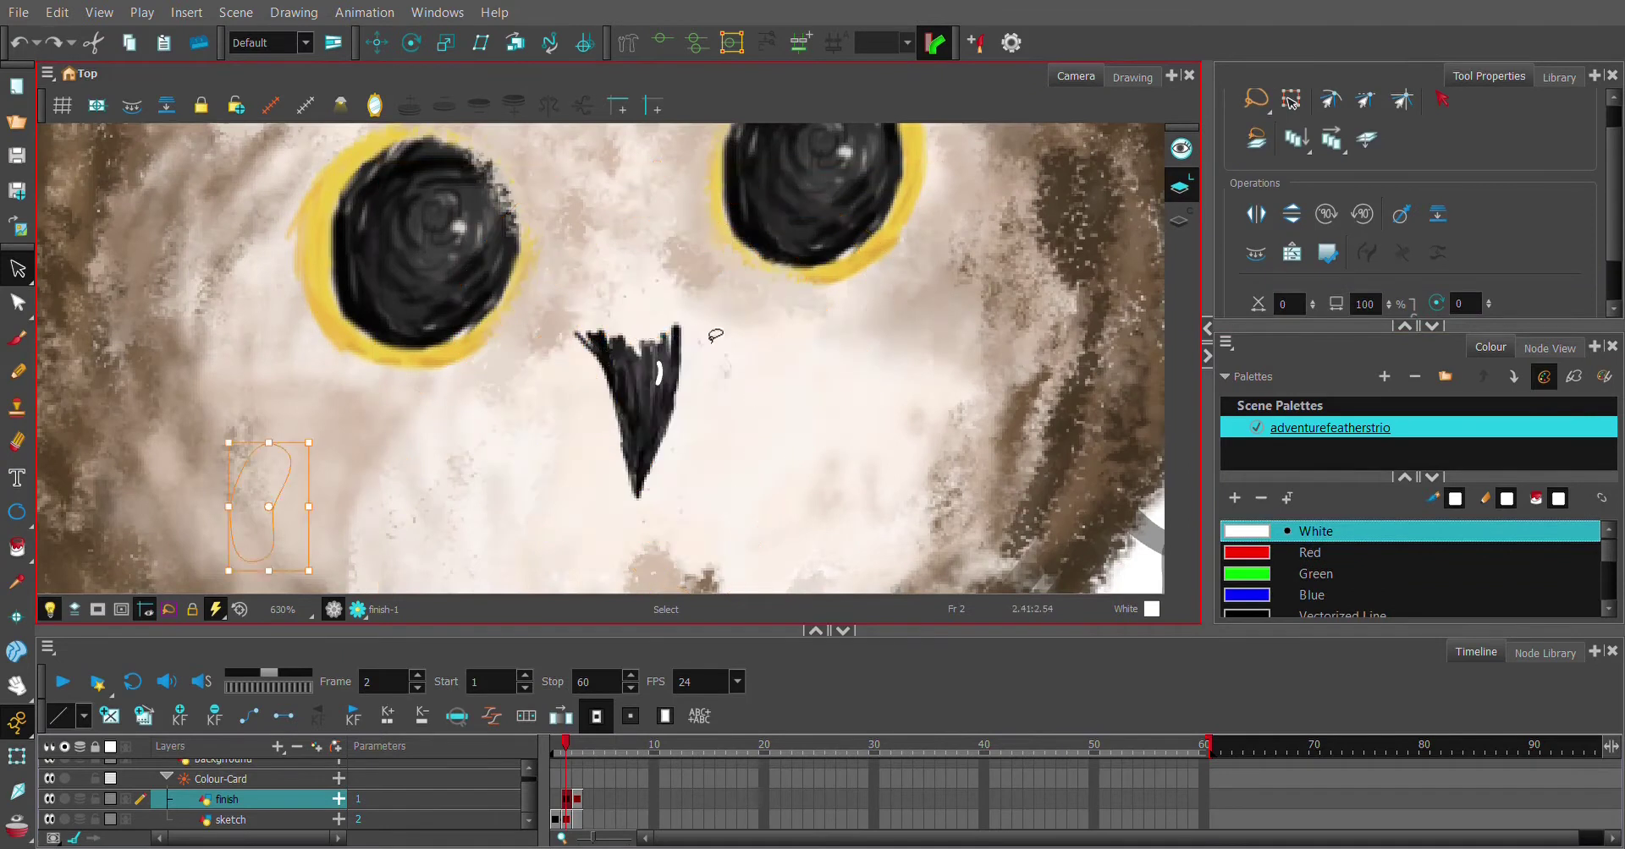
{"action": "key", "text": "ctrl+a"}
{"action": "scroll", "coordinate": [715, 335], "scroll_direction": "down", "scroll_amount": 2}
Feather the beak's edges into the face with Water Pastel and Pastel 2 at size 50 in New 8, New 5 and New 9
{"action": "key", "text": "alt+b"}
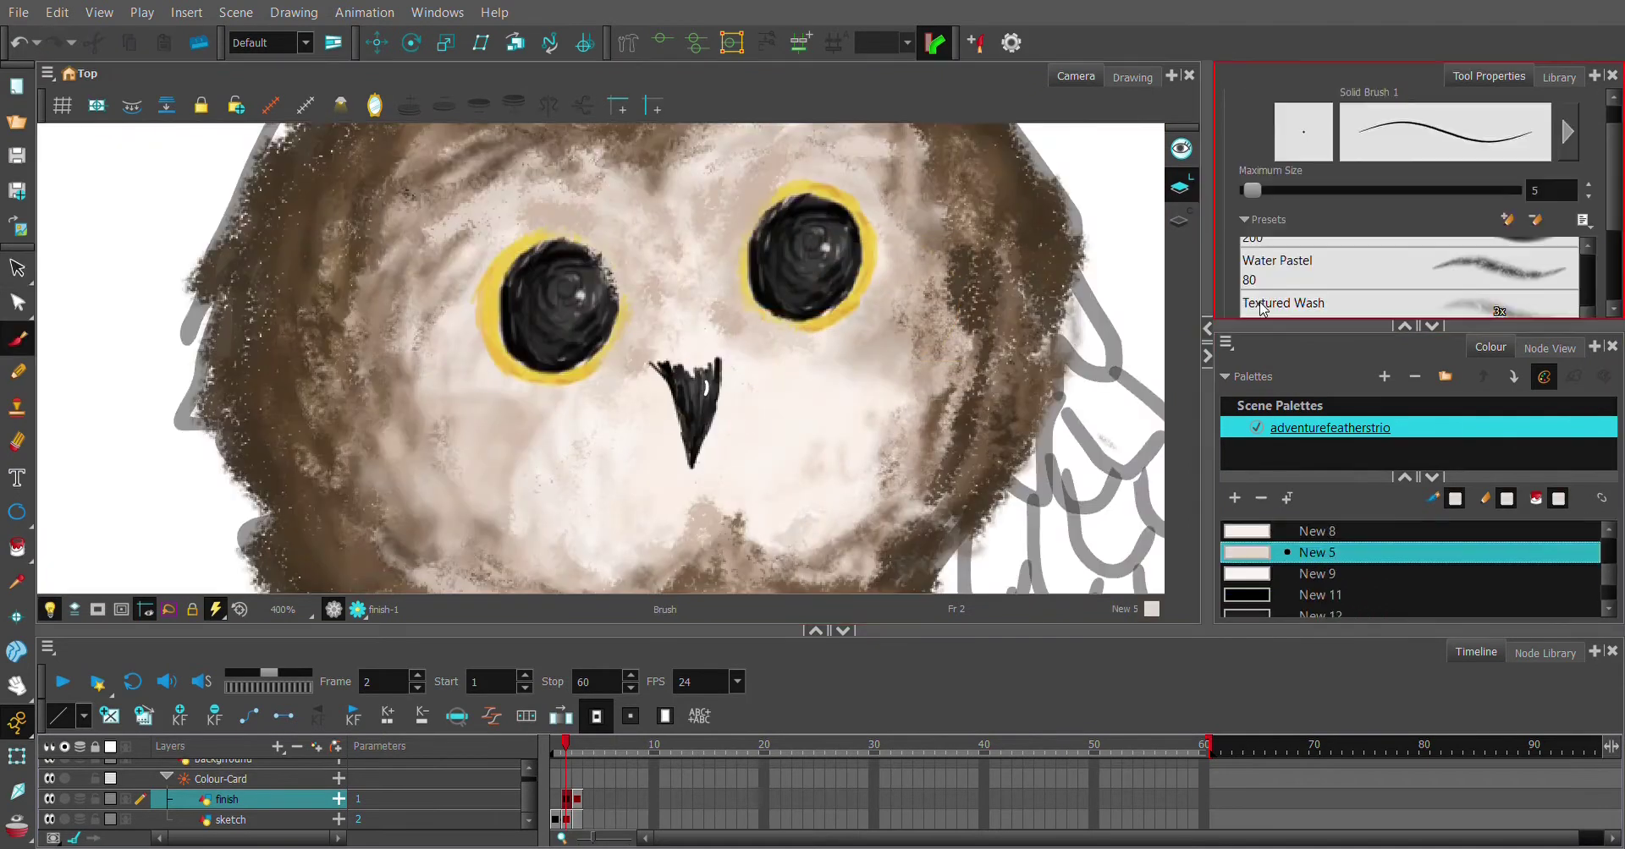
{"action": "scroll", "coordinate": [1479, 282], "scroll_direction": "down", "scroll_amount": 2}
{"action": "left_click", "coordinate": [1479, 282]}
{"action": "scroll", "coordinate": [1479, 253], "scroll_direction": "up", "scroll_amount": 2}
{"action": "key", "text": "2"}
{"action": "key", "text": "2"}
{"action": "left_click", "coordinate": [1317, 531]}
{"action": "left_click", "coordinate": [1354, 263]}
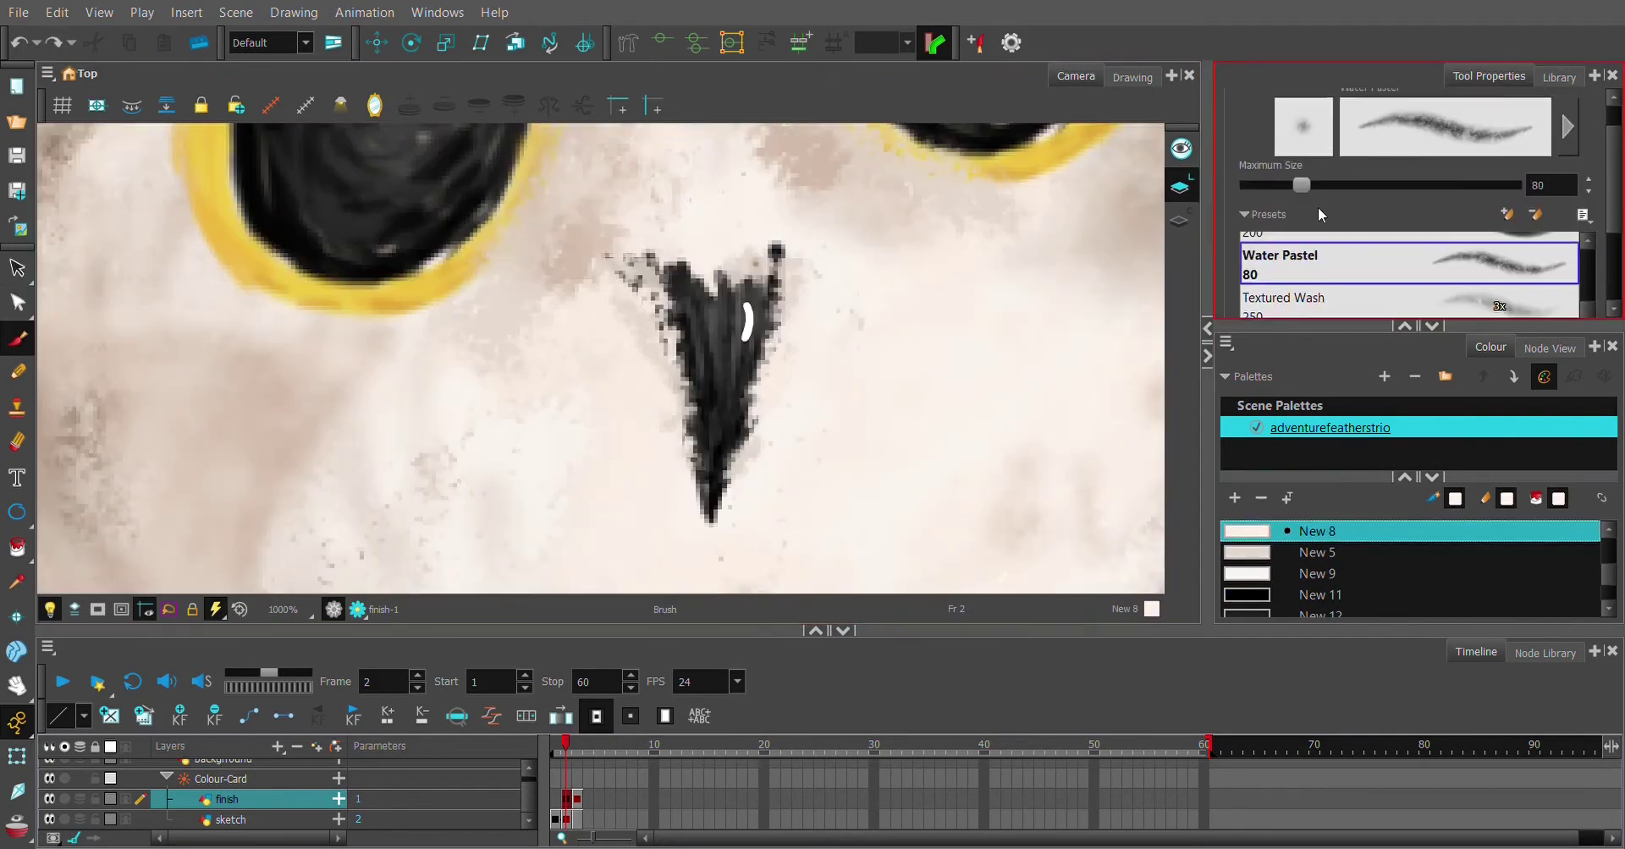
{"action": "left_click", "coordinate": [1256, 553]}
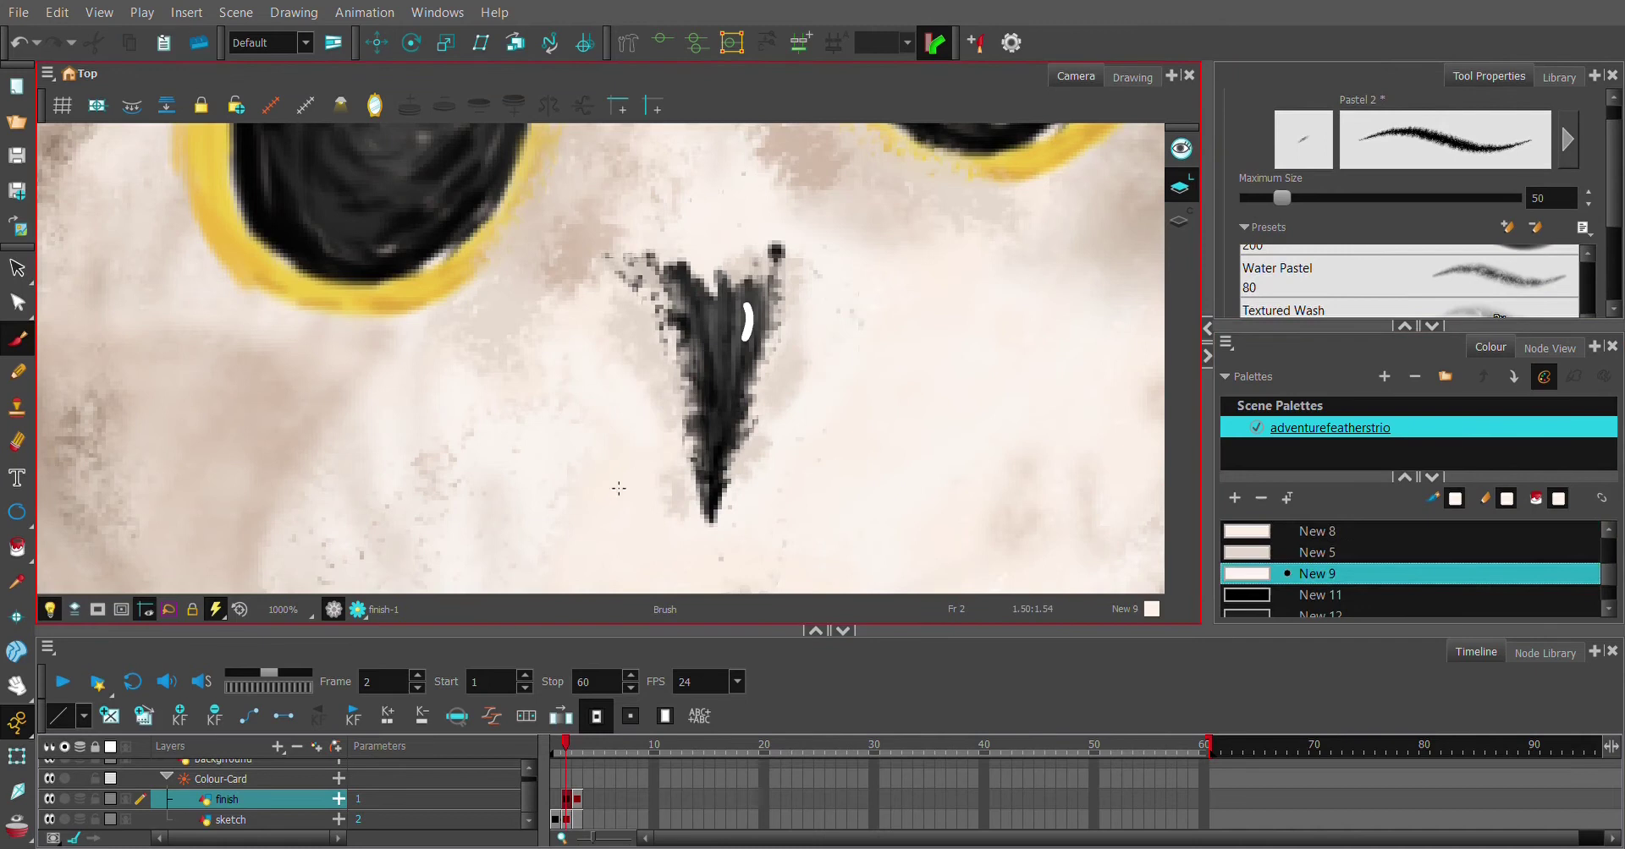
Brush pale New 8 and New 5 feathers over the left eye's upper edge with Water Pastel 80 and Pastel 2 at 120.2
{"action": "key", "text": "ctrl+z"}
{"action": "scroll", "coordinate": [729, 439], "scroll_direction": "down", "scroll_amount": 5}
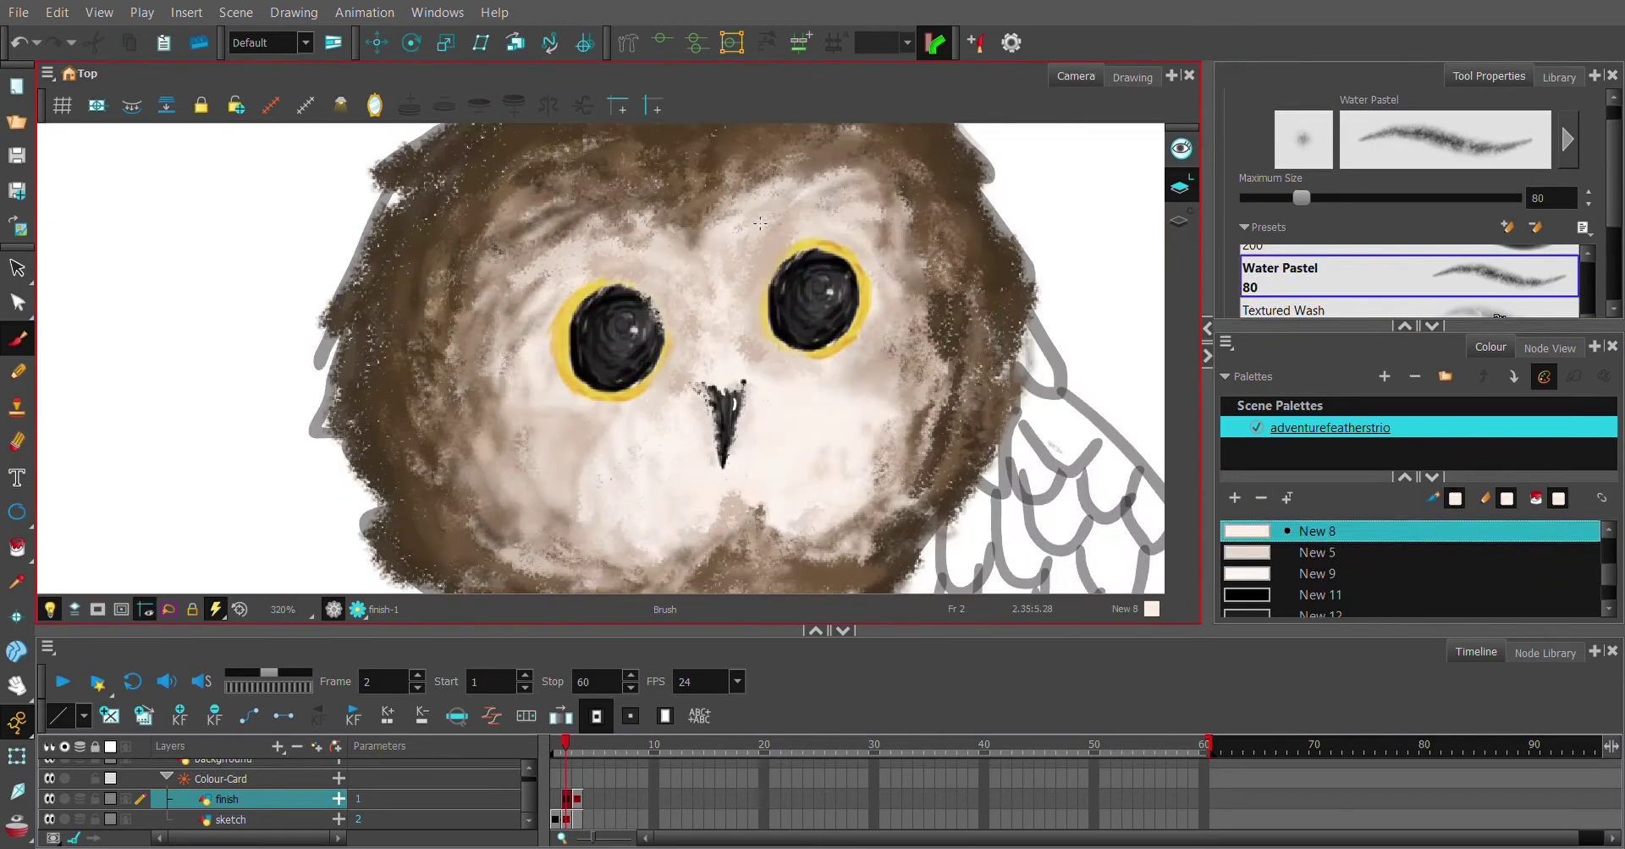
{"action": "key", "text": "ctrl+z"}
{"action": "key", "text": "ctrl+z"}
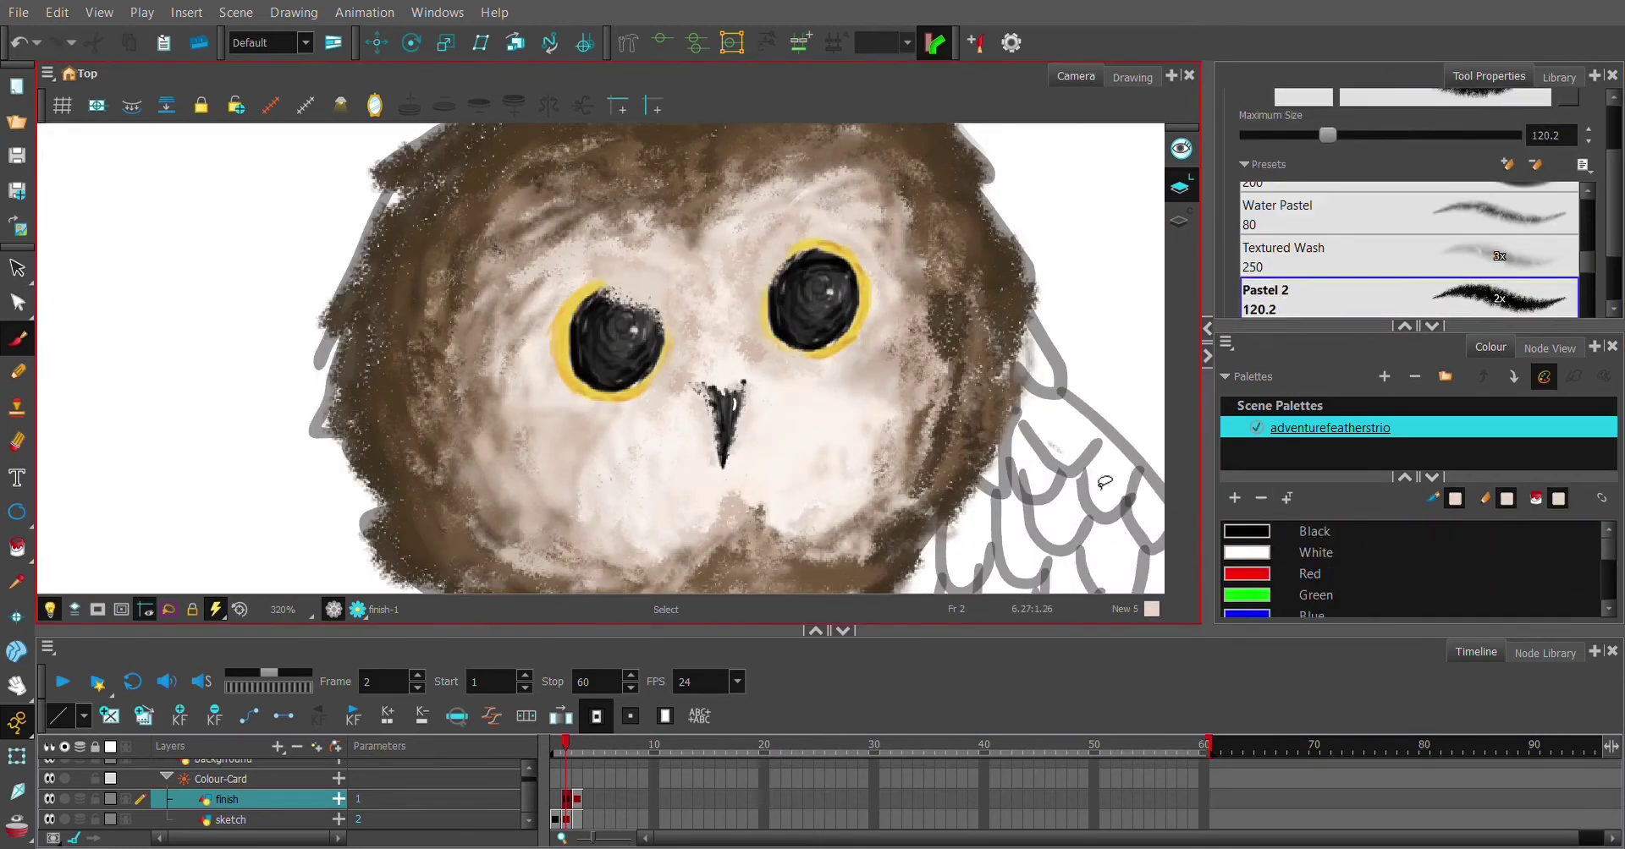
{"action": "key", "text": "ctrl+z"}
{"action": "key", "text": "ctrl+z"}
{"action": "key", "text": "ctrl+z"}
{"action": "key", "text": "ctrl+z"}
{"action": "scroll", "coordinate": [254, 419], "scroll_direction": "down", "scroll_amount": 3}
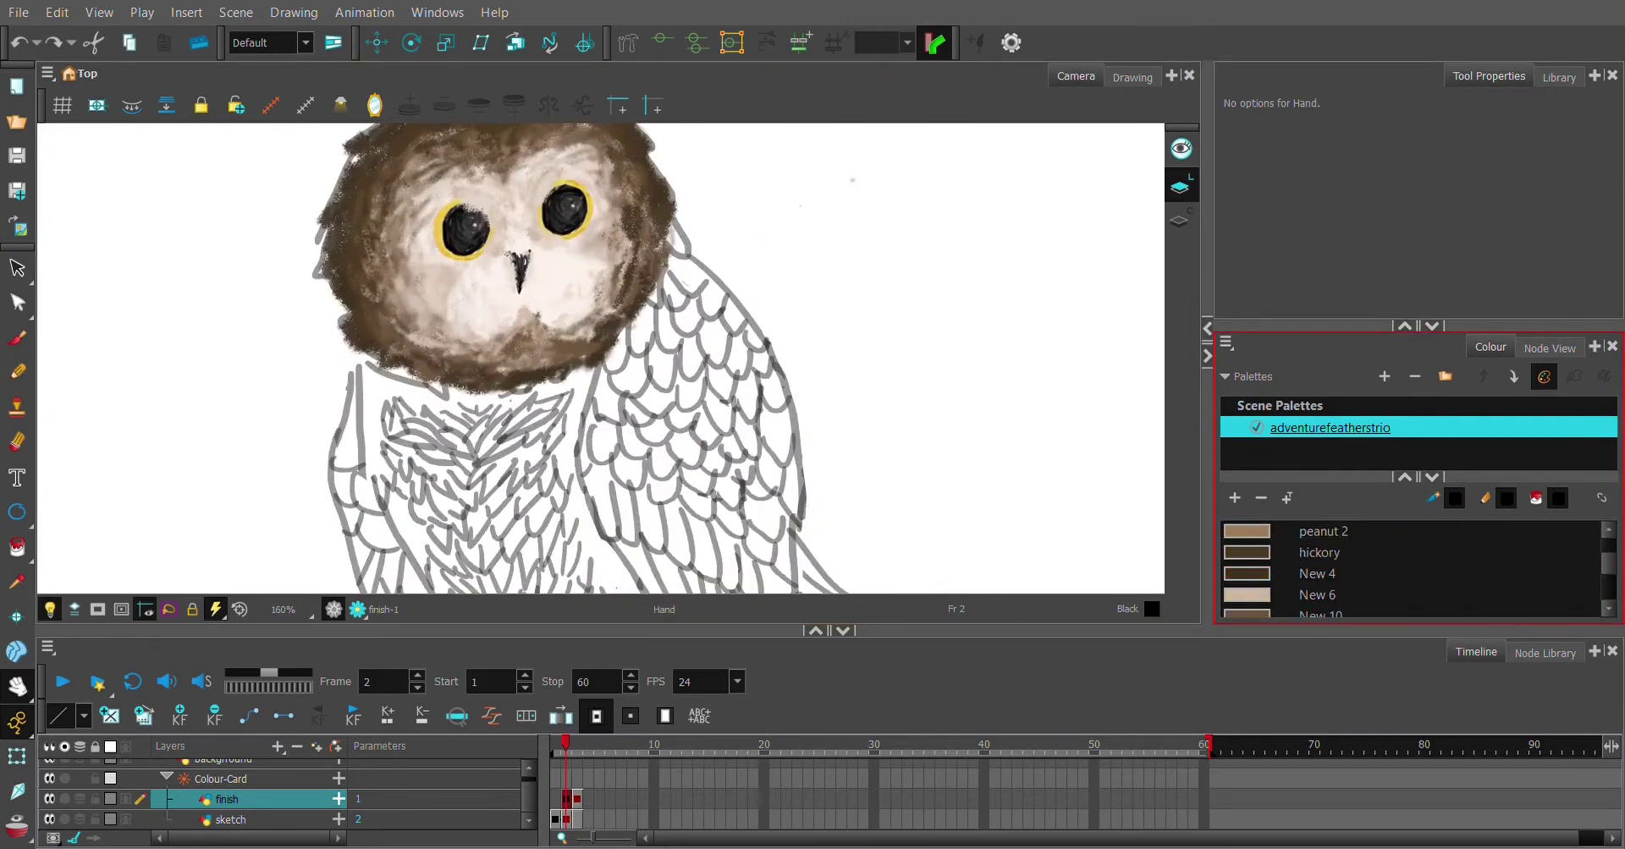
Paint dark brown New 4 feather strokes on the shoulder of the right wing with Pastel 2 at size 120.2
{"action": "key", "text": "alt+b"}
{"action": "left_click", "coordinate": [1317, 574]}
{"action": "left_click_drag", "start_coordinate": [647, 275], "coordinate": [753, 406]}
{"action": "scroll", "coordinate": [1611, 577], "scroll_direction": "down", "scroll_amount": 1}
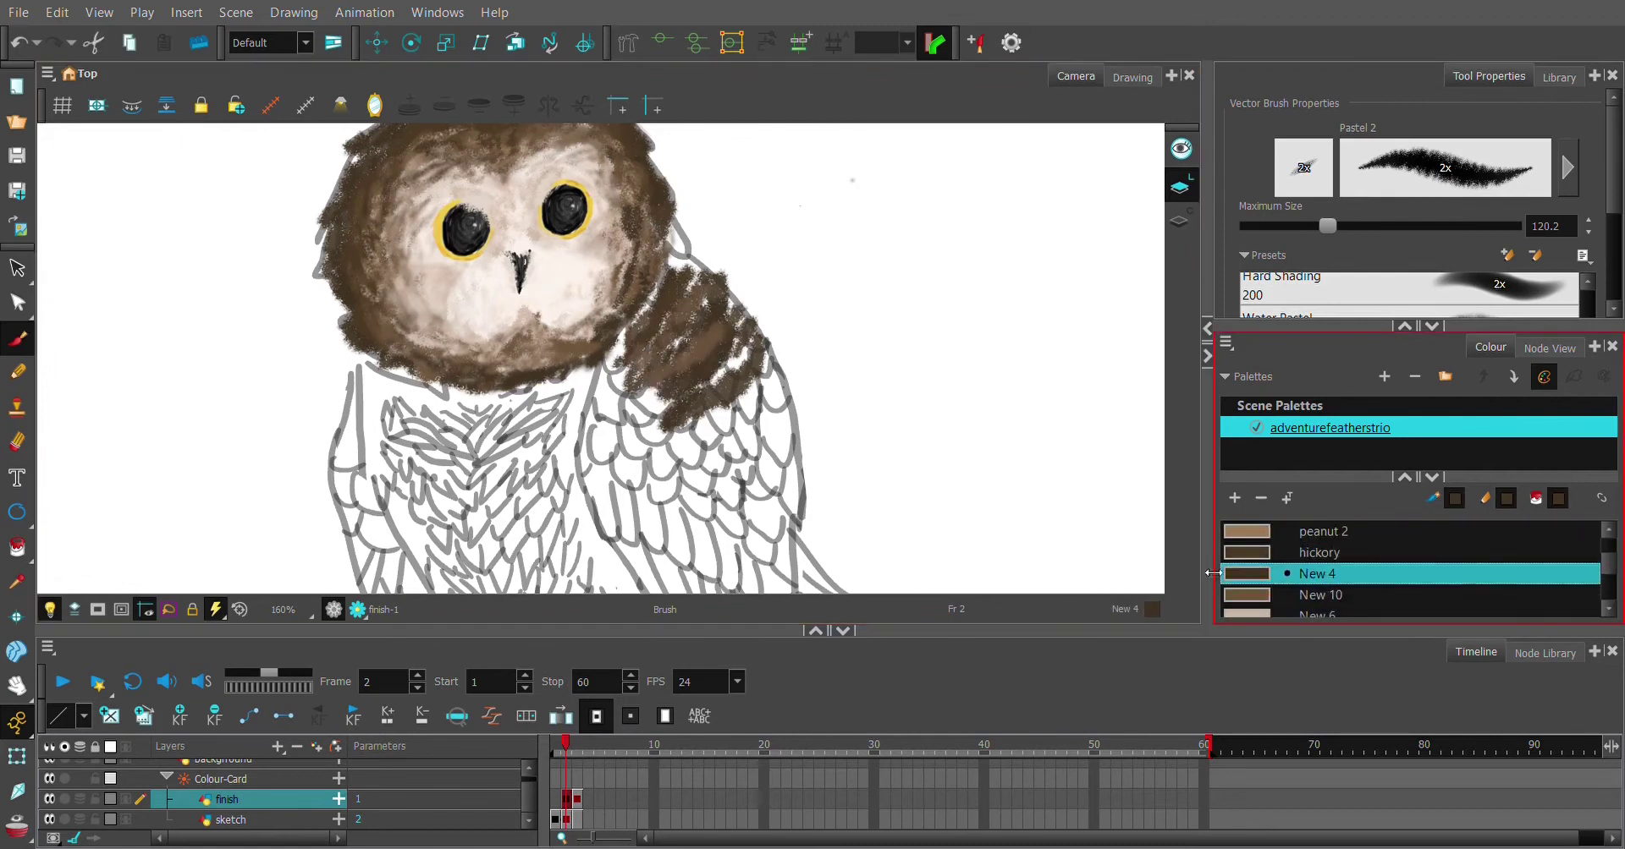
{"action": "key", "text": "Down"}
{"action": "key", "text": "ctrl+shift+z"}
{"action": "key", "text": "ctrl+shift+z"}
{"action": "key", "text": "ctrl+shift+z"}
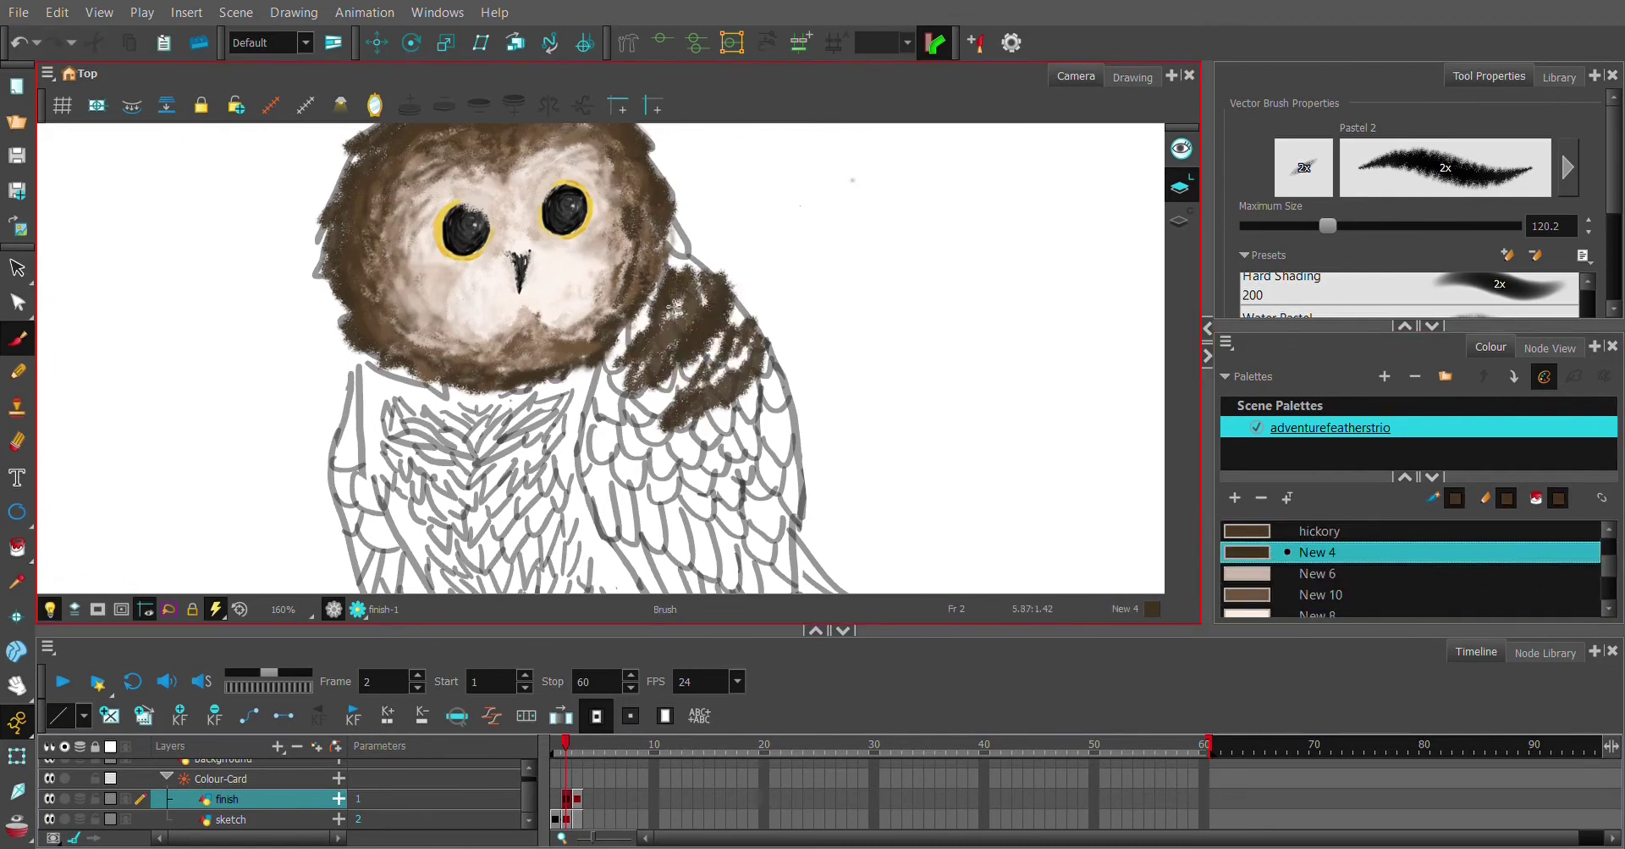
Fill and blend the shoulder patch of the wing with New 10 and hickory brown strokes
{"action": "key", "text": "ctrl+z"}
{"action": "key", "text": "ctrl+z"}
{"action": "key", "text": "ctrl+z"}
{"action": "key", "text": "ctrl+z"}
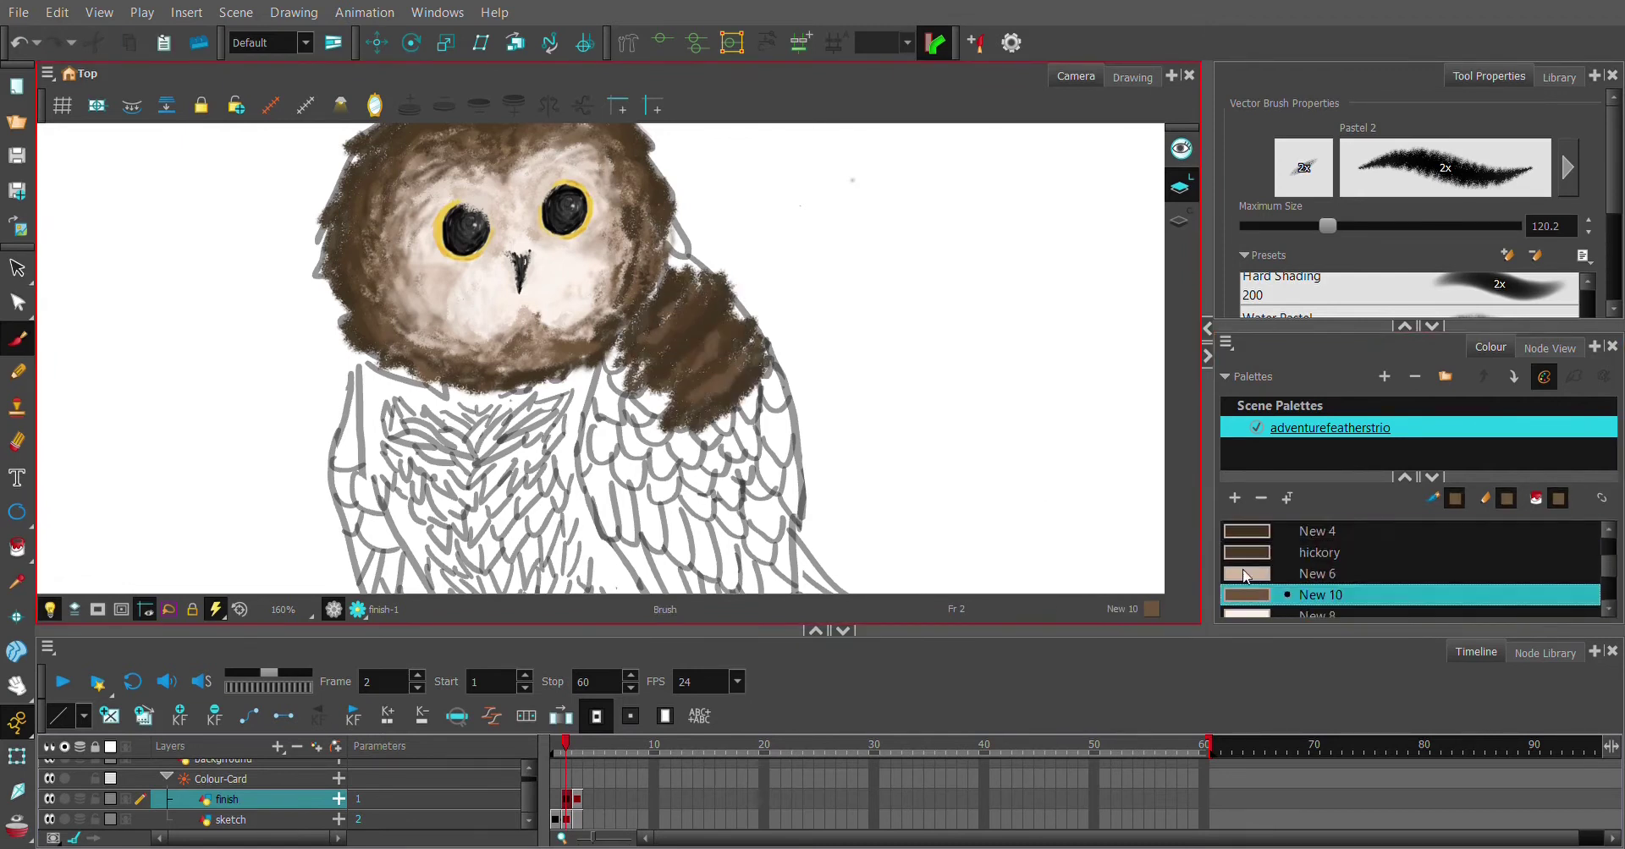
{"action": "key", "text": "ctrl+shift+z"}
{"action": "key", "text": "ctrl+shift+z"}
{"action": "key", "text": "ctrl+shift+z"}
{"action": "key", "text": "ctrl+shift+z"}
{"action": "key", "text": "ctrl+shift+z"}
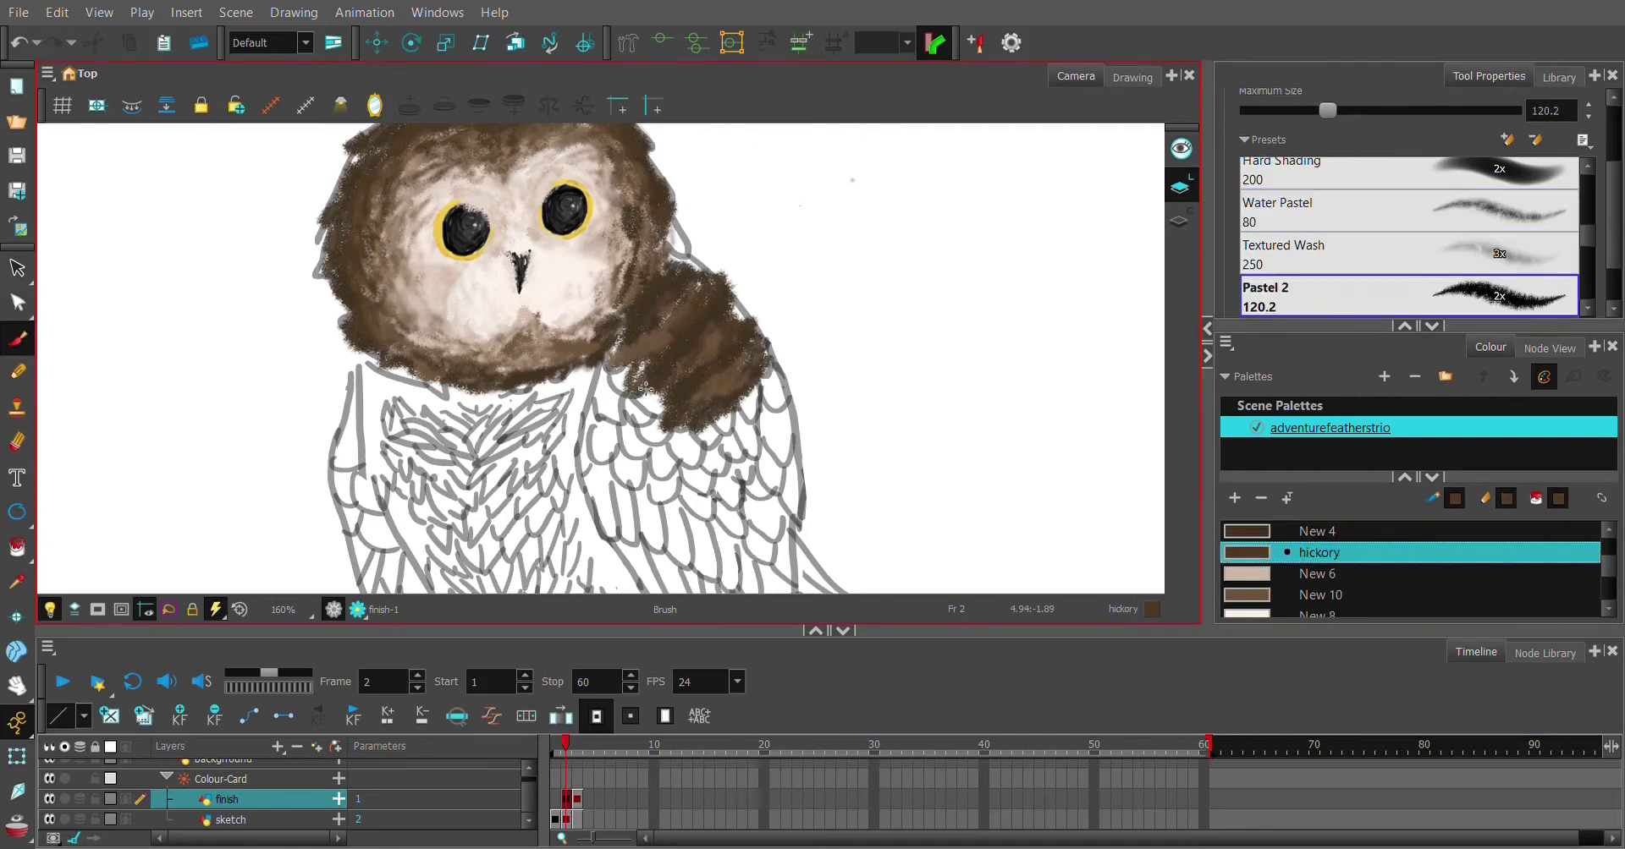
Extend the feather texture down the right wing with New 4 stripes blended using Water Pastel at size 80 in hickory
{"action": "key", "text": "ctrl+shift+z"}
{"action": "key", "text": "ctrl+shift+z"}
{"action": "key", "text": "ctrl+shift+z"}
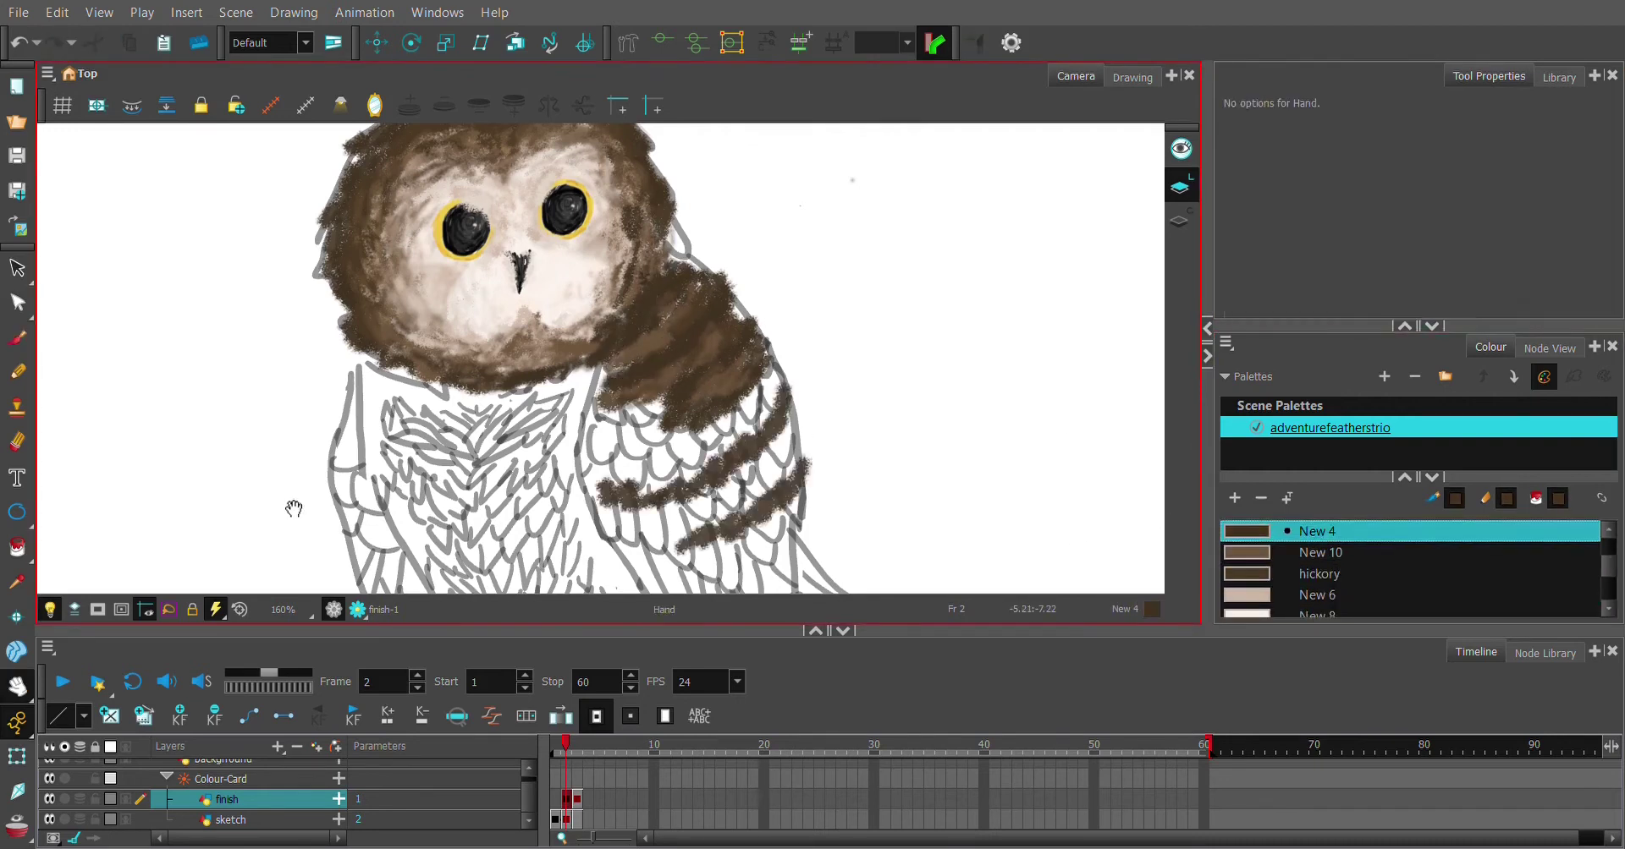
{"action": "scroll", "coordinate": [290, 508], "scroll_direction": "down", "scroll_amount": 2}
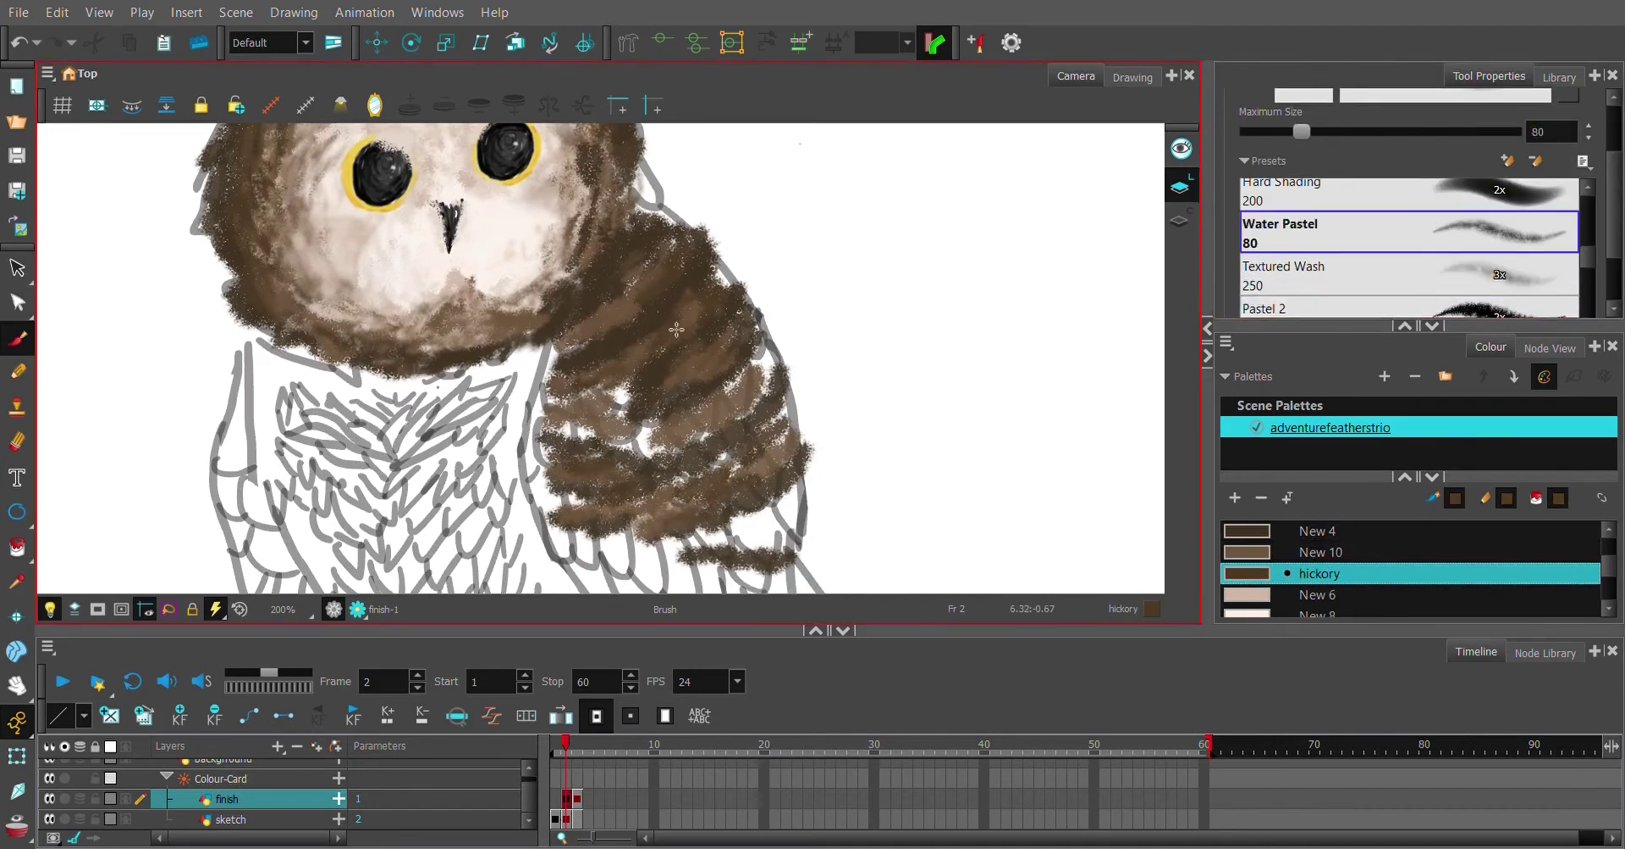
{"action": "left_click", "coordinate": [1270, 279]}
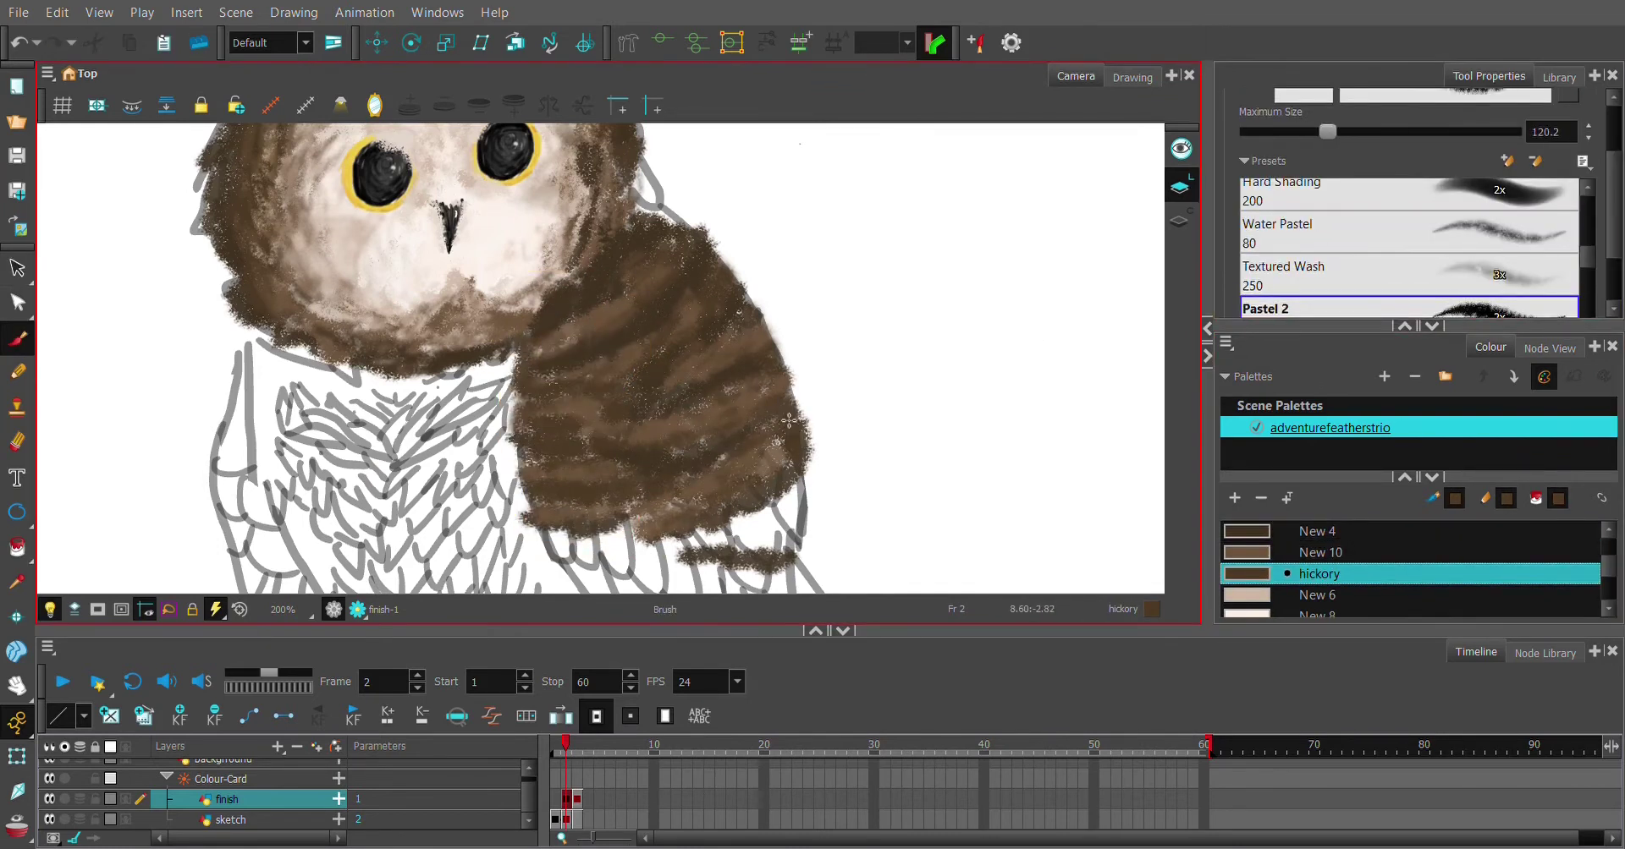
Rework the stray dark stripe below the wing and fill the gap at its lower right edge with brown pastel
{"action": "key", "text": "ctrl+z"}
{"action": "key", "text": "ctrl+z"}
{"action": "key", "text": "ctrl+z"}
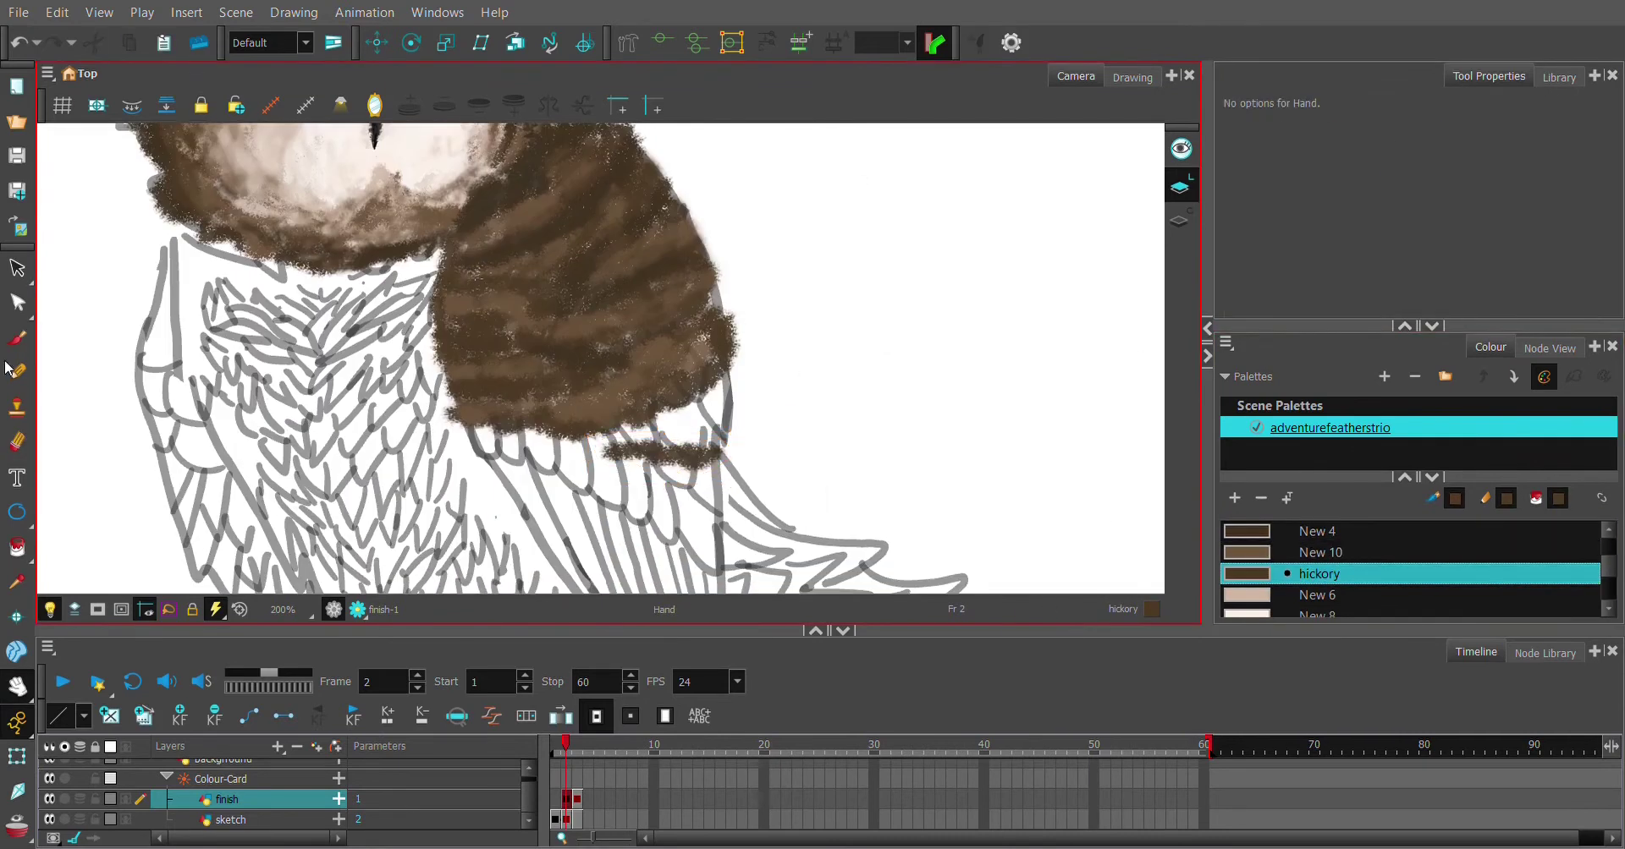
{"action": "key", "text": "alt+s"}
{"action": "left_click", "coordinate": [718, 470]}
{"action": "key", "text": "alt+b"}
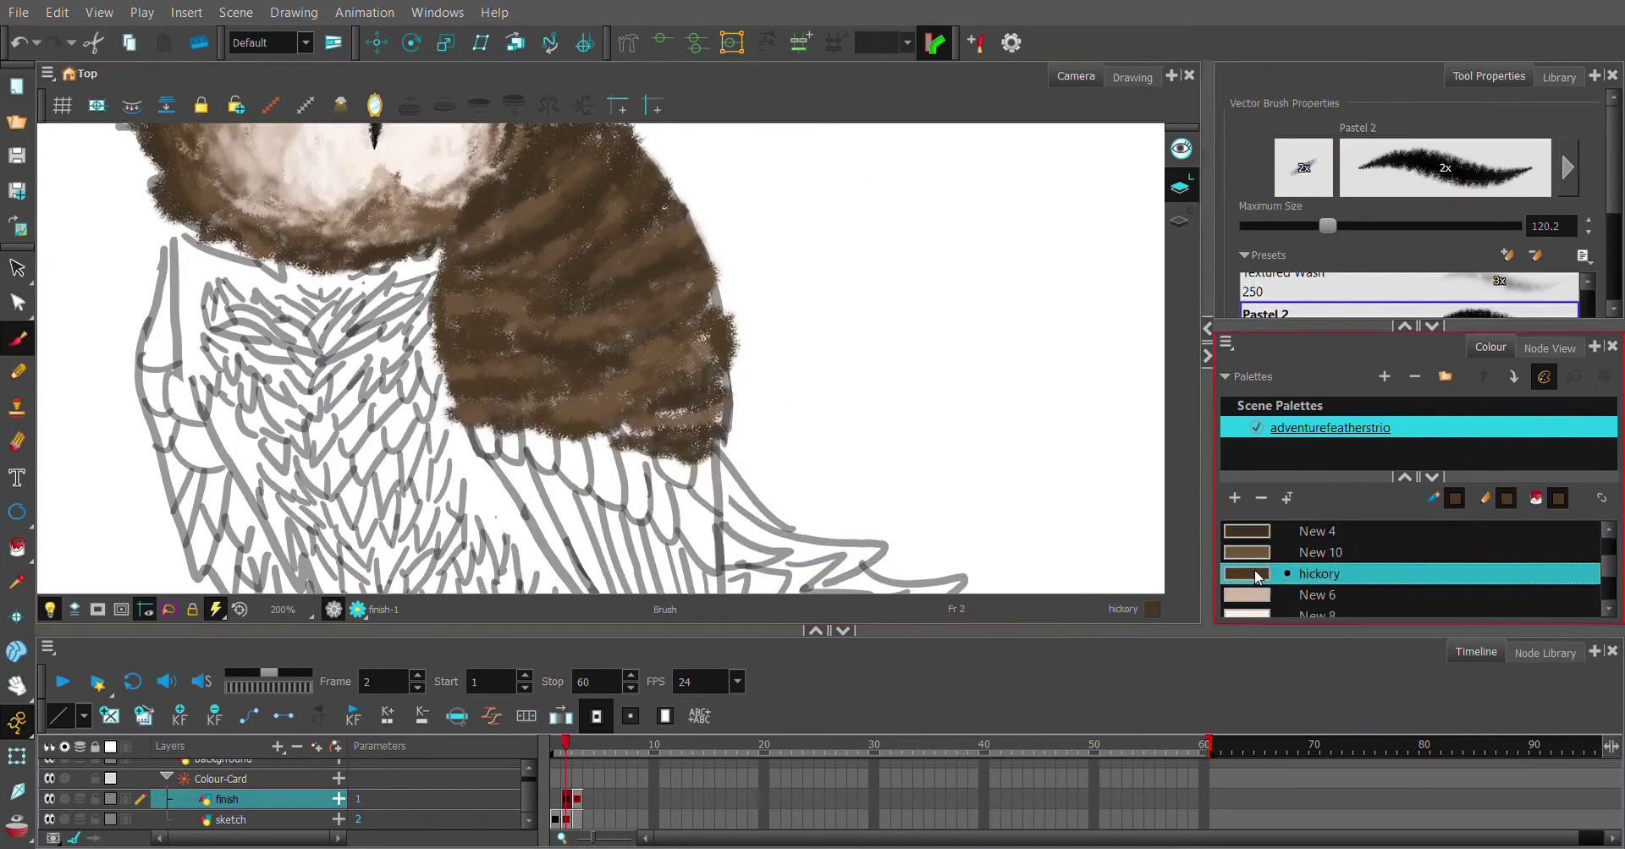
Try shading the wing's lower right corner with the Hard Shading brush at size 200 in New 4
{"action": "left_click", "coordinate": [1378, 229]}
{"action": "left_click", "coordinate": [1229, 558]}
{"action": "key", "text": "ctrl+z"}
{"action": "key", "text": "ctrl+z"}
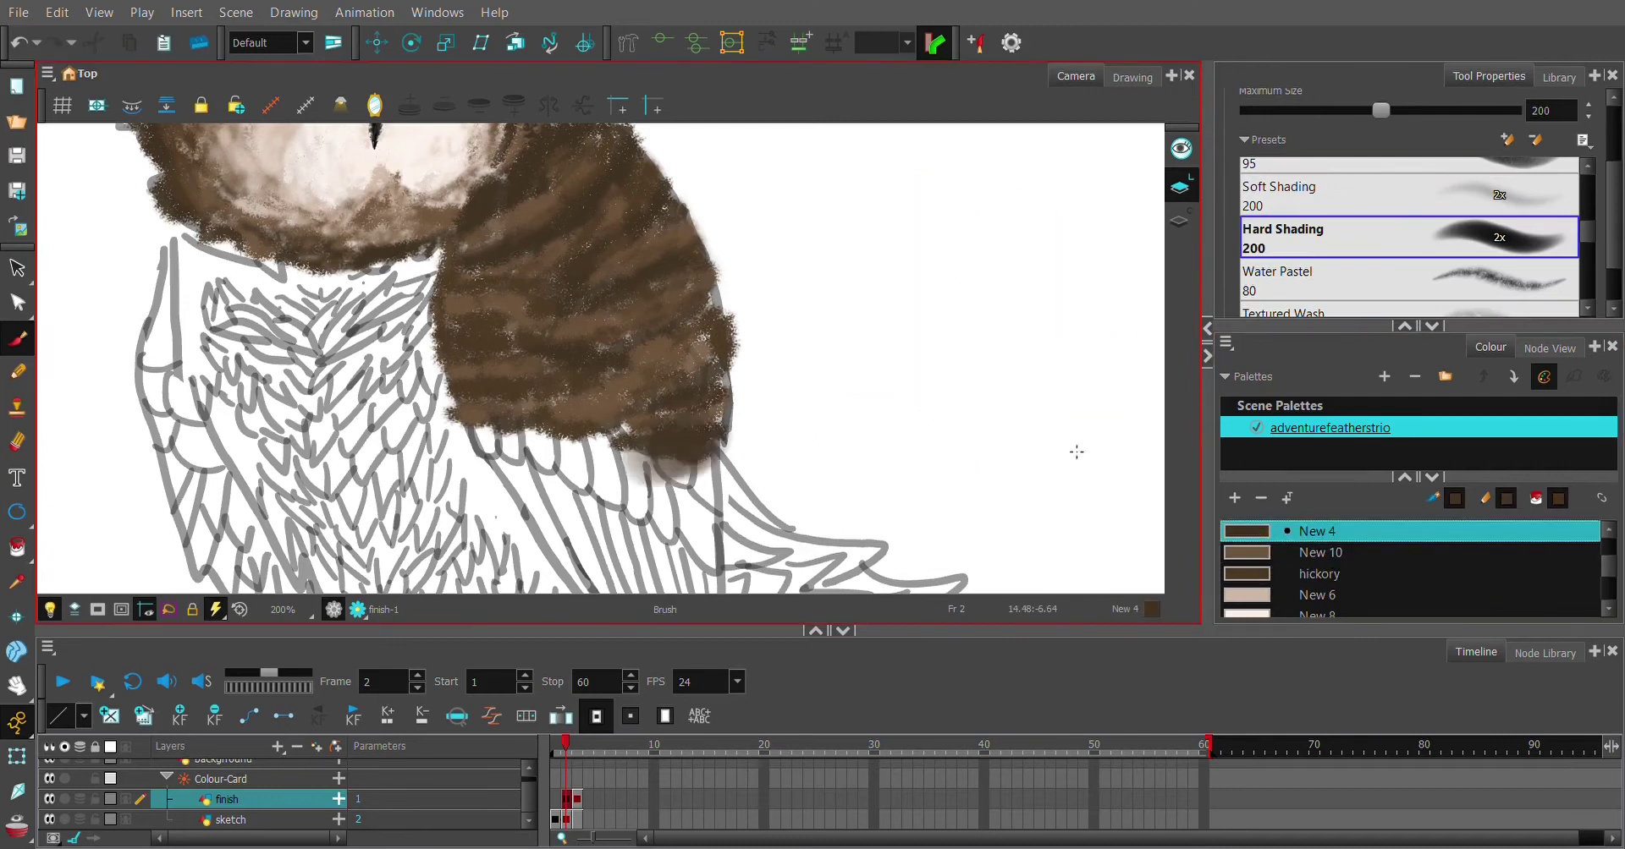
Undo the hard shading and finish the wing's lower right edge with Water Pastel 80 in hickory
{"action": "key", "text": "alt+e"}
{"action": "key", "text": "ctrl+z"}
{"action": "key", "text": "ctrl+z"}
{"action": "key", "text": "ctrl+z"}
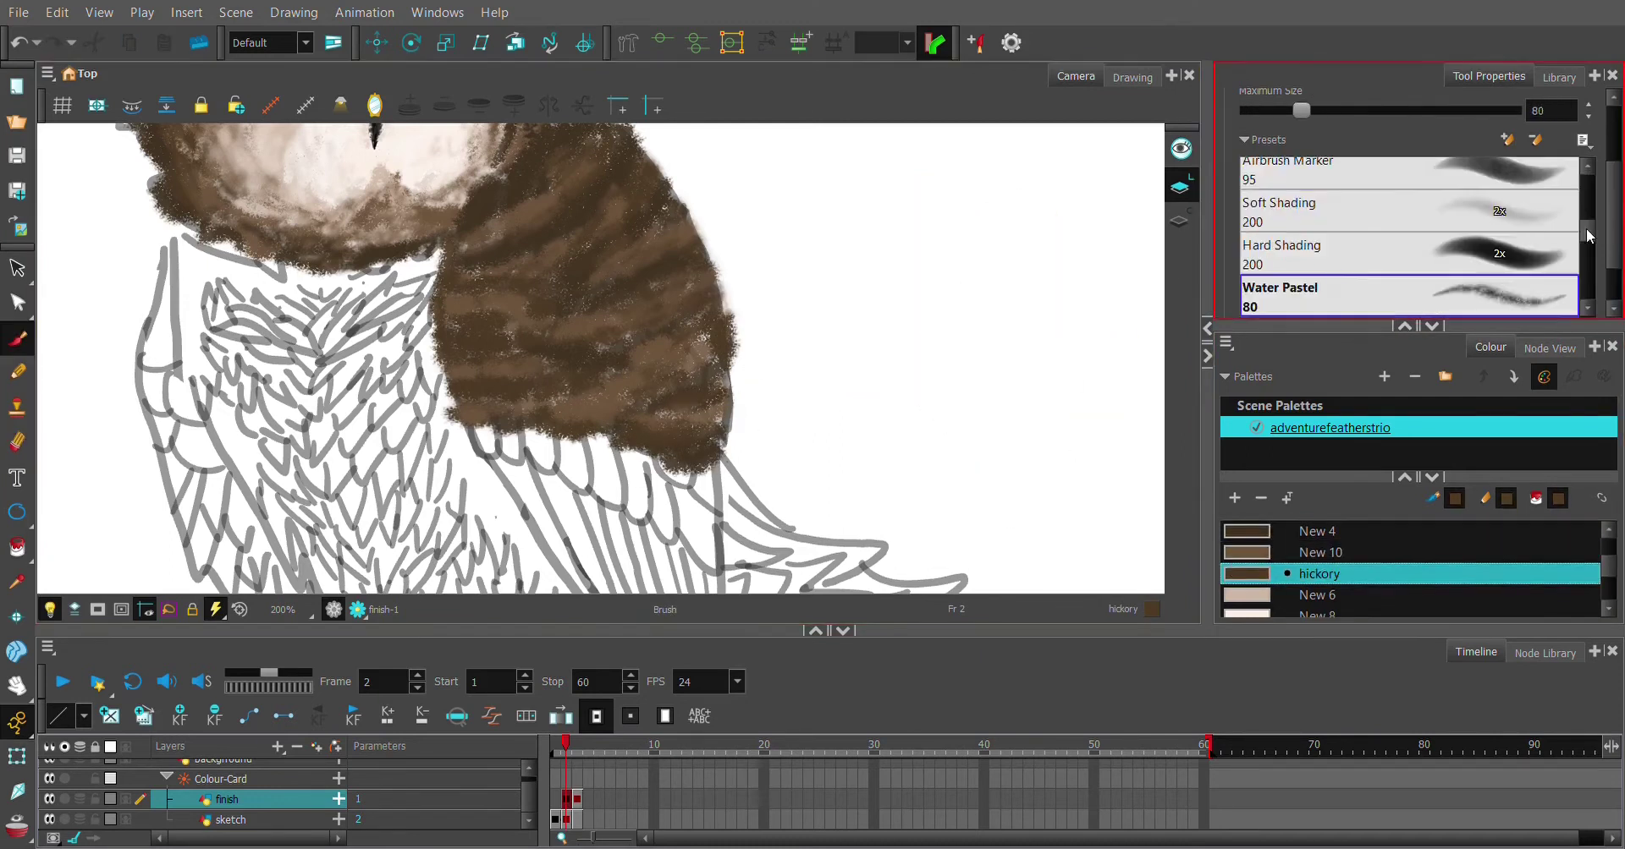
{"action": "key", "text": "space"}
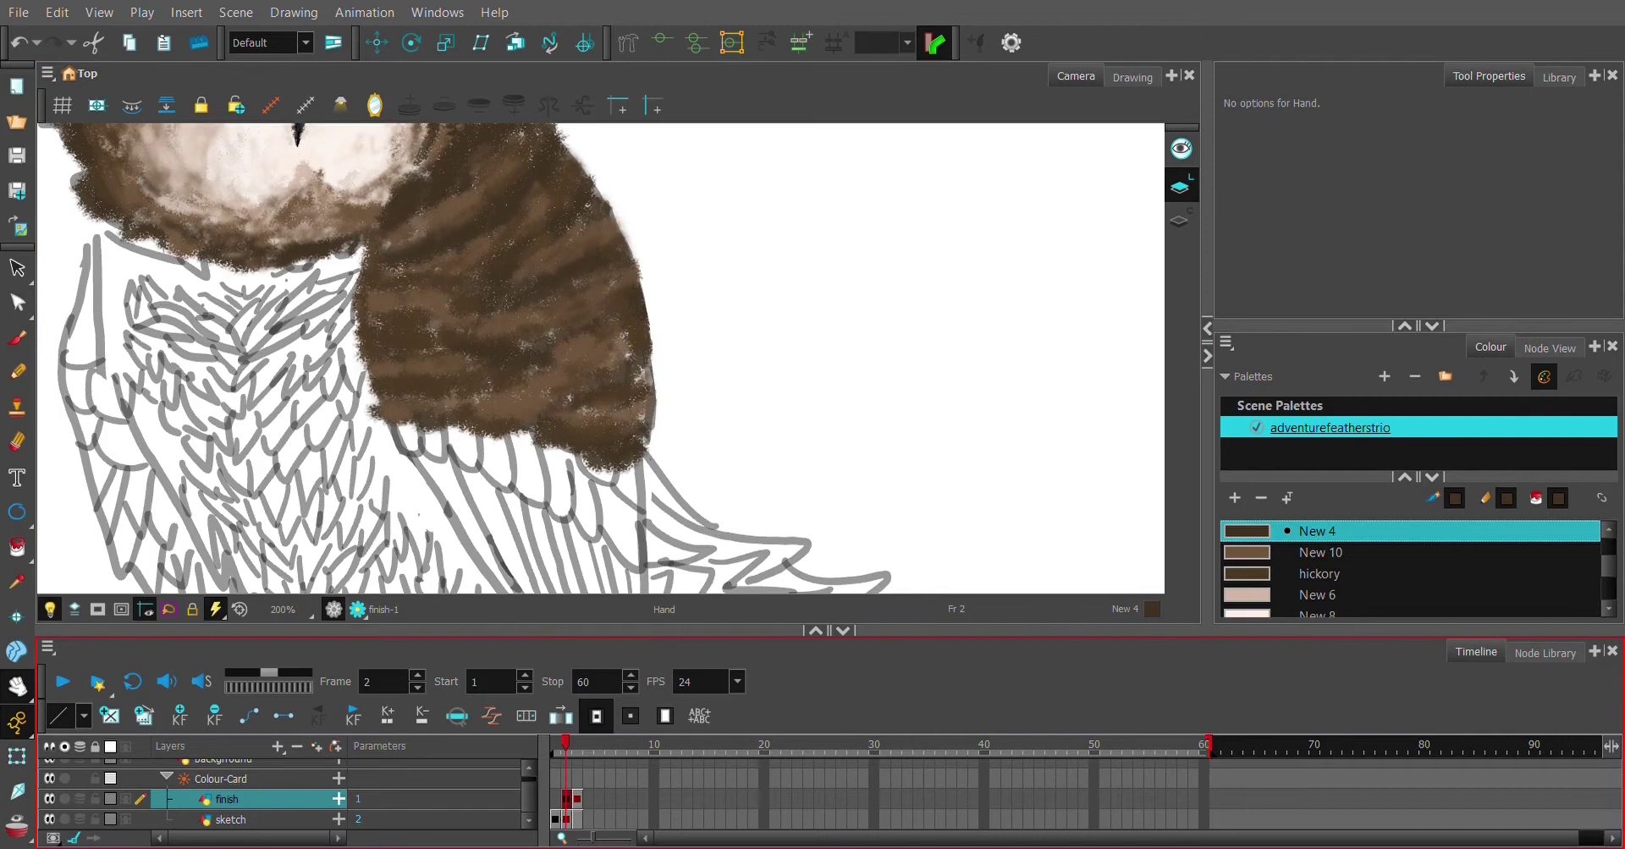
Paint a pale New 6 feather band along the lower edge of the brown wing
{"action": "key", "text": "ctrl+shift+z"}
{"action": "key", "text": "ctrl+shift+z"}
{"action": "key", "text": "ctrl+shift+z"}
{"action": "key", "text": "ctrl+shift+z"}
{"action": "key", "text": "ctrl+shift+z"}
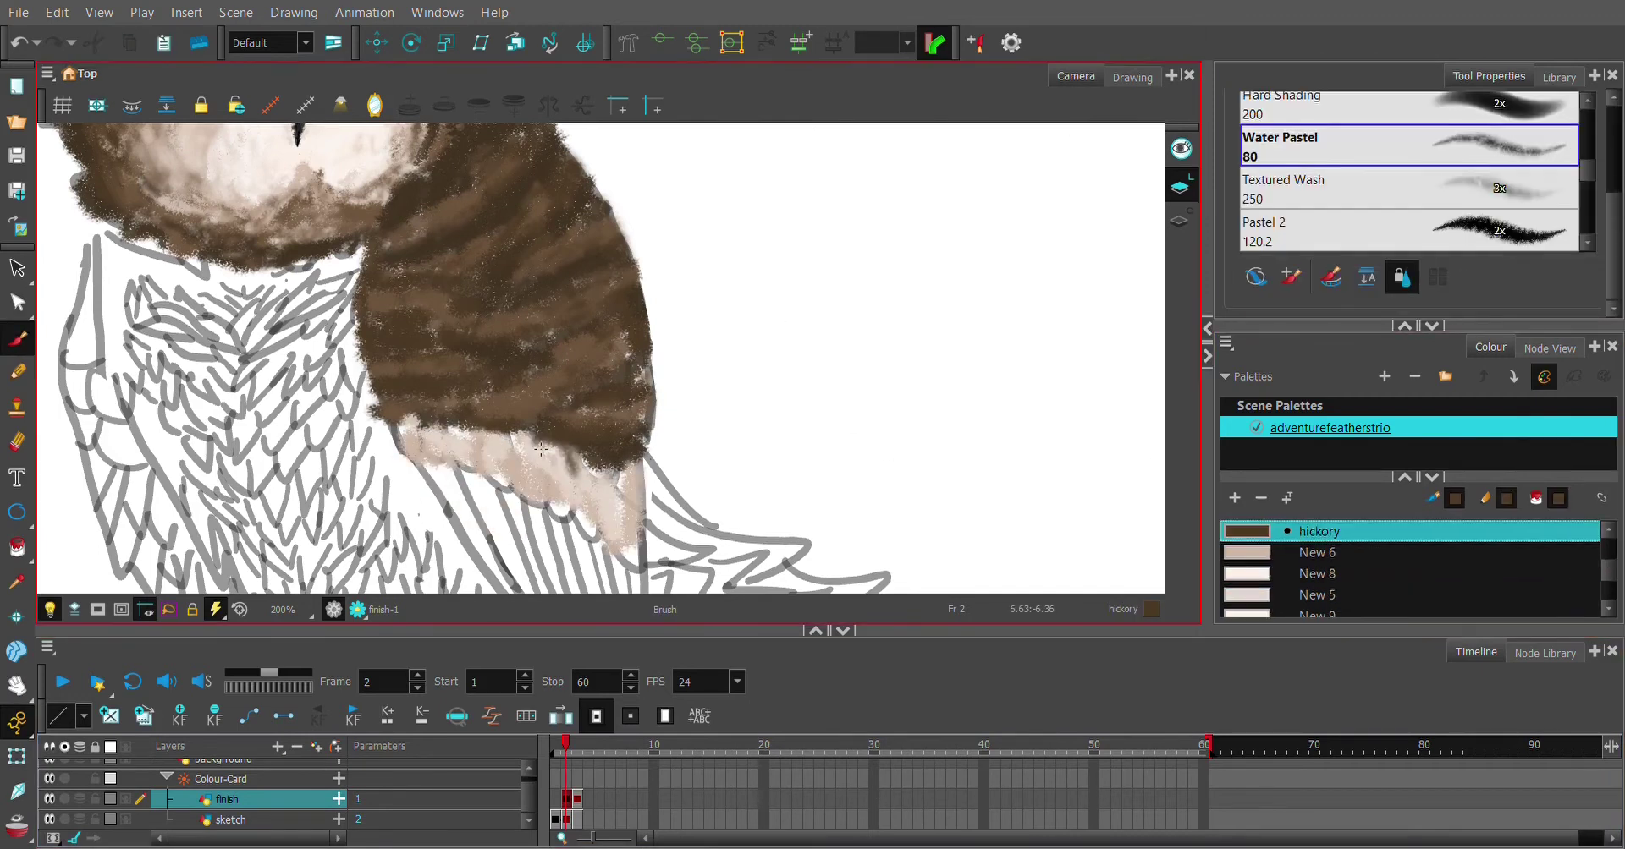
Blend the boundary between the brown wing and the pale band with hickory Water Pastel and New 8 Pastel 2 strokes
{"action": "key", "text": "ctrl+shift+z"}
{"action": "key", "text": "ctrl+shift+z"}
{"action": "key", "text": "ctrl+shift+z"}
{"action": "key", "text": "ctrl+shift+z"}
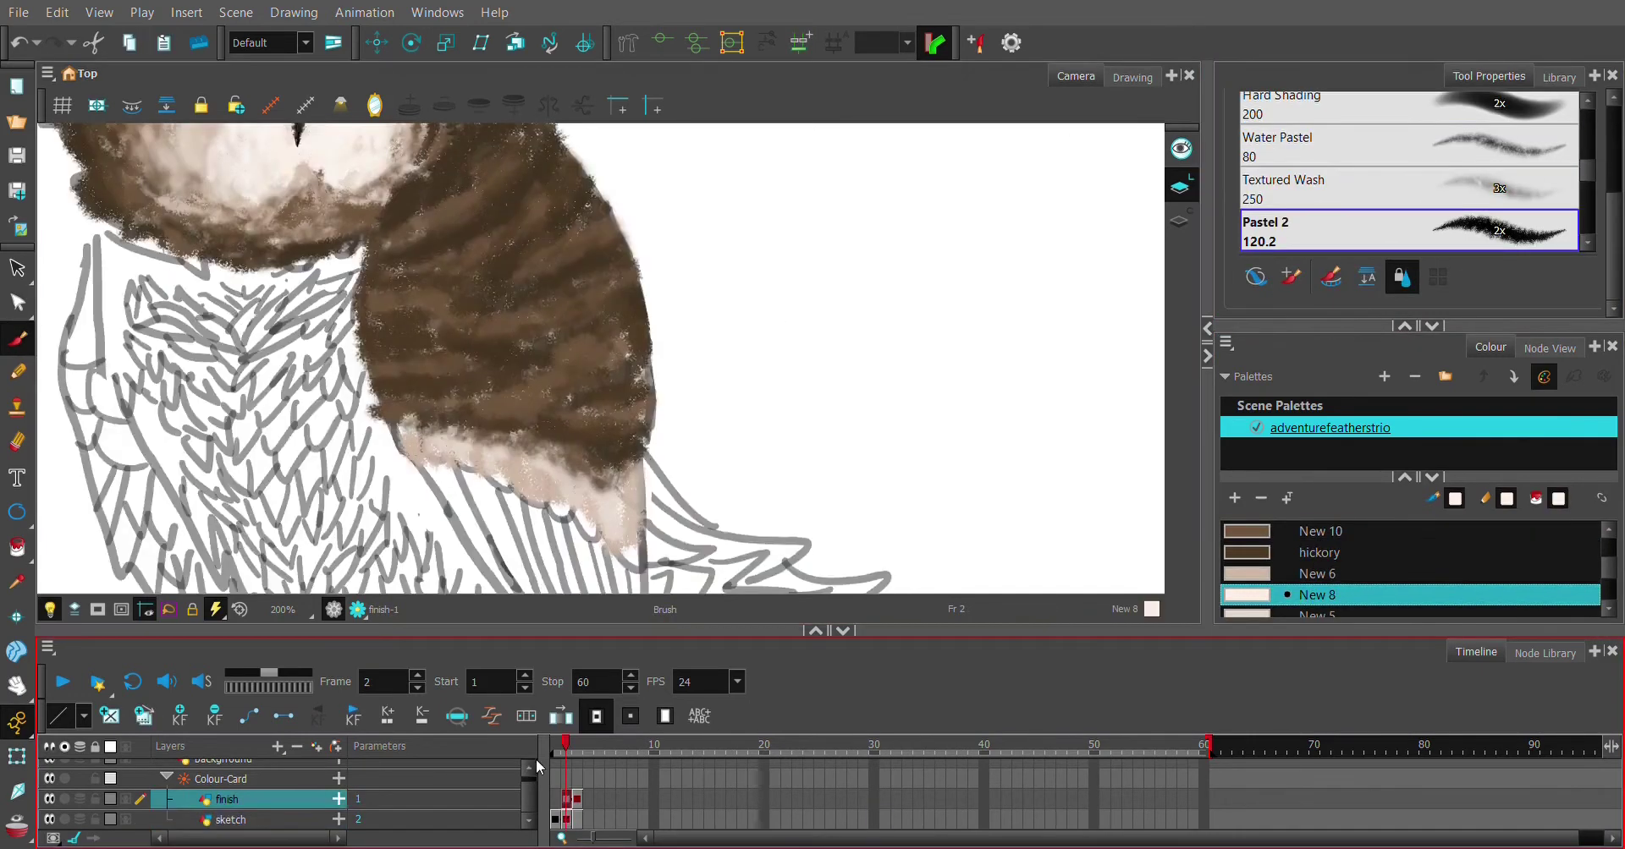
Paint the first long feather below the pale band in light grey New 20 with Pastel 2 at size 120.2
{"action": "key", "text": "ctrl+z"}
{"action": "key", "text": "ctrl+z"}
{"action": "key", "text": "ctrl+z"}
{"action": "key", "text": "ctrl+z"}
{"action": "key", "text": "ctrl+z"}
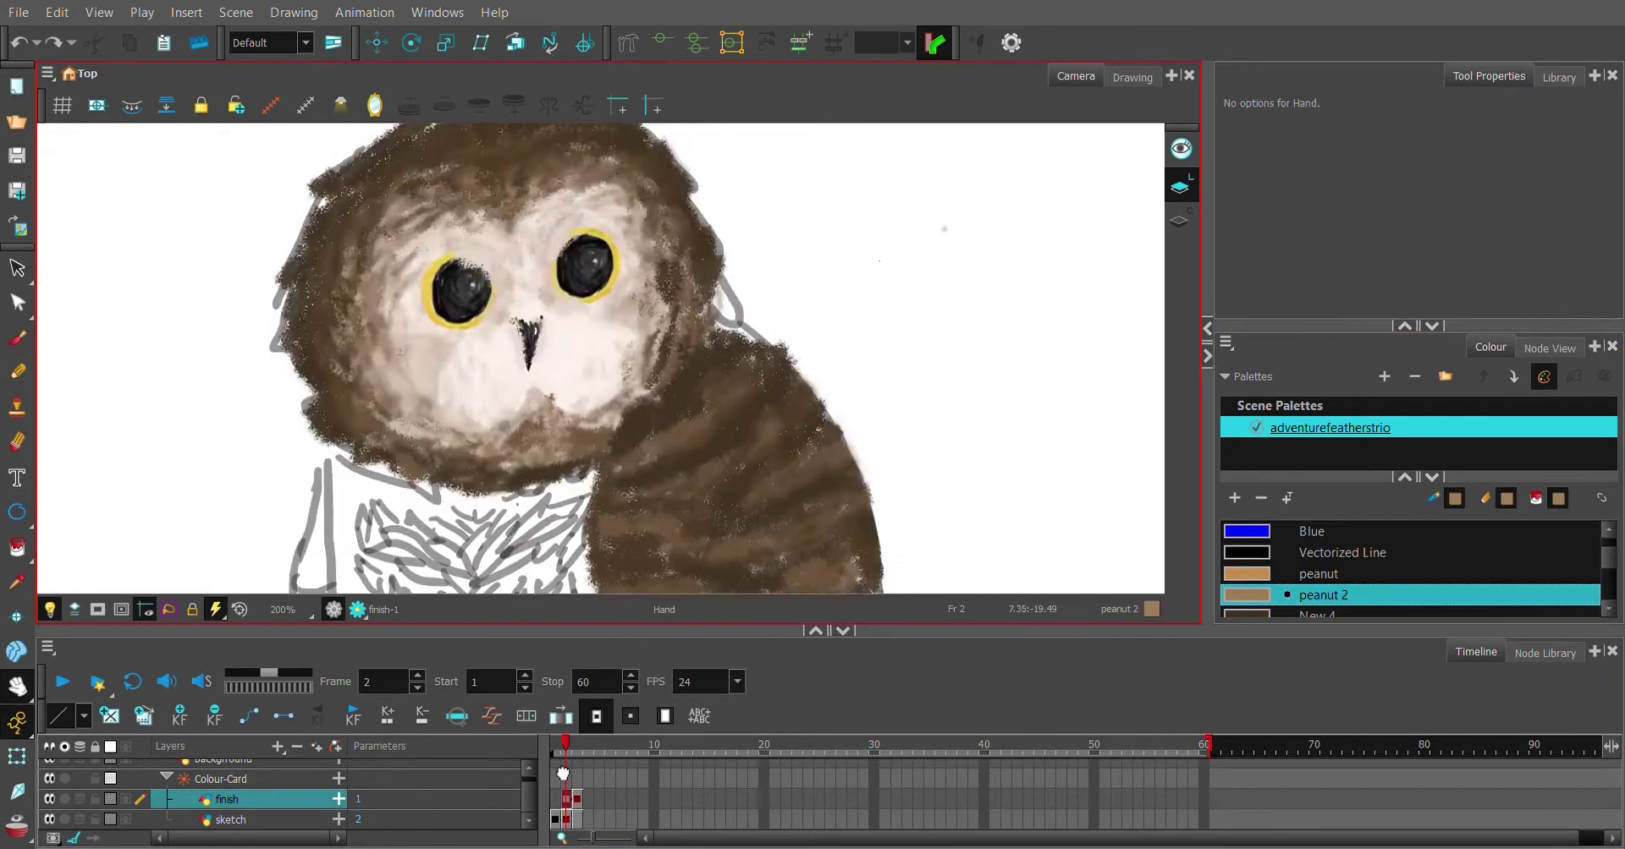
{"action": "key", "text": "ctrl+shift+z"}
{"action": "key", "text": "ctrl+shift+z"}
{"action": "key", "text": "ctrl+shift+z"}
{"action": "key", "text": "ctrl+shift+z"}
{"action": "key", "text": "ctrl+shift+z"}
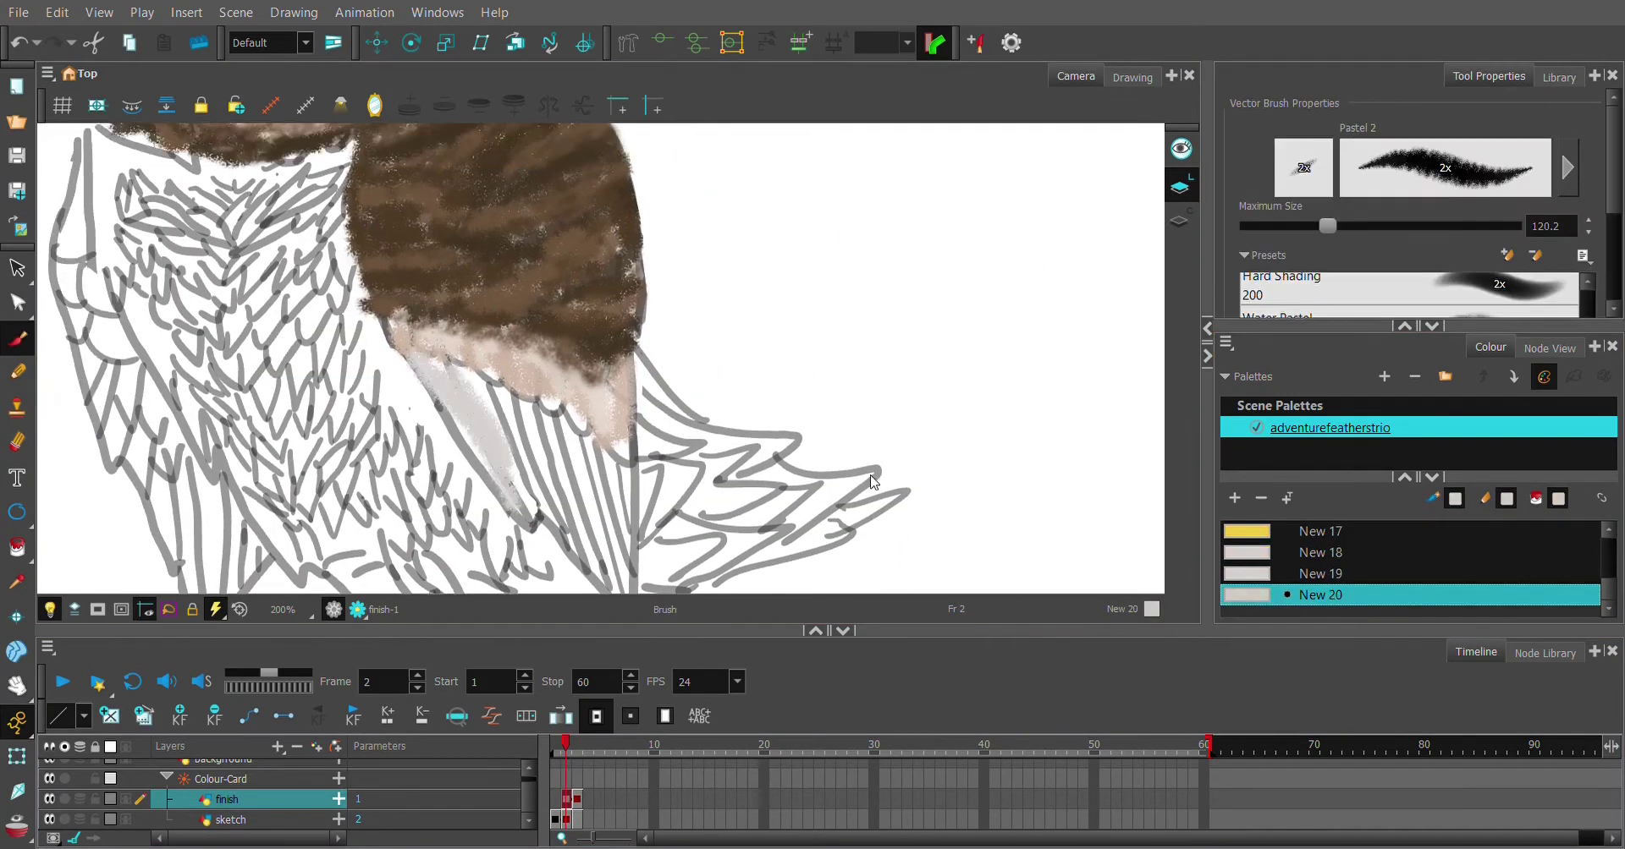
Shade and fill the long grey feather with New 20 and New 21 tones
{"action": "key", "text": "ctrl+z"}
{"action": "key", "text": "ctrl+z"}
{"action": "key", "text": "ctrl+shift+z"}
{"action": "key", "text": "ctrl+shift+z"}
{"action": "key", "text": "ctrl+shift+z"}
{"action": "key", "text": "ctrl+shift+z"}
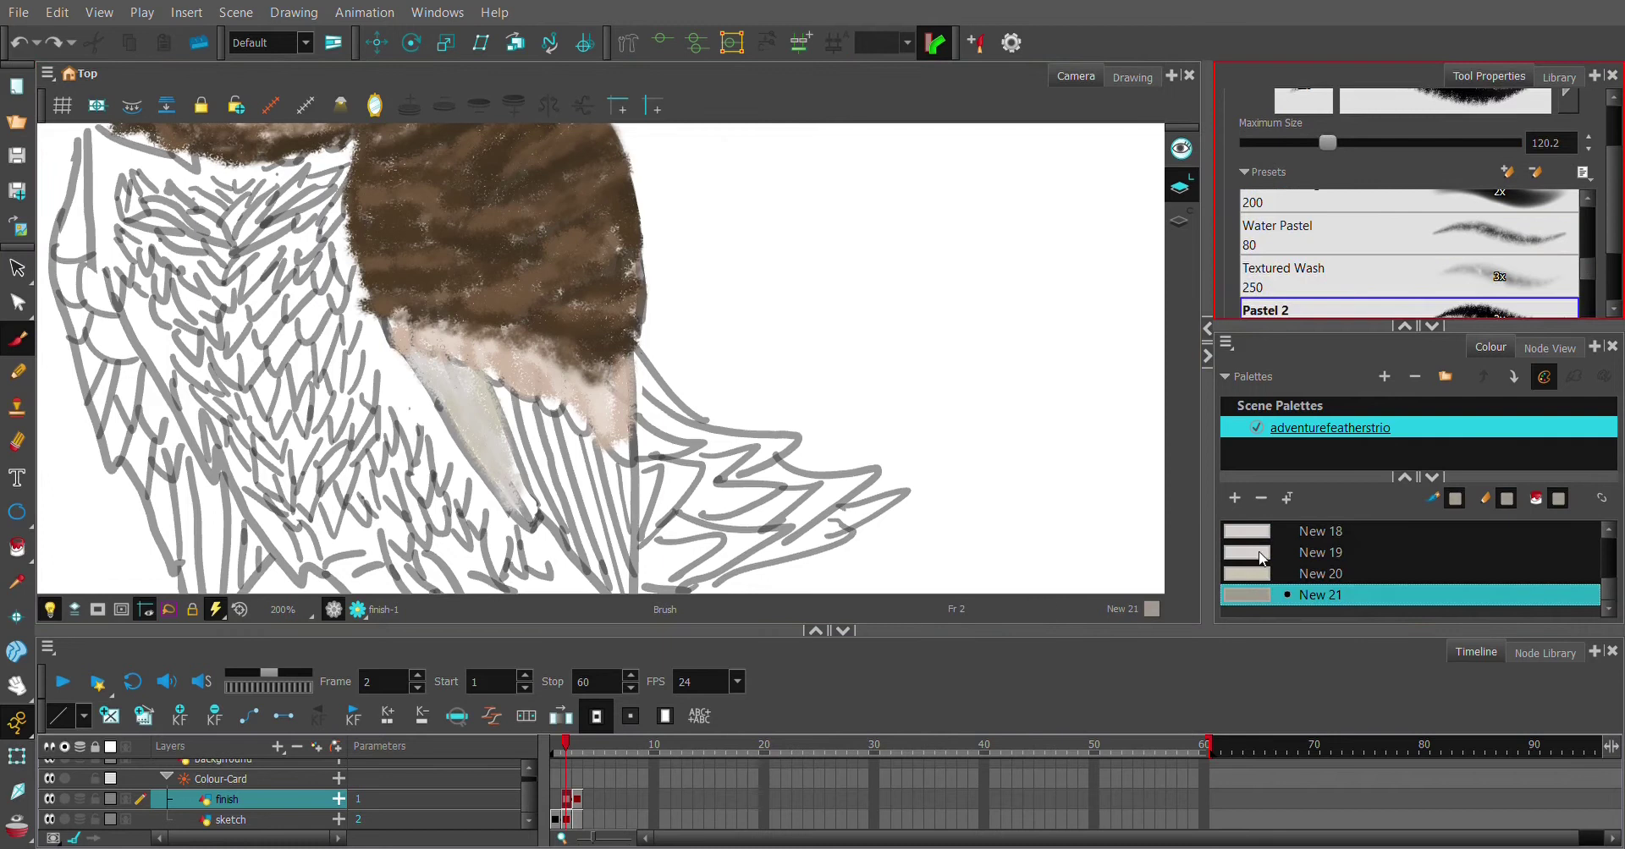
{"action": "key", "text": "ctrl+shift+z"}
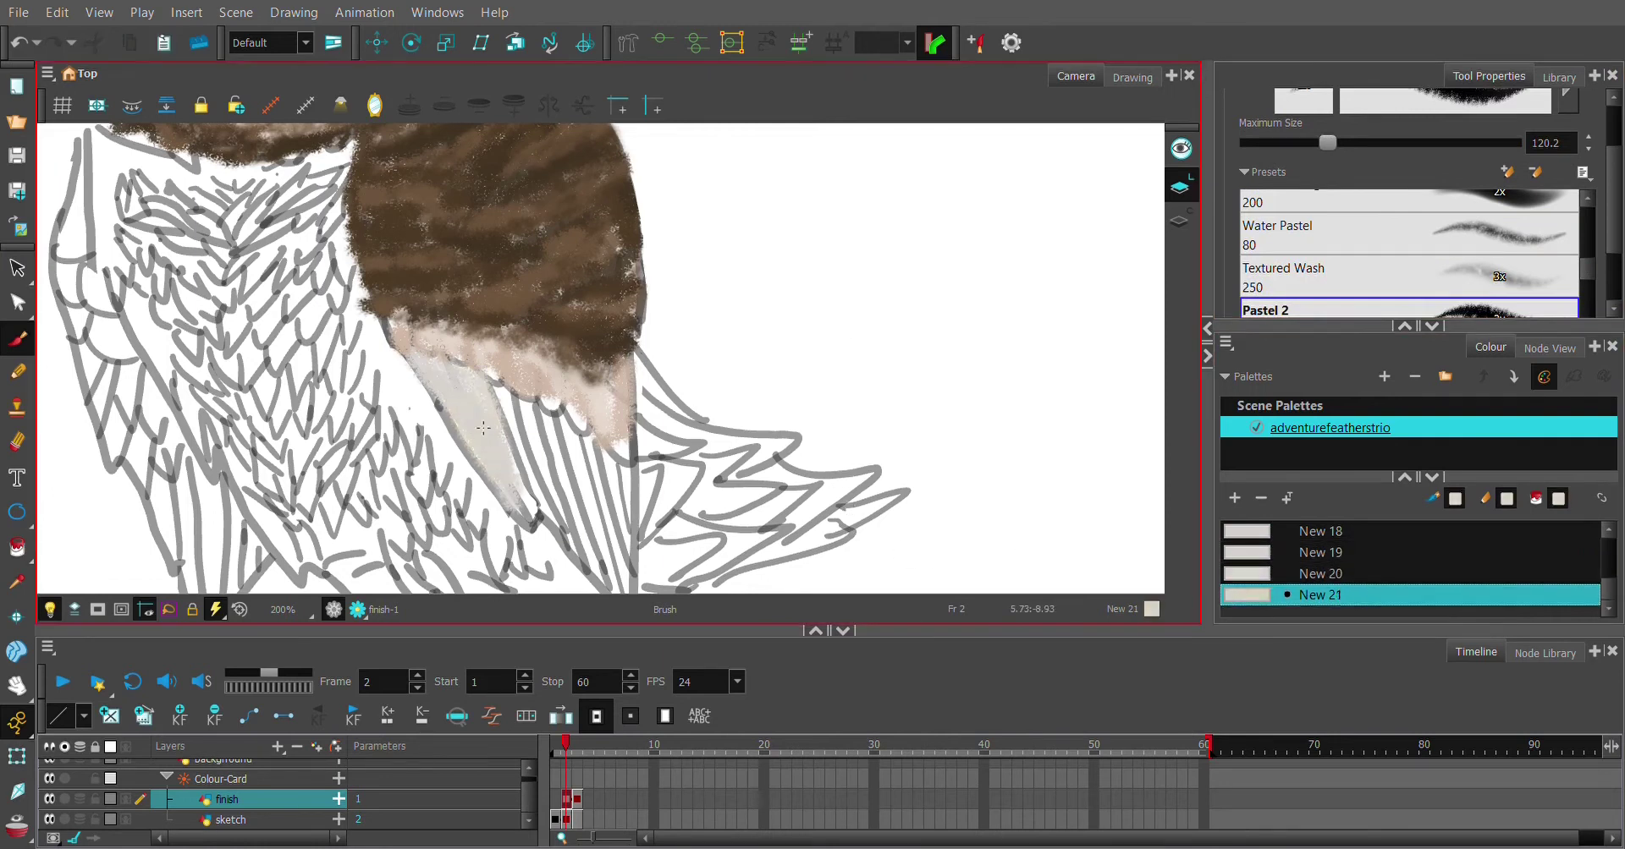
Move the light grey feather strokes off the wing onto the blank canvas beside the owl
{"action": "key", "text": "ctrl+z"}
{"action": "key", "text": "ctrl+z"}
{"action": "key", "text": "ctrl+z"}
{"action": "key", "text": "ctrl+z"}
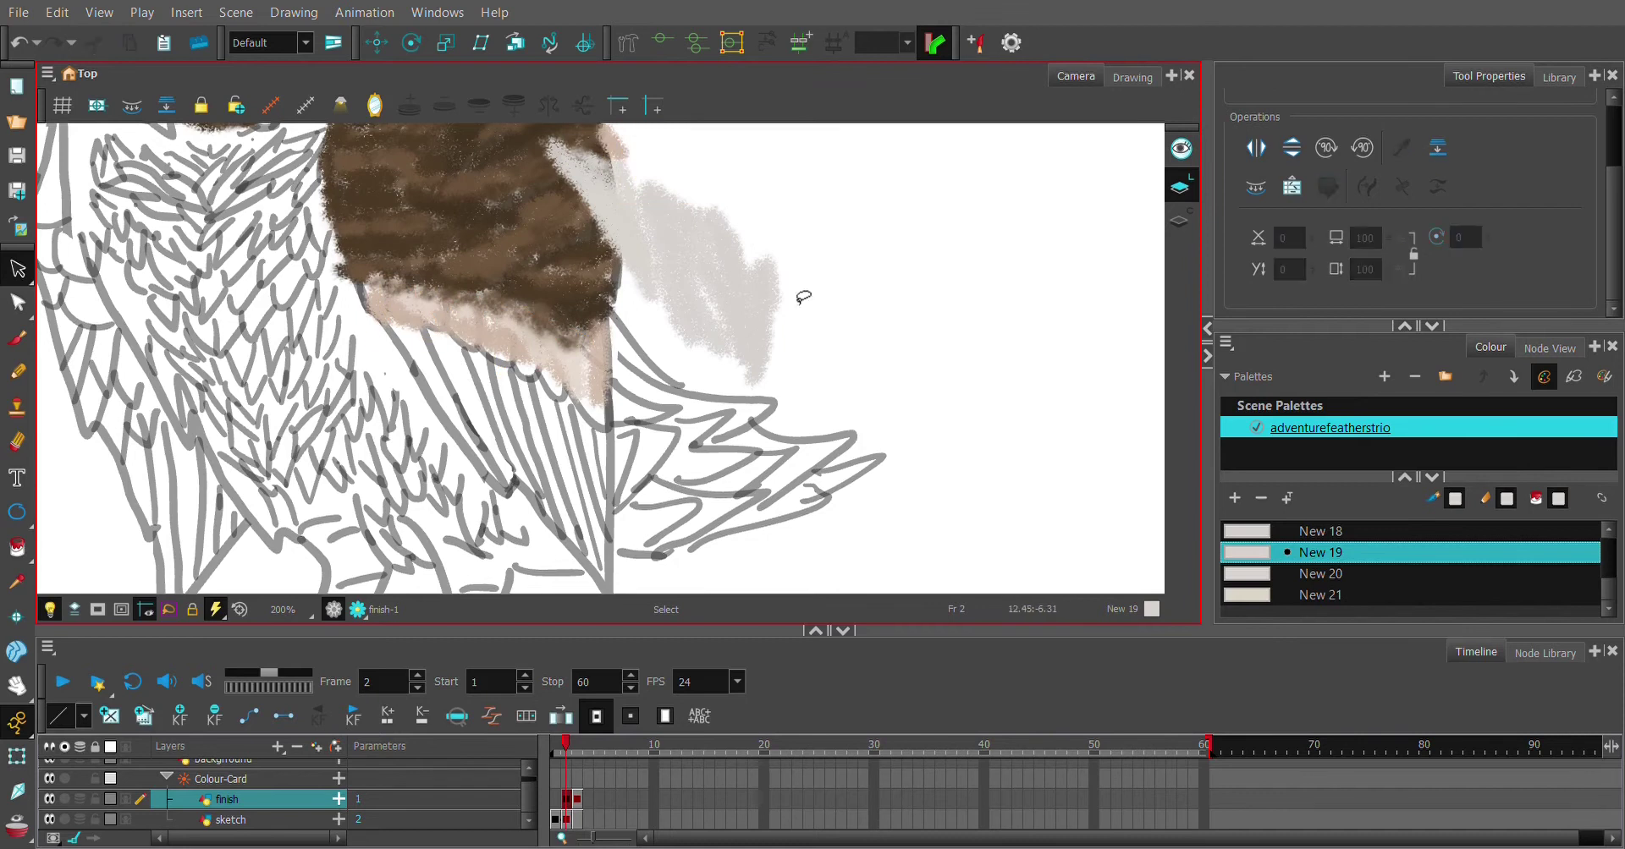
{"action": "left_click_drag", "start_coordinate": [749, 193], "coordinate": [740, 275]}
{"action": "key", "text": "ctrl+z"}
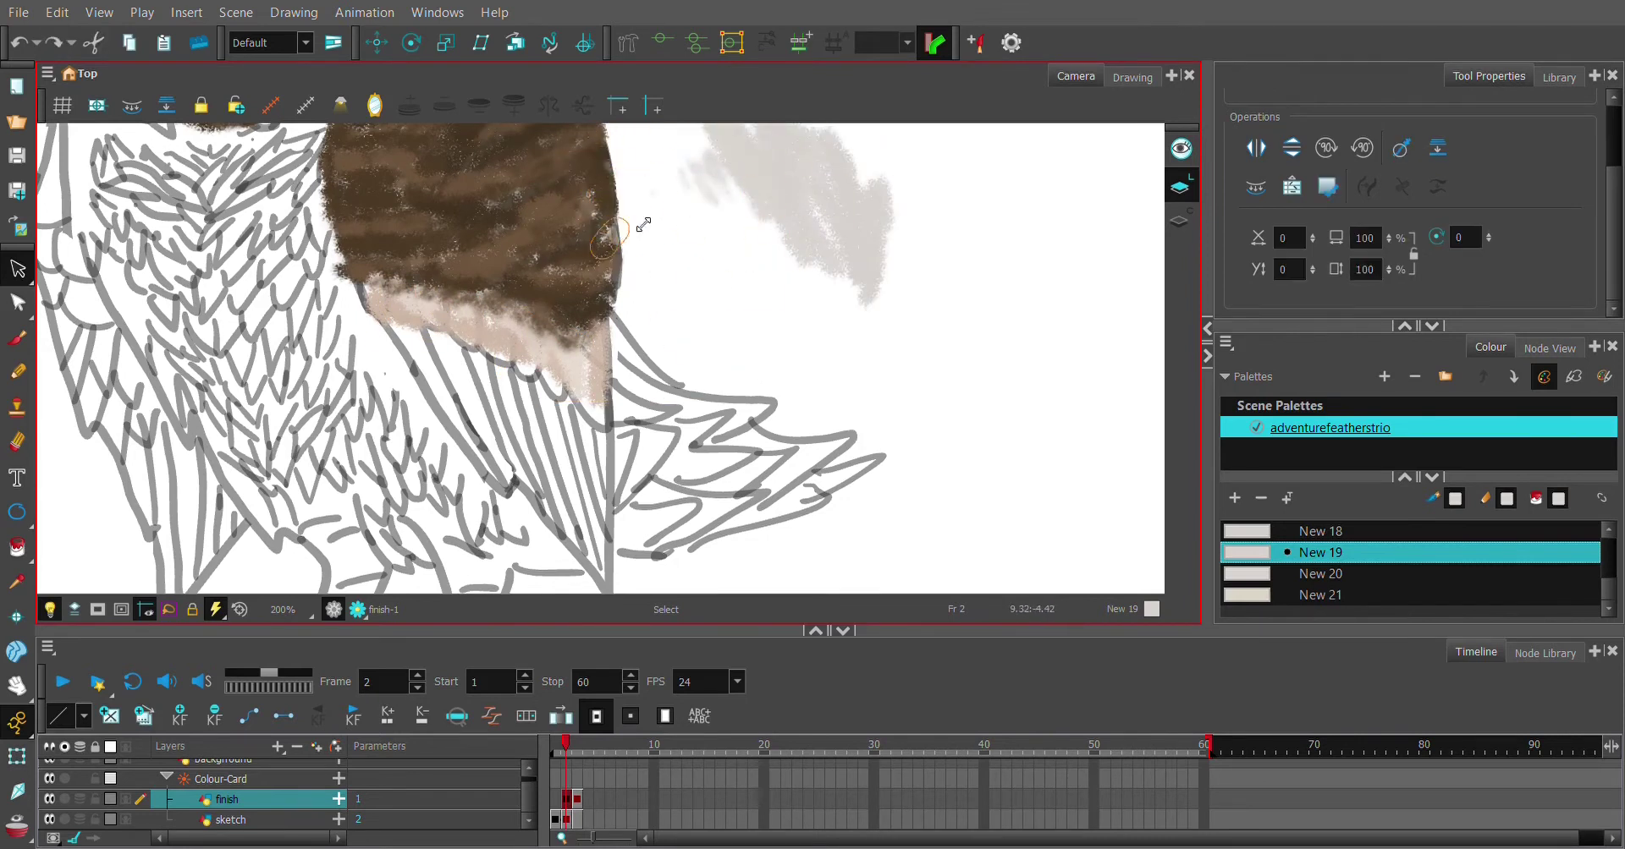
Select the pale band strokes below the brown wing and stretch them down over the long feathers toward the wing tip
{"action": "key", "text": "ctrl+shift+z"}
{"action": "key", "text": "ctrl+shift+z"}
{"action": "key", "text": "ctrl+shift+z"}
{"action": "key", "text": "ctrl+shift+z"}
{"action": "key", "text": "ctrl+shift+z"}
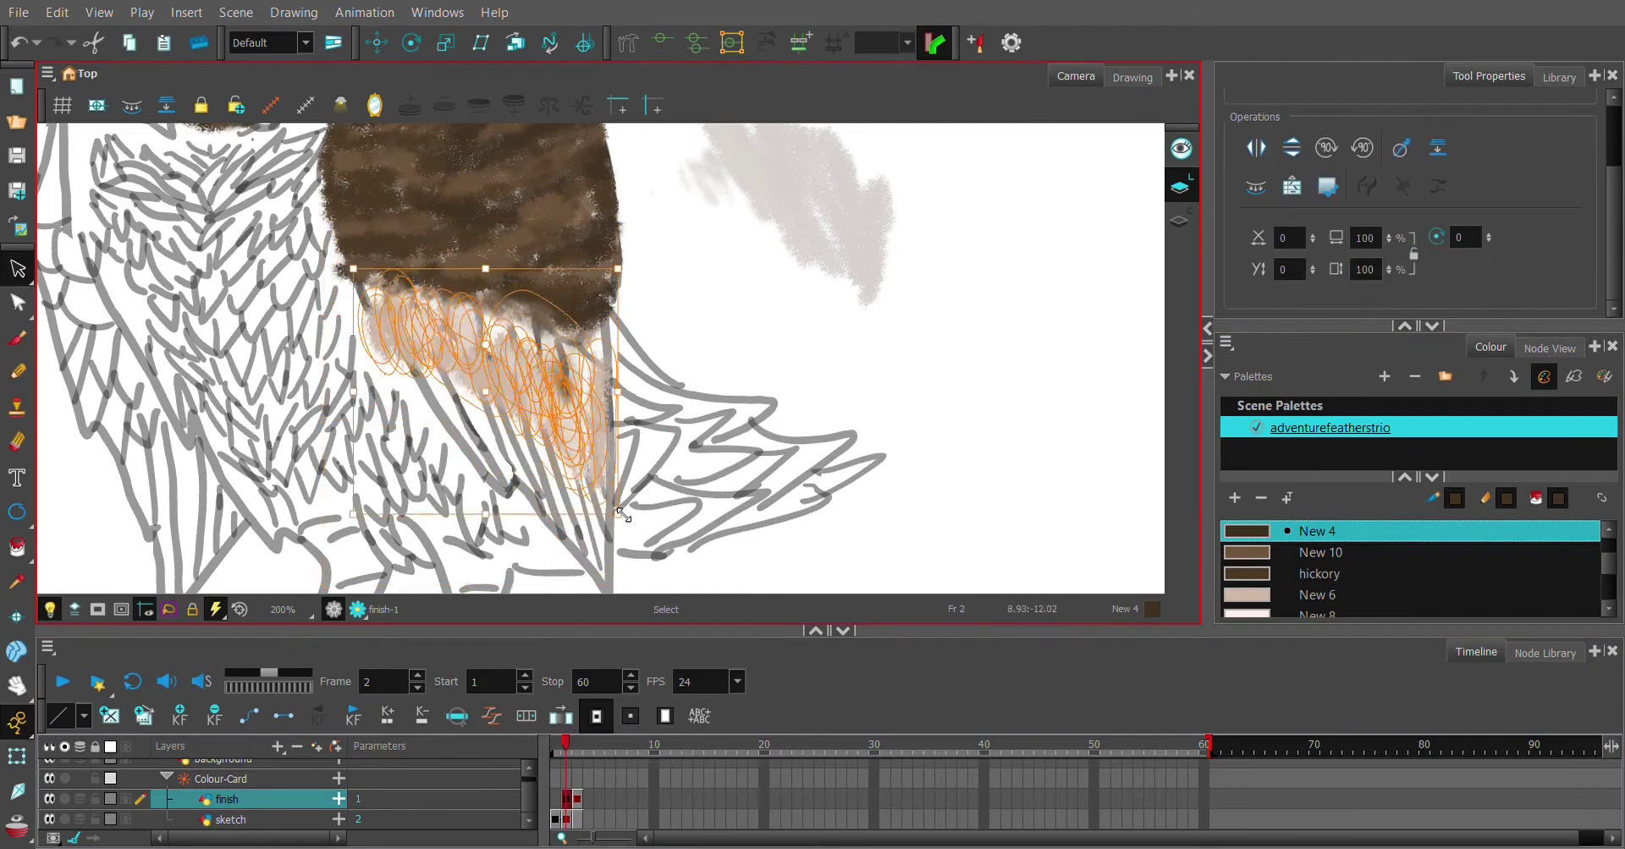
{"action": "mouse_move", "coordinate": [622, 513]}
{"action": "left_mouse_down"}
{"action": "mouse_move", "coordinate": [592, 550]}
{"action": "mouse_move", "coordinate": [444, 554]}
{"action": "left_mouse_up"}
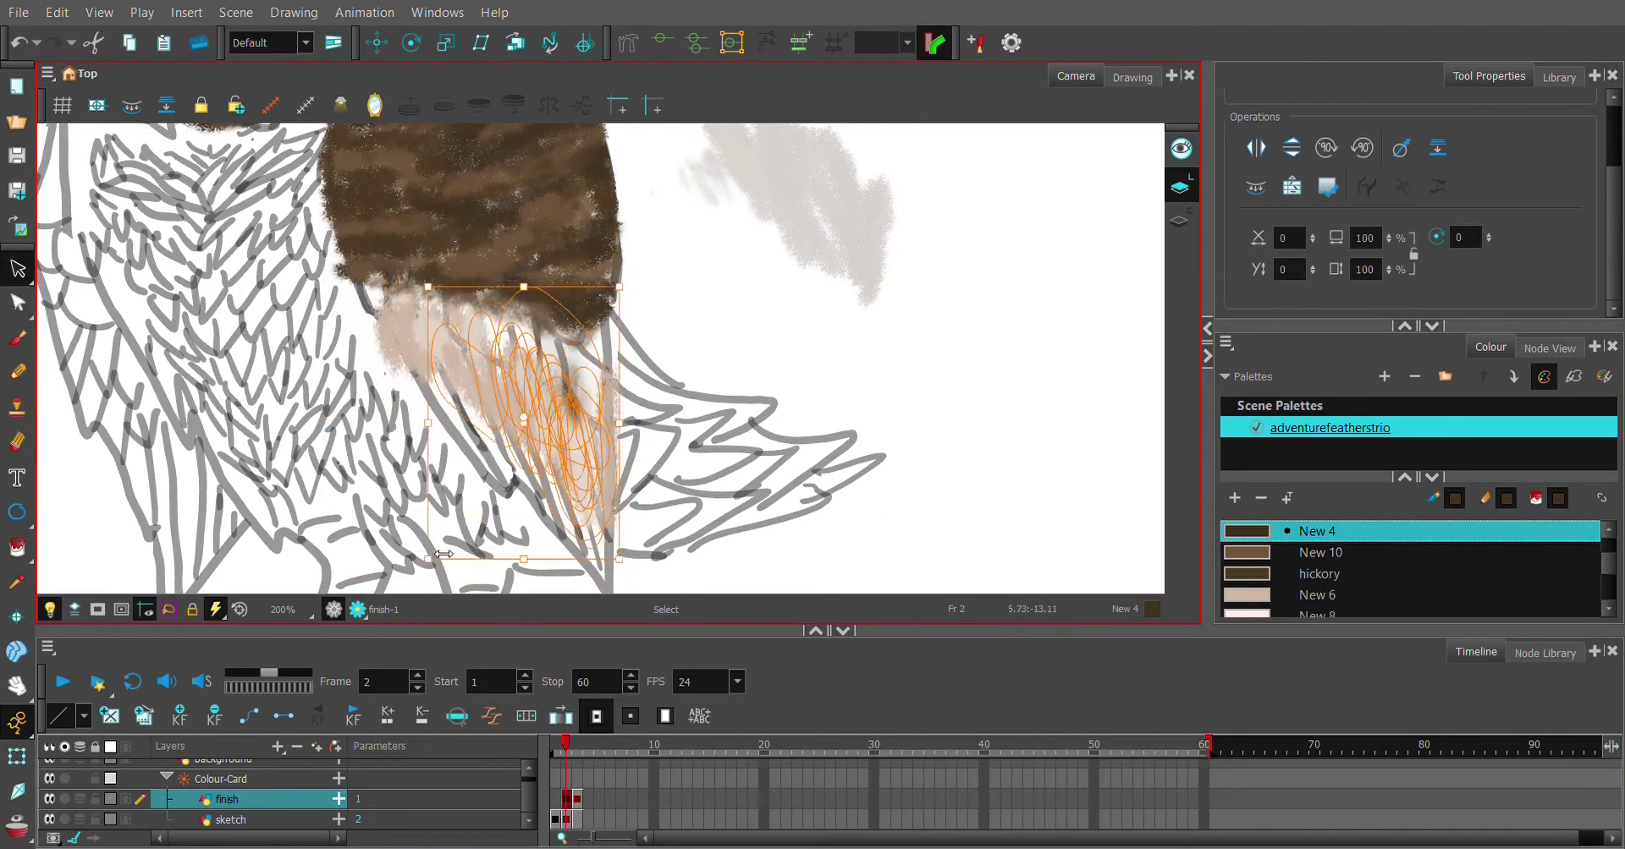
{"action": "left_click", "coordinate": [711, 505]}
{"action": "key", "text": "ctrl+z"}
{"action": "key", "text": "ctrl+z"}
{"action": "key", "text": "ctrl+z"}
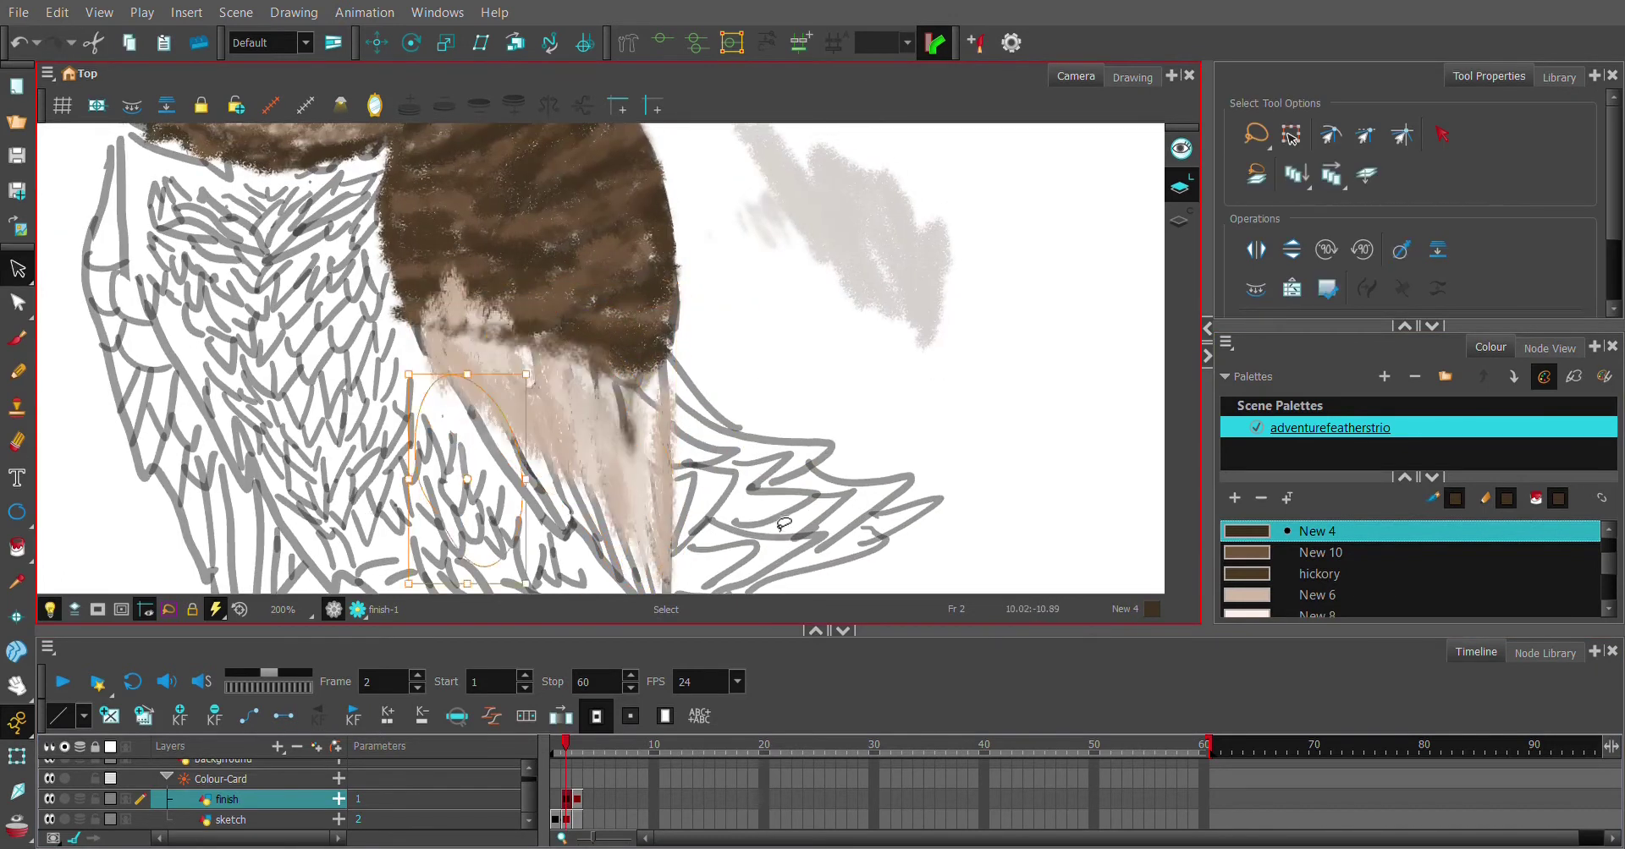
Fill the lower wing down to its tip with New 6 and New 5 Pastel 2 strokes at size 120.2
{"action": "key", "text": "ctrl+shift+z"}
{"action": "key", "text": "ctrl+shift+z"}
{"action": "scroll", "coordinate": [751, 372], "scroll_direction": "down", "scroll_amount": 3}
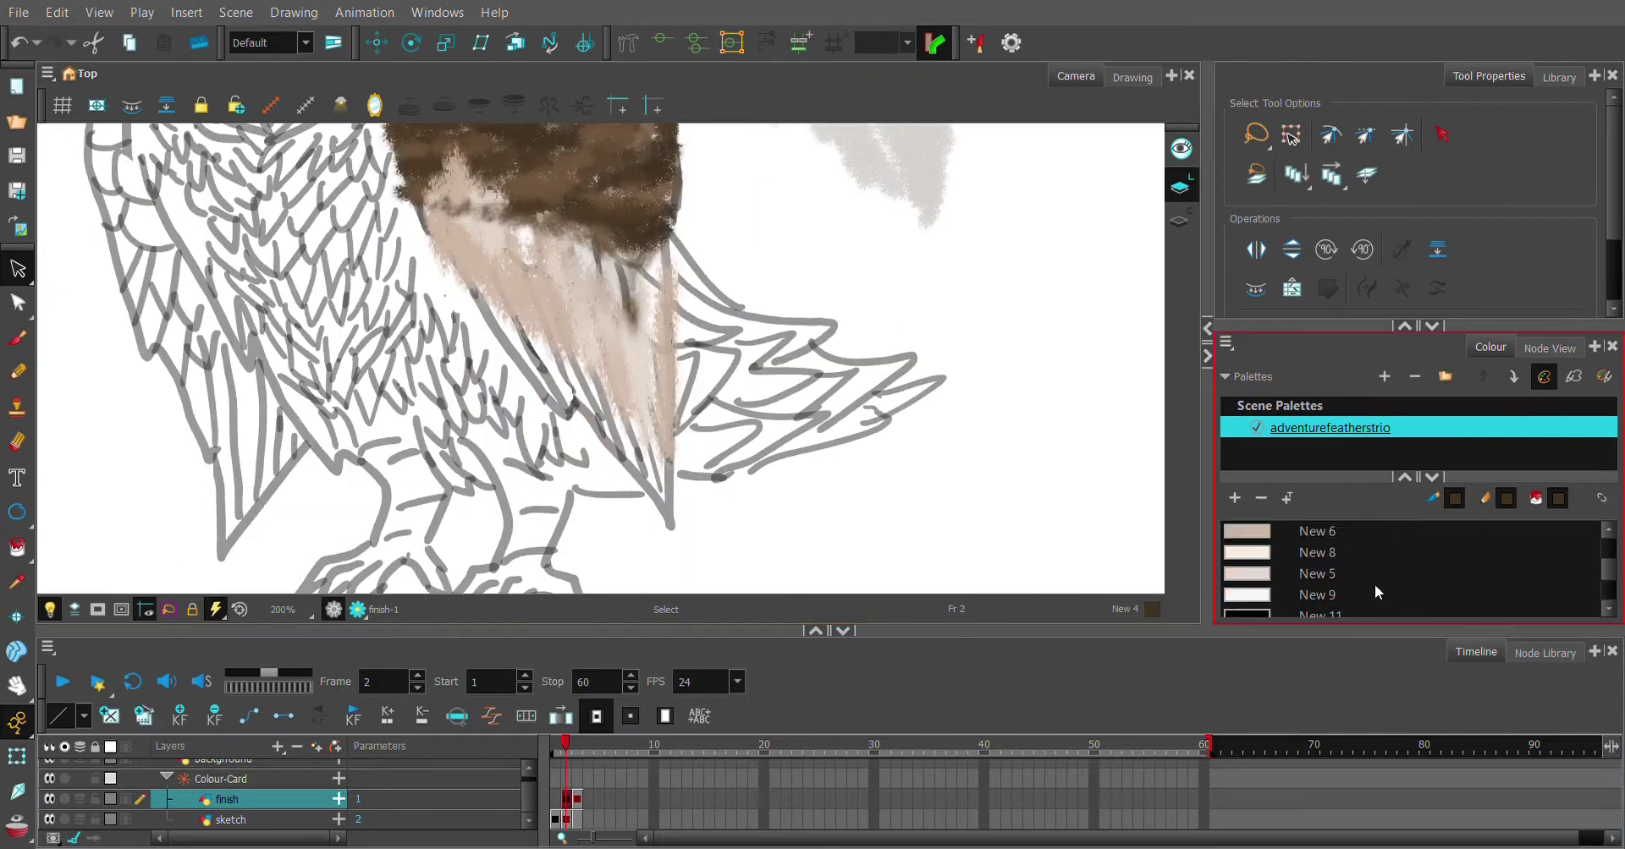
{"action": "key", "text": "alt+b"}
{"action": "left_click", "coordinate": [1320, 595]}
{"action": "key", "text": "semicolon"}
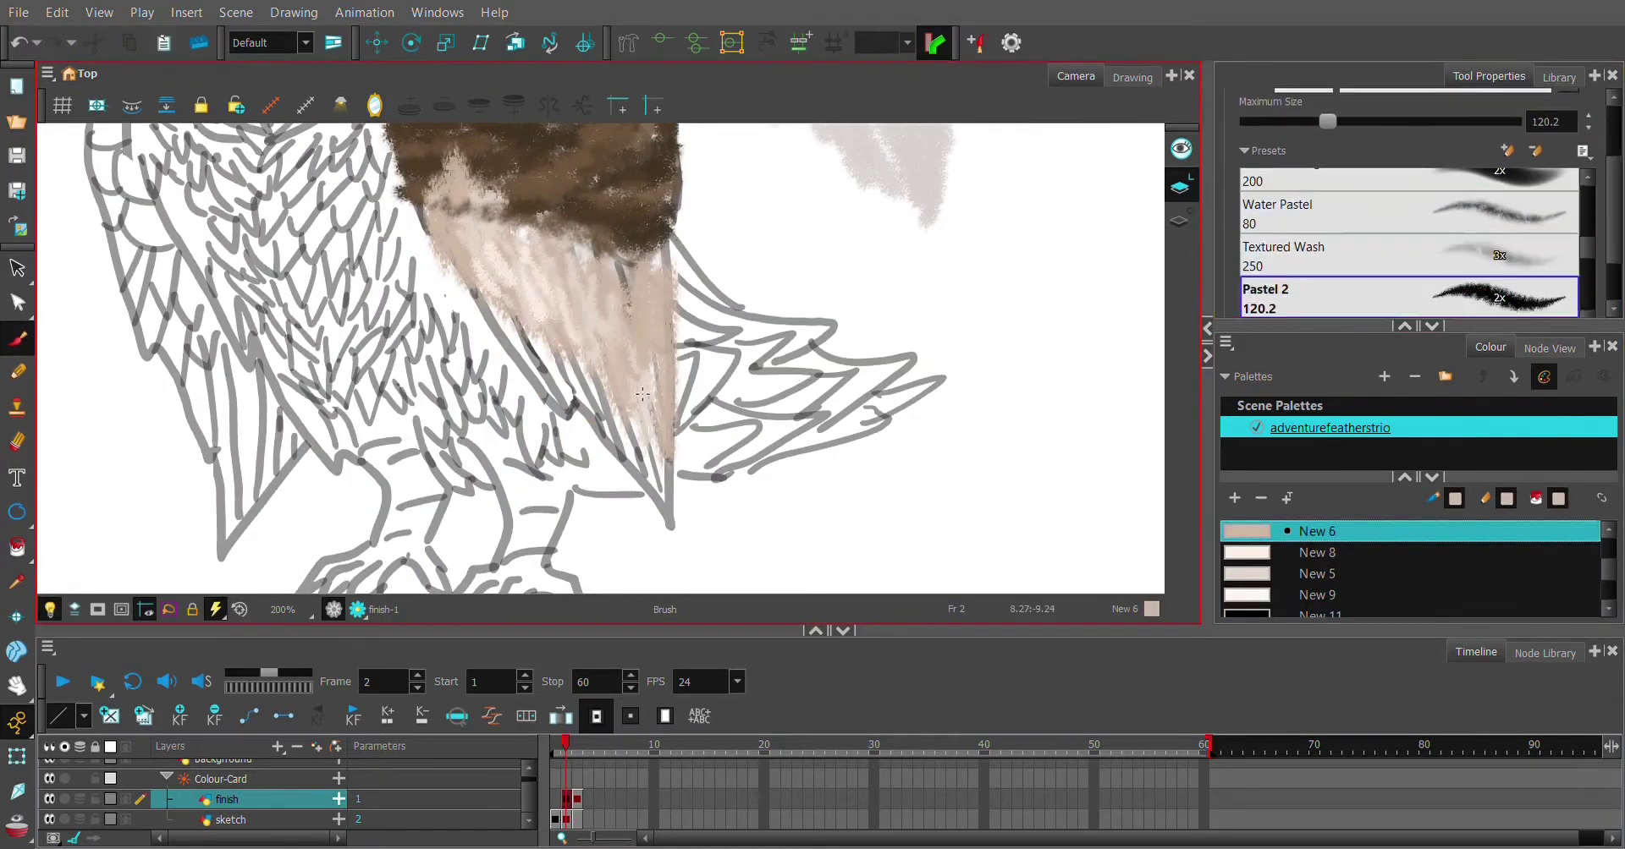
{"action": "key", "text": "apostrophe"}
{"action": "key", "text": "semicolon"}
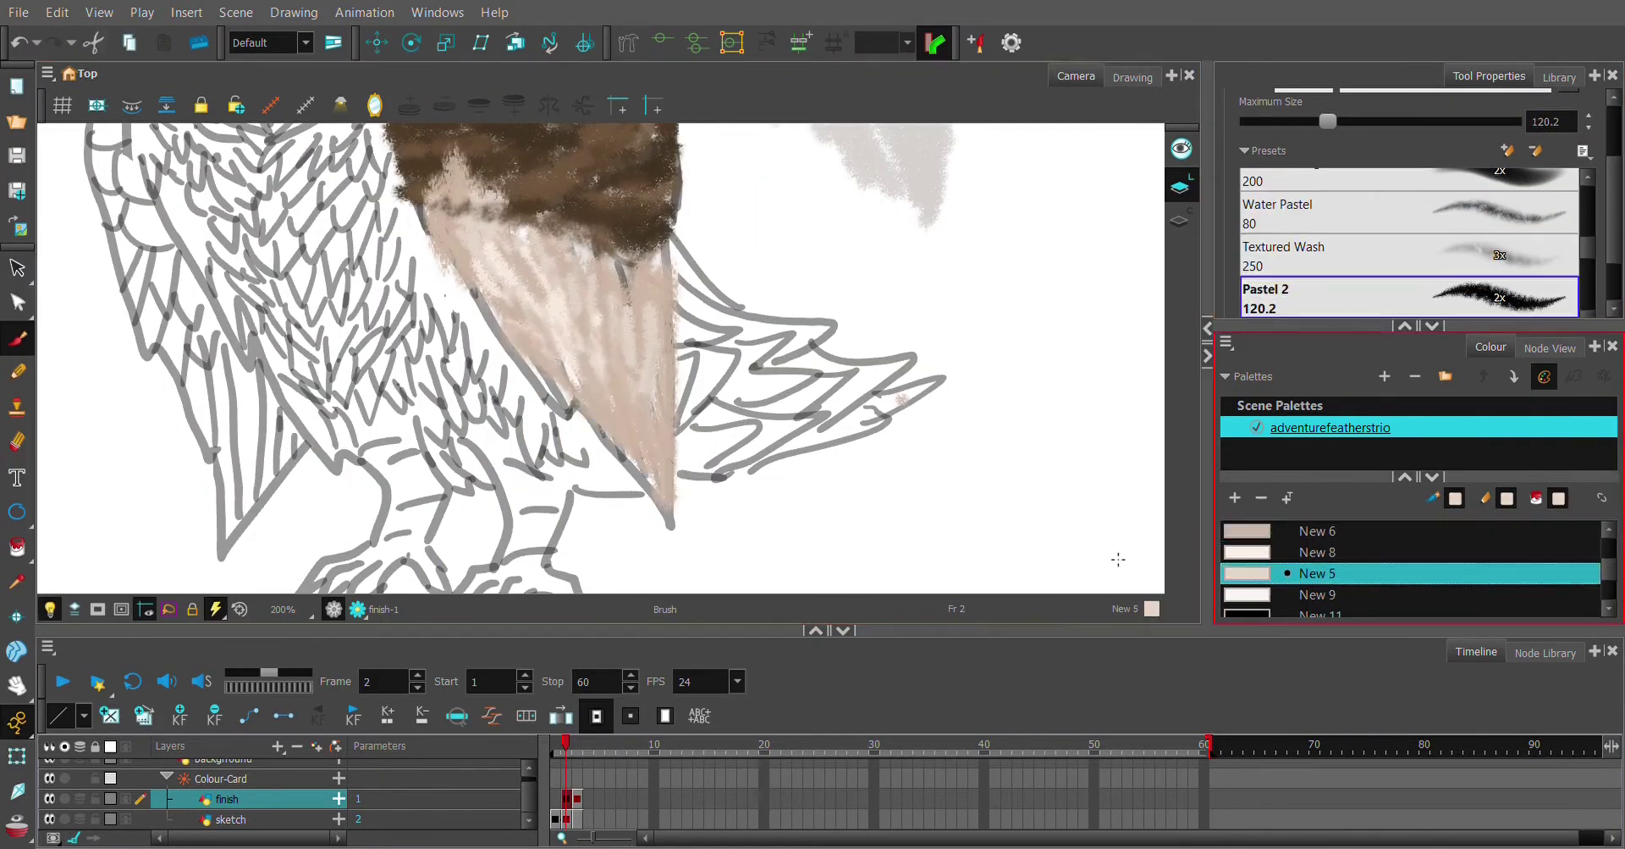
{"action": "key", "text": "apostrophe"}
Paint a peanut-coloured band between the brown wing and the pale feathers with Dusty Pastel at size 83.8
{"action": "key", "text": "space"}
{"action": "left_click_drag", "start_coordinate": [329, 387], "coordinate": [429, 548]}
{"action": "left_click_drag", "start_coordinate": [990, 592], "coordinate": [969, 525]}
{"action": "key", "text": "semicolon"}
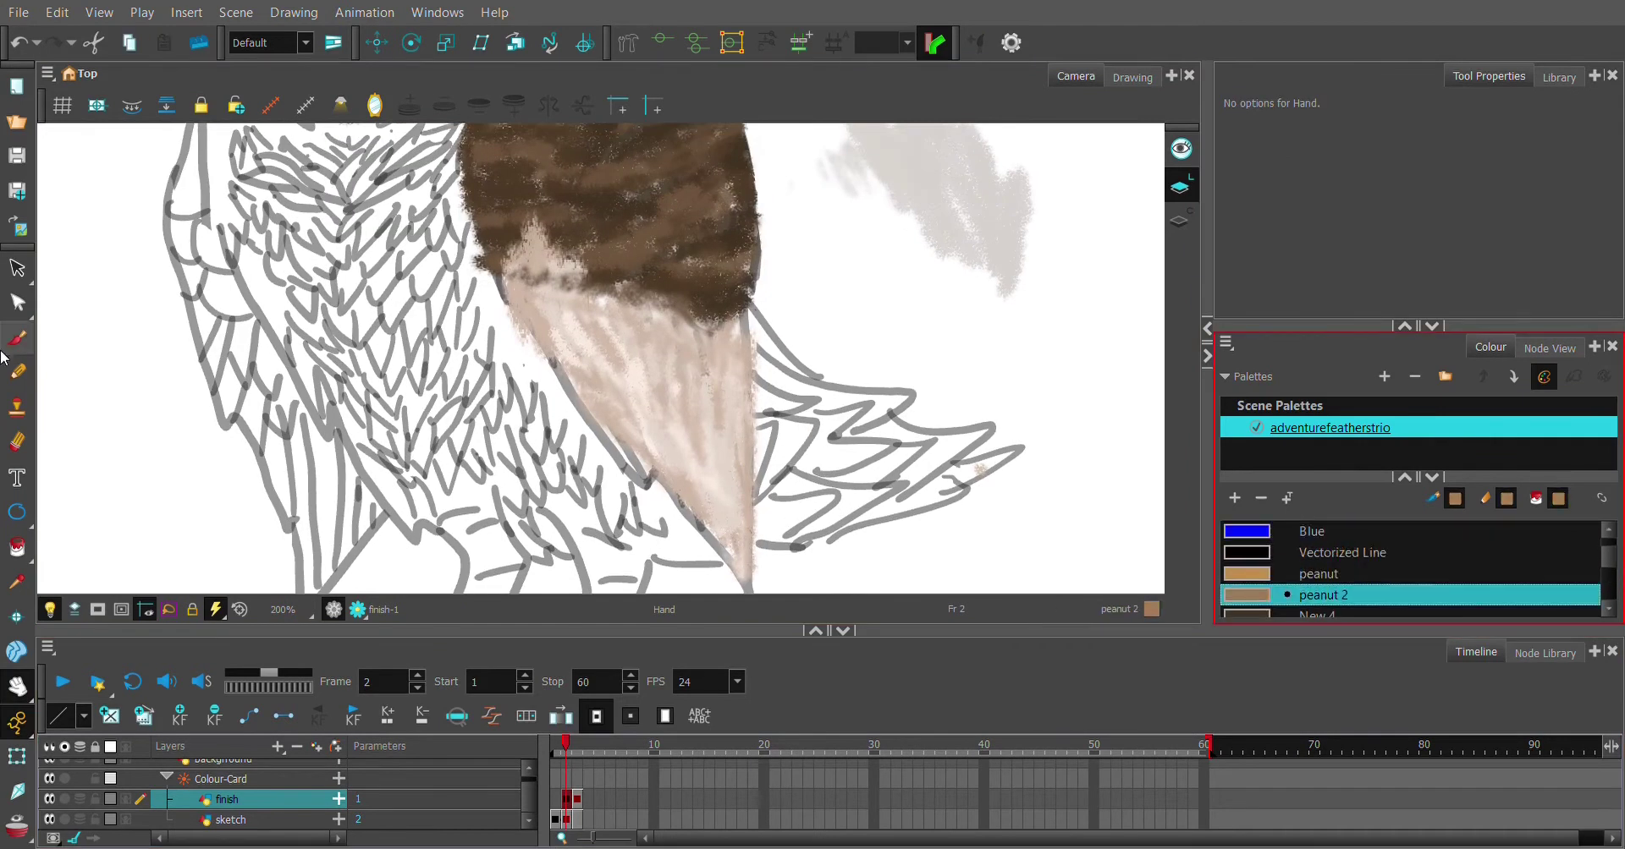
{"action": "left_click_drag", "start_coordinate": [507, 288], "coordinate": [716, 363]}
{"action": "scroll", "coordinate": [1307, 302], "scroll_direction": "down", "scroll_amount": 3}
{"action": "left_click", "coordinate": [1307, 279]}
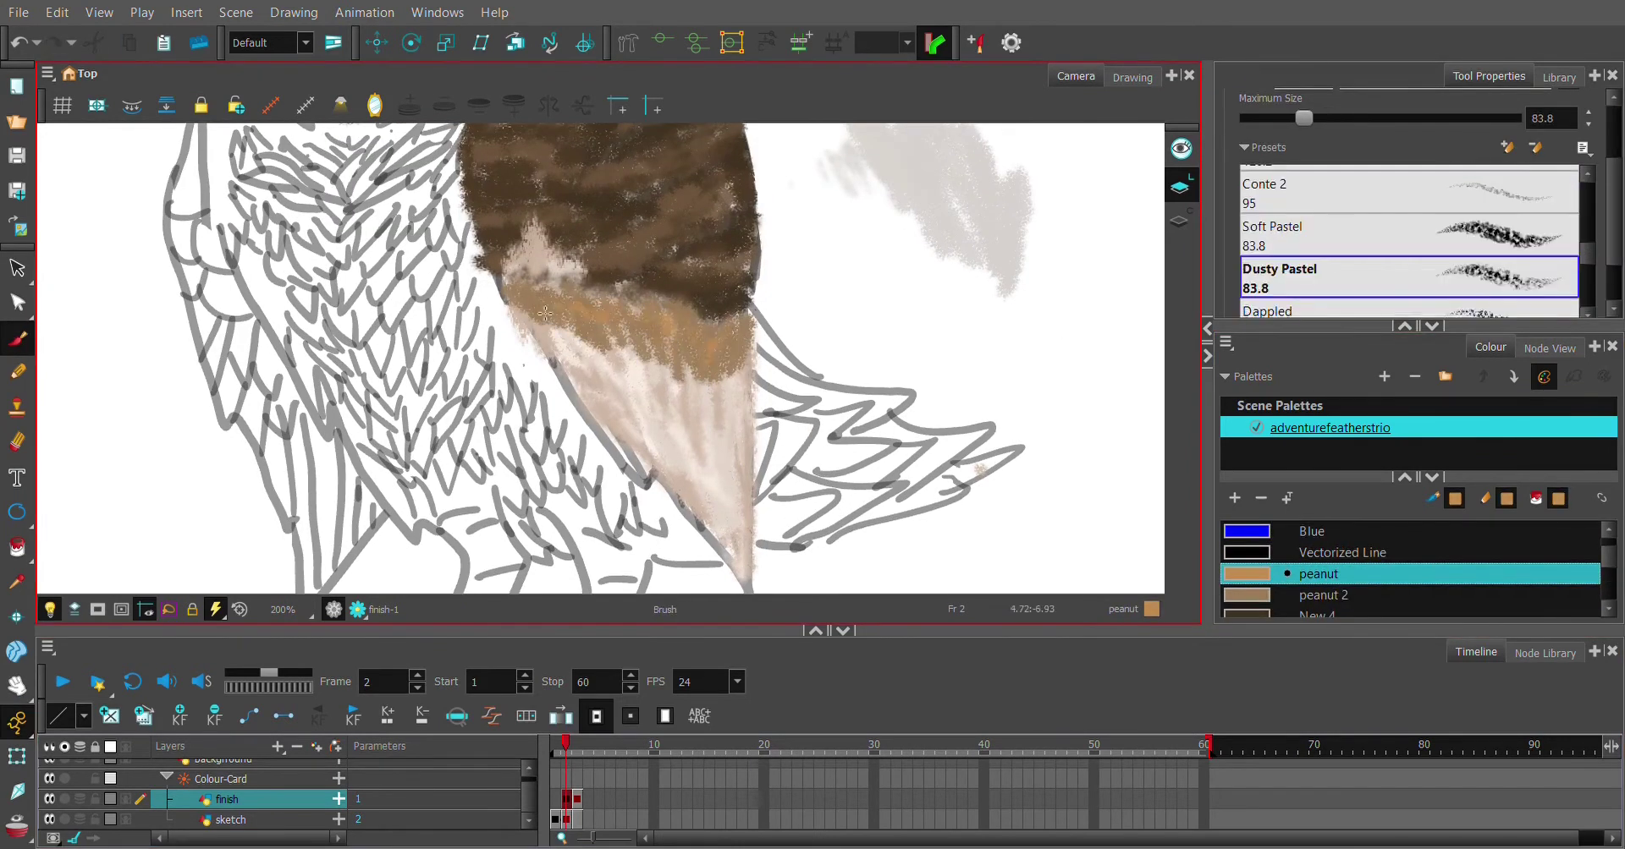
Blend the tan band with peanut and peanut 2 Water Pastel strokes at size 80, clearing the pale patch above it
{"action": "key", "text": "shift+m"}
{"action": "key", "text": "alt+s"}
{"action": "left_click", "coordinate": [850, 347]}
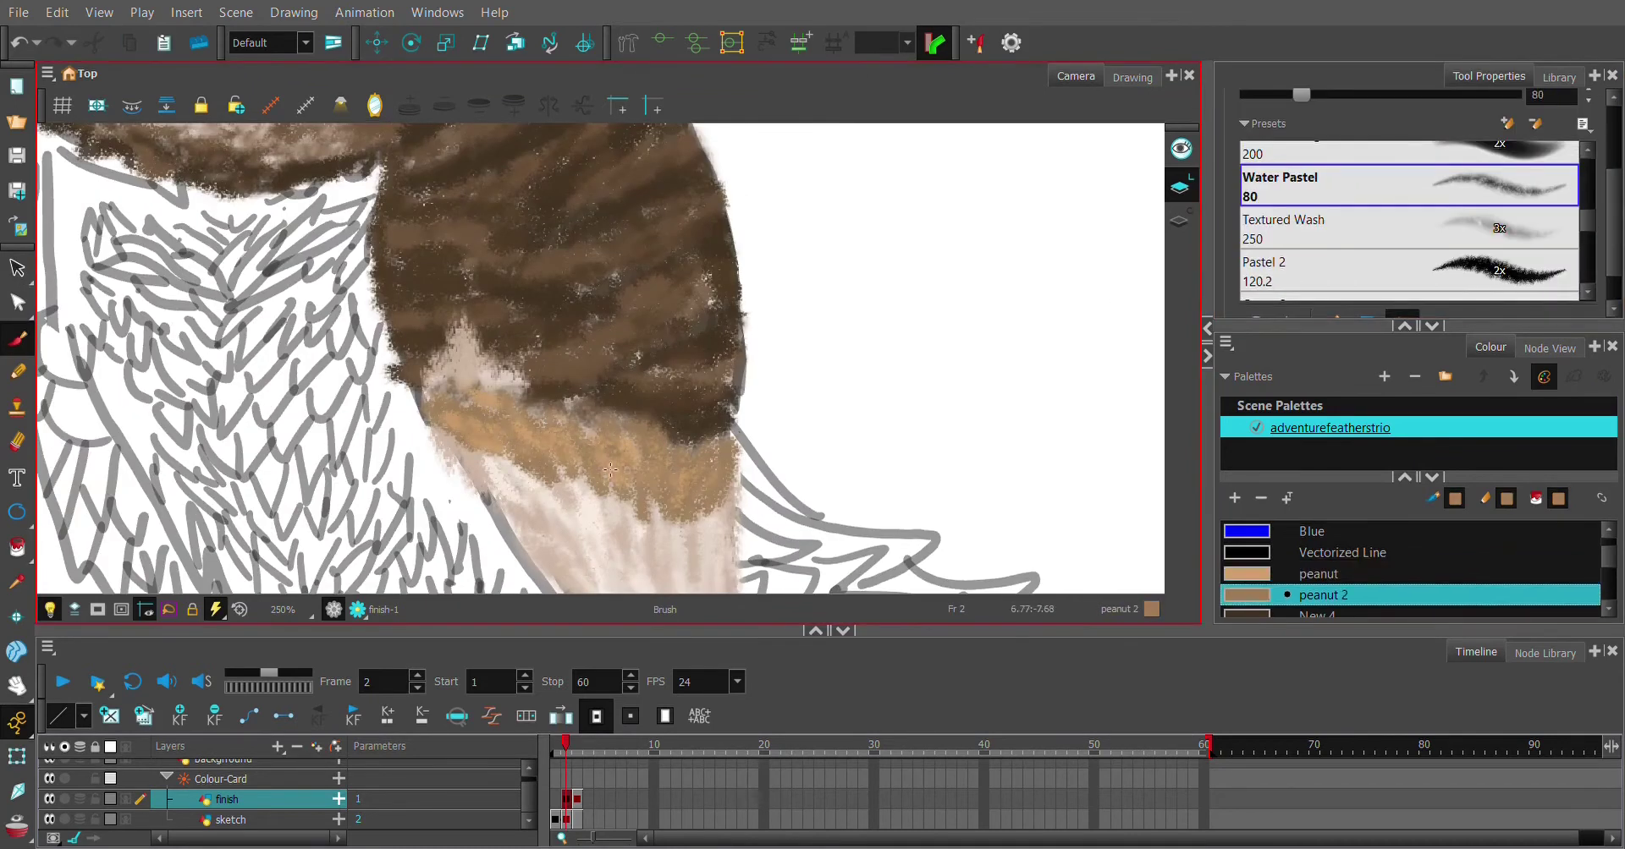
{"action": "key", "text": "ctrl+Down"}
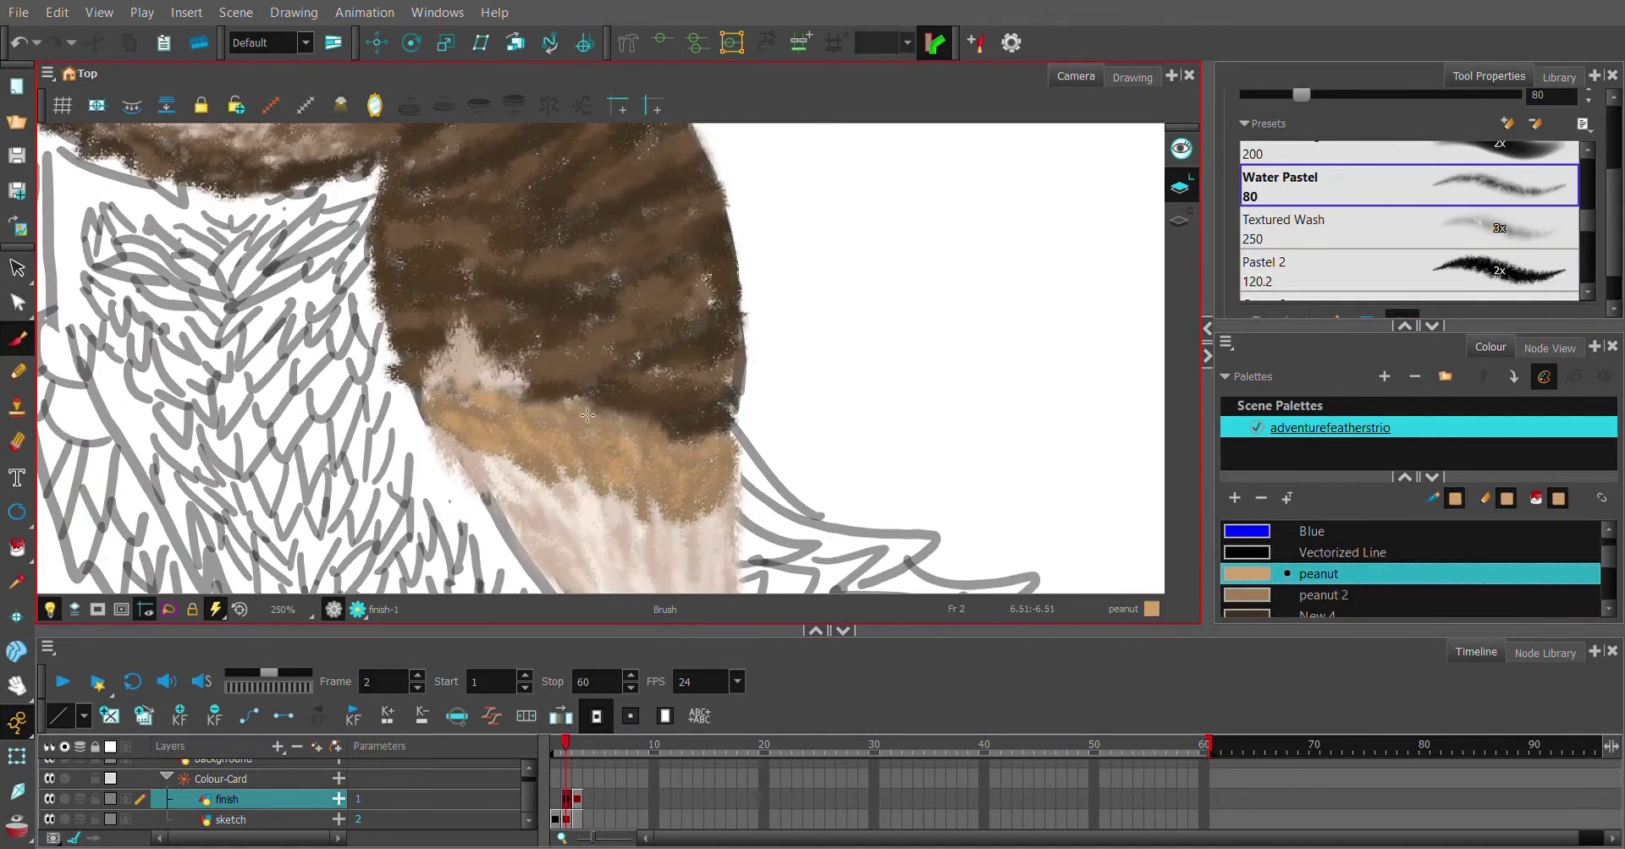
{"action": "key", "text": "ctrl+Right"}
{"action": "left_click_drag", "start_coordinate": [542, 406], "coordinate": [503, 390]}
Soften the pale feathers below the tan band with New 8 and New 6 Water Pastel strokes
{"action": "key", "text": "ctrl+Down"}
{"action": "key", "text": "ctrl+Down"}
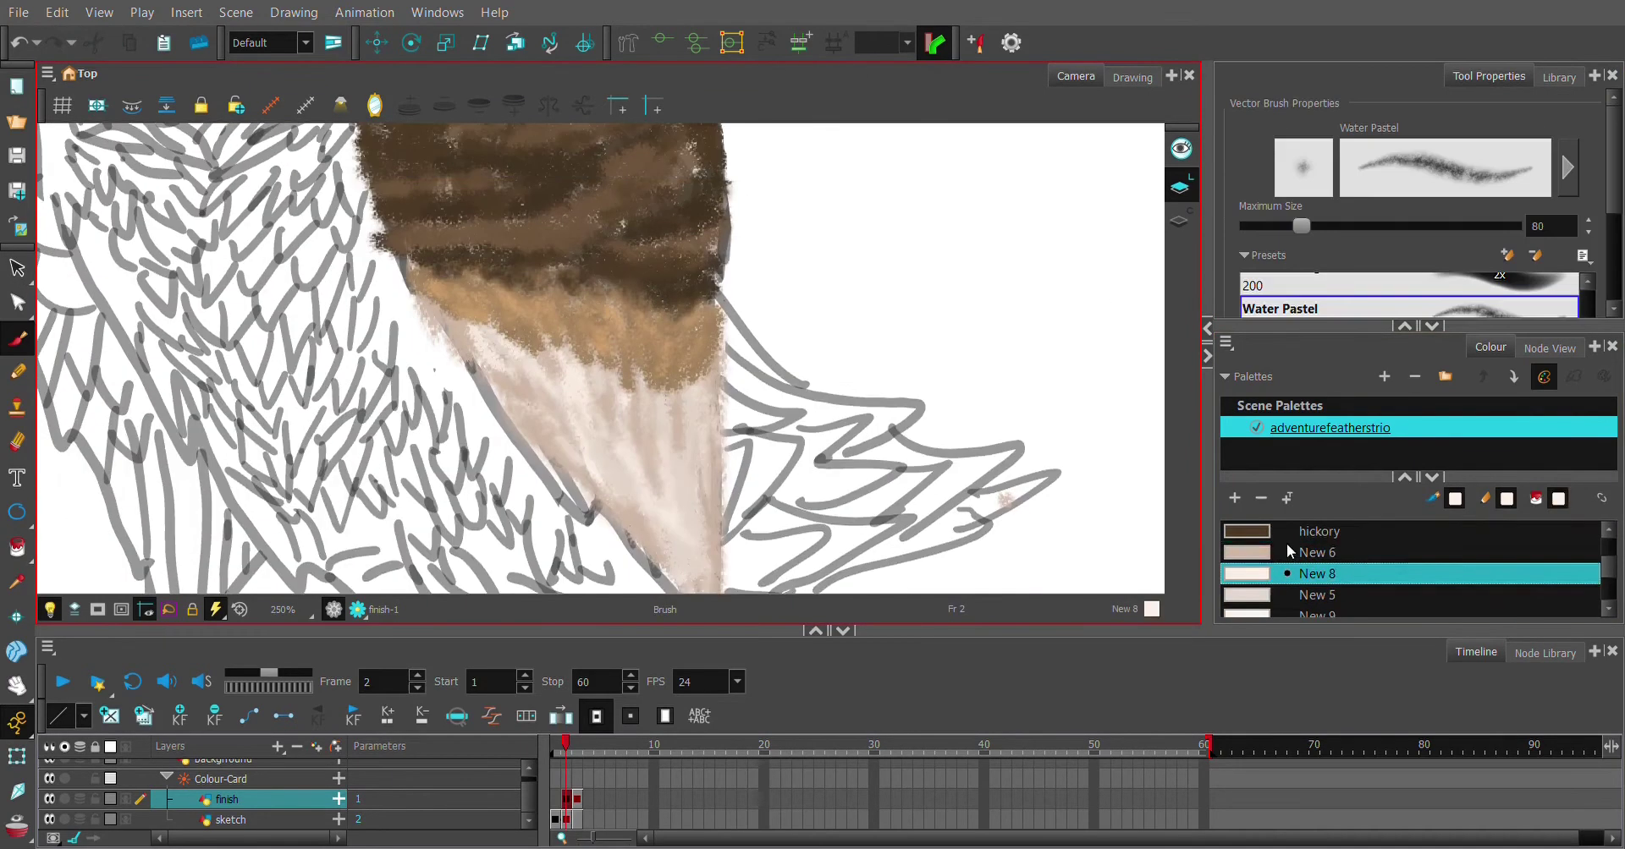
{"action": "key", "text": "ctrl+Up"}
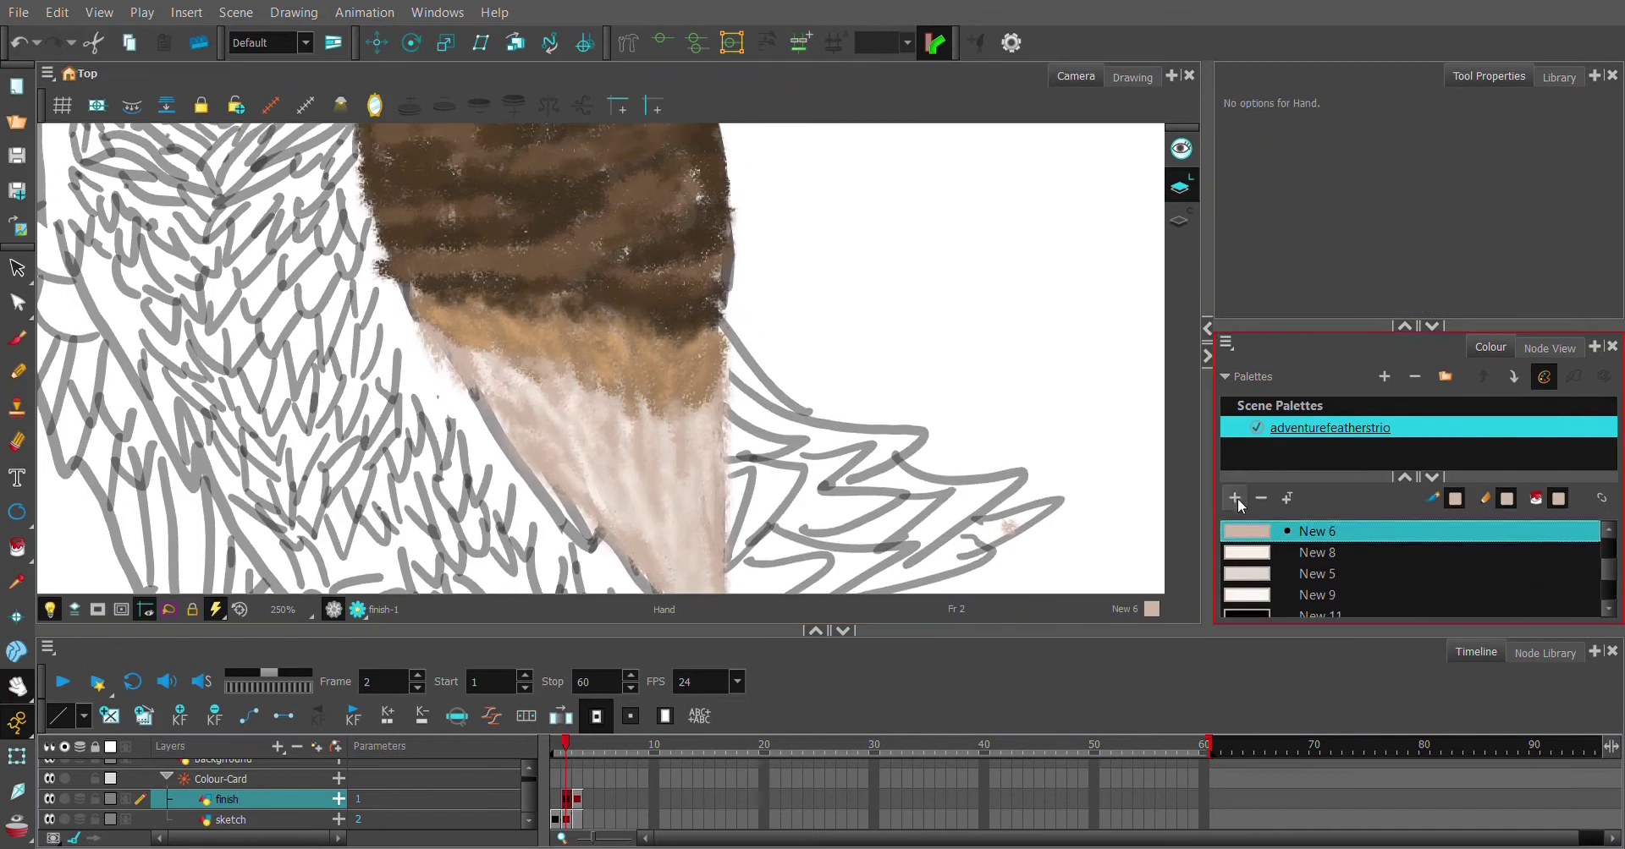
Paint the owl's chest with pale New 21 strokes and New 22 shading at the sides, using Water Pastel and Pastel 2
{"action": "key", "text": "ctrl+Left"}
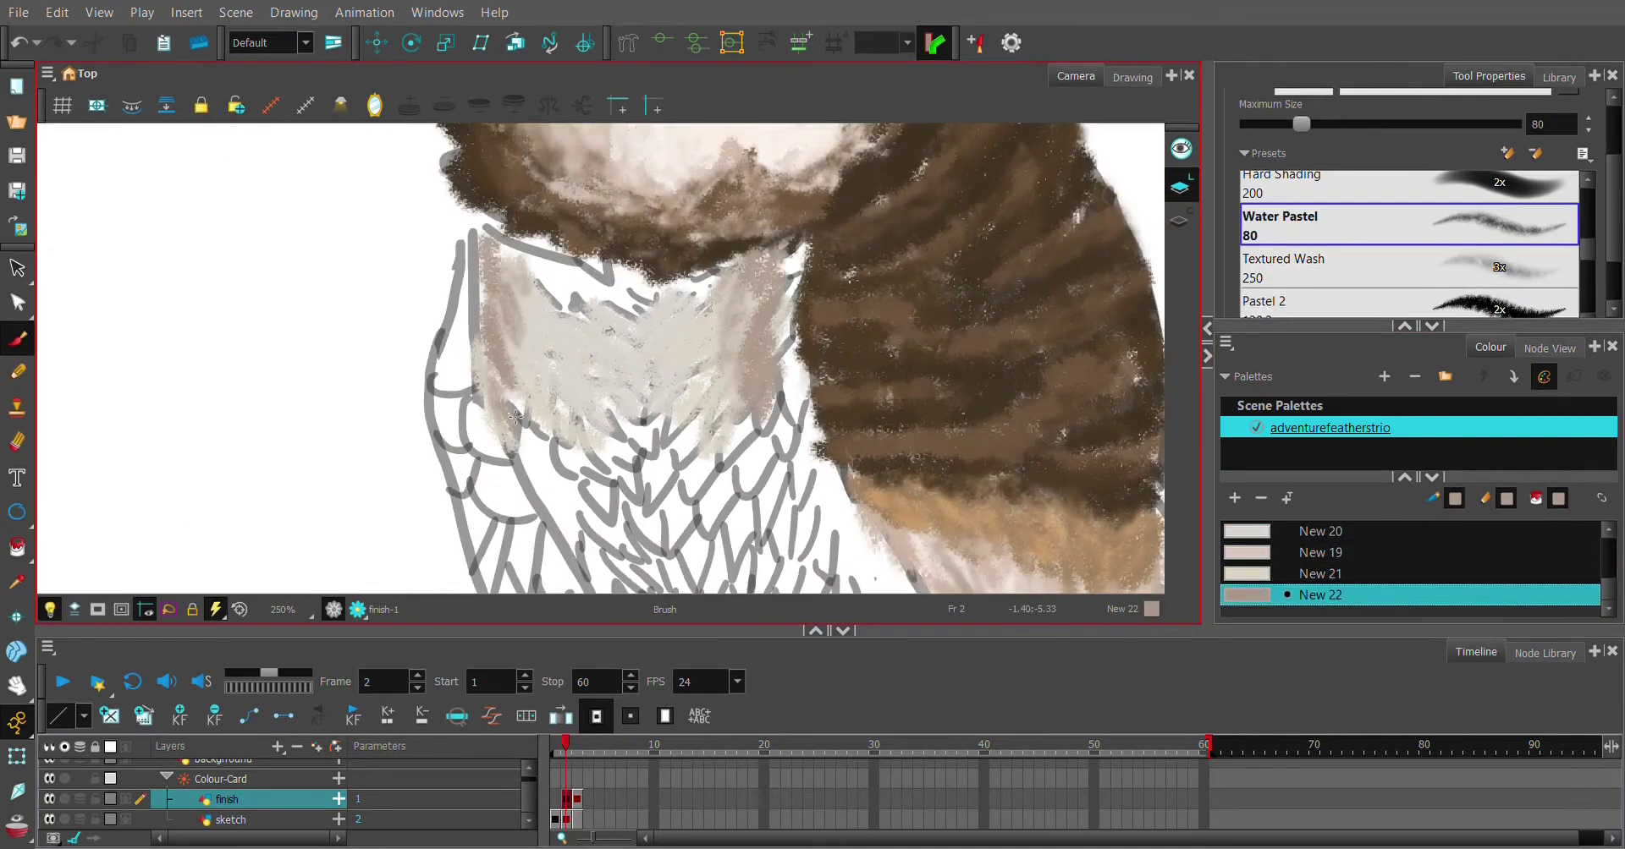
{"action": "left_click", "coordinate": [1354, 301]}
{"action": "left_click", "coordinate": [1320, 574]}
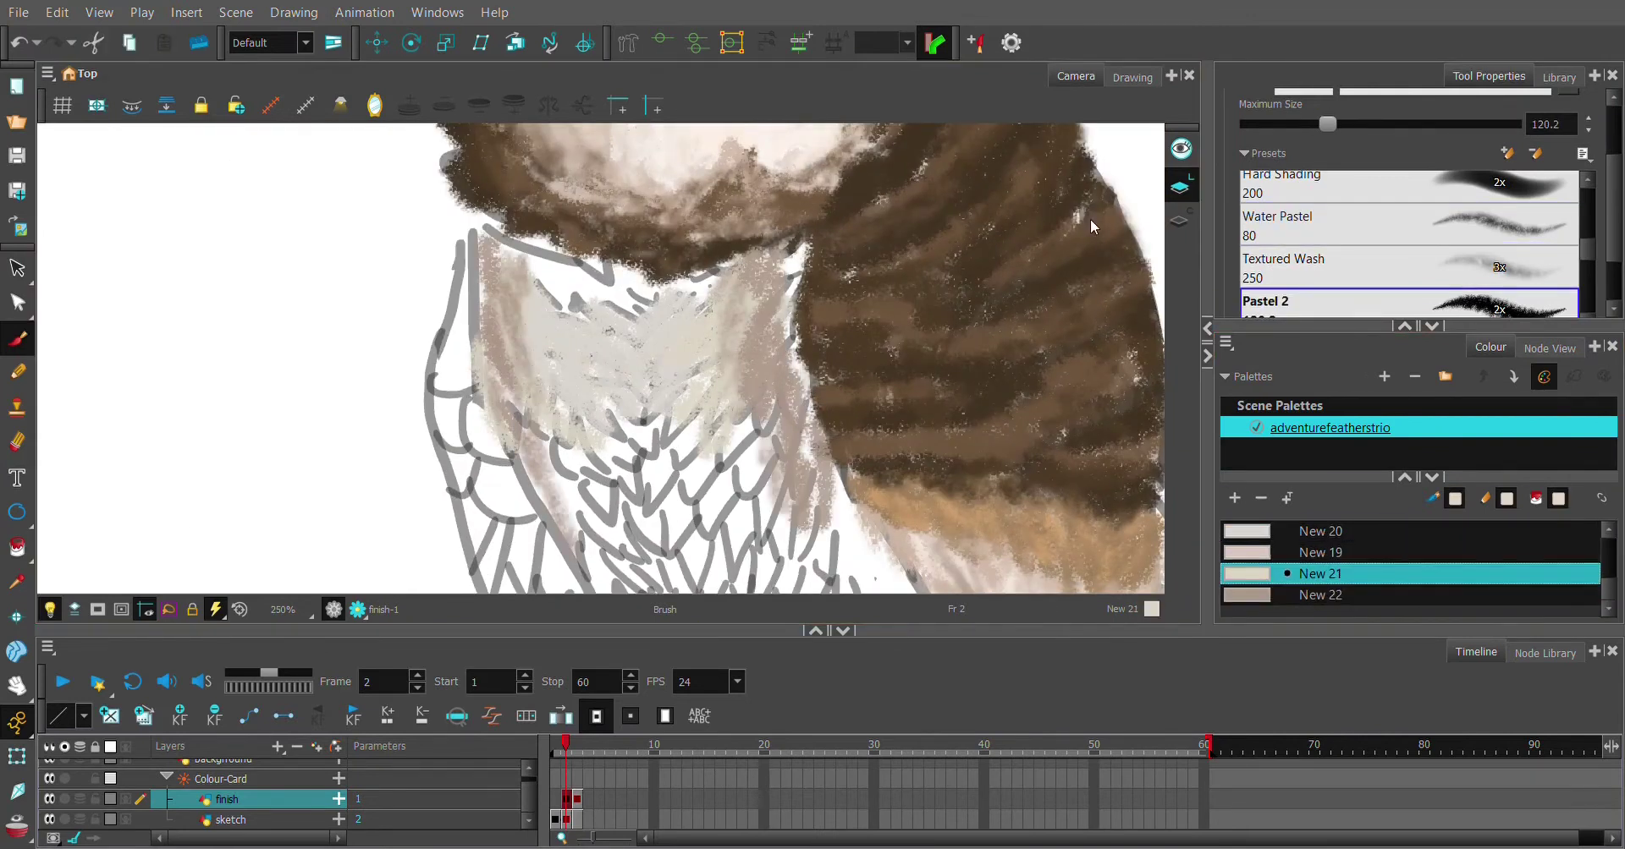
{"action": "scroll", "coordinate": [1610, 597], "scroll_direction": "up", "scroll_amount": 2}
{"action": "scroll", "coordinate": [1610, 598], "scroll_direction": "up", "scroll_amount": 3}
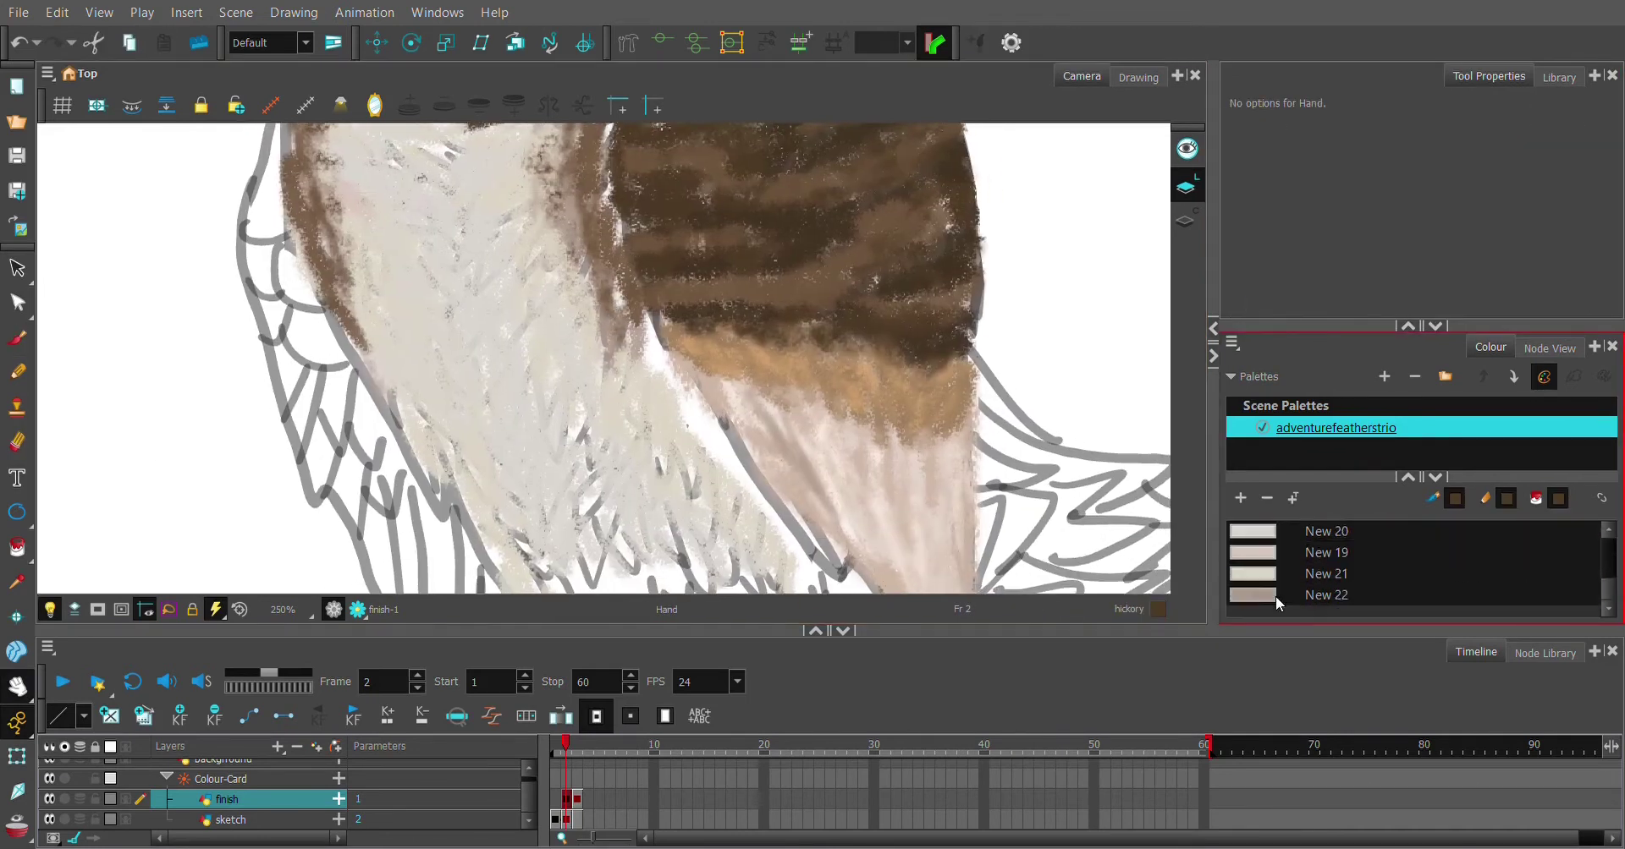
Shade both edges of the chest with New 22 and brown New 24 Pastel 2 strokes at size 120.2
{"action": "left_click", "coordinate": [1276, 596]}
{"action": "key", "text": "alt+b"}
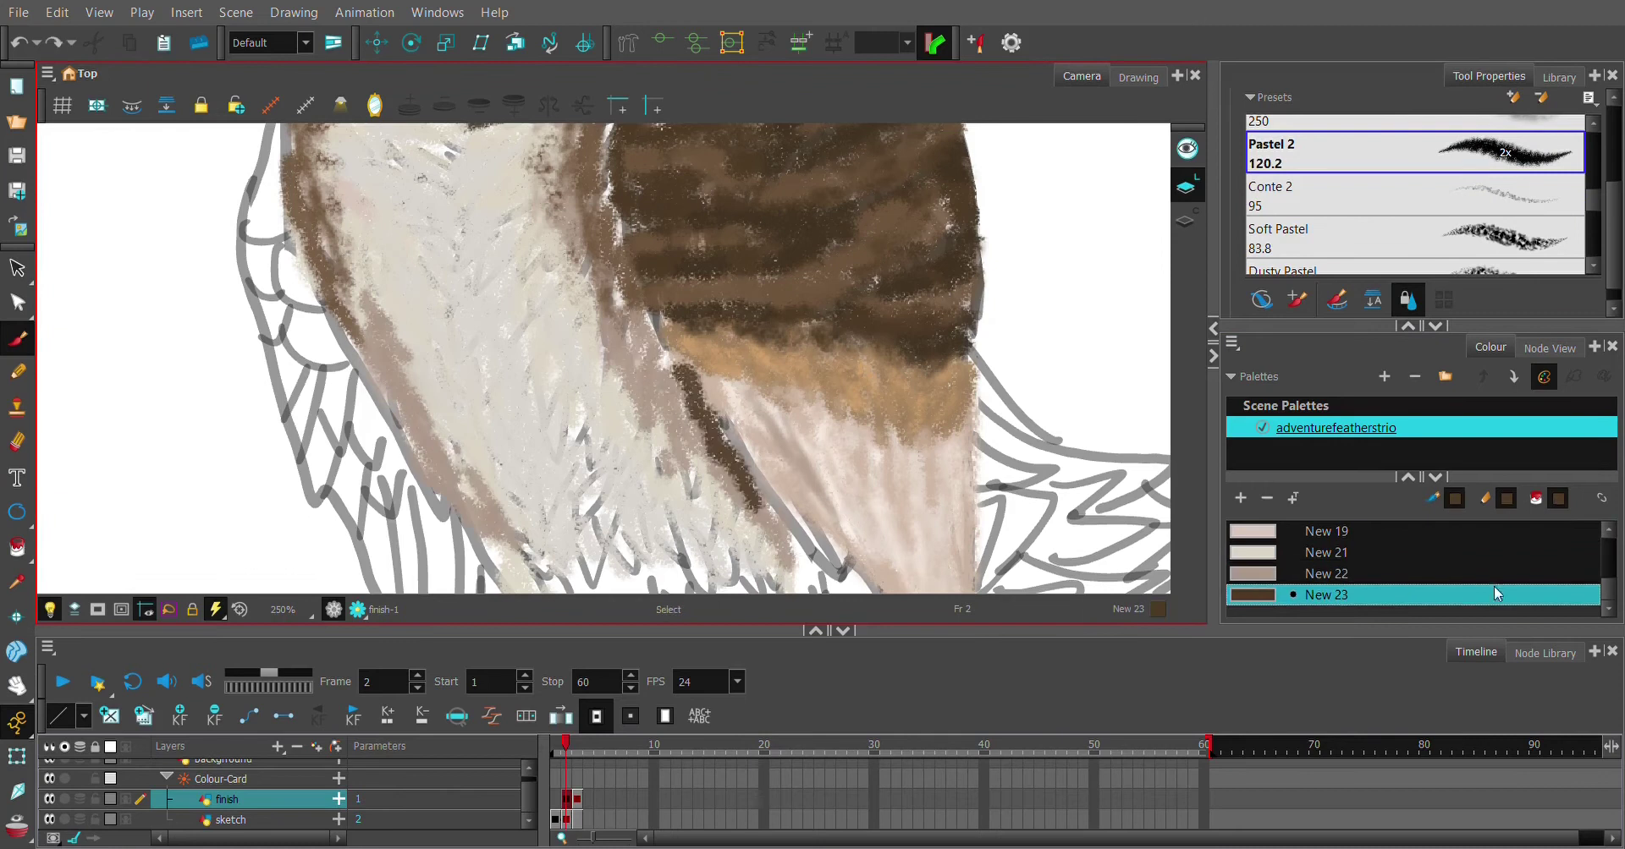
{"action": "left_click", "coordinate": [1501, 597]}
{"action": "scroll", "coordinate": [1425, 210], "scroll_direction": "up", "scroll_amount": 2}
Blend the brown chest edges into the pale chest with New 24 Water Pastel strokes at size 80
{"action": "left_click", "coordinate": [1396, 160]}
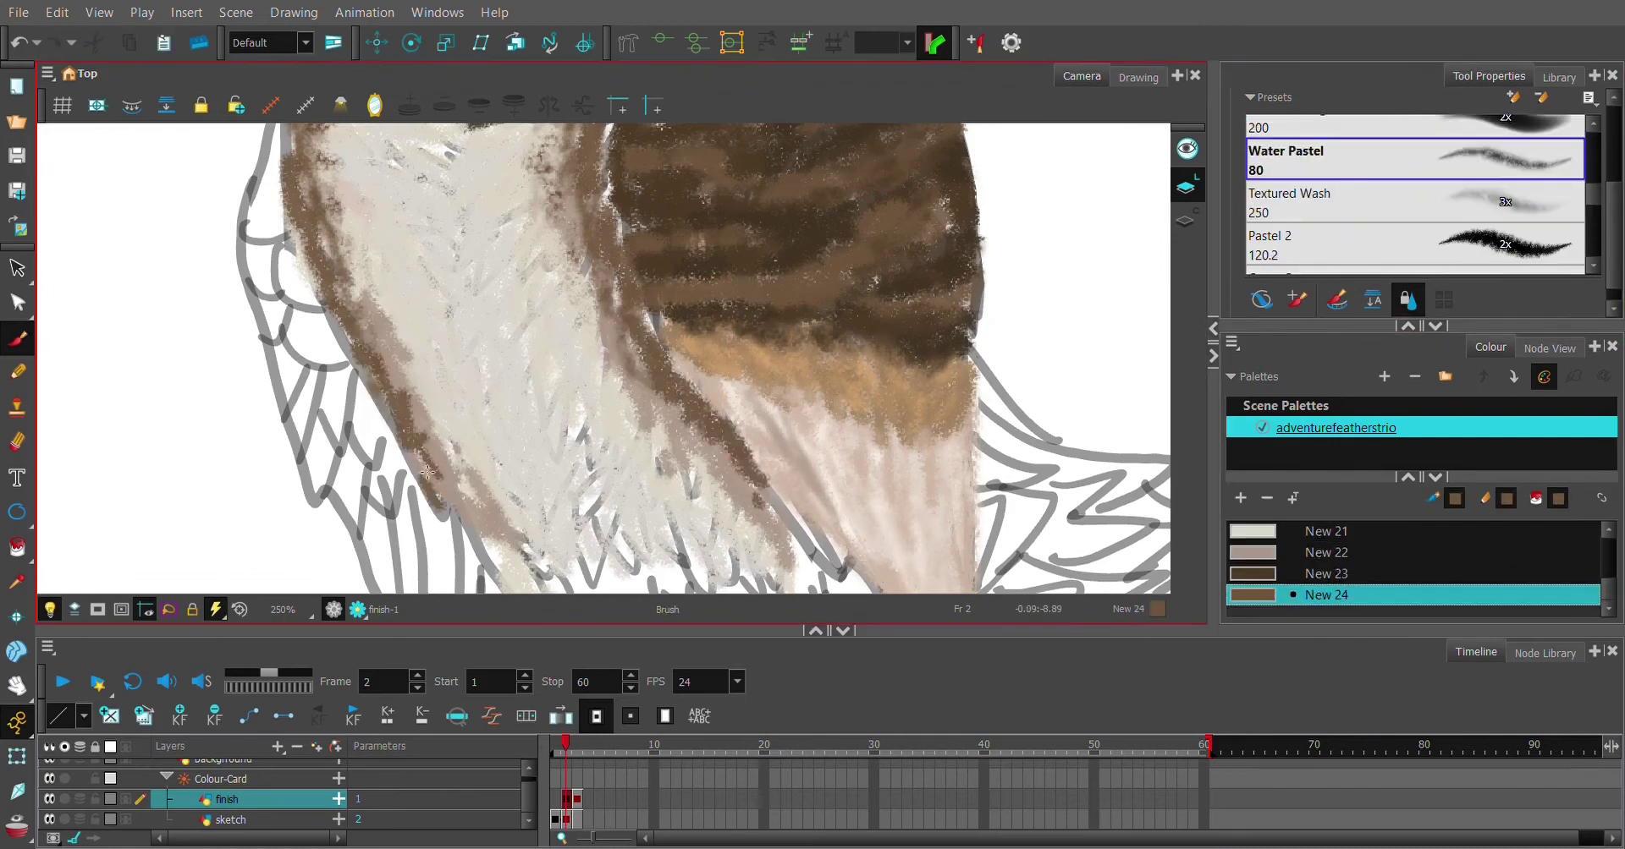
{"action": "key", "text": "Up"}
{"action": "key", "text": "Up"}
{"action": "key", "text": "Up"}
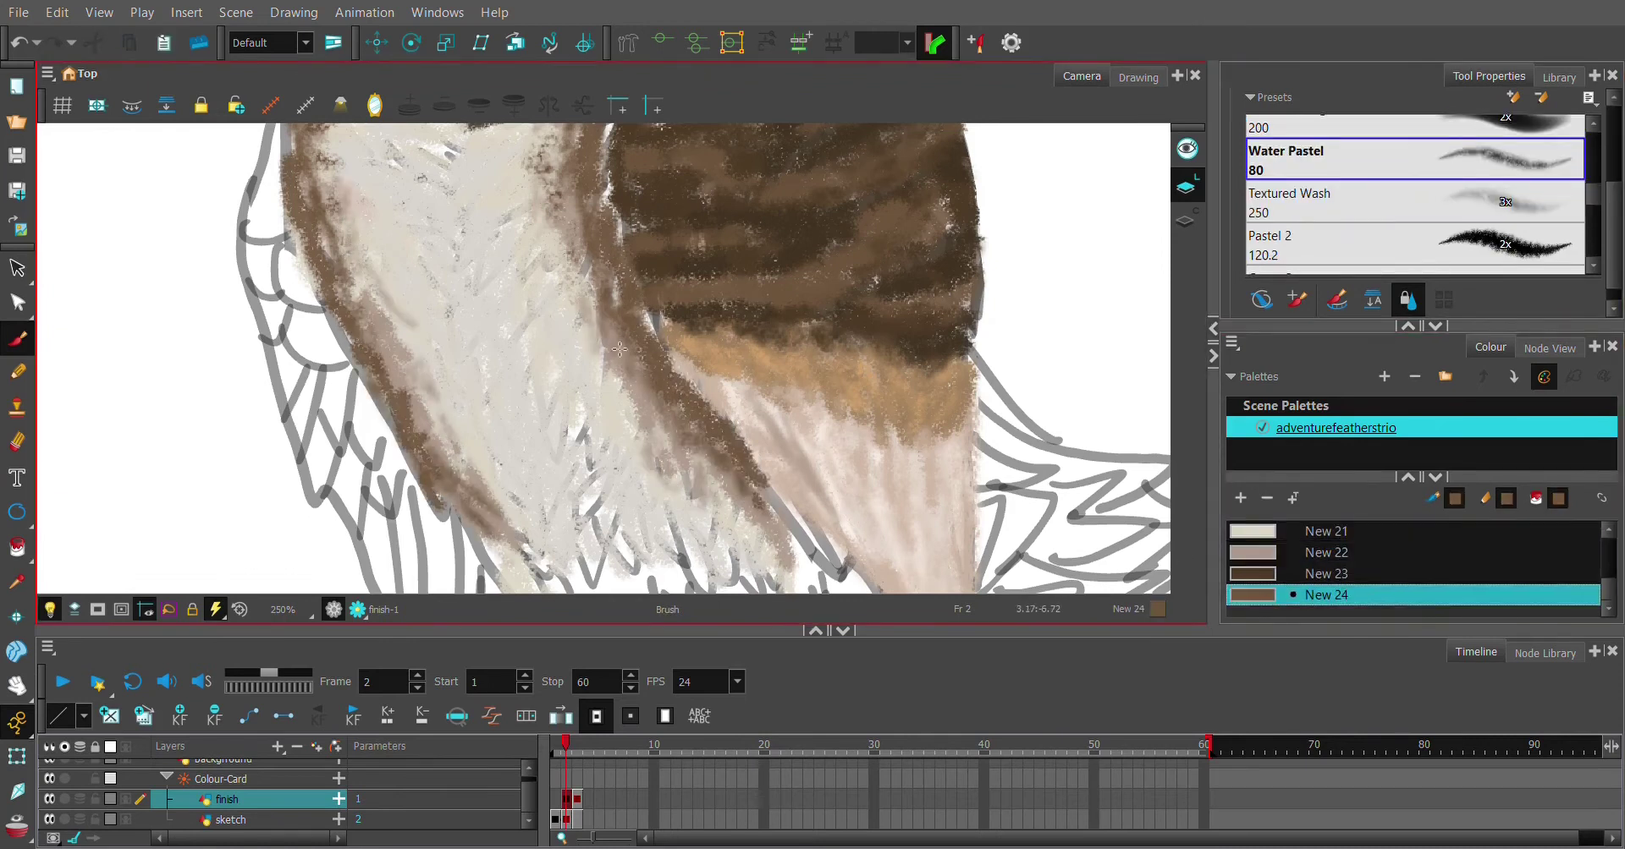
Hide the sketch and even out the chest with pale New 21 Water Pastel and New 19 Dusty Pastel at size 83.8
{"action": "key", "text": "alt+shift+d"}
{"action": "key", "text": "Down"}
{"action": "key", "text": "Down"}
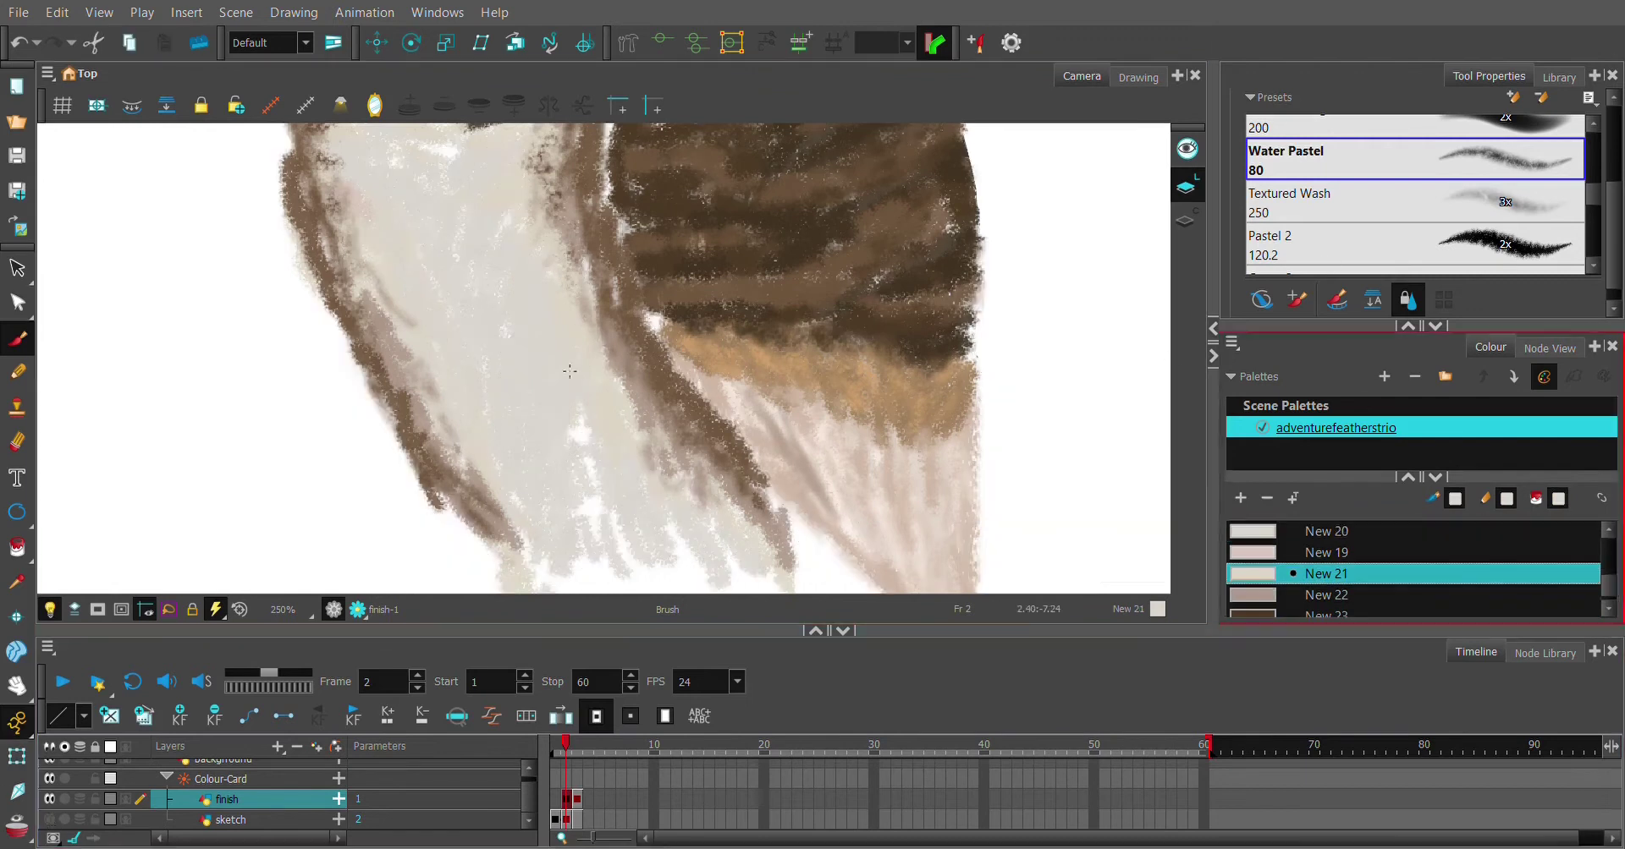
{"action": "key", "text": "Up"}
{"action": "scroll", "coordinate": [1413, 195], "scroll_direction": "down", "scroll_amount": 2}
{"action": "left_click", "coordinate": [1396, 188]}
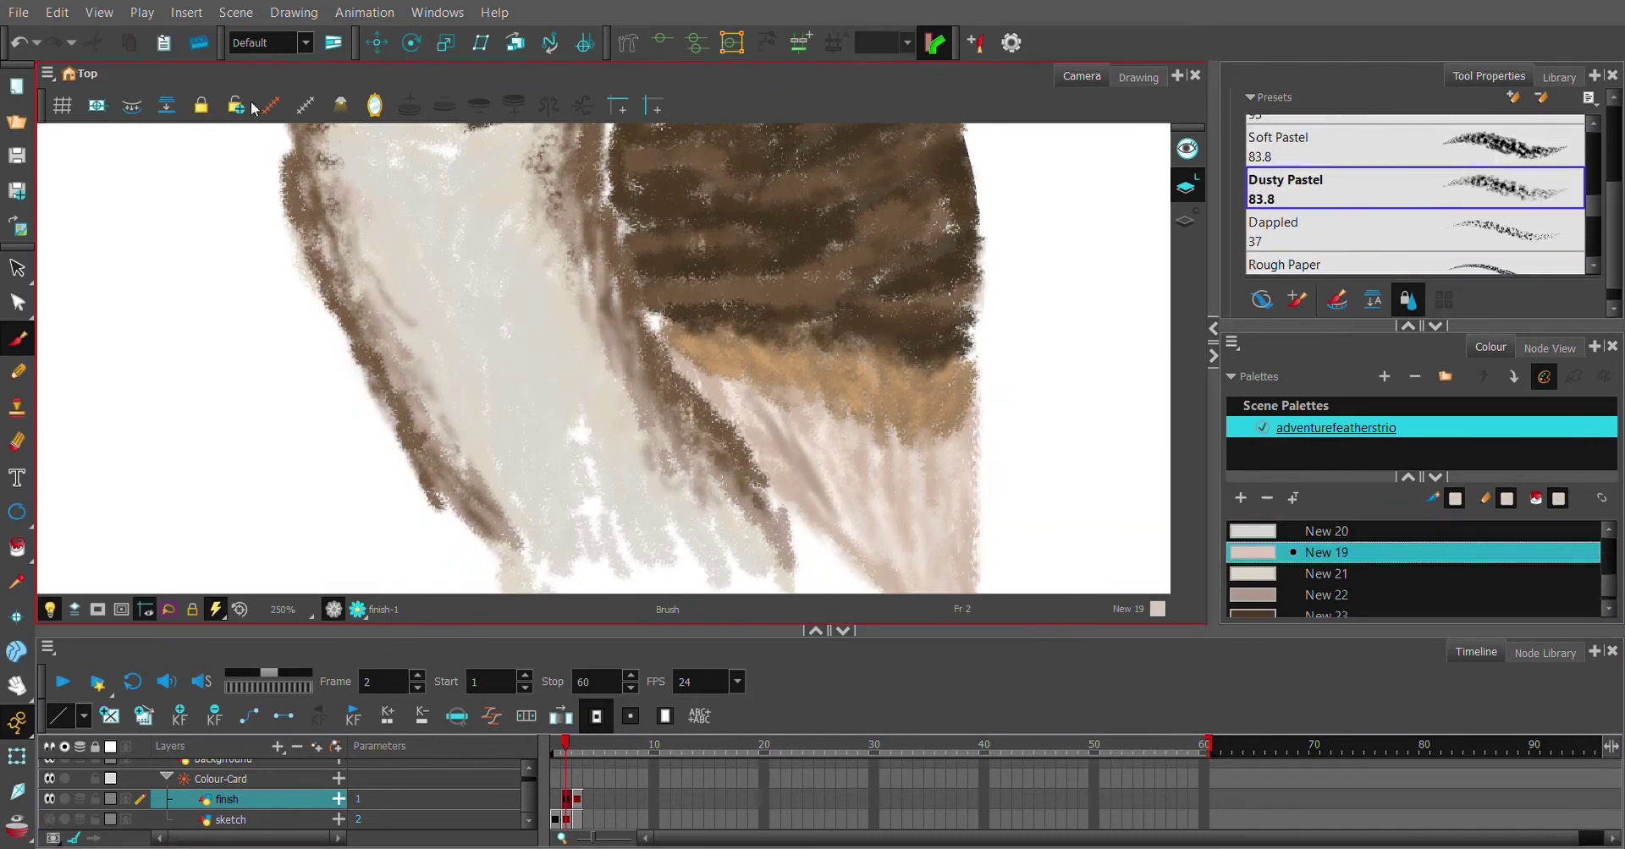
{"action": "scroll", "coordinate": [778, 459], "scroll_direction": "down", "scroll_amount": 4}
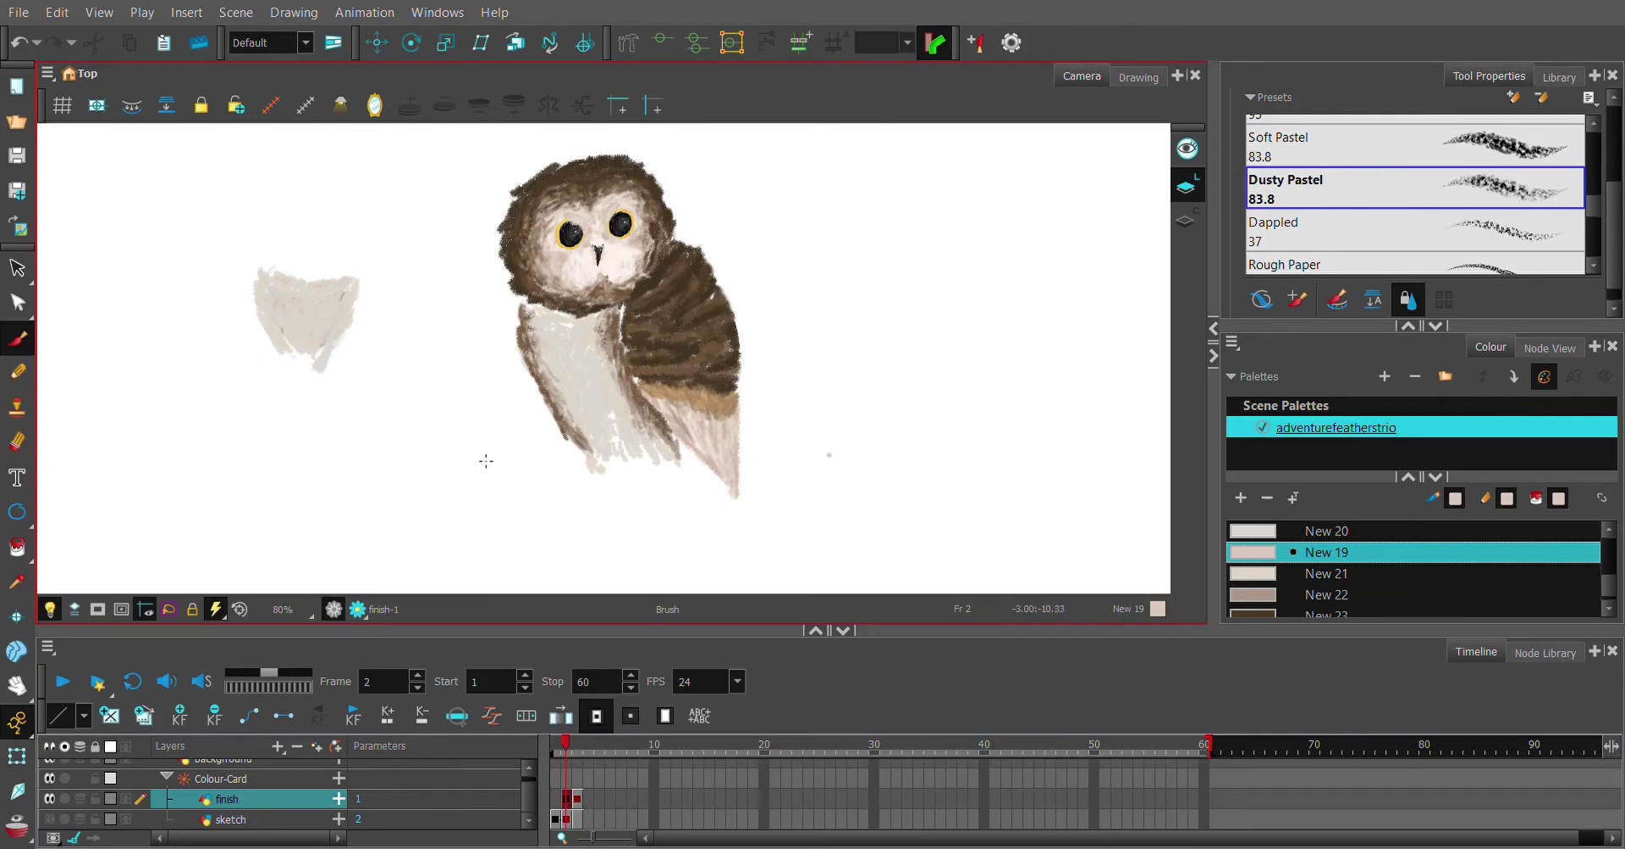
Paint mottled New 22 feather marks across the upper chest with Pastel 2 at size 120.2
{"action": "scroll", "coordinate": [562, 336], "scroll_direction": "up", "scroll_amount": 4}
{"action": "key", "text": "ctrl+z"}
{"action": "key", "text": "ctrl+z"}
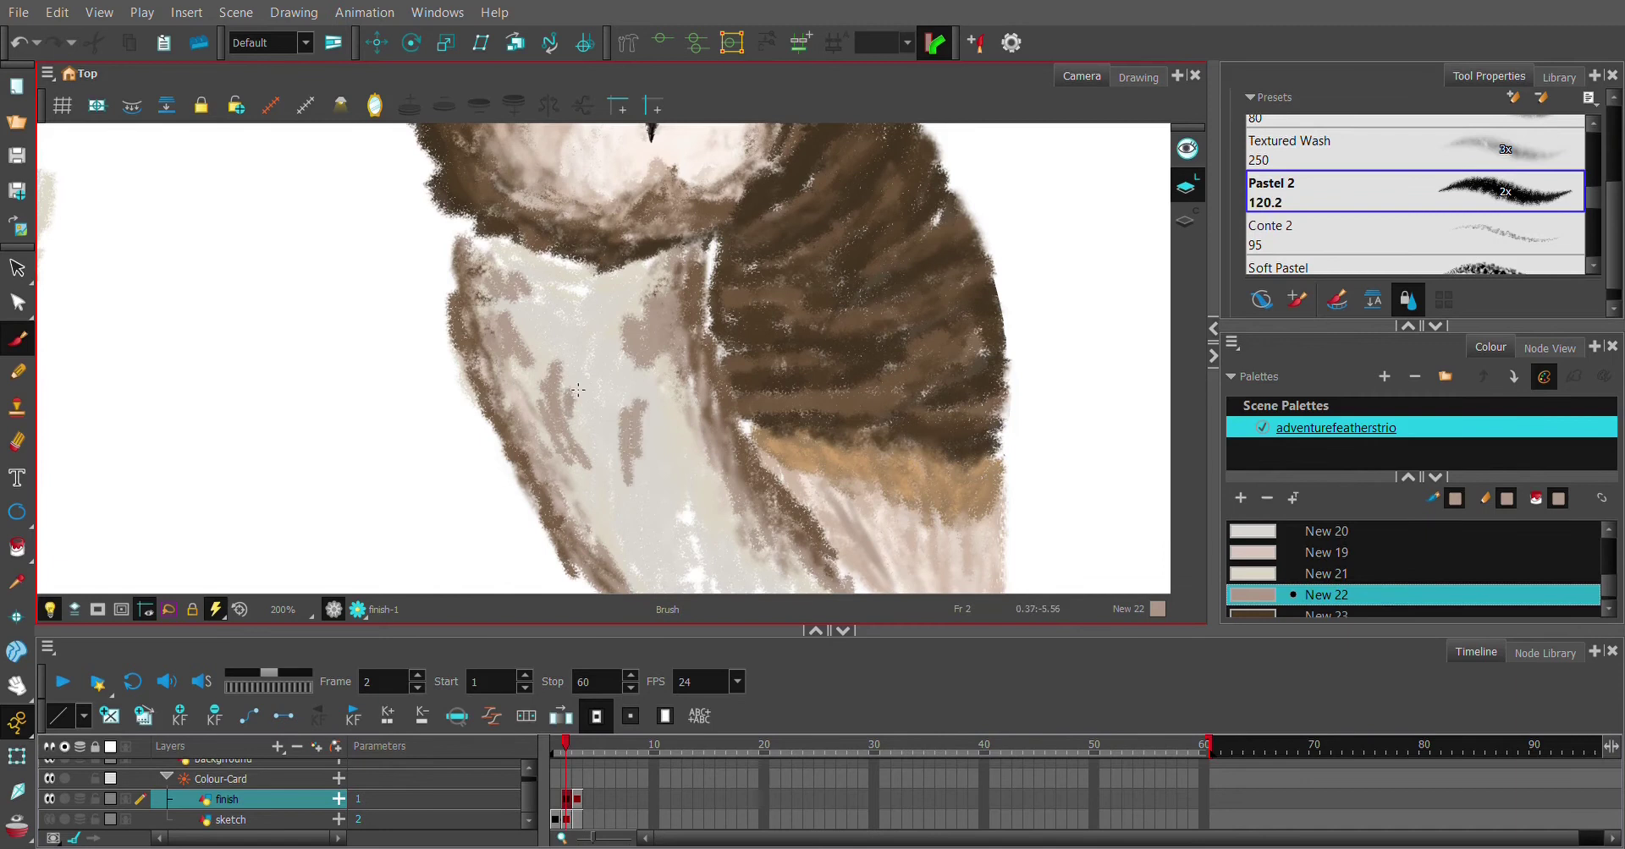
{"action": "key", "text": "ctrl+z"}
{"action": "key", "text": "ctrl+z"}
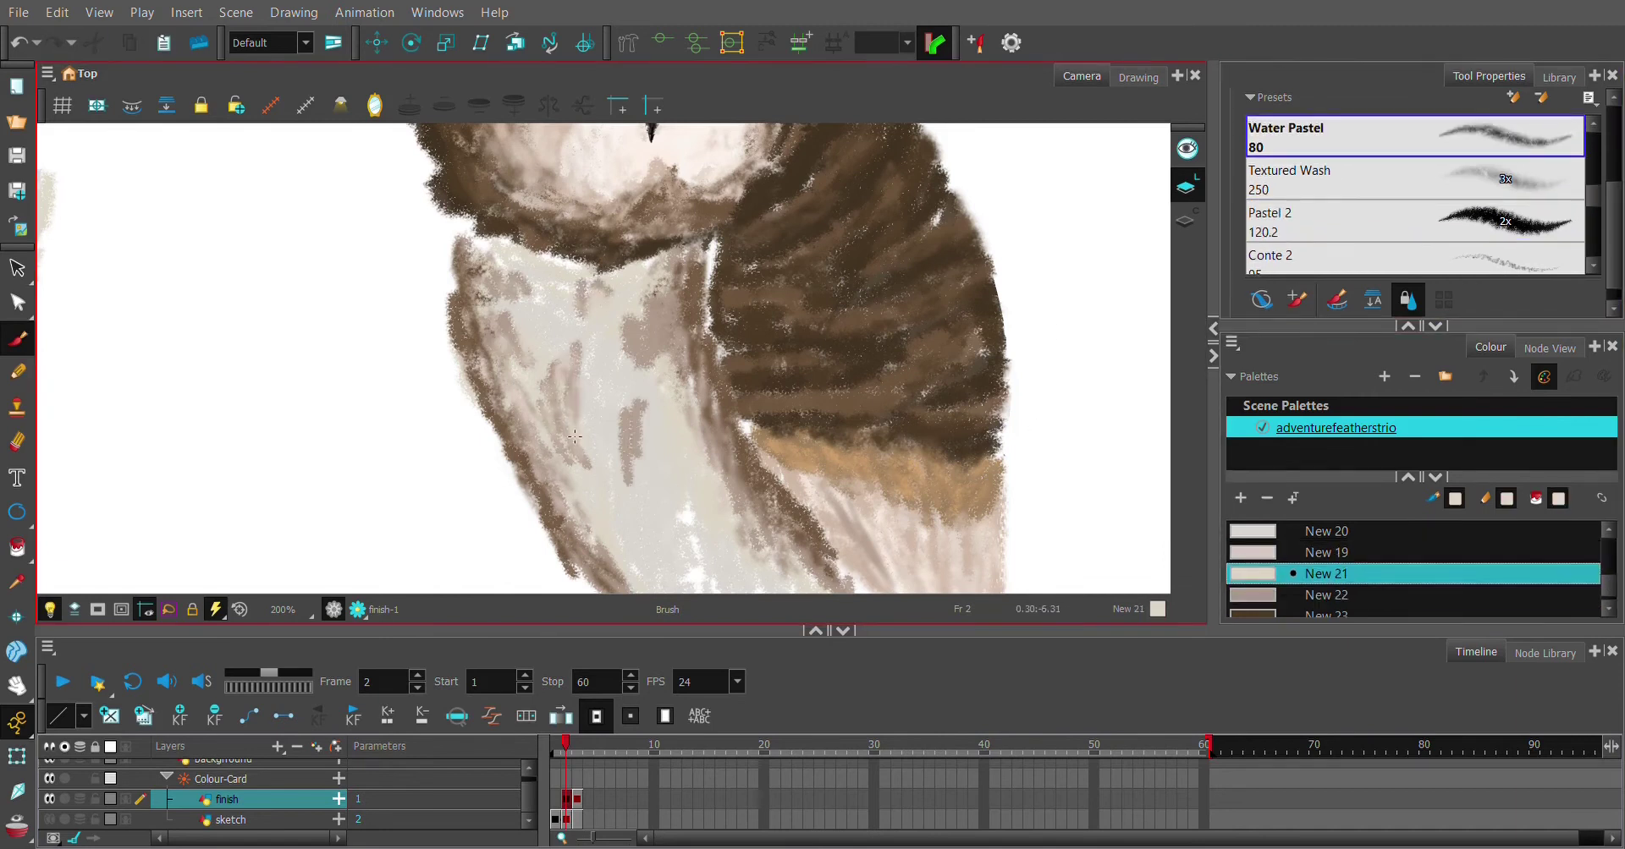
Blend the mottled chest marks with New 21 and New 22 Water Pastel strokes at size 80
{"action": "key", "text": "ctrl+z"}
{"action": "key", "text": "ctrl+z"}
{"action": "key", "text": "ctrl+z"}
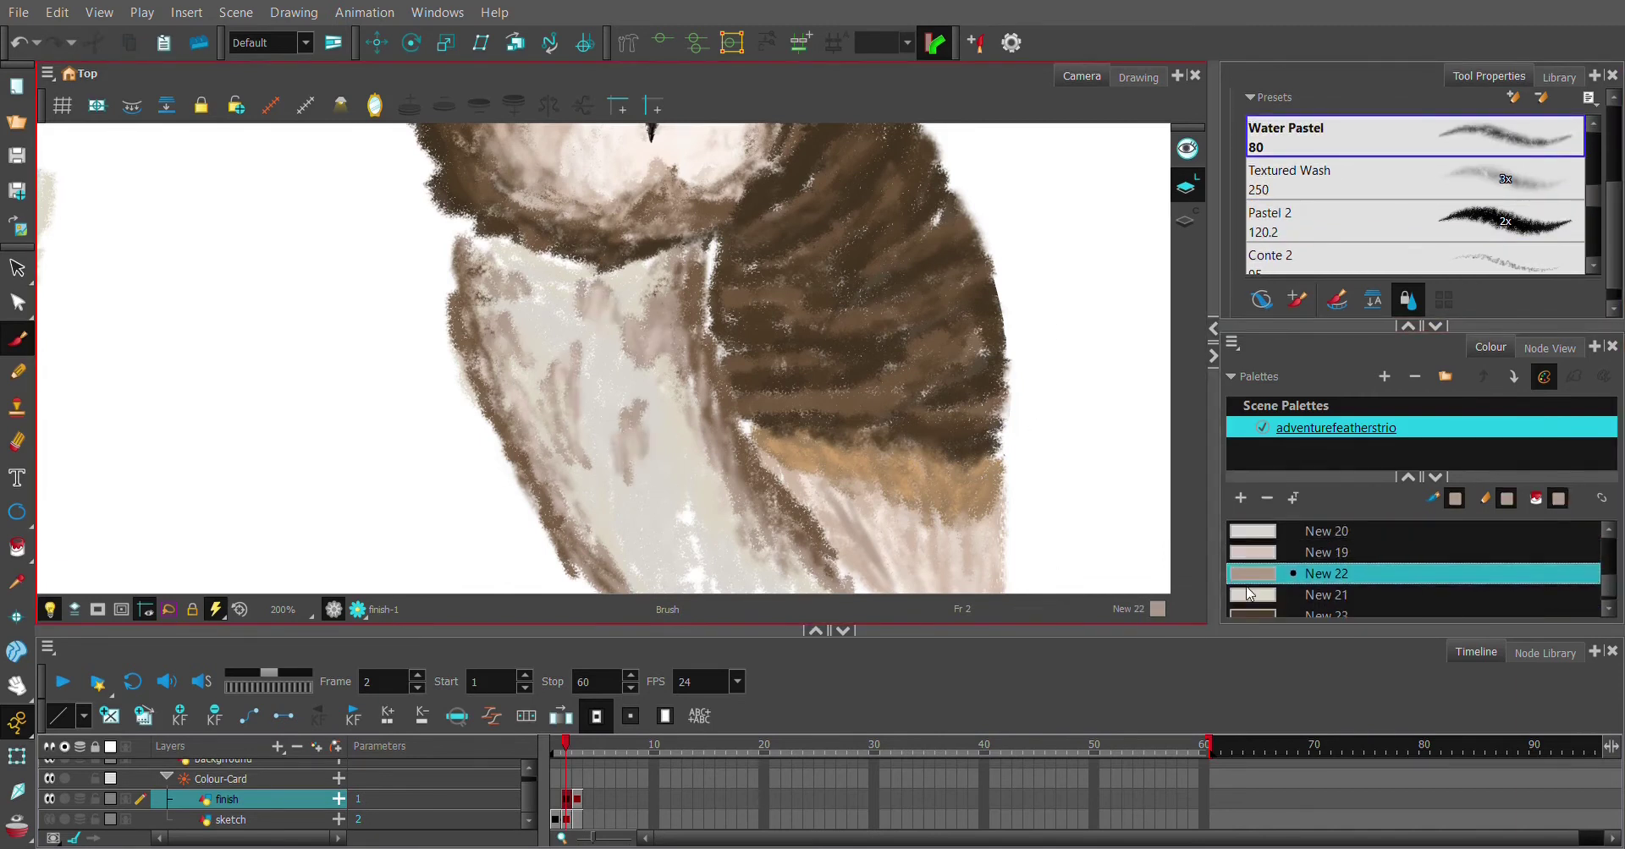
{"action": "key", "text": "ctrl+z"}
{"action": "key", "text": "ctrl+z"}
{"action": "key", "text": "ctrl+z"}
{"action": "key", "text": "ctrl+z"}
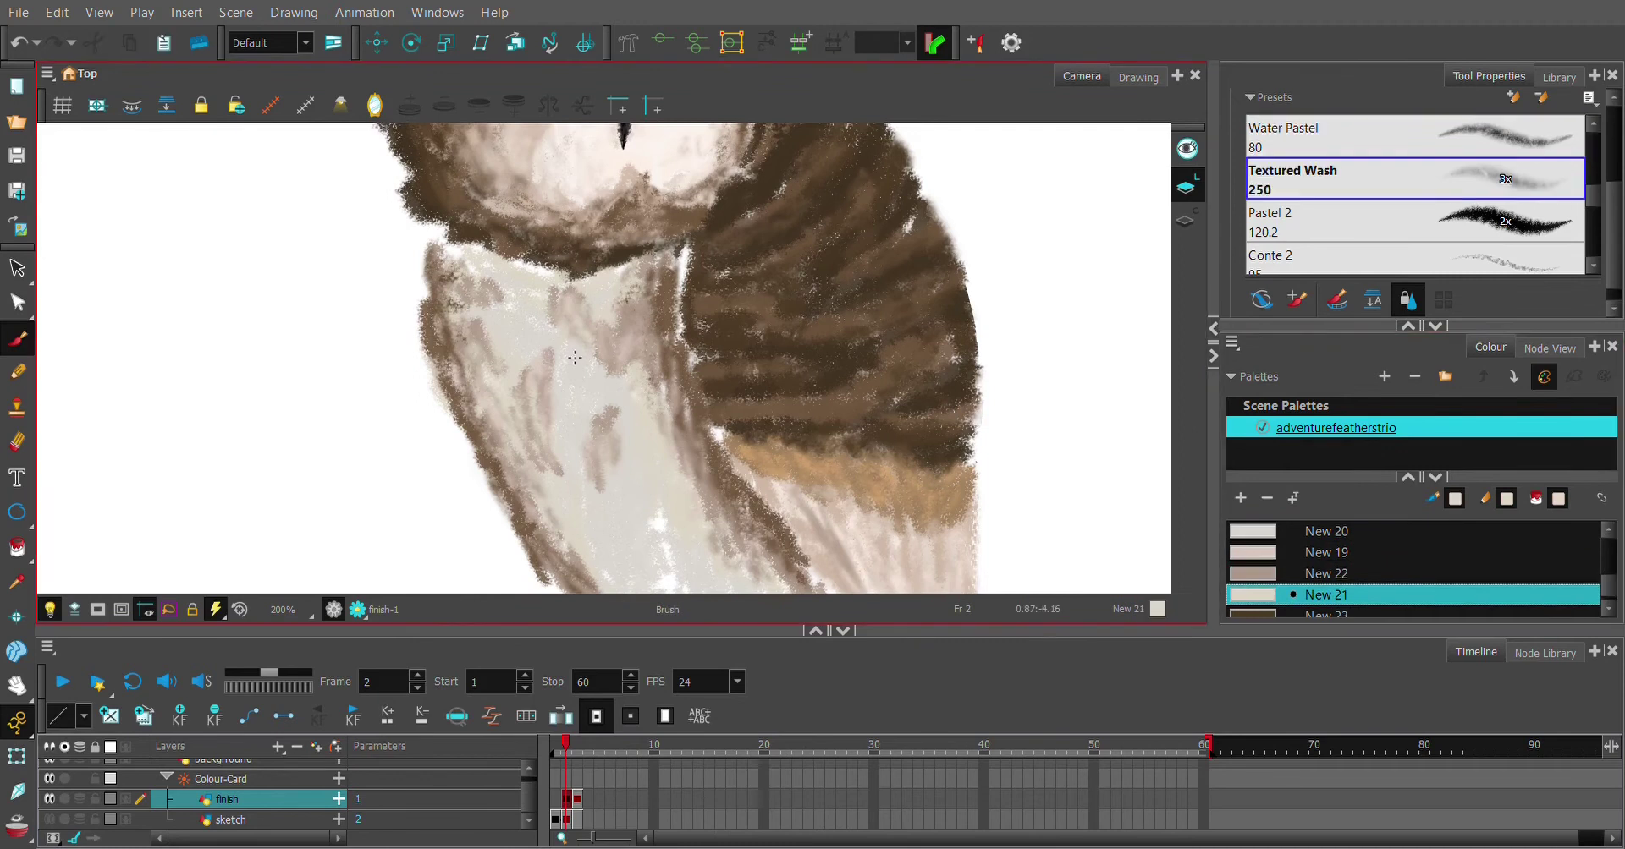
Wash pale New 21 over the chest with Textured Wash at size 250
{"action": "key", "text": "ctrl+z"}
{"action": "key", "text": "ctrl+z"}
{"action": "key", "text": "ctrl+z"}
{"action": "key", "text": "ctrl+z"}
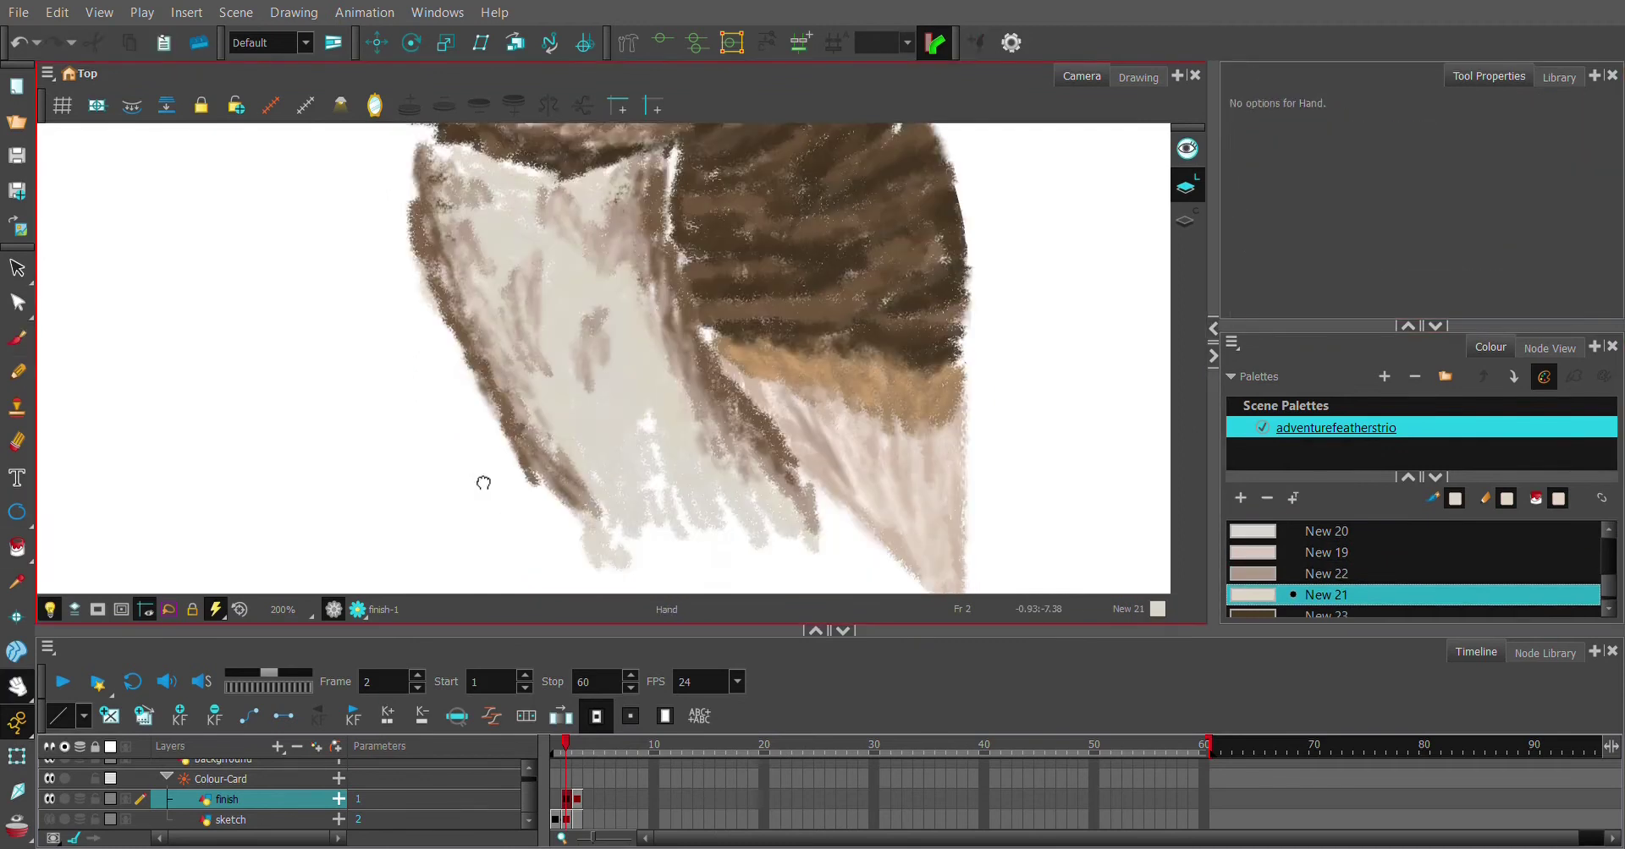
Extend the pale New 21 fill over the ragged lower chest to close its white gaps
{"action": "key", "text": "ctrl+z"}
{"action": "key", "text": "ctrl+z"}
{"action": "key", "text": "ctrl+z"}
{"action": "key", "text": "ctrl+z"}
{"action": "key", "text": "ctrl+z"}
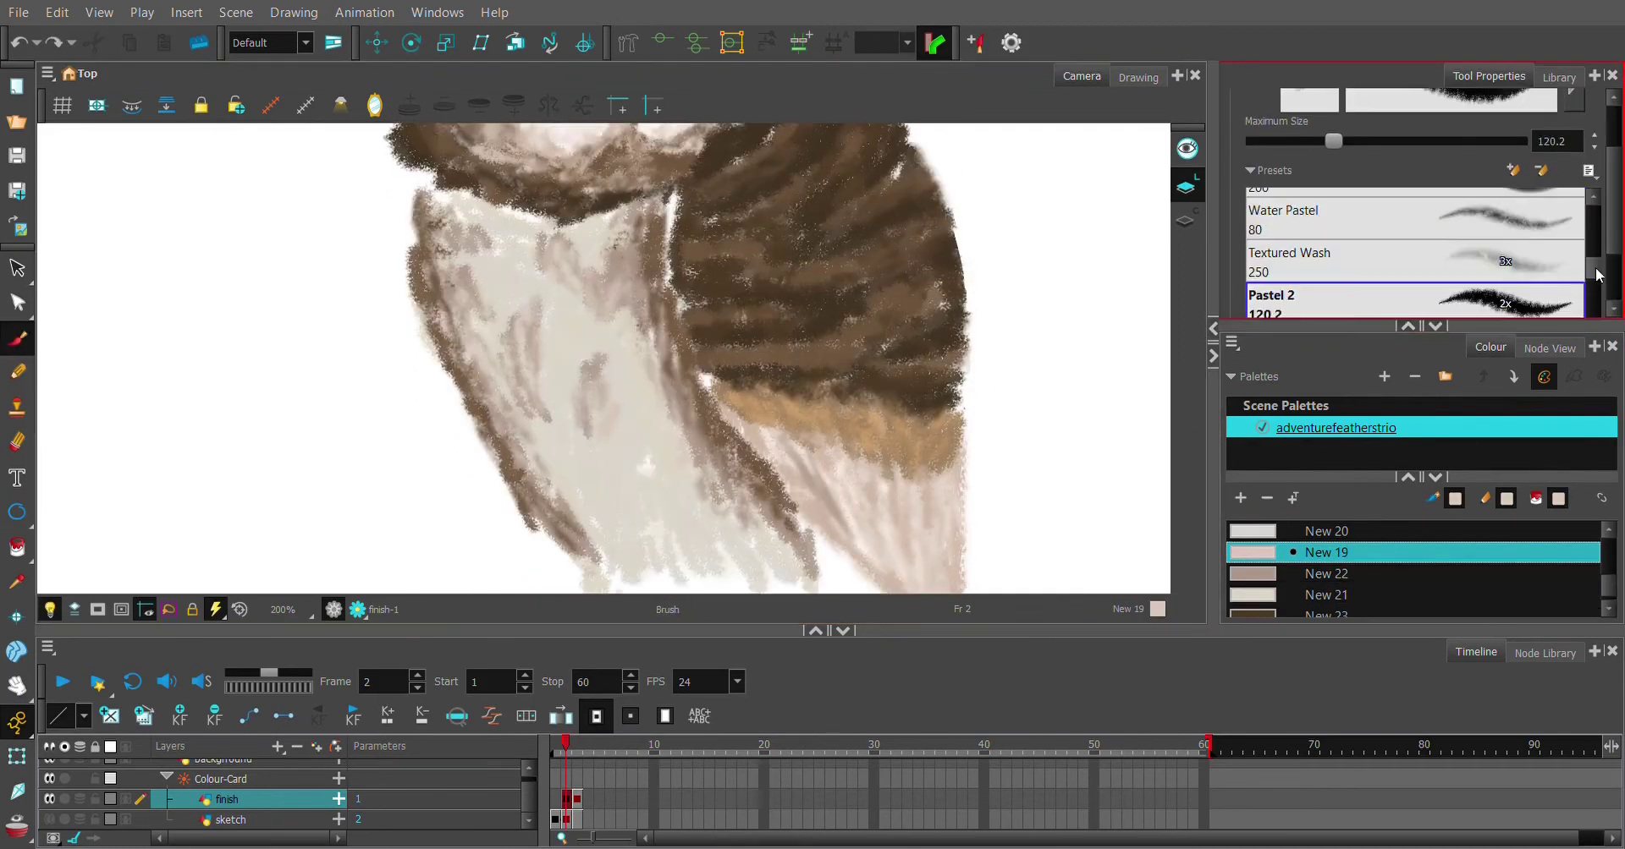
Soften and extend the central chest markings with New 19 and New 21 Water Pastel strokes at size 80
{"action": "key", "text": "ctrl+z"}
{"action": "key", "text": "ctrl+z"}
{"action": "key", "text": "ctrl+z"}
{"action": "key", "text": "ctrl+z"}
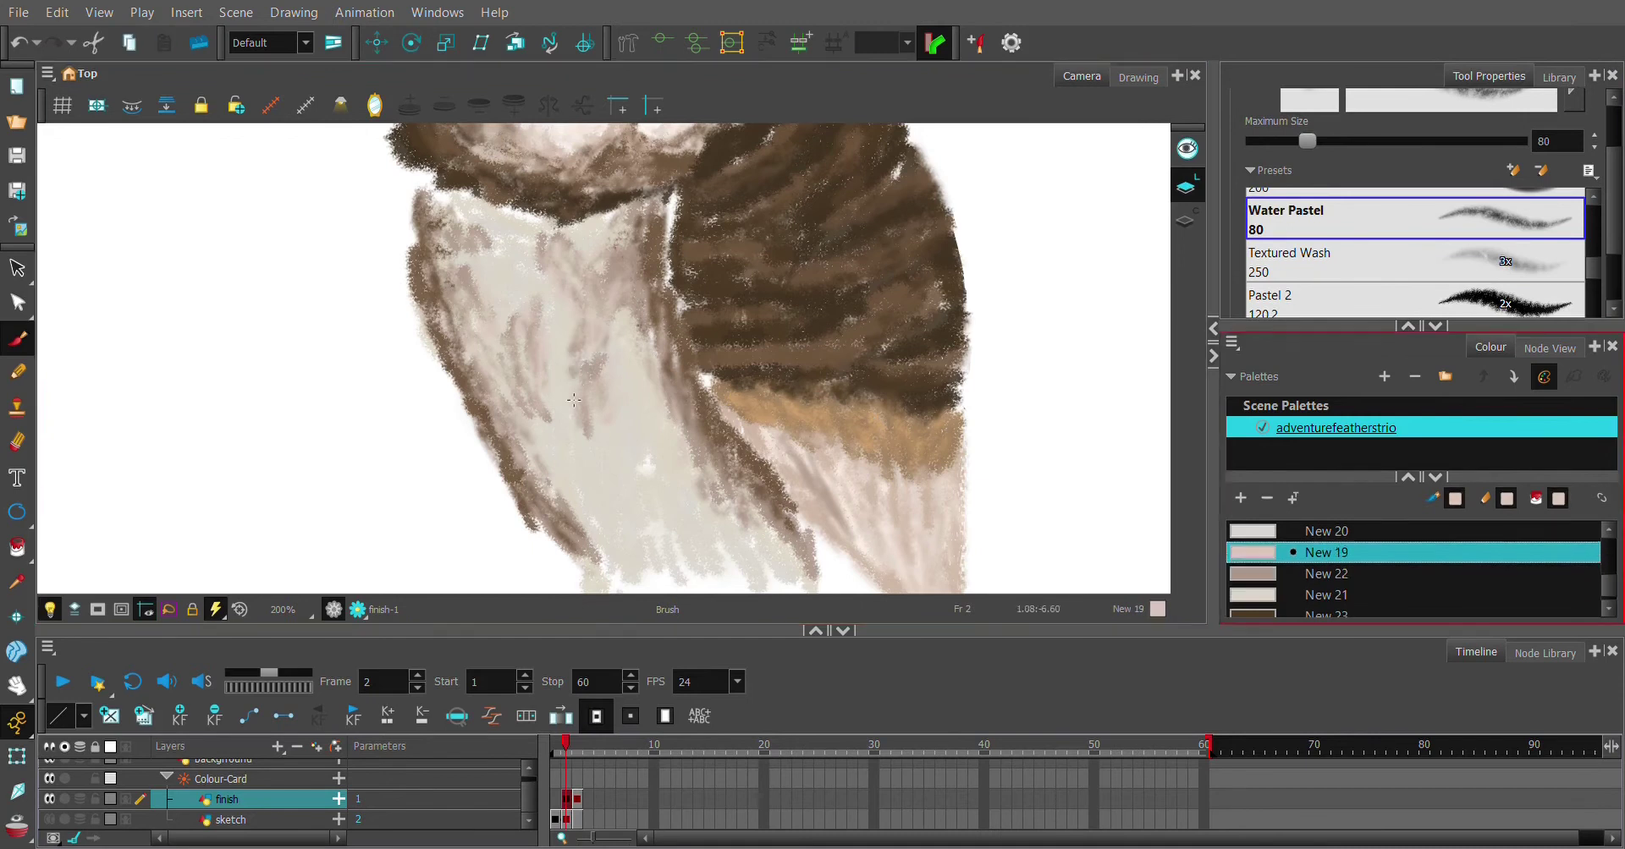
{"action": "key", "text": "ctrl+z"}
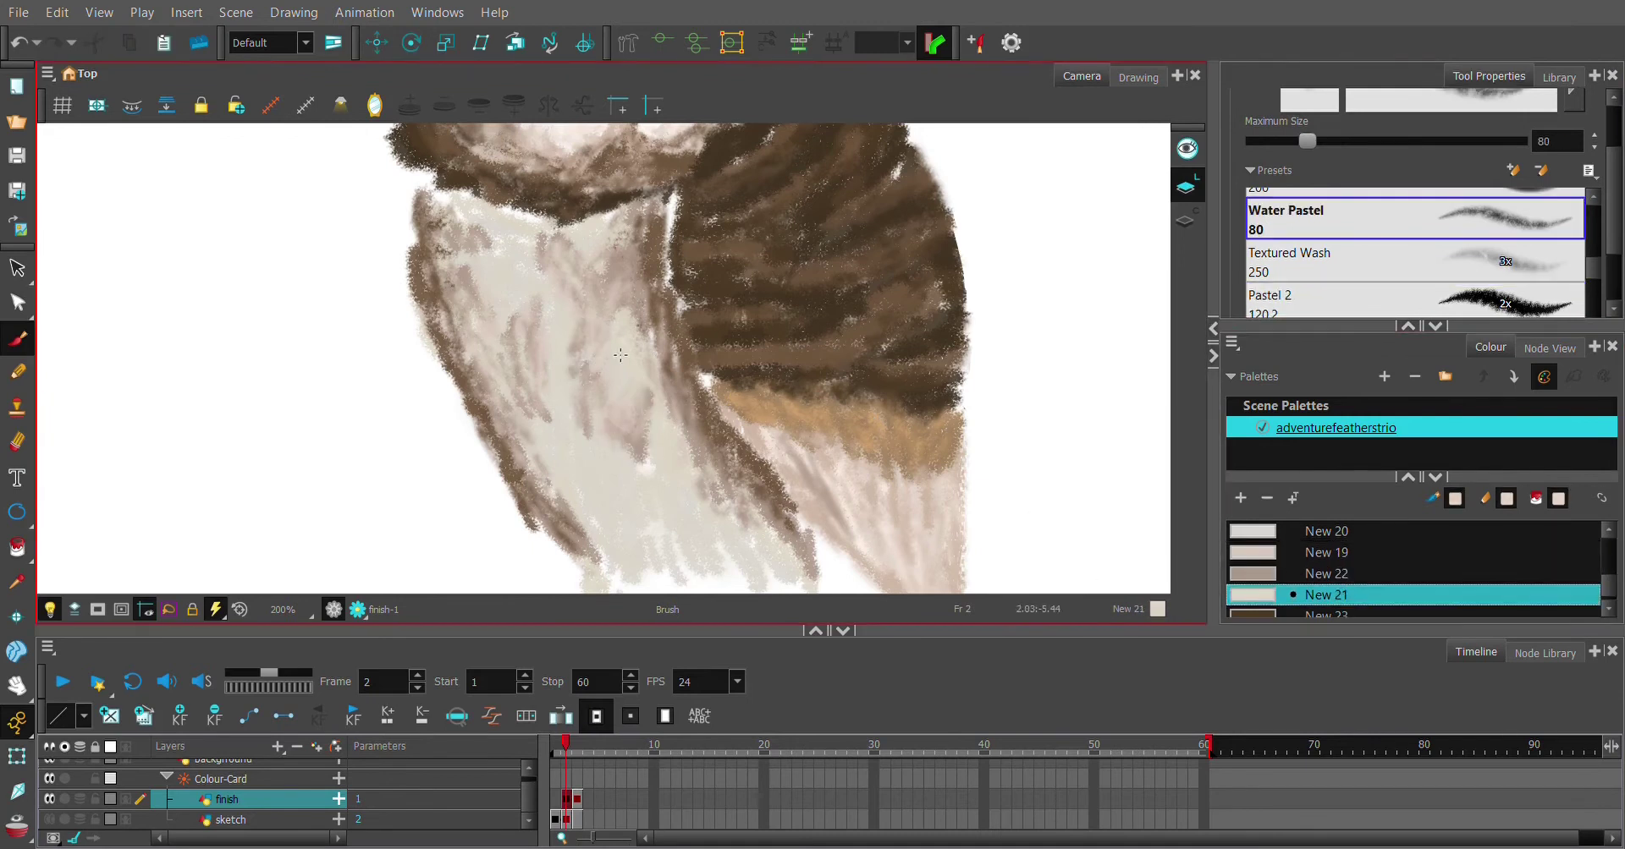
Select and delete the brown stroke that forms the point below the owl's chin
{"action": "key", "text": "alt+s"}
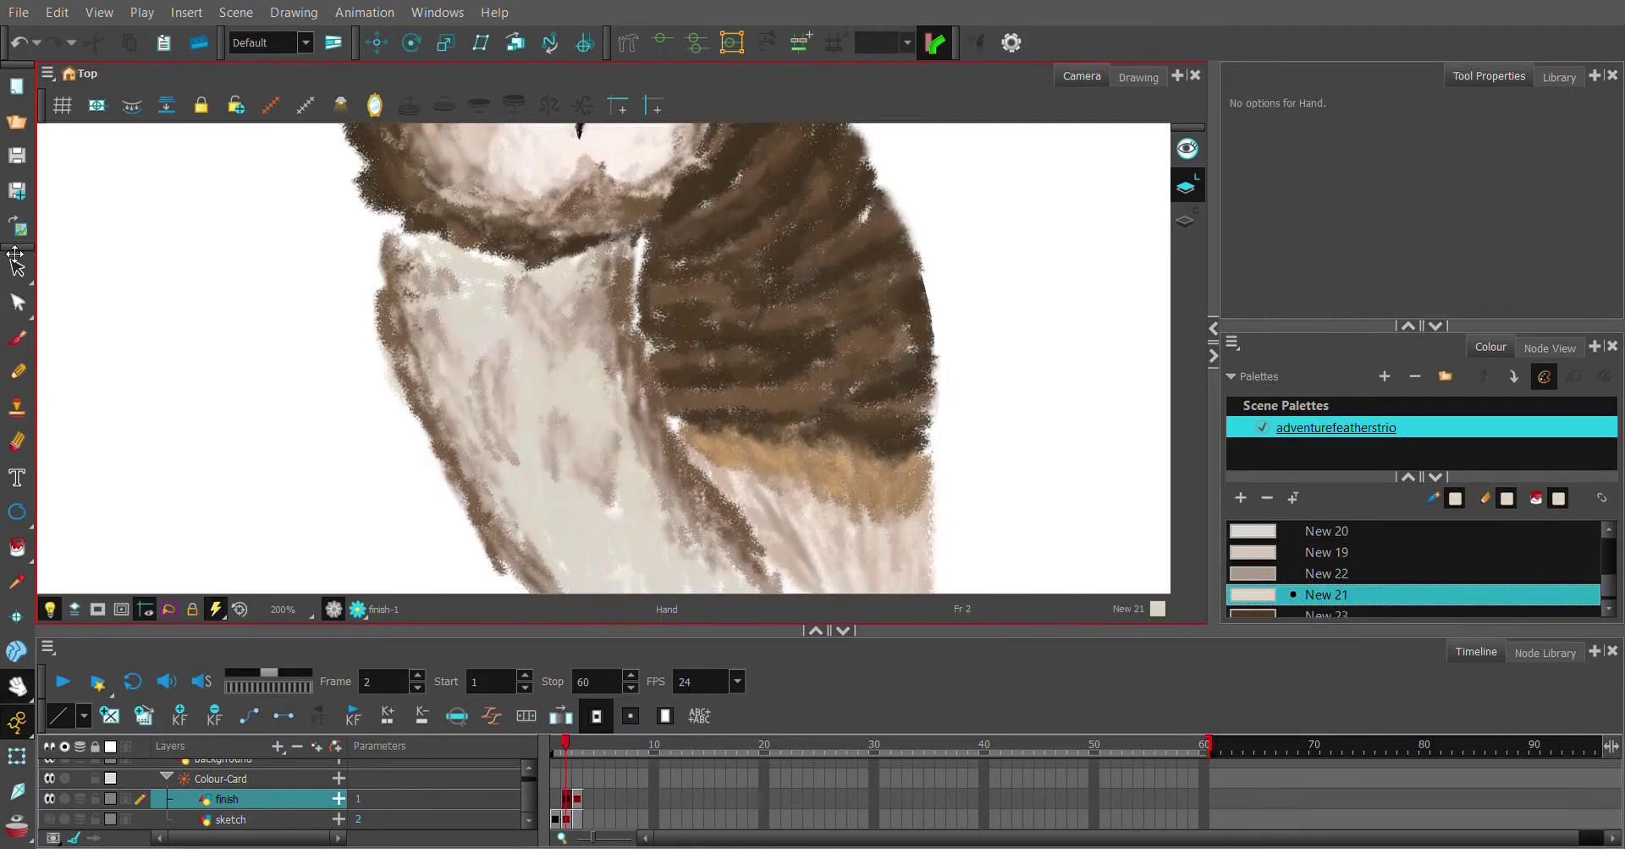
{"action": "mouse_move", "coordinate": [571, 279]}
{"action": "left_mouse_down"}
{"action": "mouse_move", "coordinate": [388, 510]}
{"action": "mouse_move", "coordinate": [571, 275]}
{"action": "left_mouse_up"}
{"action": "key", "text": "Delete"}
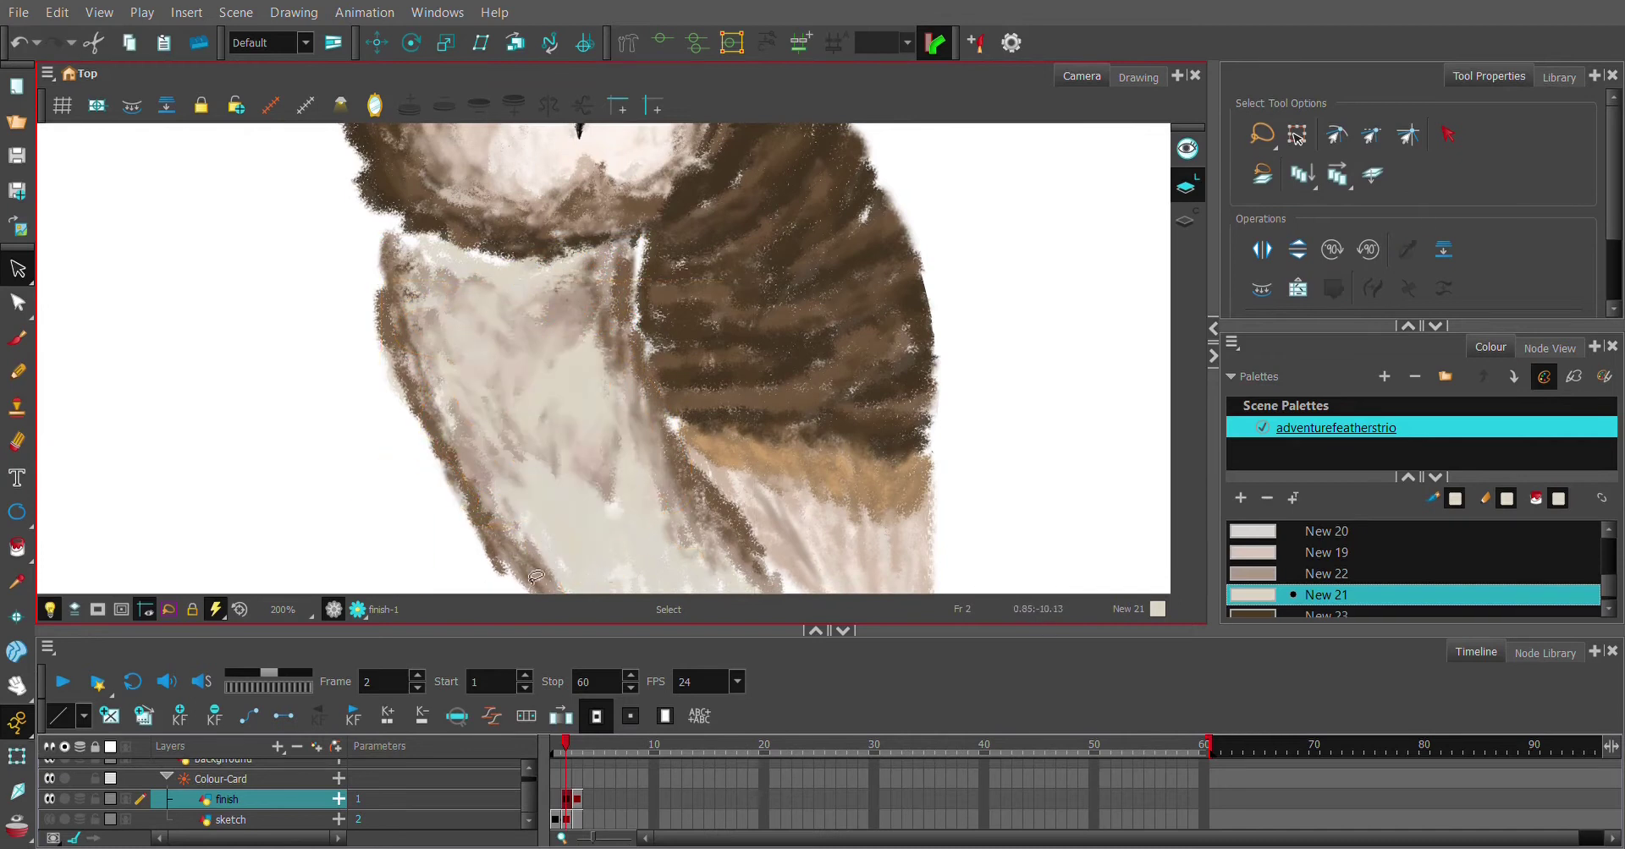
Paint brown New 24 patches along the chest edges with Water Pastel at size 80 and Pastel 2 at size 120.2
{"action": "key", "text": "alt+b"}
{"action": "left_click", "coordinate": [463, 466], "text": "alt"}
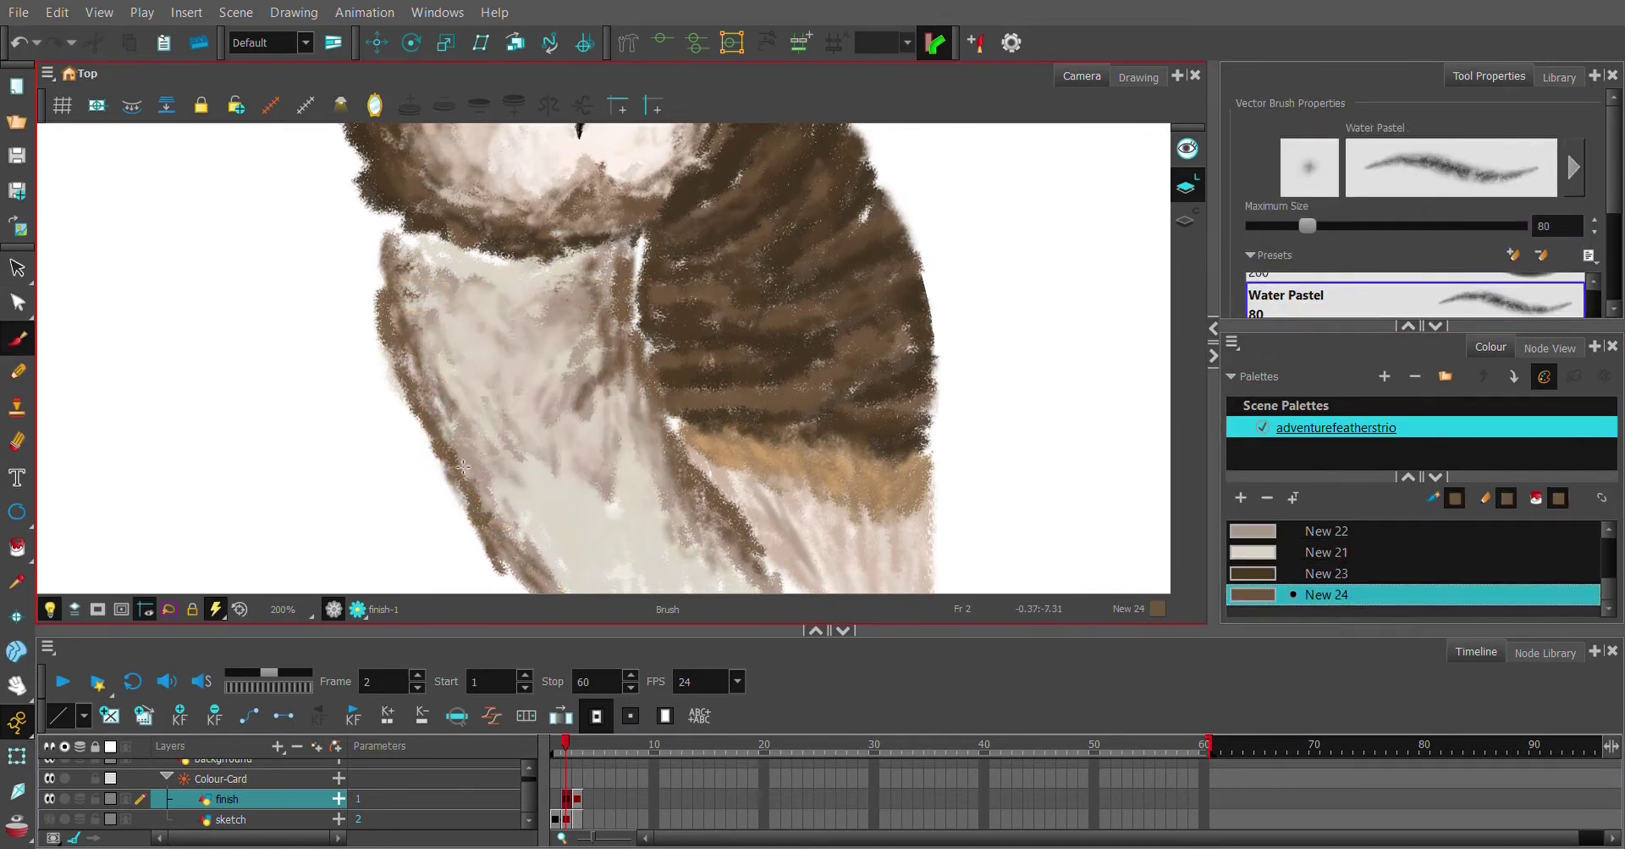
{"action": "scroll", "coordinate": [1557, 309], "scroll_direction": "down", "scroll_amount": 3}
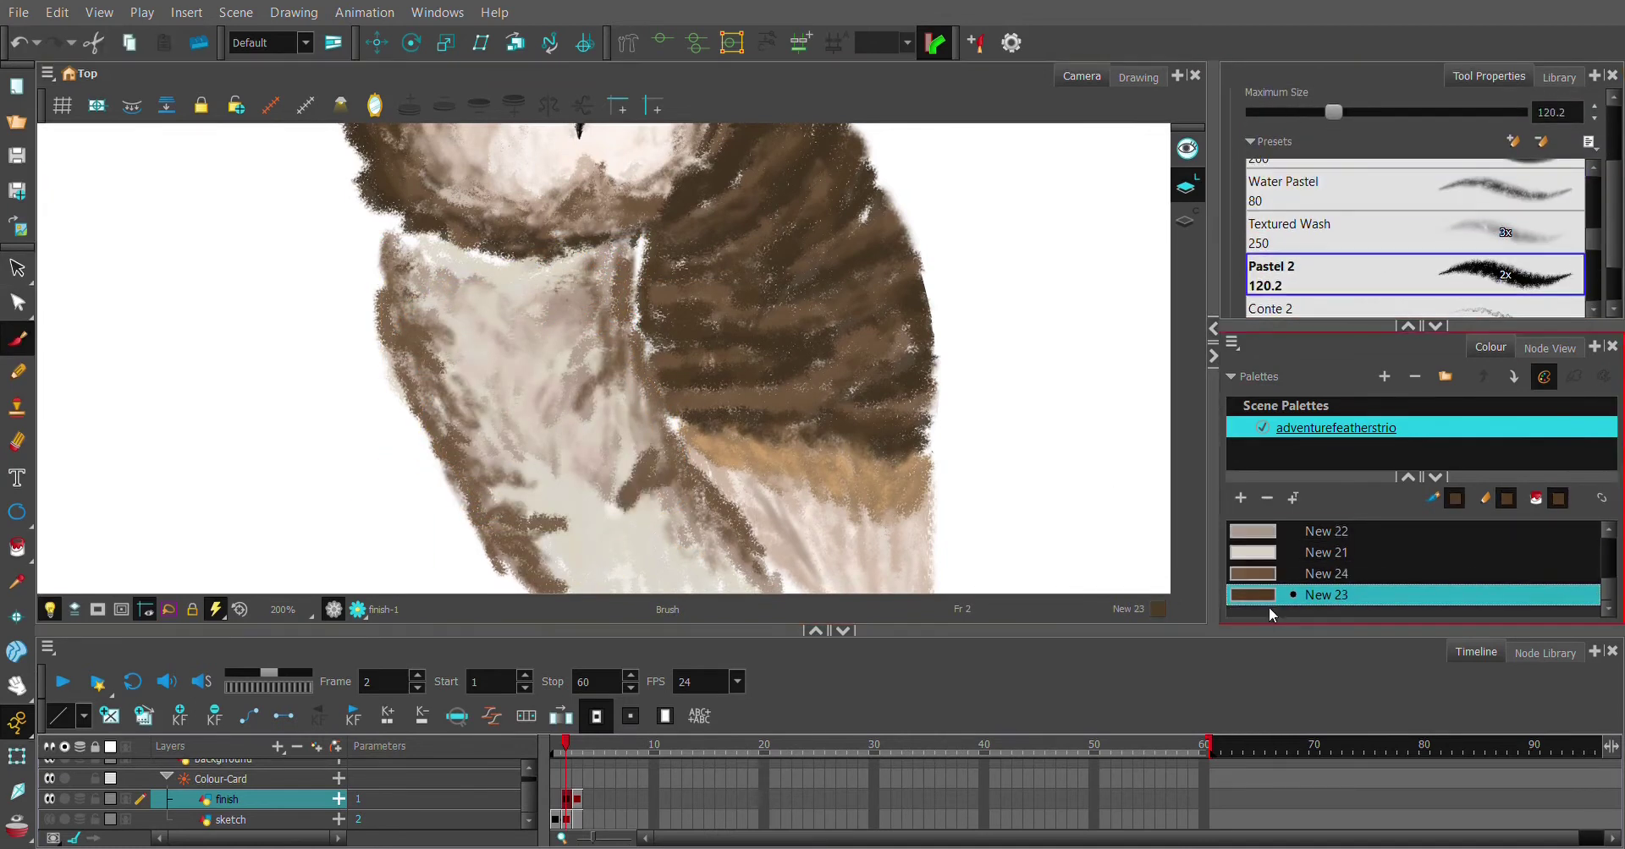
Deepen the brown patches along both chest edges with New 23 Water Pastel at size 80, blending inward with pale New 21
{"action": "left_click", "coordinate": [651, 506], "text": "alt"}
{"action": "left_click", "coordinate": [1265, 595]}
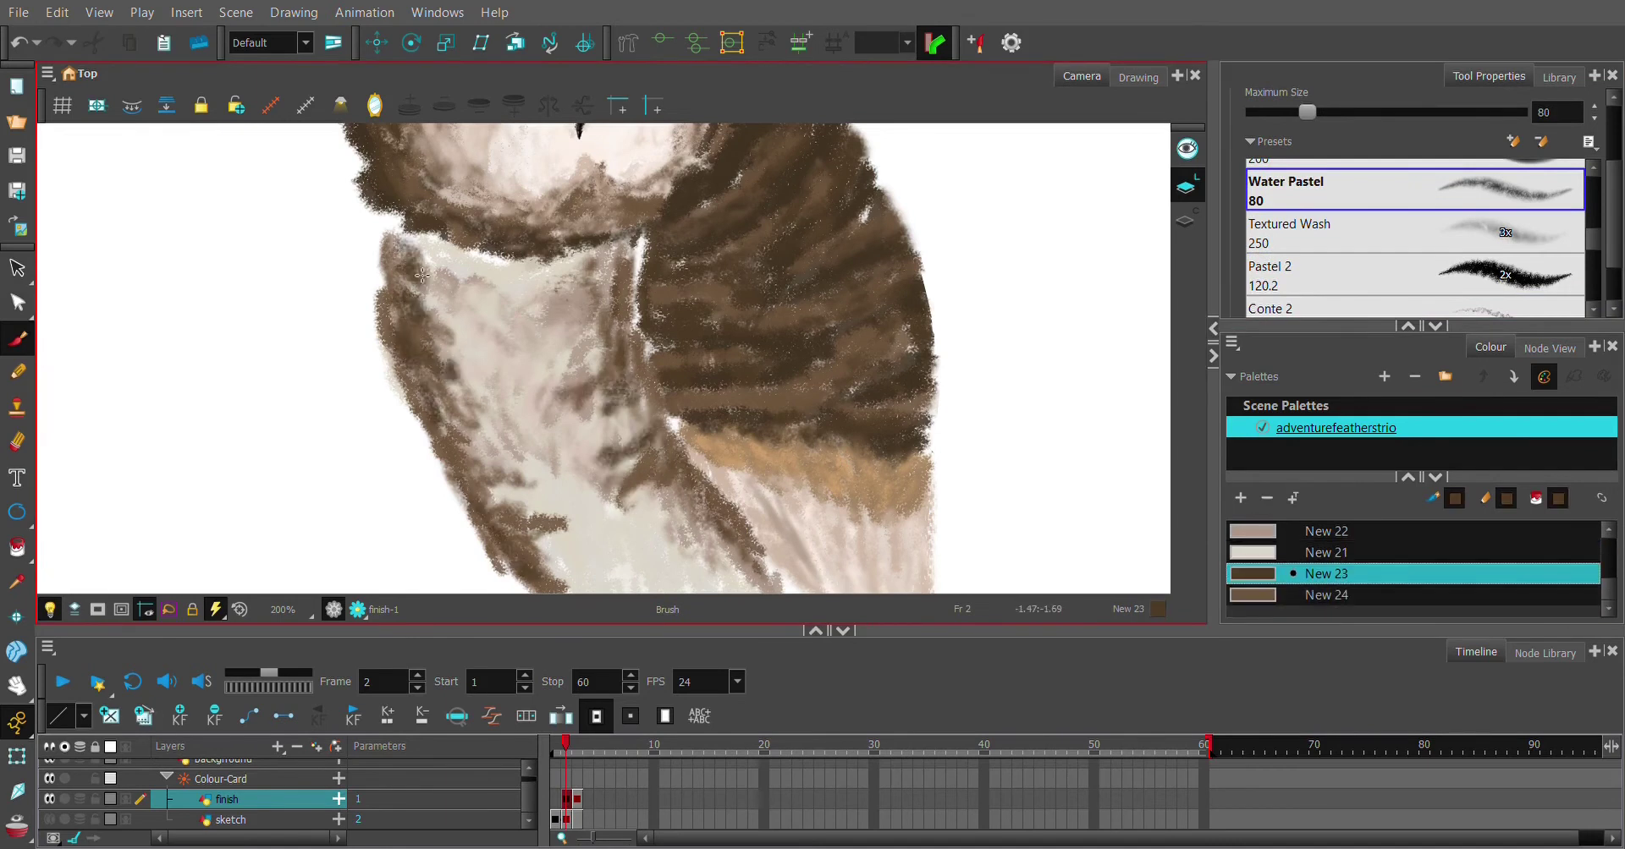
{"action": "key", "text": "ctrl+z"}
{"action": "key", "text": "ctrl+z"}
{"action": "key", "text": "ctrl+z"}
{"action": "key", "text": "ctrl+z"}
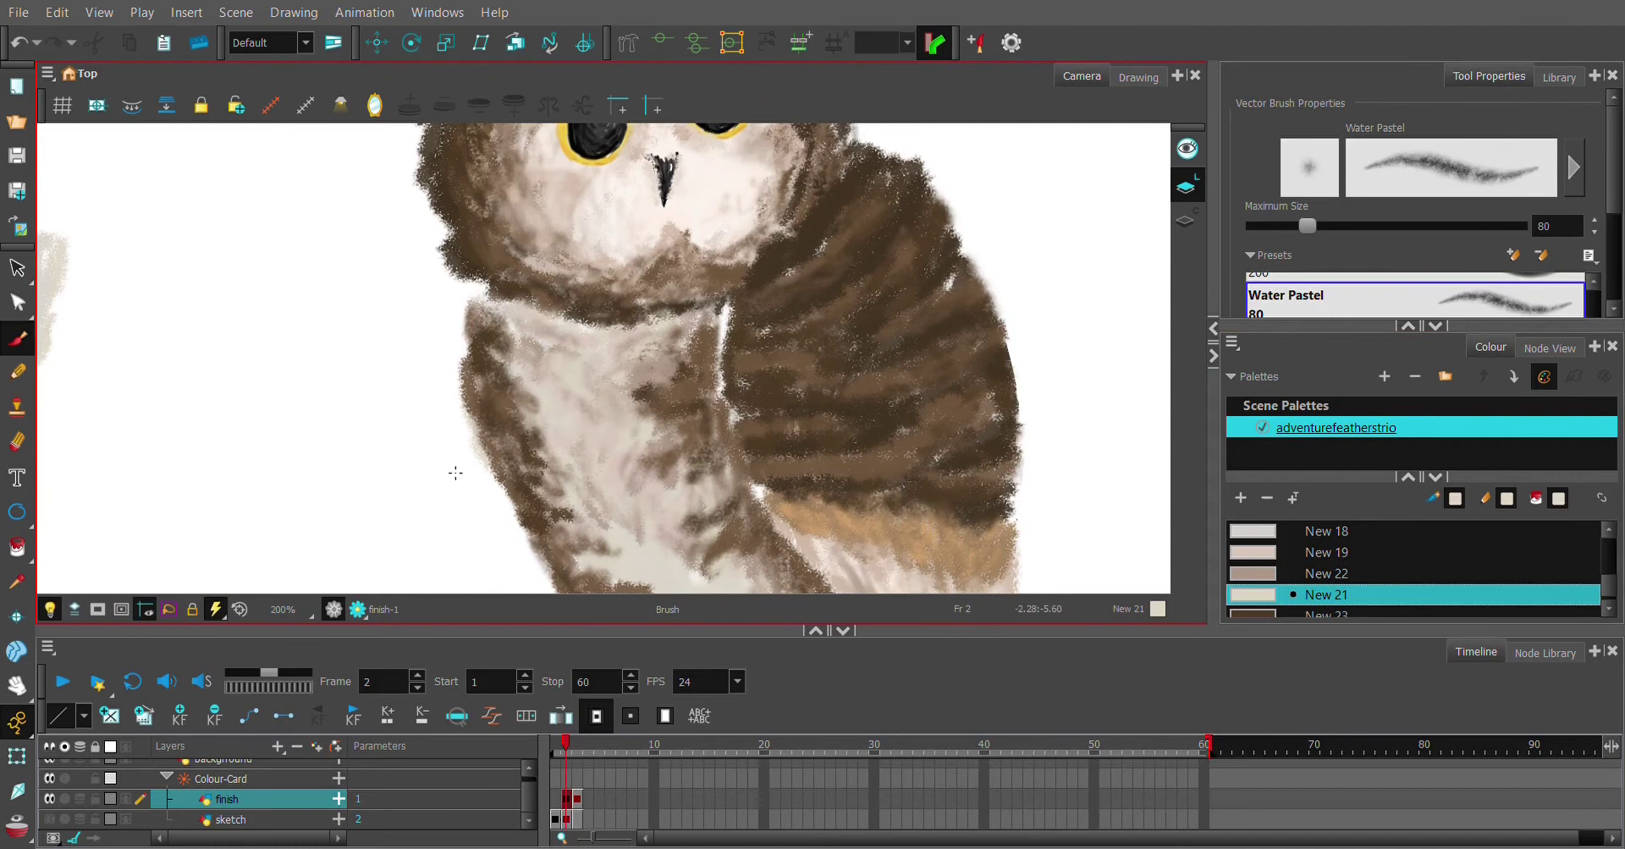
{"action": "key", "text": "ctrl+z"}
{"action": "key", "text": "ctrl+z"}
{"action": "key", "text": "ctrl+z"}
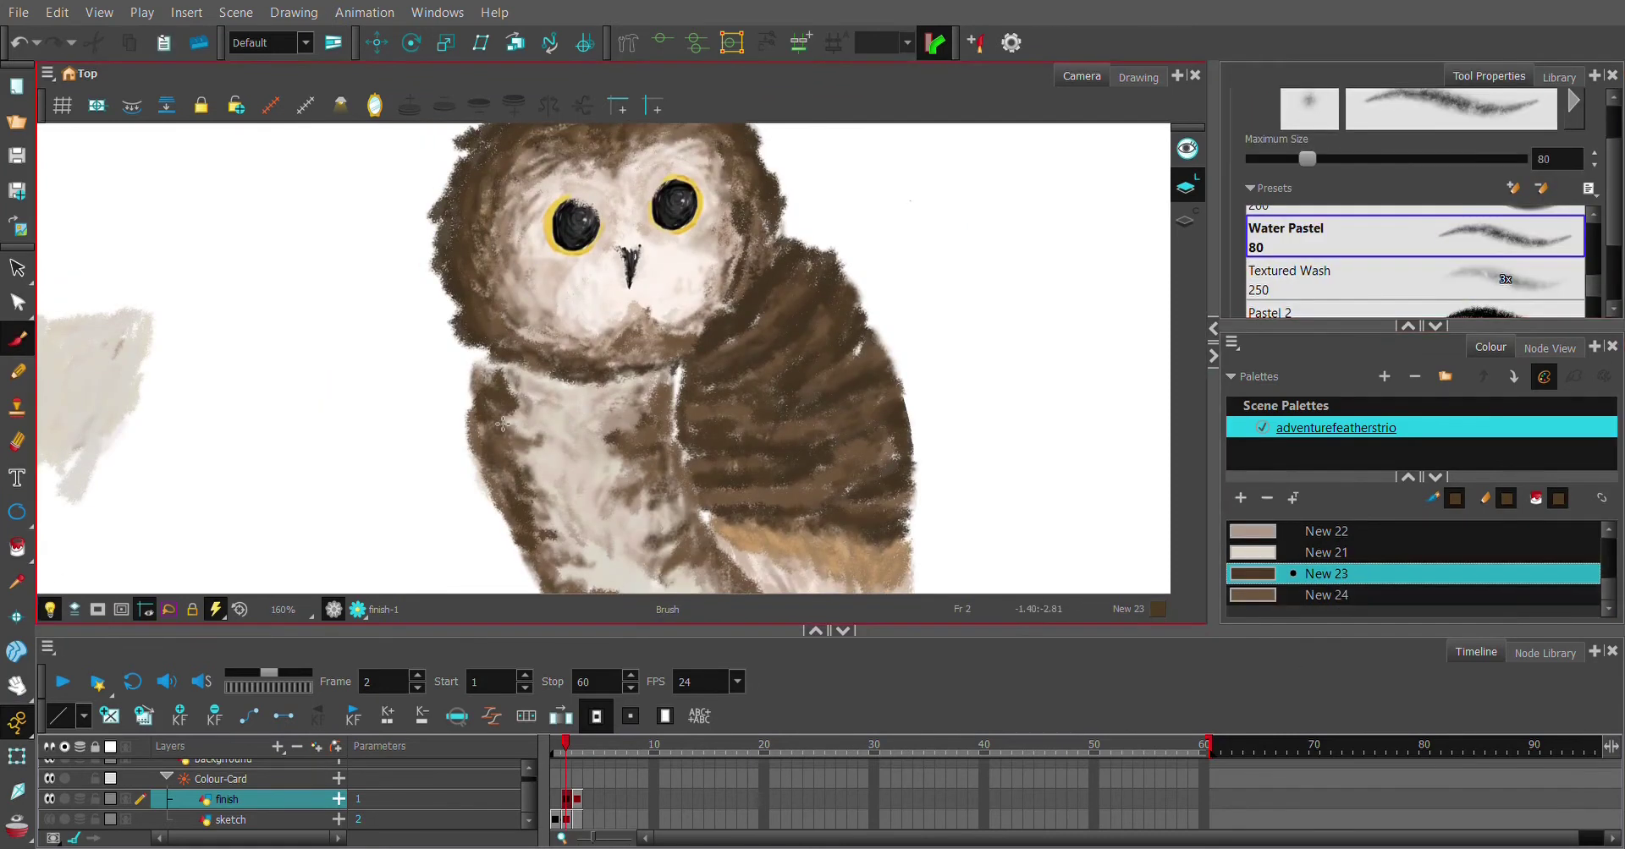
Paint jagged New 23 and New 24 feather markings from both chest edges down toward the lower chest
{"action": "key", "text": "ctrl+z"}
{"action": "key", "text": "ctrl+z"}
{"action": "key", "text": "ctrl+z"}
{"action": "key", "text": "ctrl+z"}
{"action": "key", "text": "ctrl+z"}
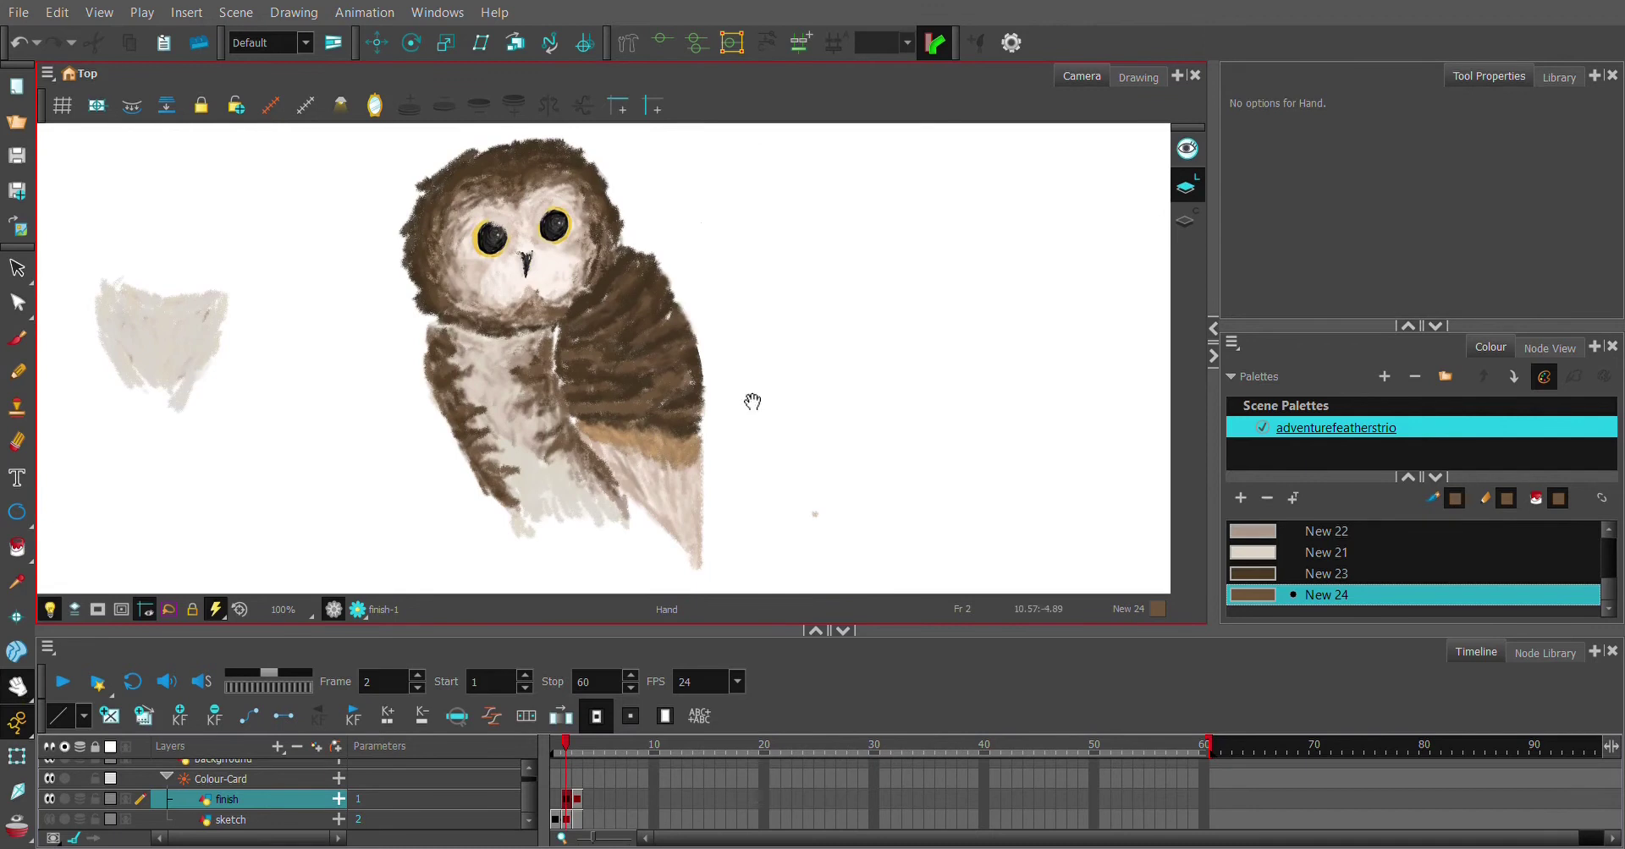
Blend the pale chest centre and its lower fringe with New 19 and New 22 Water Pastel strokes at size 80
{"action": "key", "text": "ctrl+z"}
{"action": "key", "text": "ctrl+z"}
{"action": "key", "text": "ctrl+z"}
{"action": "key", "text": "ctrl+z"}
{"action": "key", "text": "ctrl+z"}
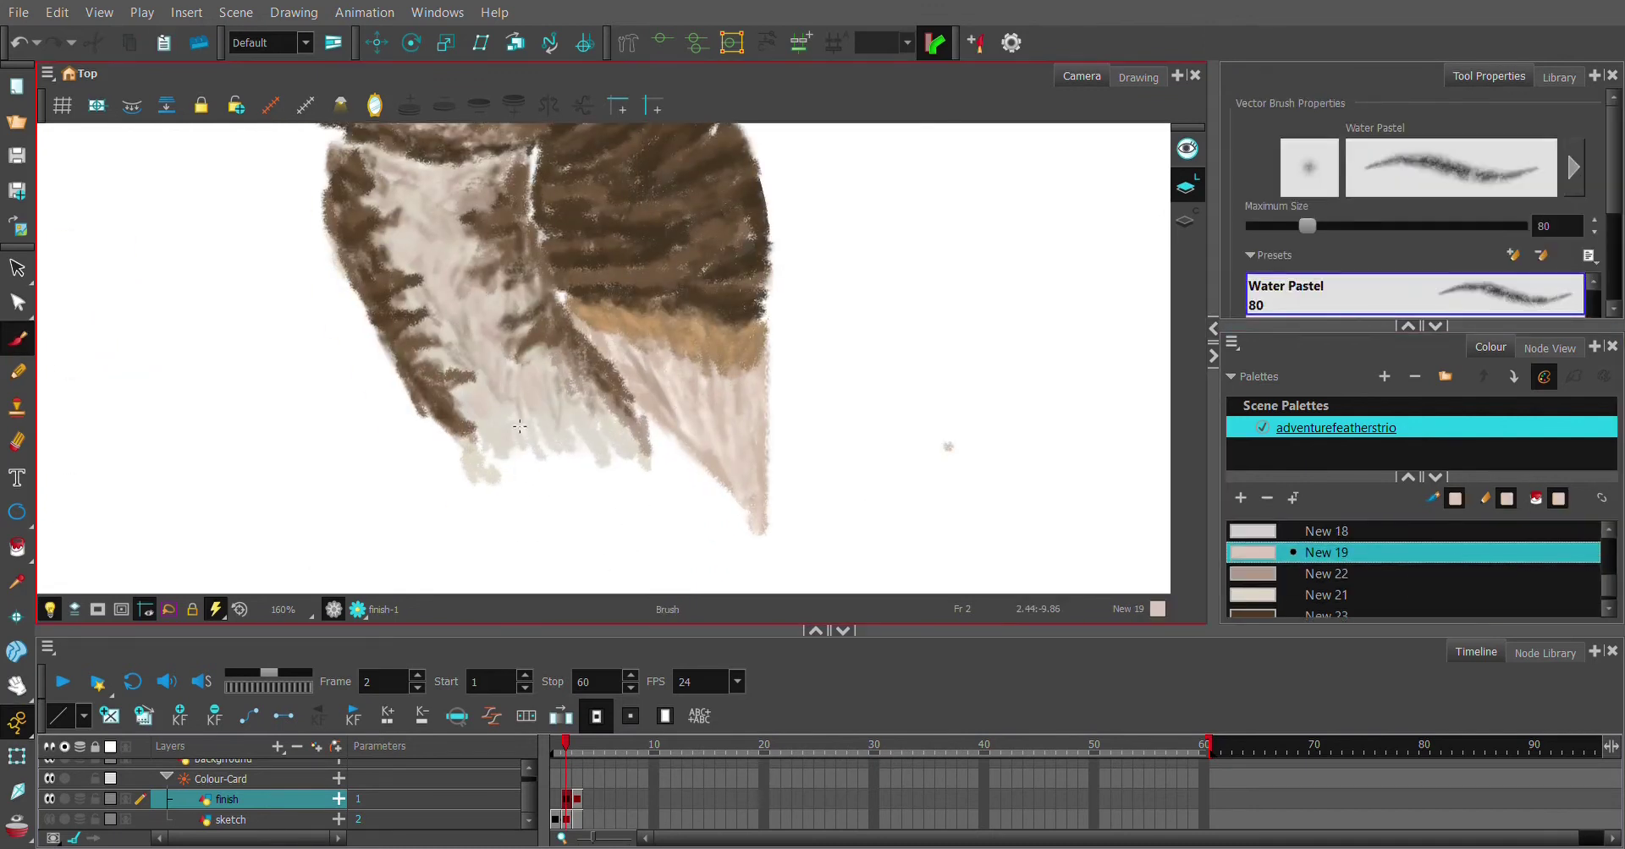
{"action": "key", "text": "ctrl+z"}
{"action": "key", "text": "ctrl+z"}
{"action": "key", "text": "ctrl+z"}
{"action": "key", "text": "ctrl+z"}
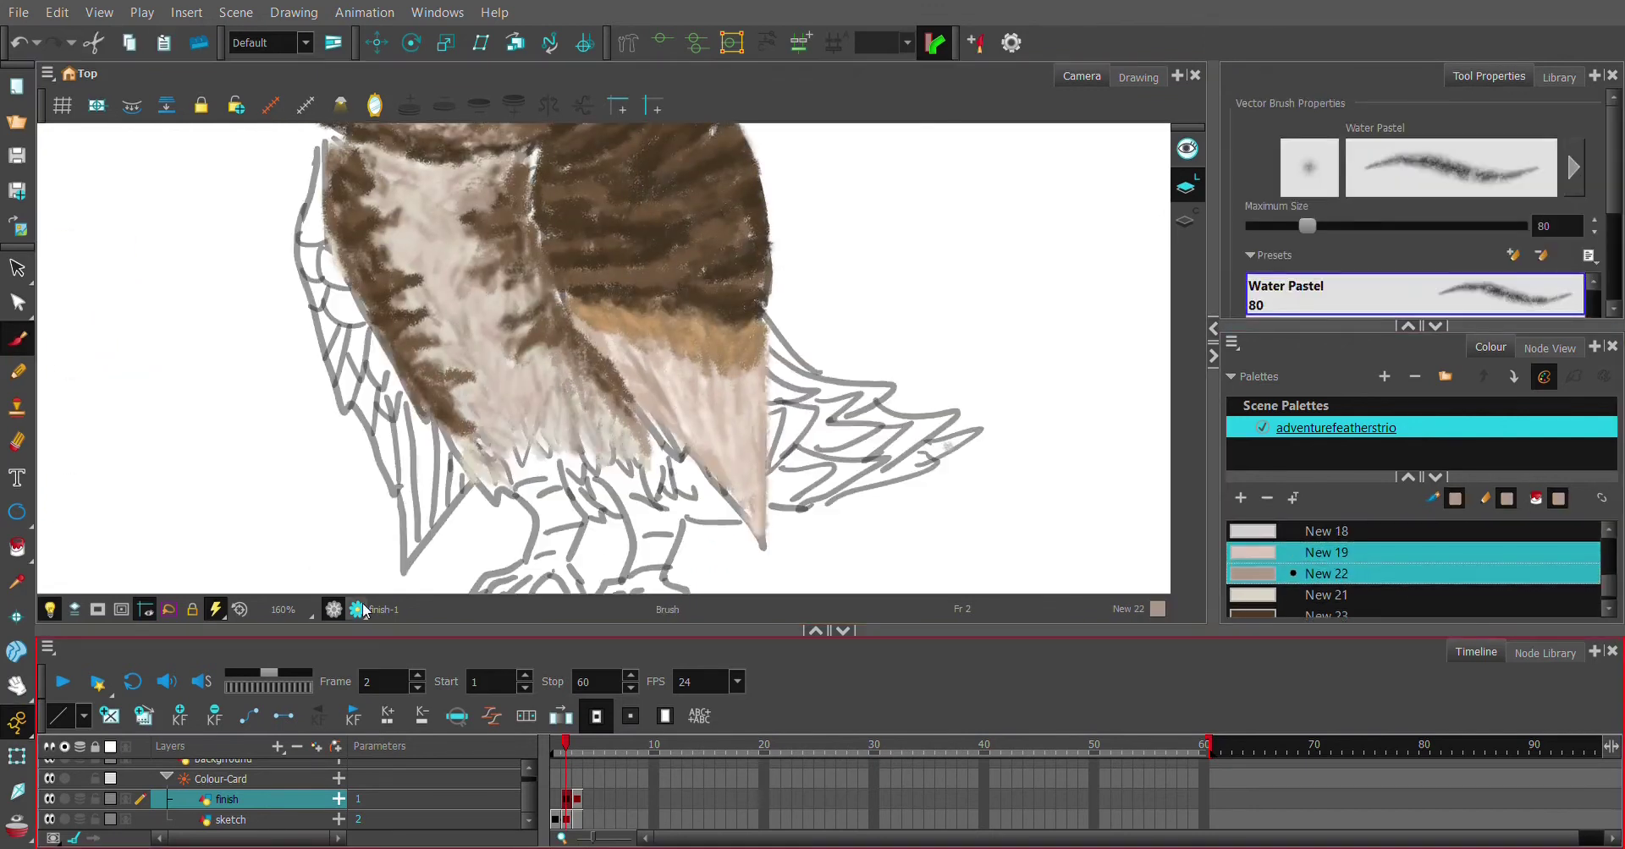
Extend the lower chest feathers to the top of the sketched legs in New 21 and New 22, using Water Pastel and Pastel 2
{"action": "key", "text": "ctrl+z"}
{"action": "key", "text": "ctrl+z"}
{"action": "key", "text": "ctrl+z"}
{"action": "key", "text": "ctrl+z"}
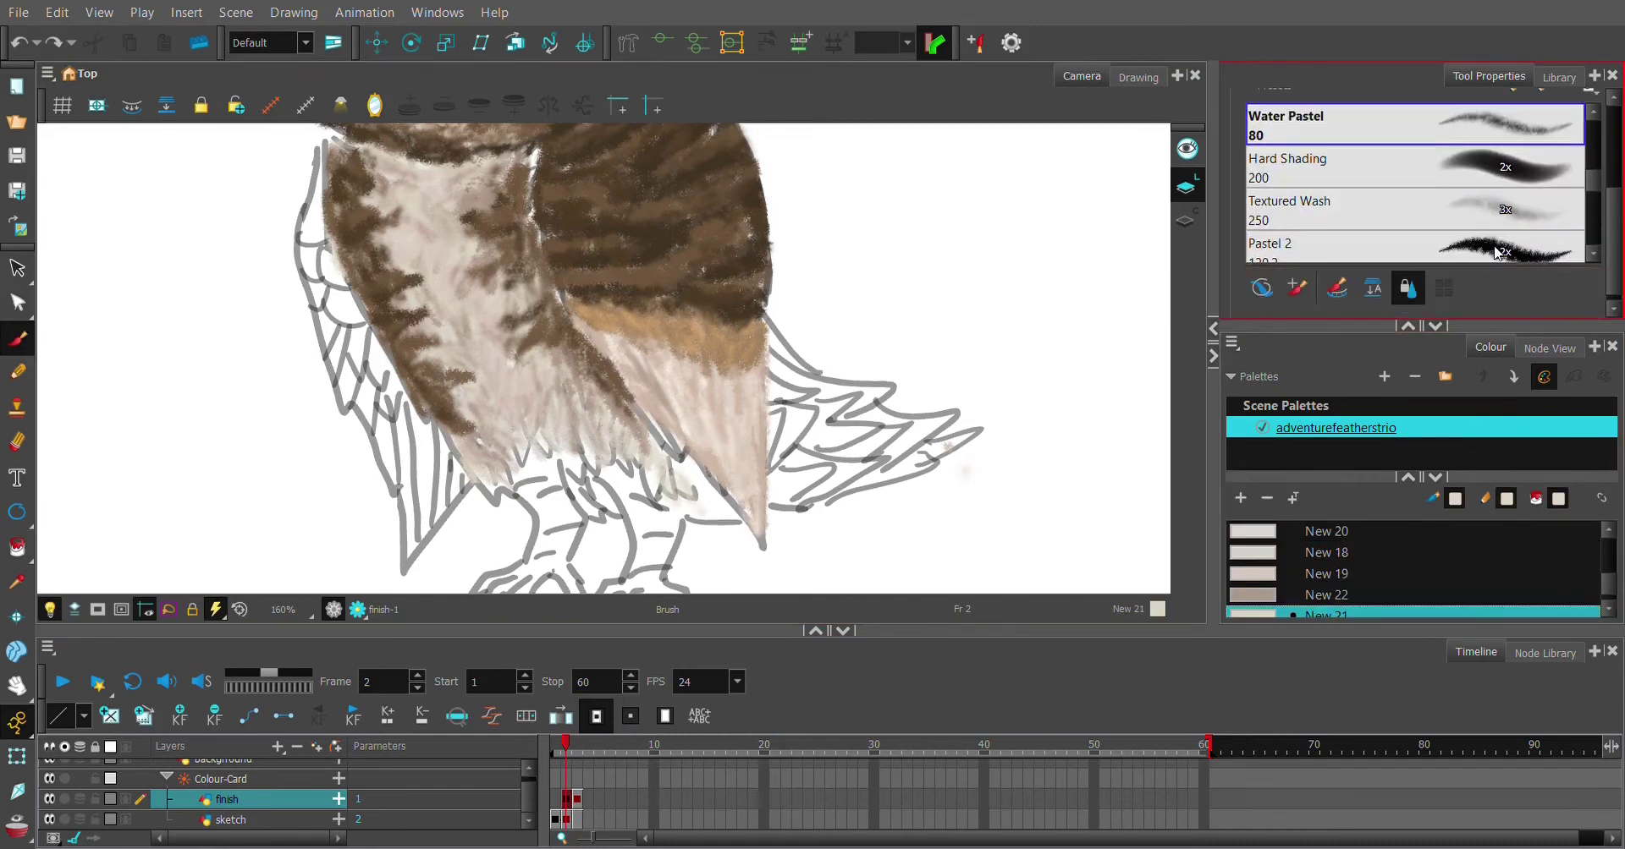
{"action": "key", "text": "ctrl+z"}
{"action": "key", "text": "ctrl+z"}
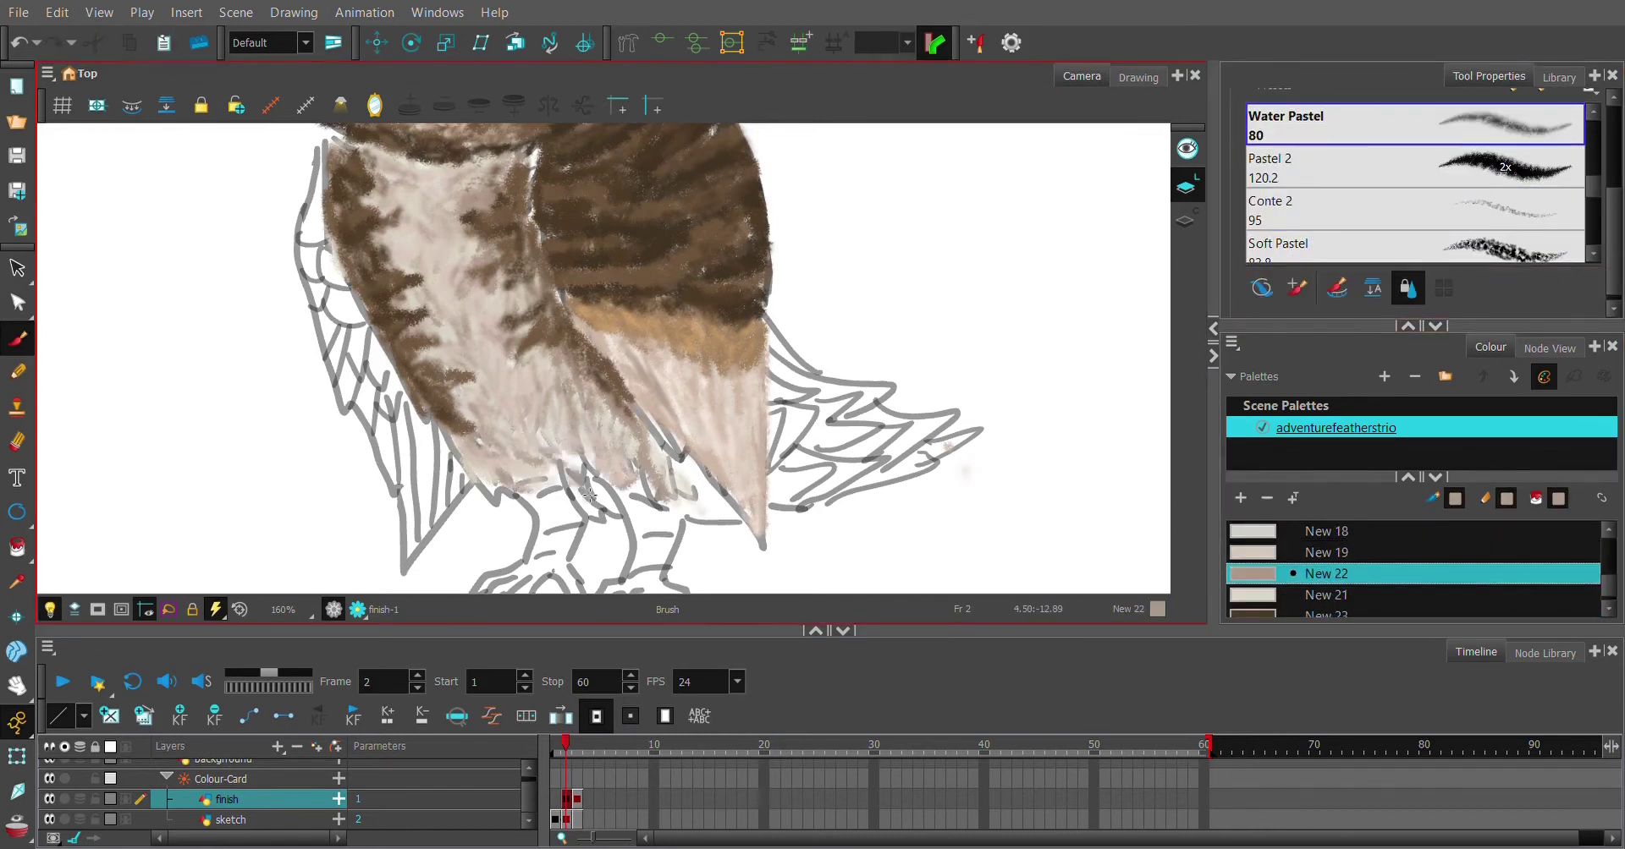
{"action": "key", "text": "ctrl+z"}
{"action": "key", "text": "ctrl+z"}
{"action": "key", "text": "ctrl+z"}
{"action": "key", "text": "ctrl+z"}
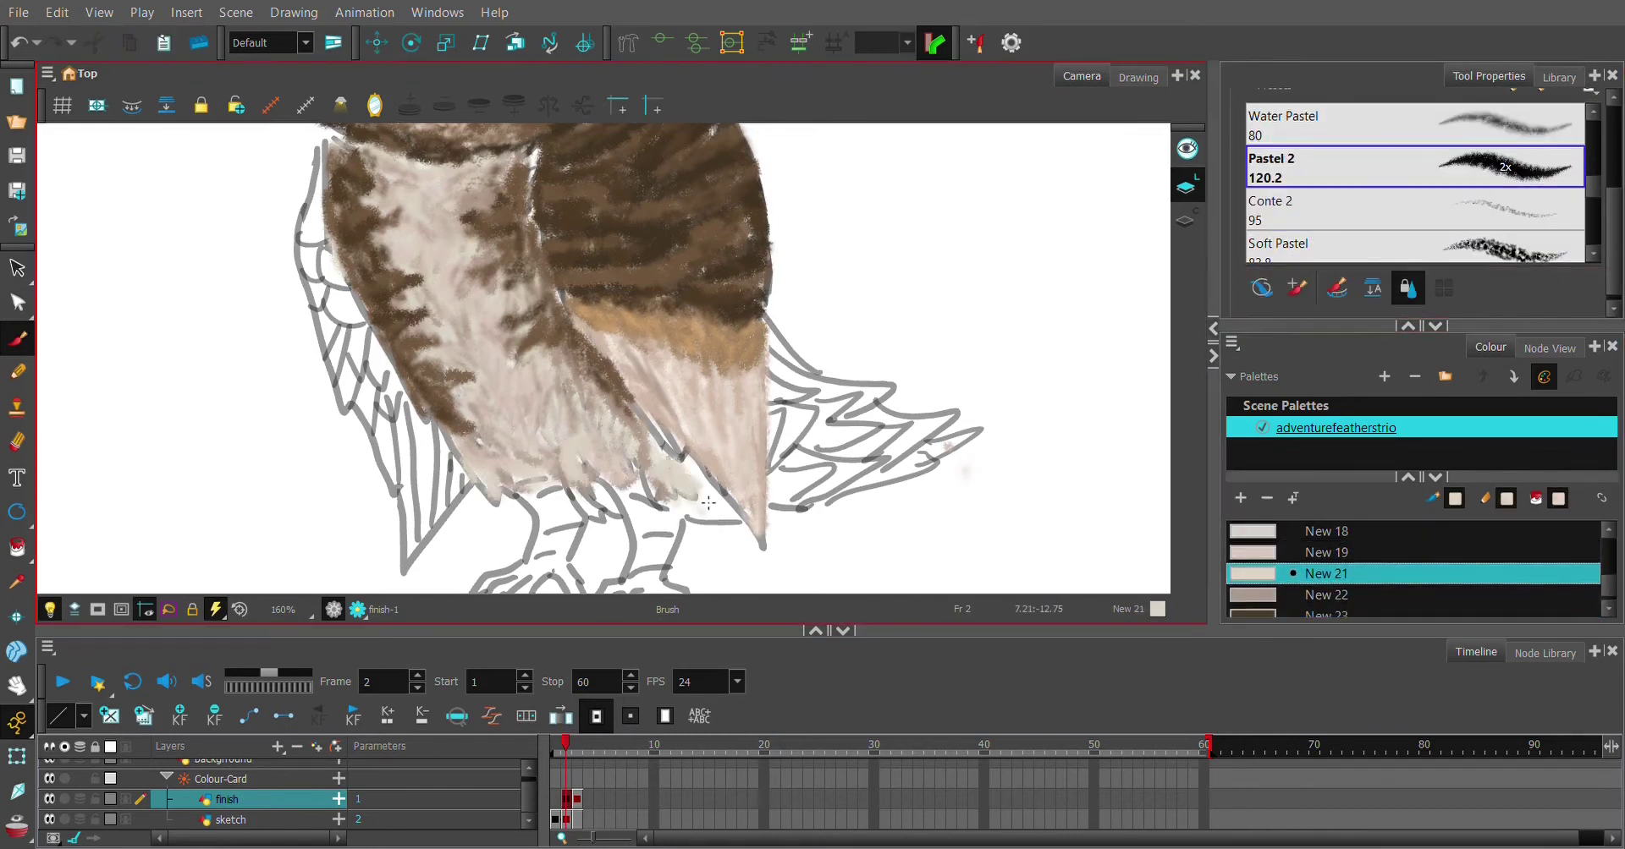
Paint brown New 24 markings down both lower chest edges with Pastel 2 at size 120.2 and Water Pastel at size 80
{"action": "key", "text": "ctrl+z"}
{"action": "key", "text": "ctrl+z"}
{"action": "key", "text": "ctrl+z"}
{"action": "key", "text": "ctrl+z"}
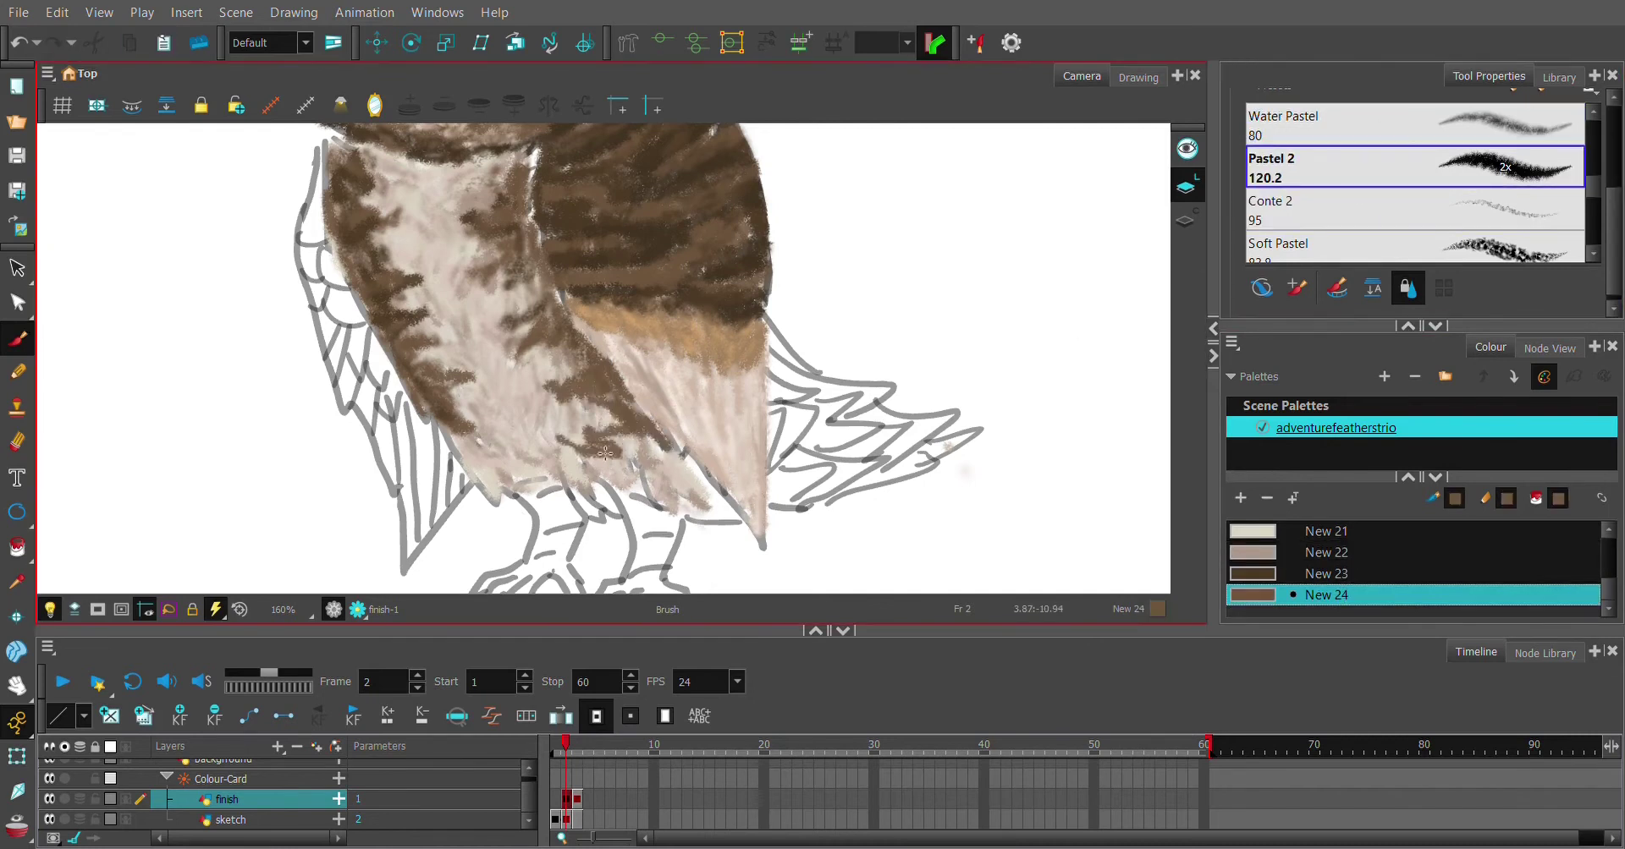
{"action": "key", "text": "ctrl+z"}
{"action": "key", "text": "ctrl+z"}
{"action": "key", "text": "ctrl+z"}
{"action": "key", "text": "ctrl+z"}
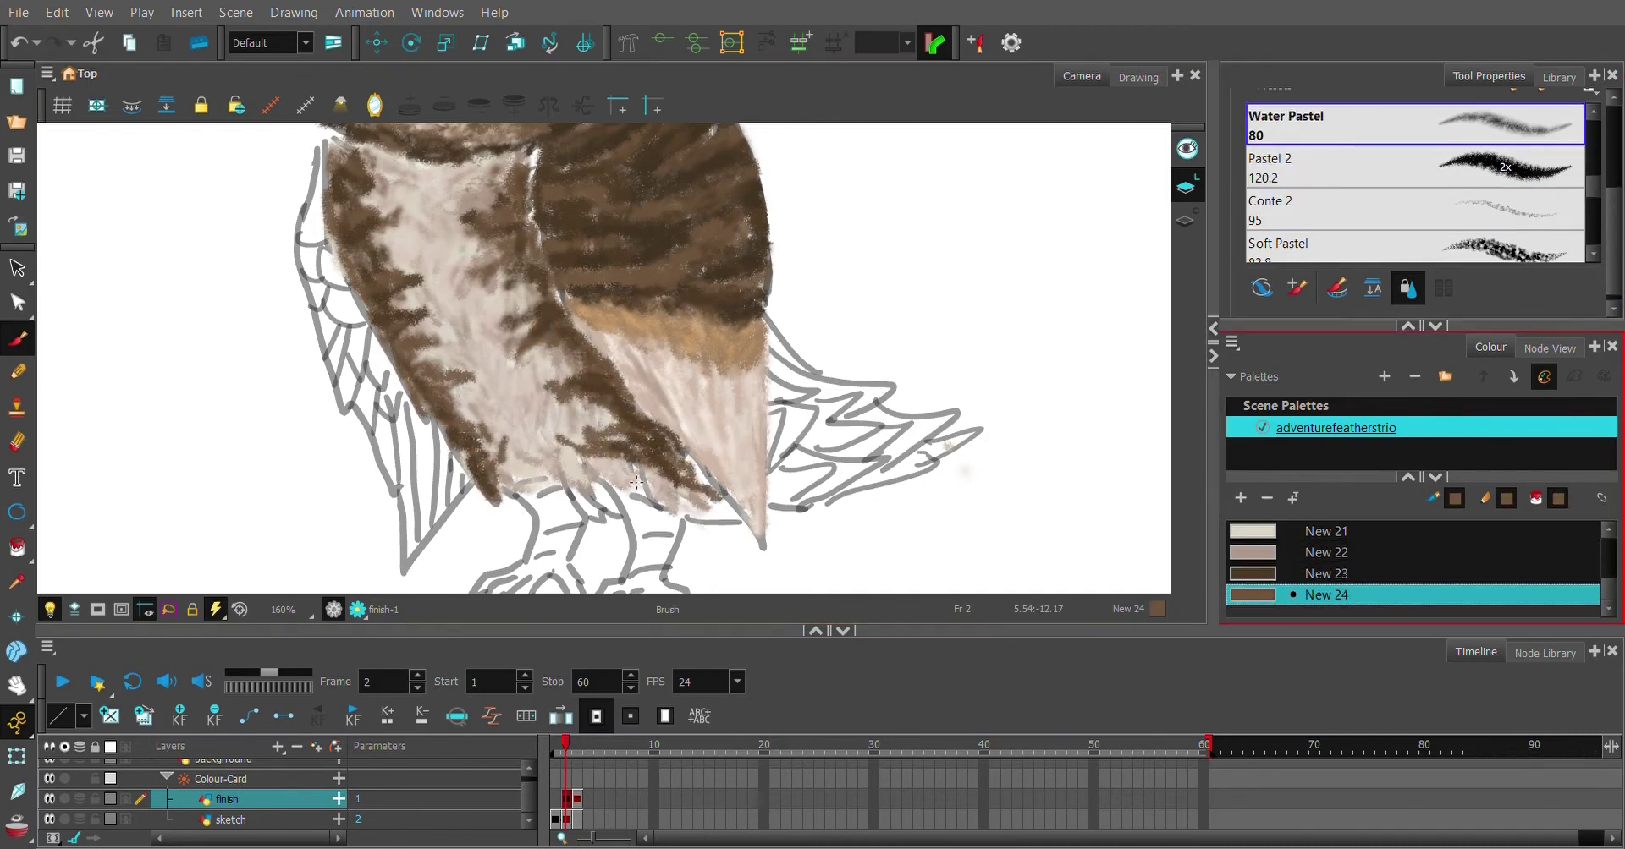
Lighten the ragged lower chest edge above the legs with New 21 Water Pastel strokes at size 80
{"action": "key", "text": "ctrl+z"}
{"action": "key", "text": "ctrl+z"}
{"action": "key", "text": "ctrl+z"}
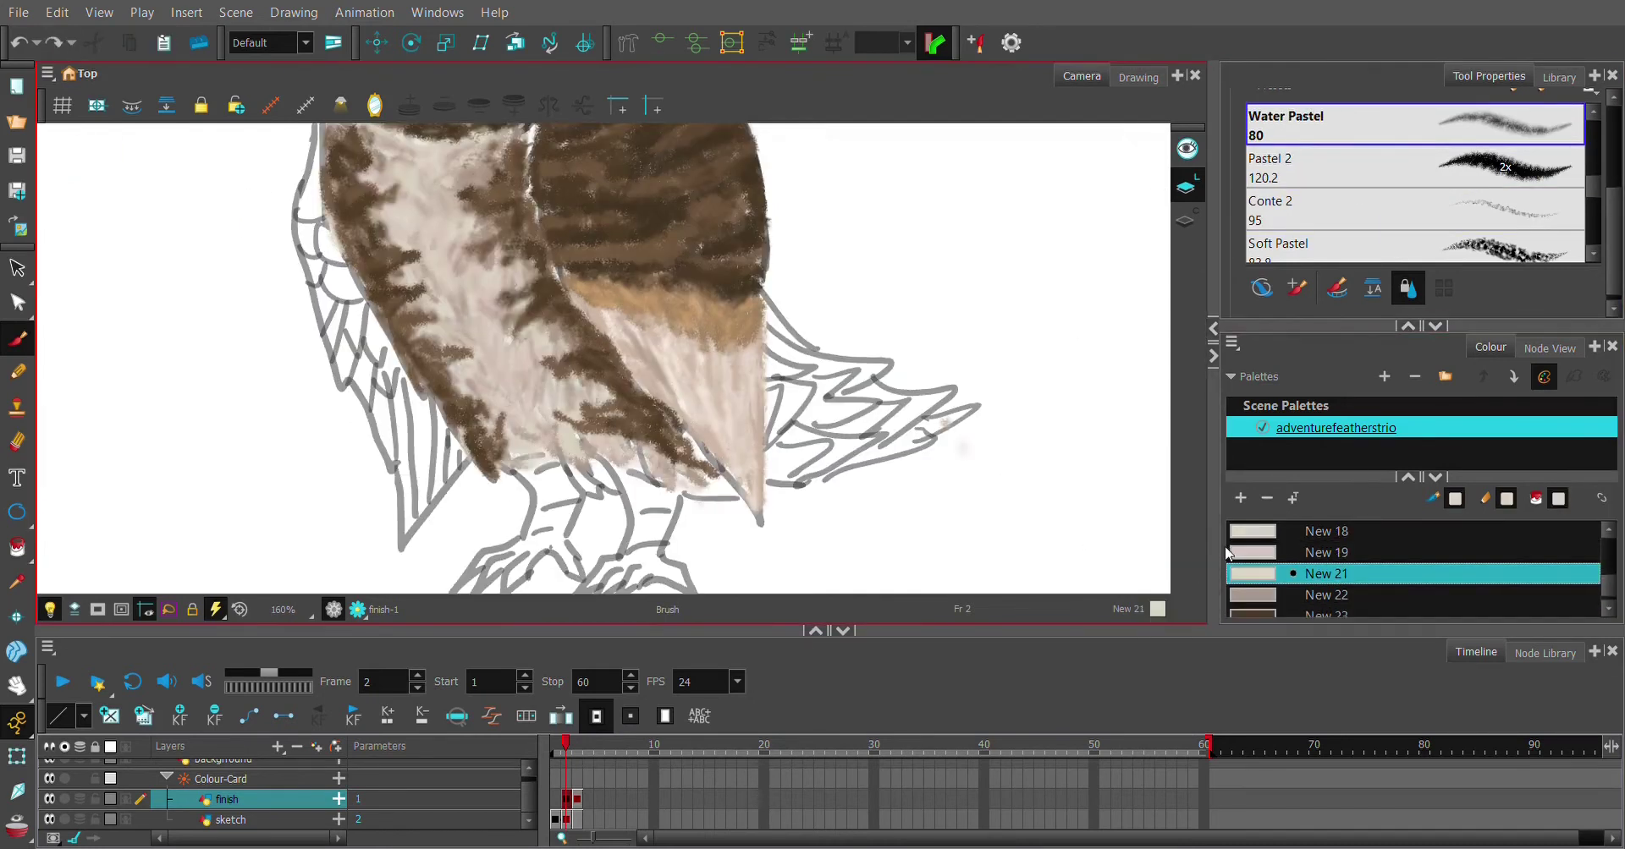
Add two pale pink swatches to the palette and fill the left leg in pink with Fine Pencil at size 118.8
{"action": "left_click", "coordinate": [1609, 601]}
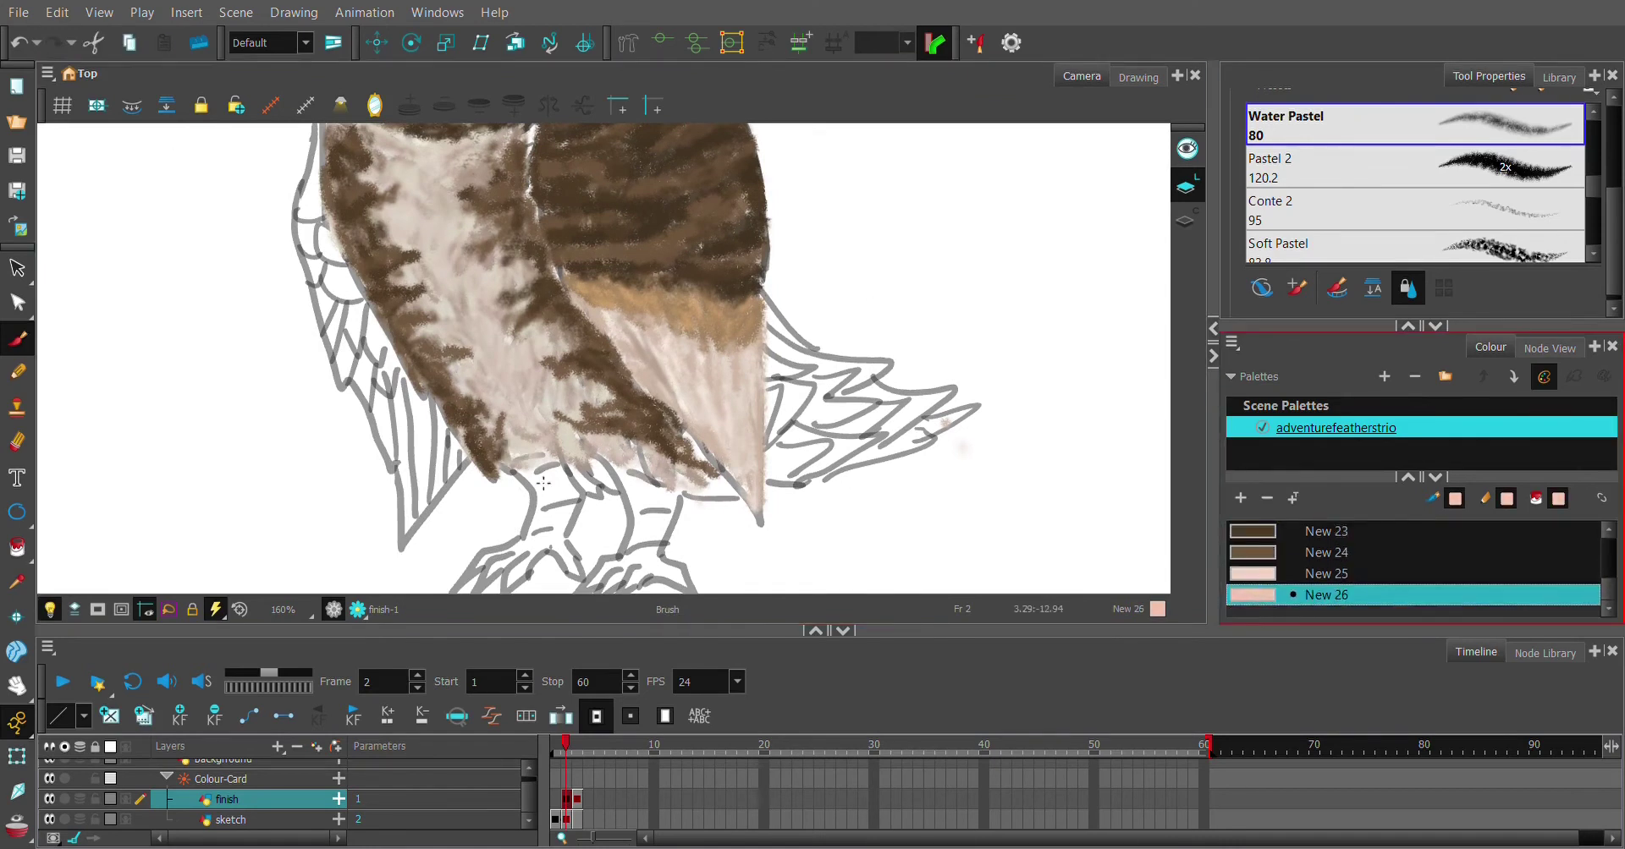
{"action": "key", "text": "ctrl+z"}
{"action": "key", "text": "ctrl+z"}
{"action": "key", "text": "ctrl+z"}
{"action": "key", "text": "ctrl+z"}
{"action": "key", "text": "ctrl+z"}
{"action": "left_click", "coordinate": [1310, 143]}
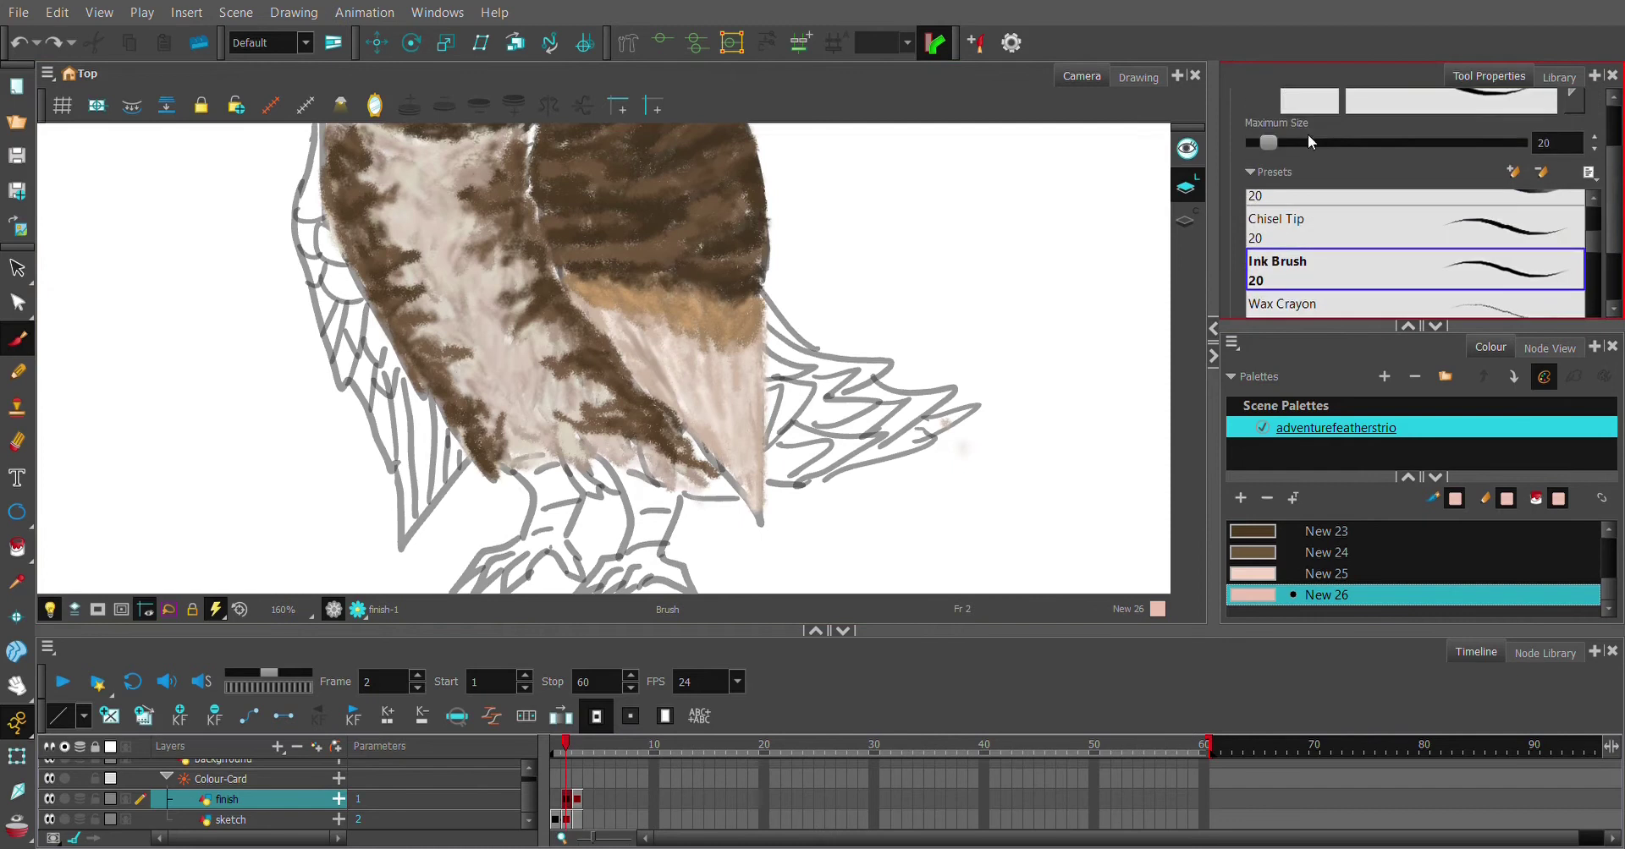
{"action": "key", "text": "ctrl+z"}
{"action": "key", "text": "ctrl+z"}
{"action": "key", "text": "ctrl+z"}
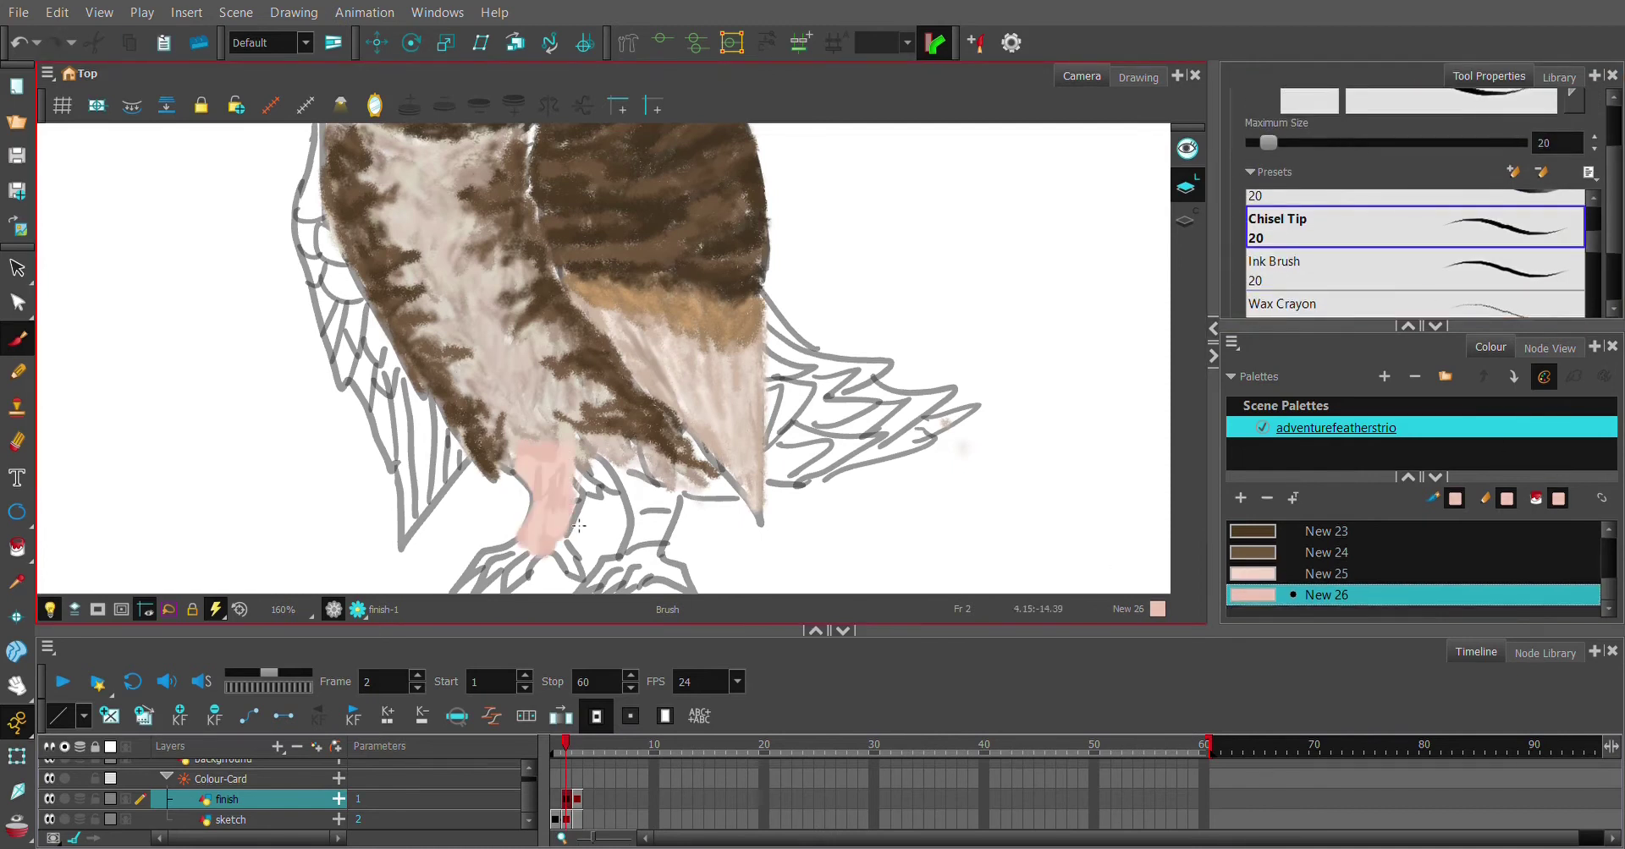
{"action": "key", "text": "ctrl+z"}
{"action": "left_click_drag", "start_coordinate": [548, 465], "coordinate": [562, 515]}
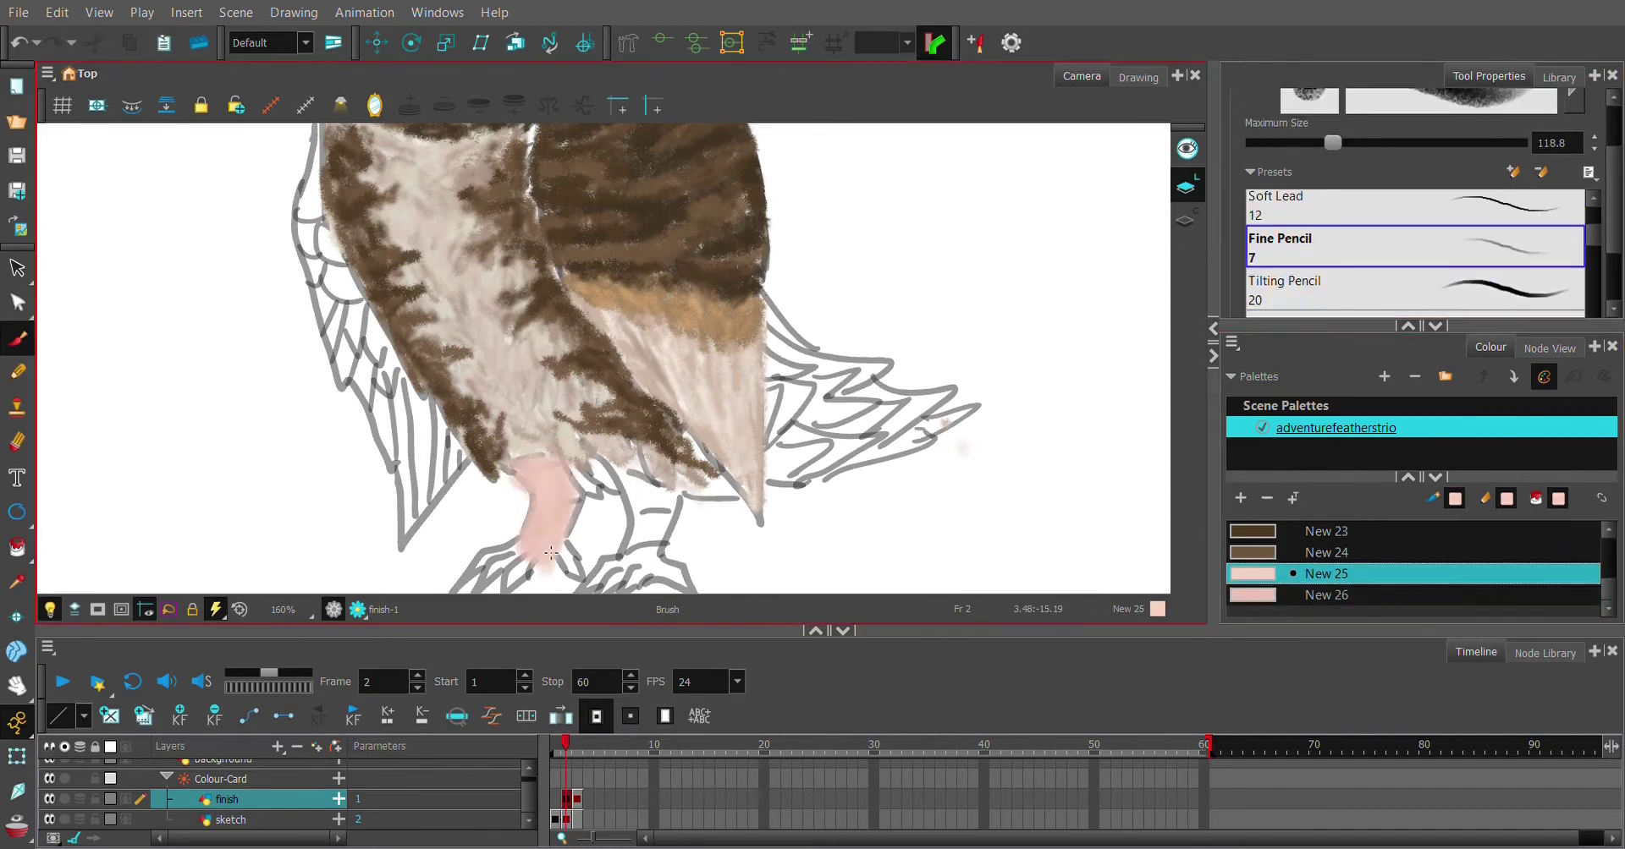
Clean the left leg's edge with the Eraser at size 30 and paint the right leg pink with Fine Pencil at size 118.8
{"action": "key", "text": "alt+e"}
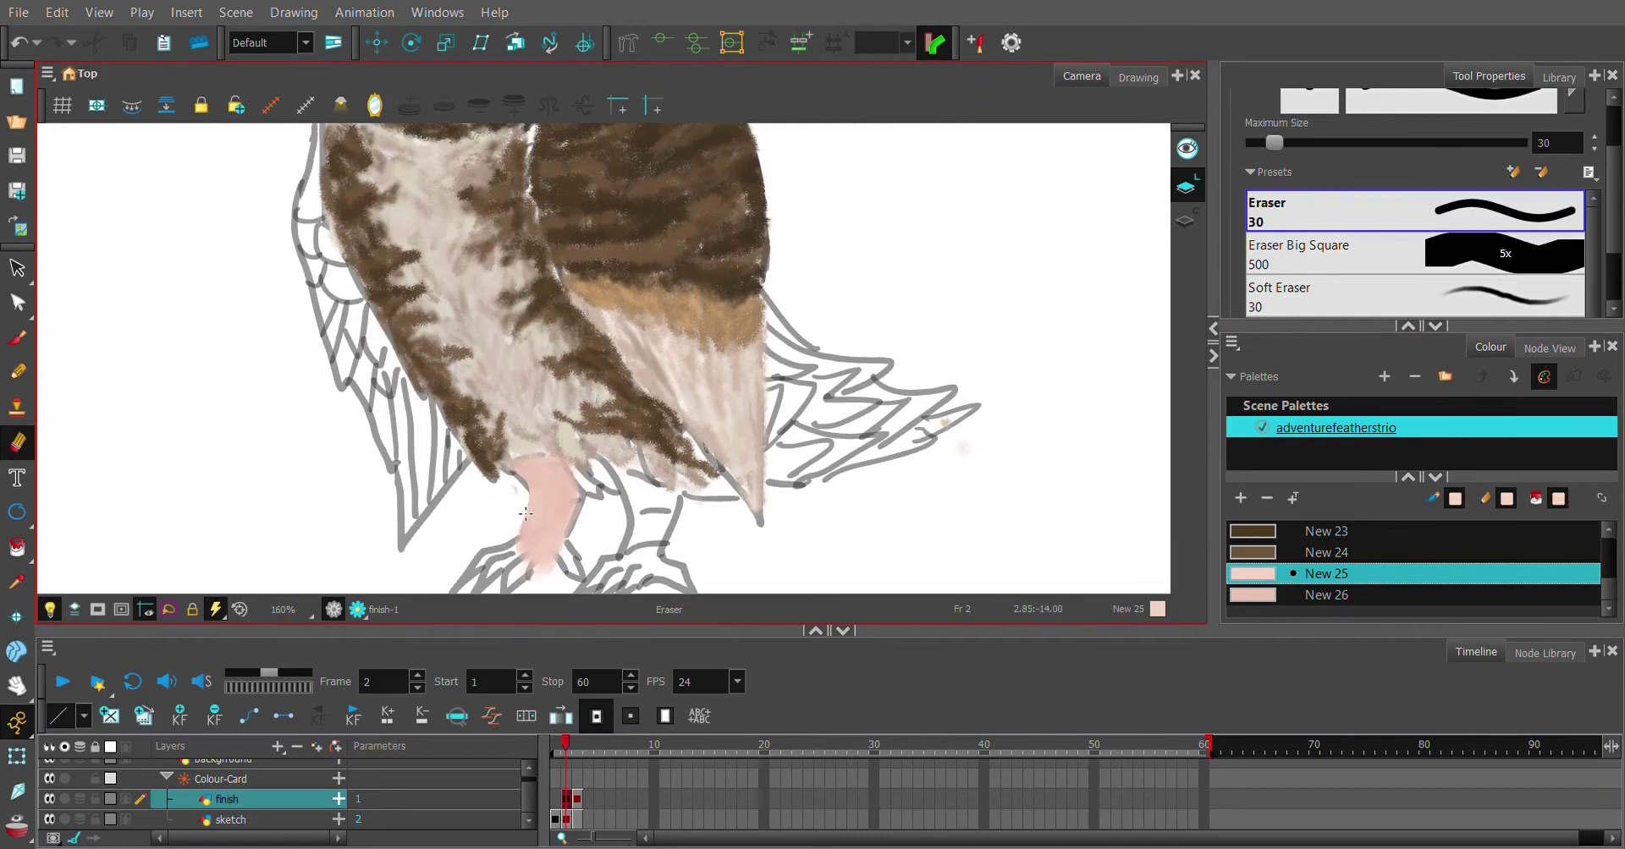
{"action": "key", "text": "ctrl+z"}
{"action": "key", "text": "alt+b"}
{"action": "key", "text": "ctrl+shift+z"}
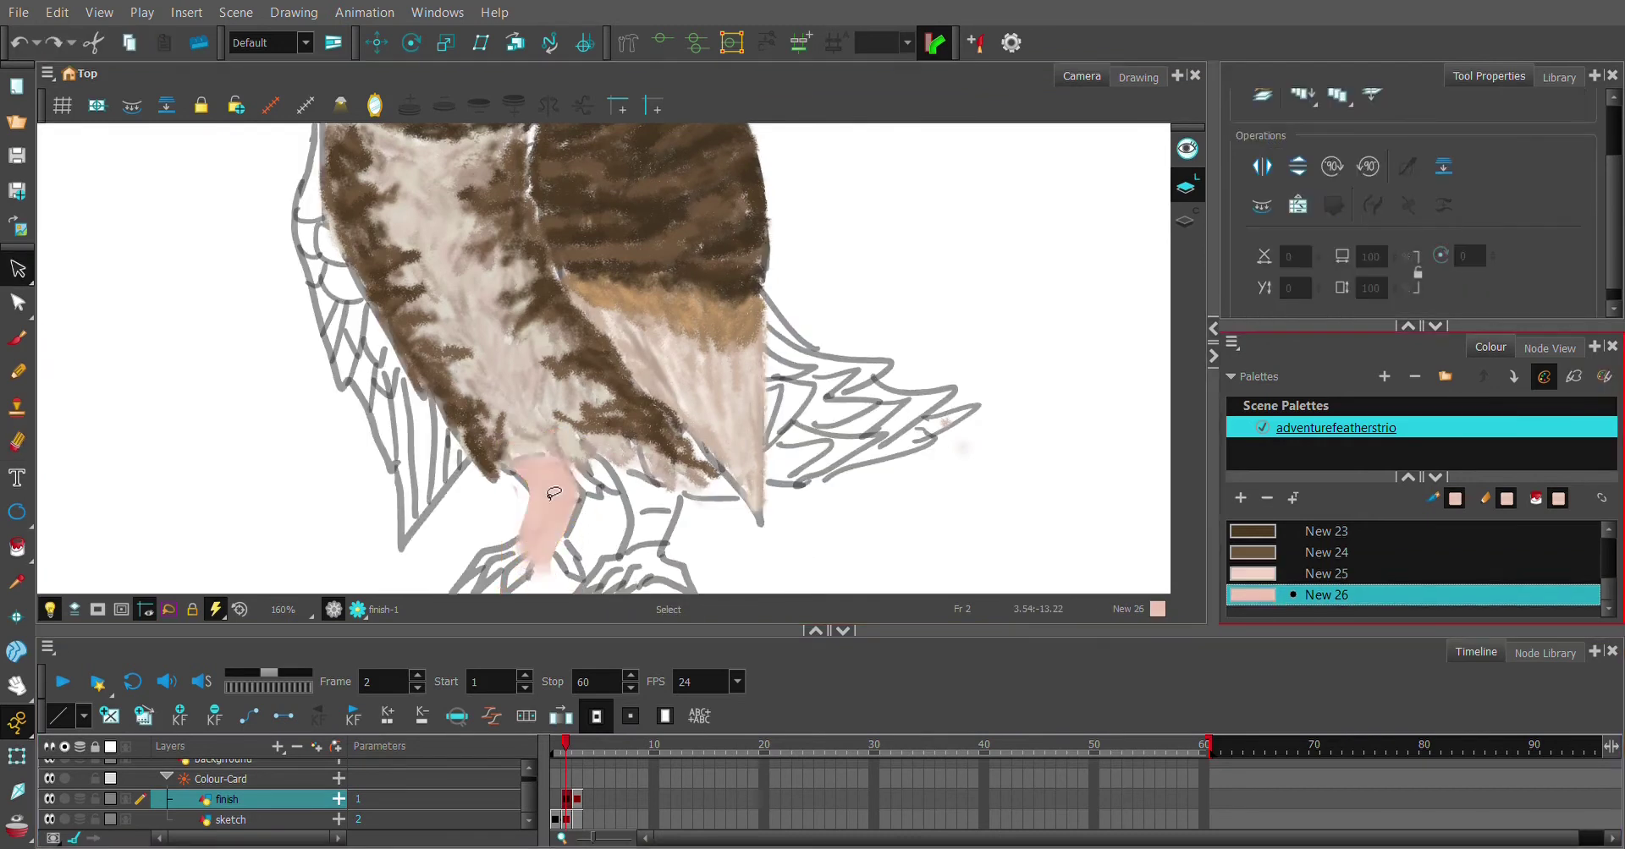
{"action": "key", "text": "ctrl+z"}
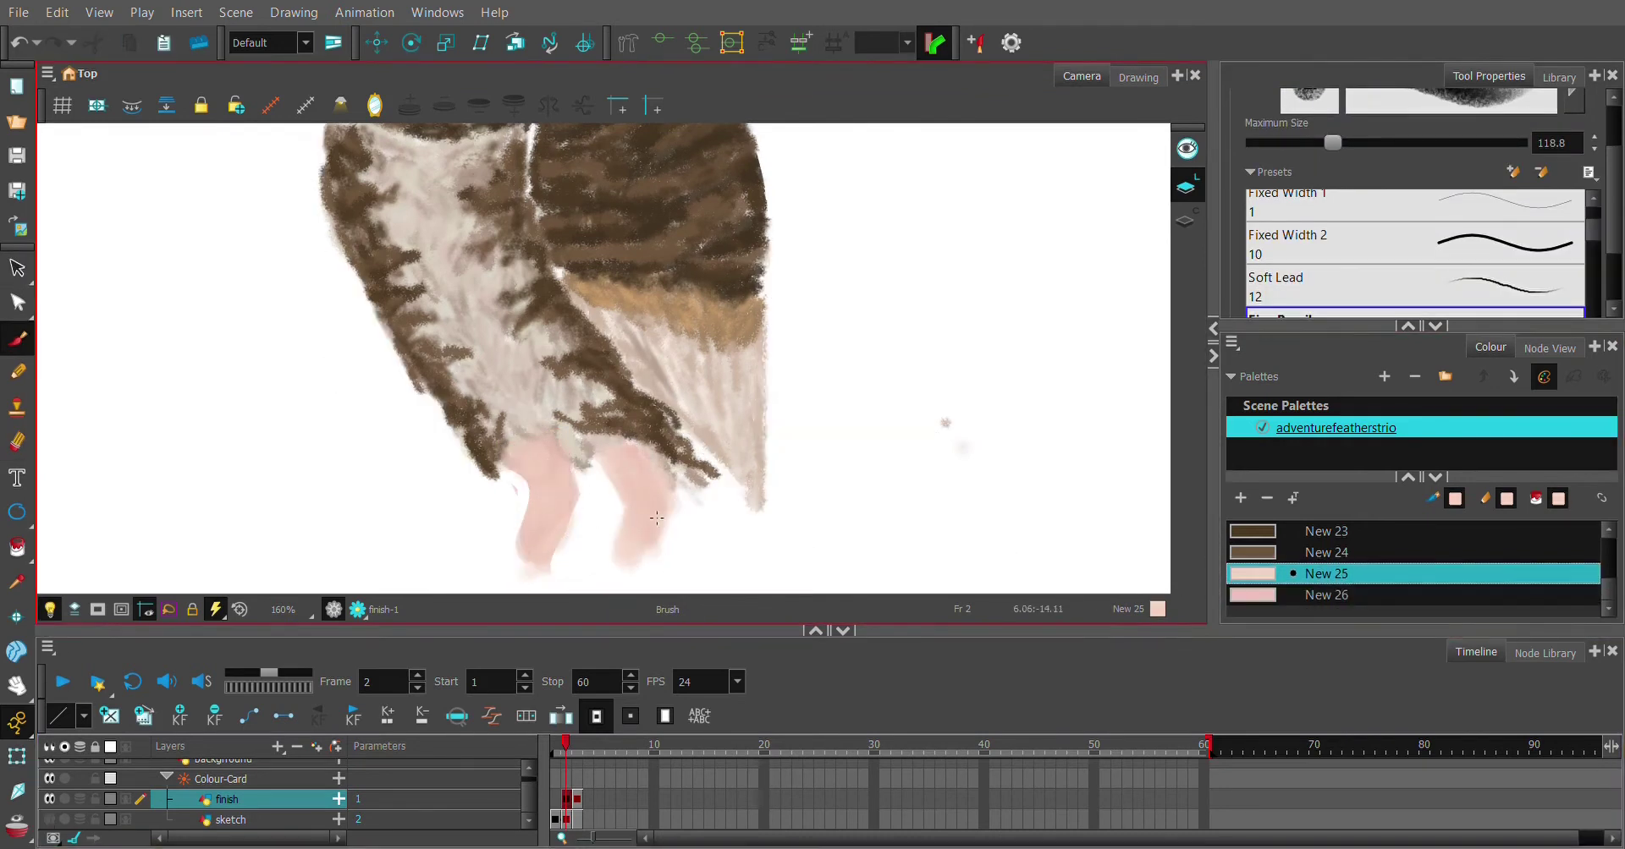
Add a darker pink swatch and block in both feet over the sketch with New 25 and New 26
{"action": "key", "text": "ctrl+shift+z"}
{"action": "left_click_drag", "start_coordinate": [790, 574], "coordinate": [844, 535]}
{"action": "key", "text": "ctrl+shift+z"}
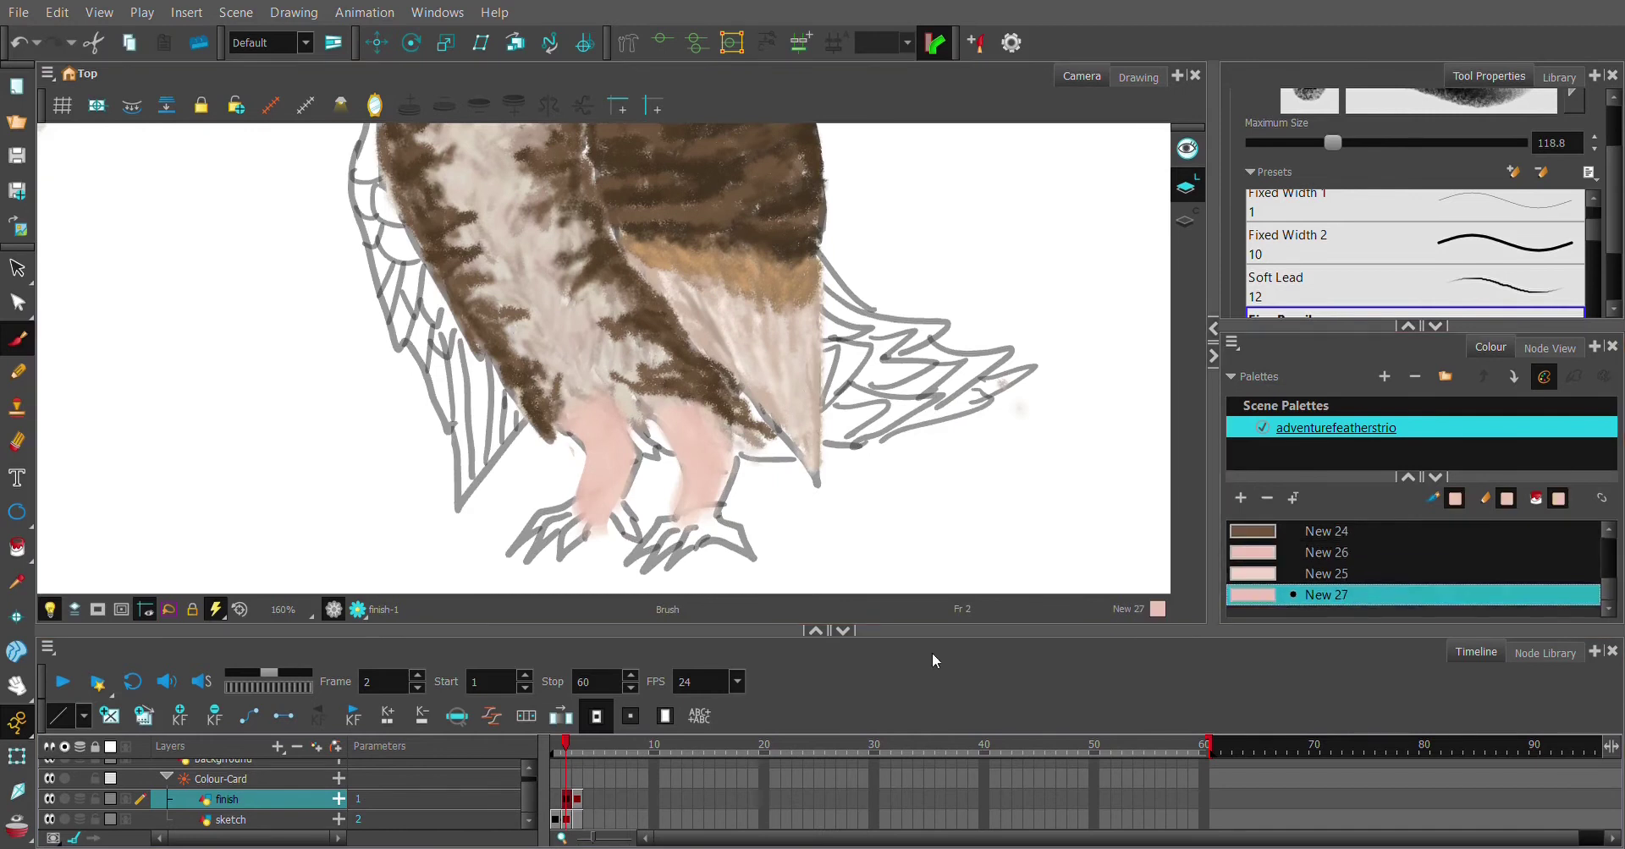
{"action": "left_click_drag", "start_coordinate": [507, 541], "coordinate": [592, 558]}
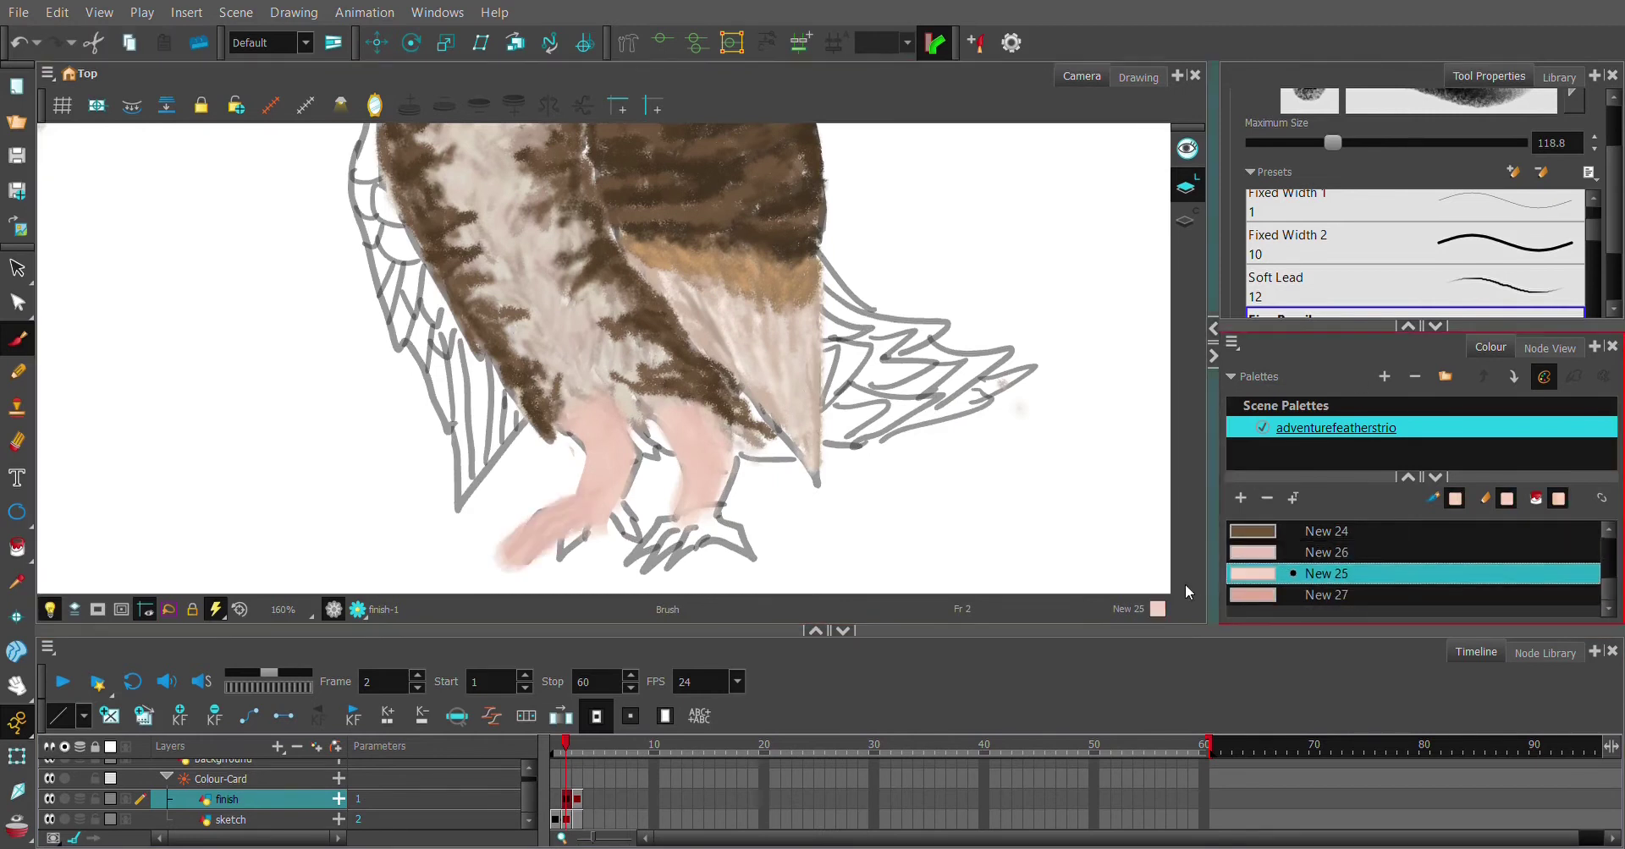
{"action": "left_click", "coordinate": [1325, 553]}
{"action": "mouse_move", "coordinate": [609, 508]}
{"action": "left_mouse_down"}
{"action": "mouse_move", "coordinate": [643, 541]}
{"action": "mouse_move", "coordinate": [745, 550]}
{"action": "mouse_move", "coordinate": [711, 576]}
{"action": "left_mouse_up"}
{"action": "left_click", "coordinate": [1326, 574]}
Hide the sketch layer and refine the feet's shape, erasing at size 30 and repainting the toes in pink
{"action": "left_click", "coordinate": [49, 819]}
{"action": "key", "text": "alt+e"}
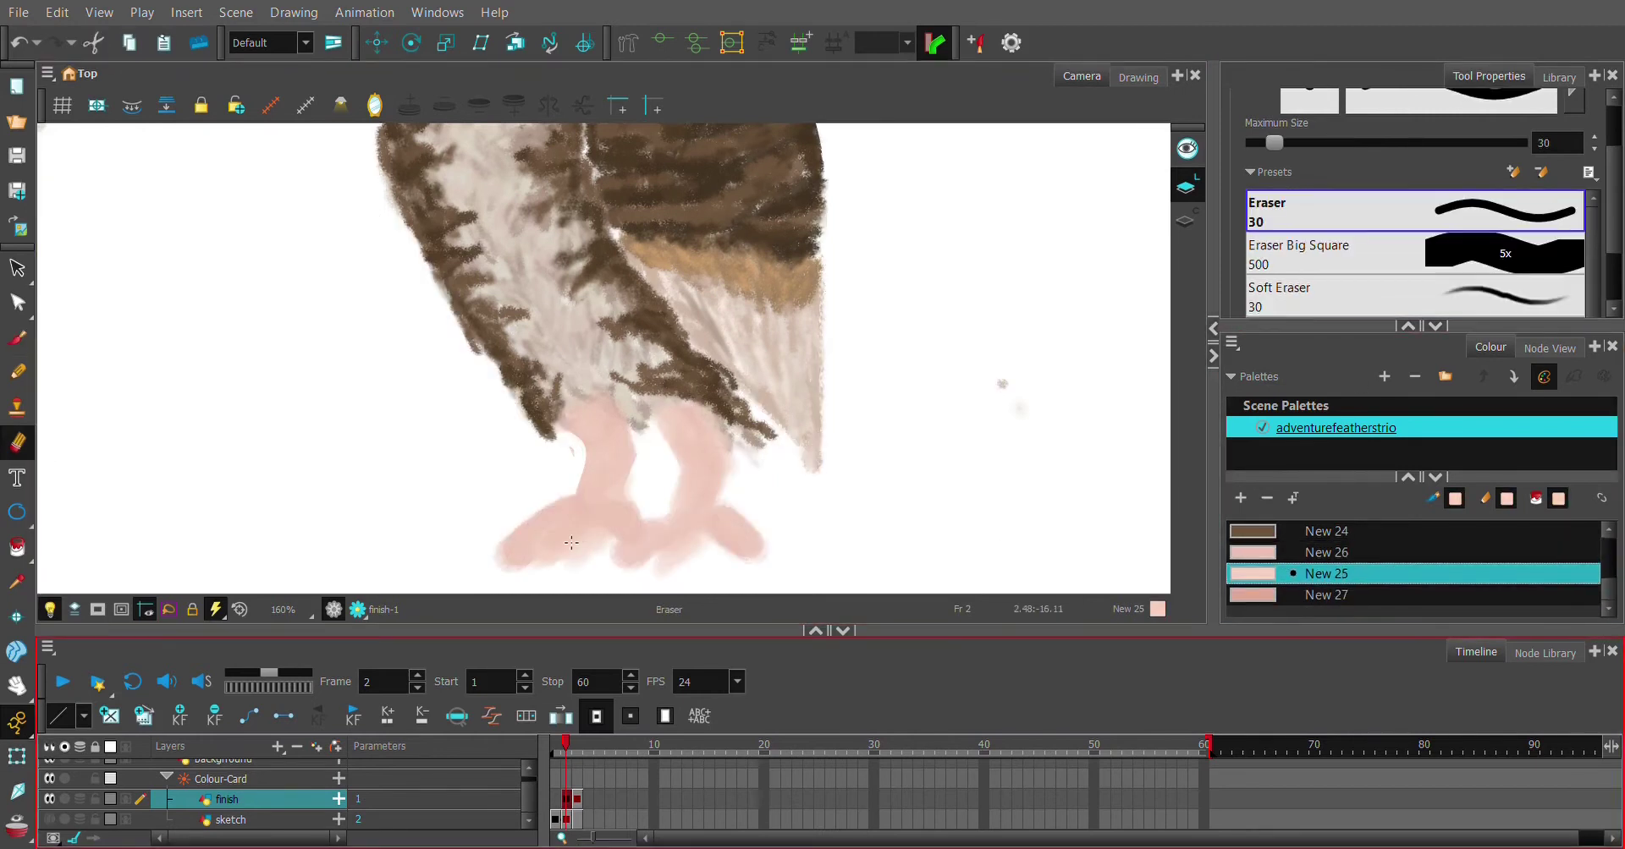
{"action": "key", "text": "alt+b"}
{"action": "left_click_drag", "start_coordinate": [738, 527], "coordinate": [791, 555]}
{"action": "key", "text": "alt+e"}
{"action": "key", "text": "alt+b"}
{"action": "left_click", "coordinate": [1326, 553]}
{"action": "key", "text": "alt+e"}
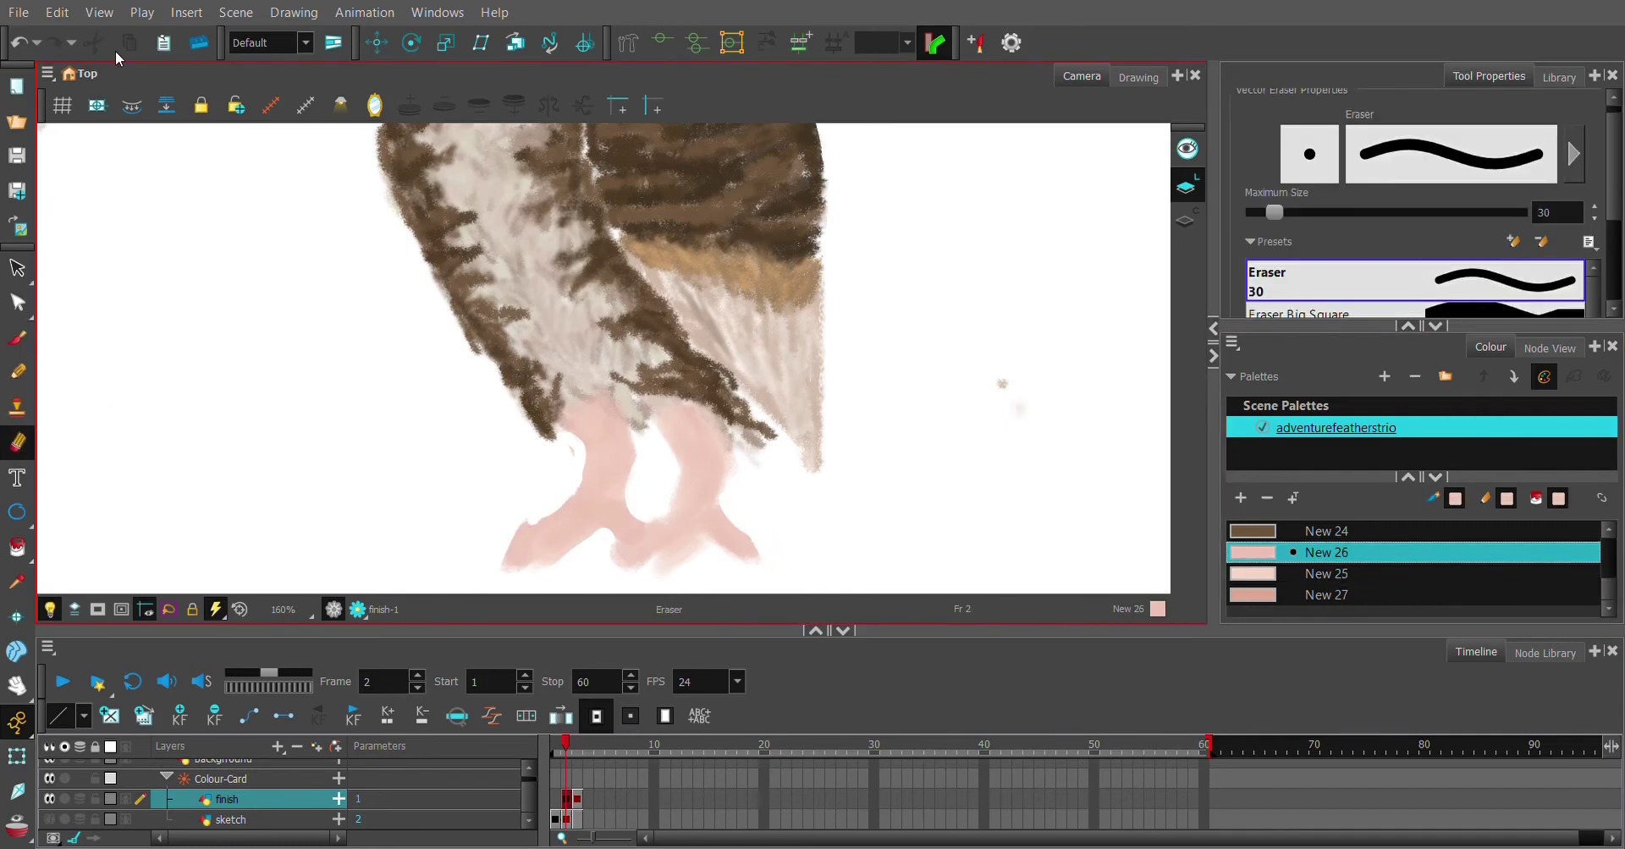
Select the legs and feet and shorten them slightly below the chest
{"action": "key", "text": "alt+s"}
{"action": "left_click_drag", "start_coordinate": [474, 356], "coordinate": [779, 609]}
{"action": "left_click_drag", "start_coordinate": [593, 473], "coordinate": [597, 463]}
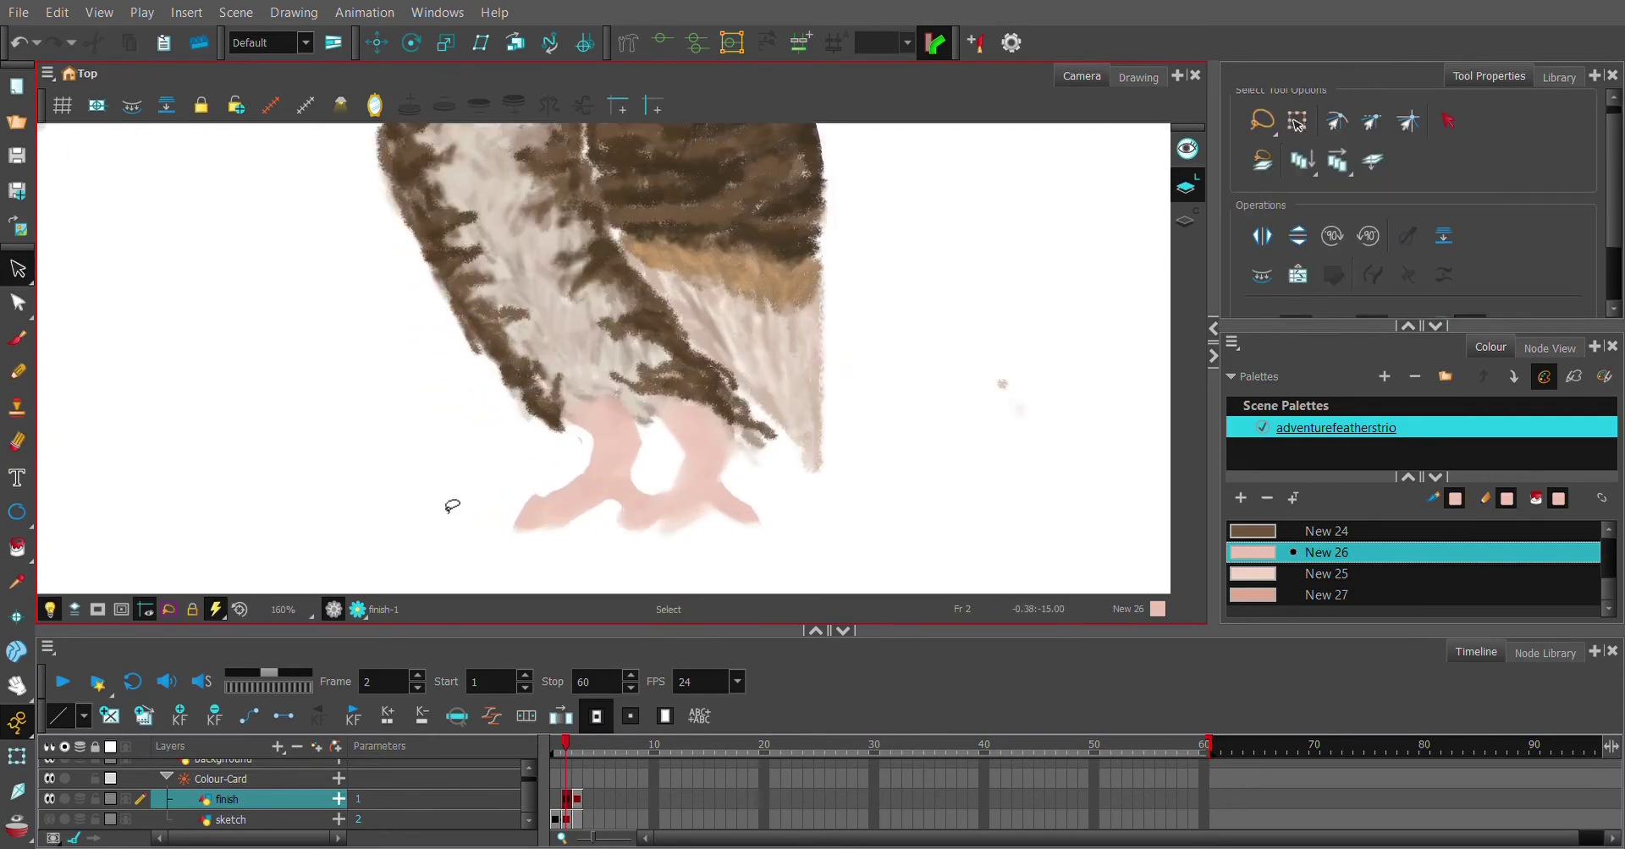
Try to outline the left foot's toes in New 27 with Soft Lead at sizes 44.8 and 26
{"action": "key", "text": "alt+b"}
{"action": "left_click", "coordinate": [1326, 574]}
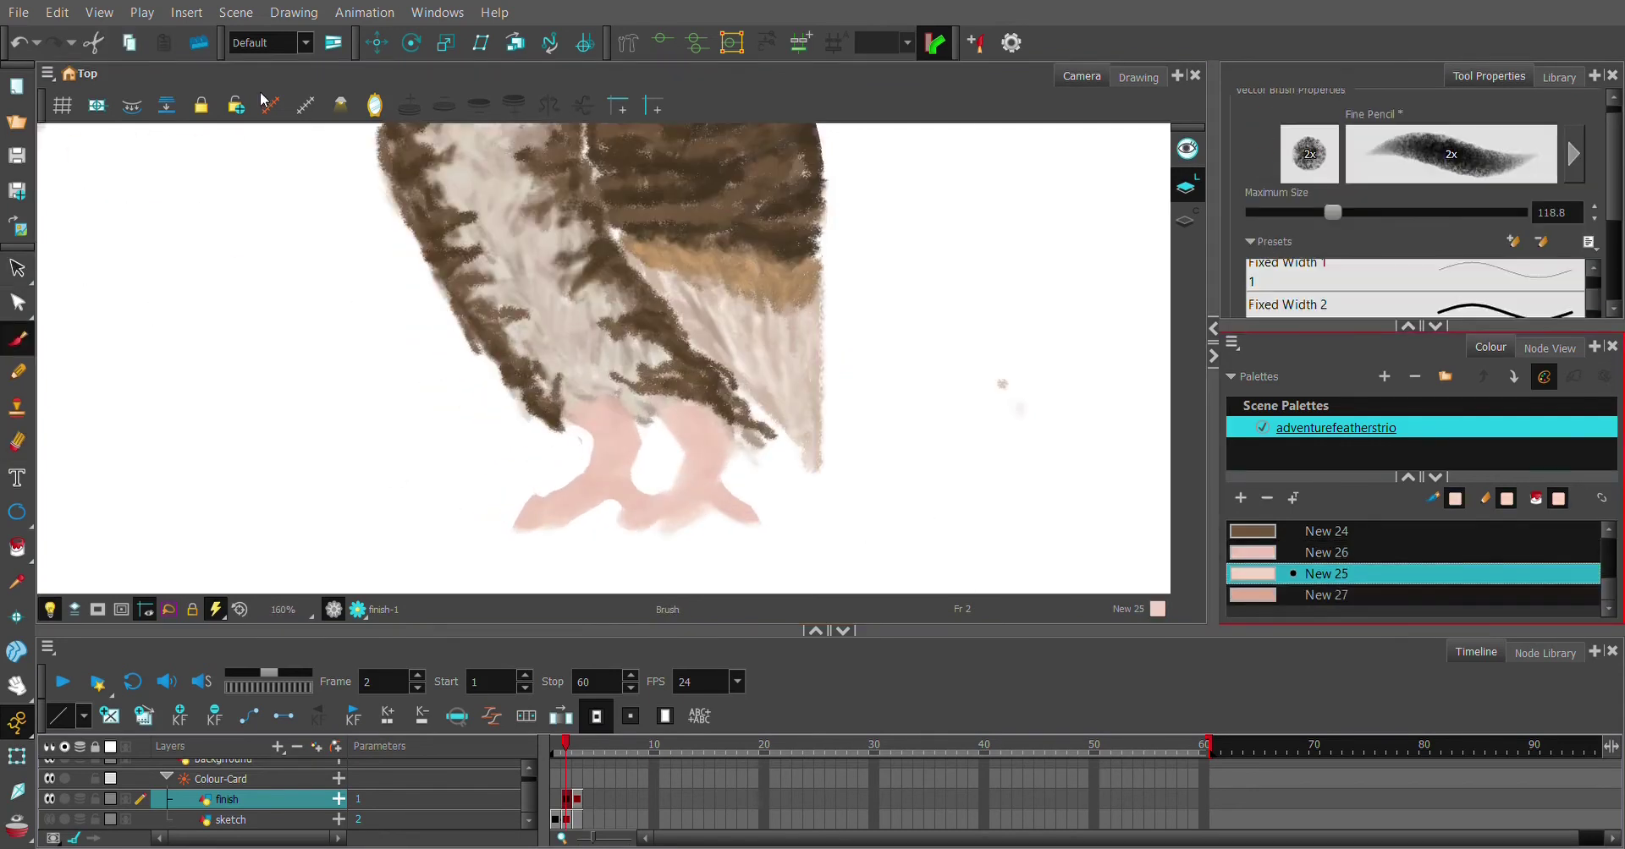
{"action": "left_click", "coordinate": [1326, 595]}
{"action": "left_click", "coordinate": [1277, 288]}
{"action": "left_click_drag", "start_coordinate": [592, 517], "coordinate": [605, 526]}
{"action": "key", "text": "ctrl+z"}
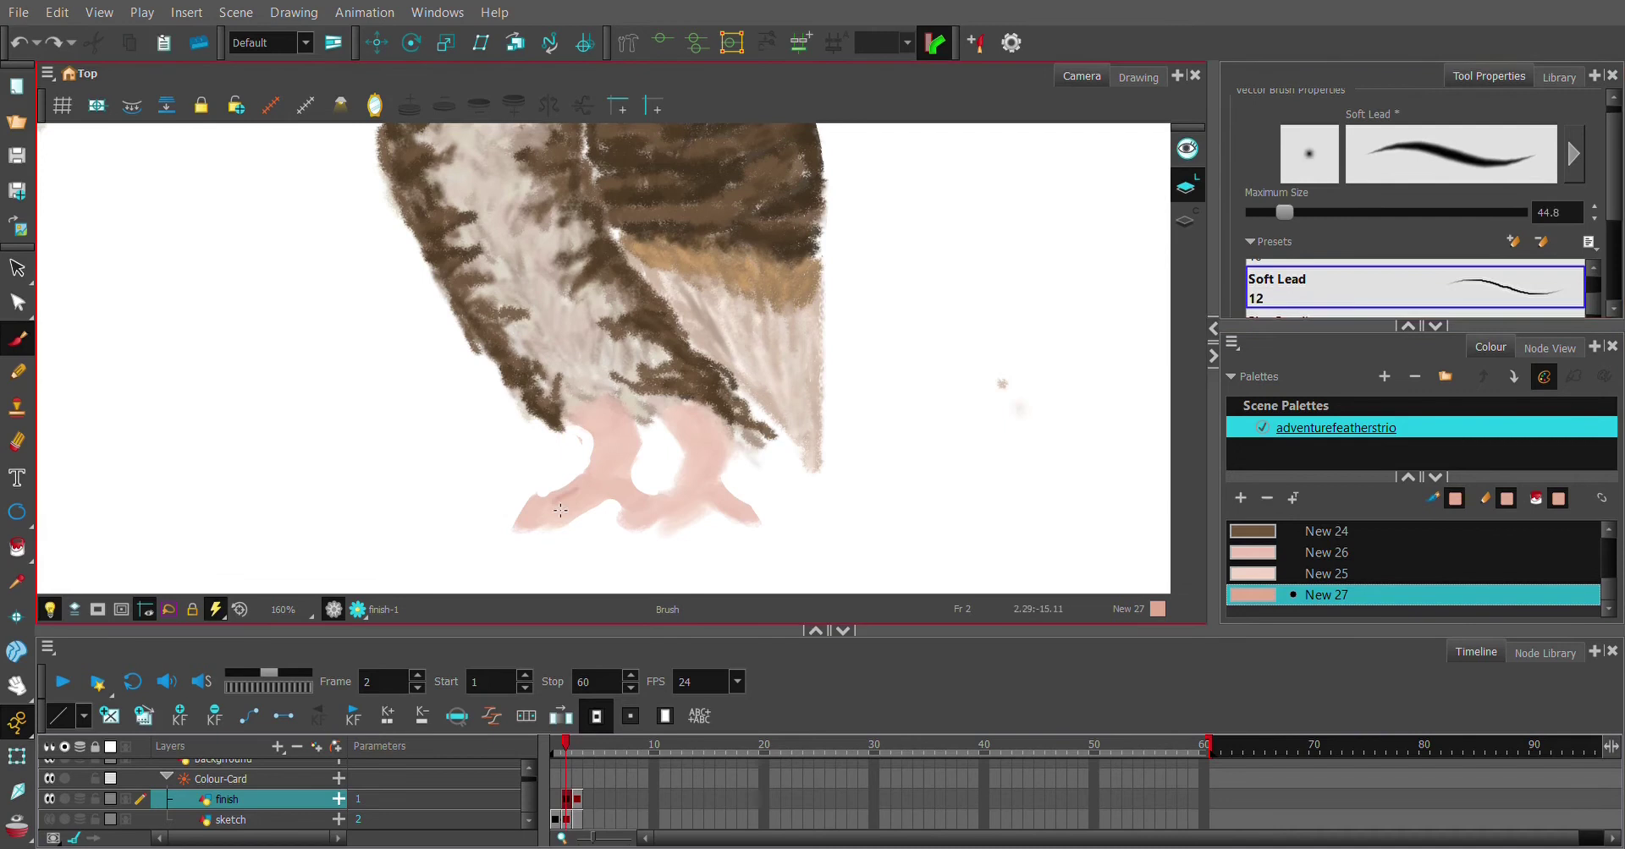
{"action": "scroll", "coordinate": [536, 461], "scroll_direction": "up", "scroll_amount": 2}
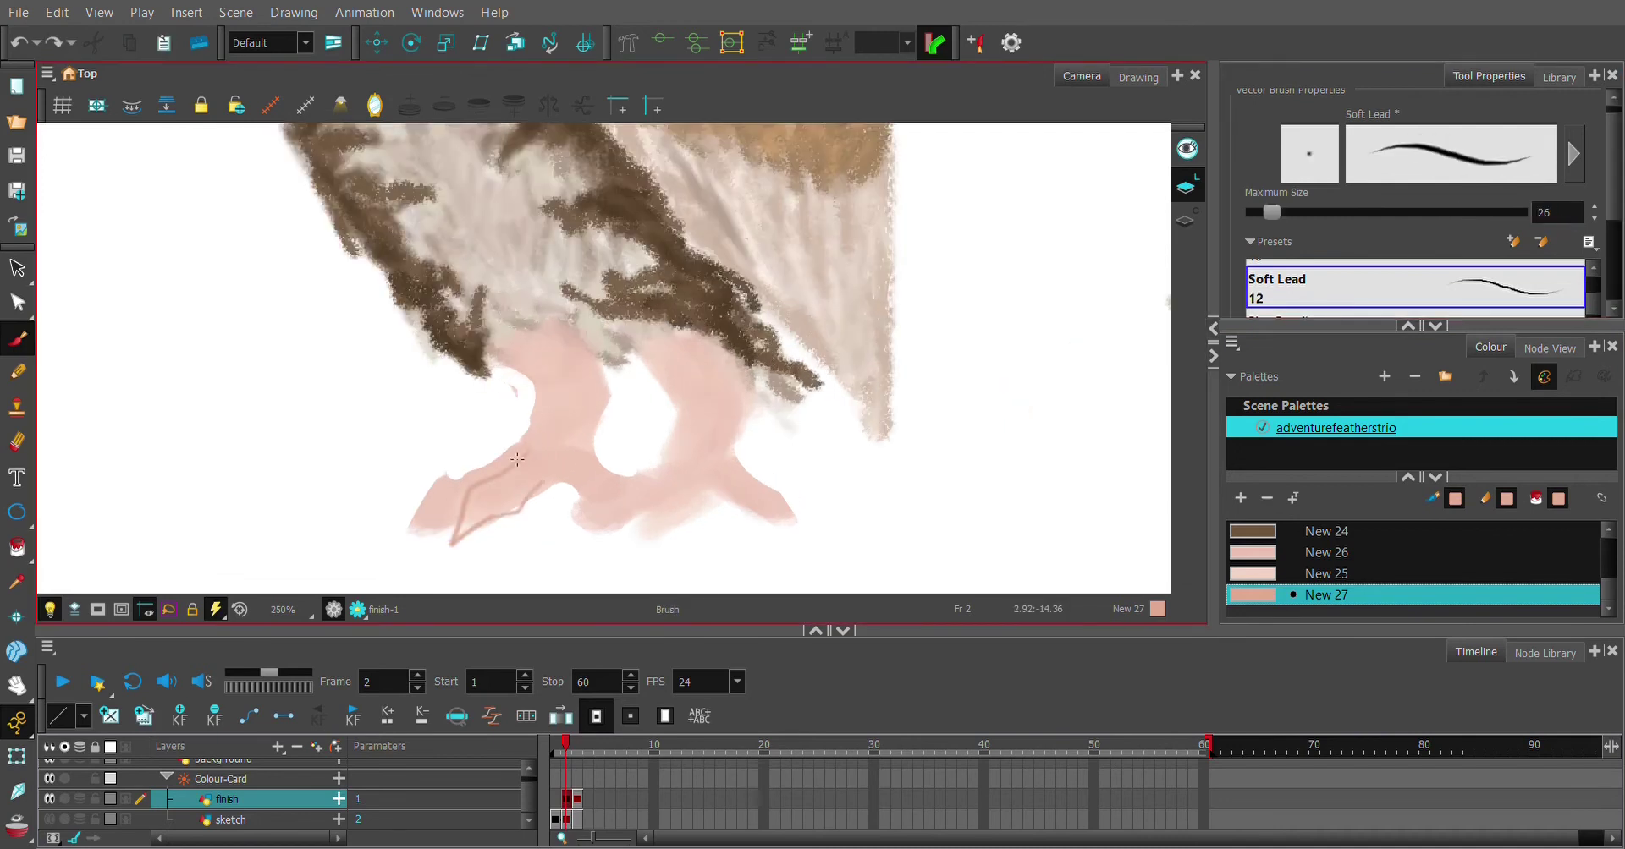
{"action": "key", "text": "ctrl+z"}
Erase the stray mark beside the left leg at size 30 and outline the toes in New 27 with Hard Shading at size 30.8
{"action": "left_click", "coordinate": [1278, 288]}
{"action": "left_click", "coordinate": [1277, 203]}
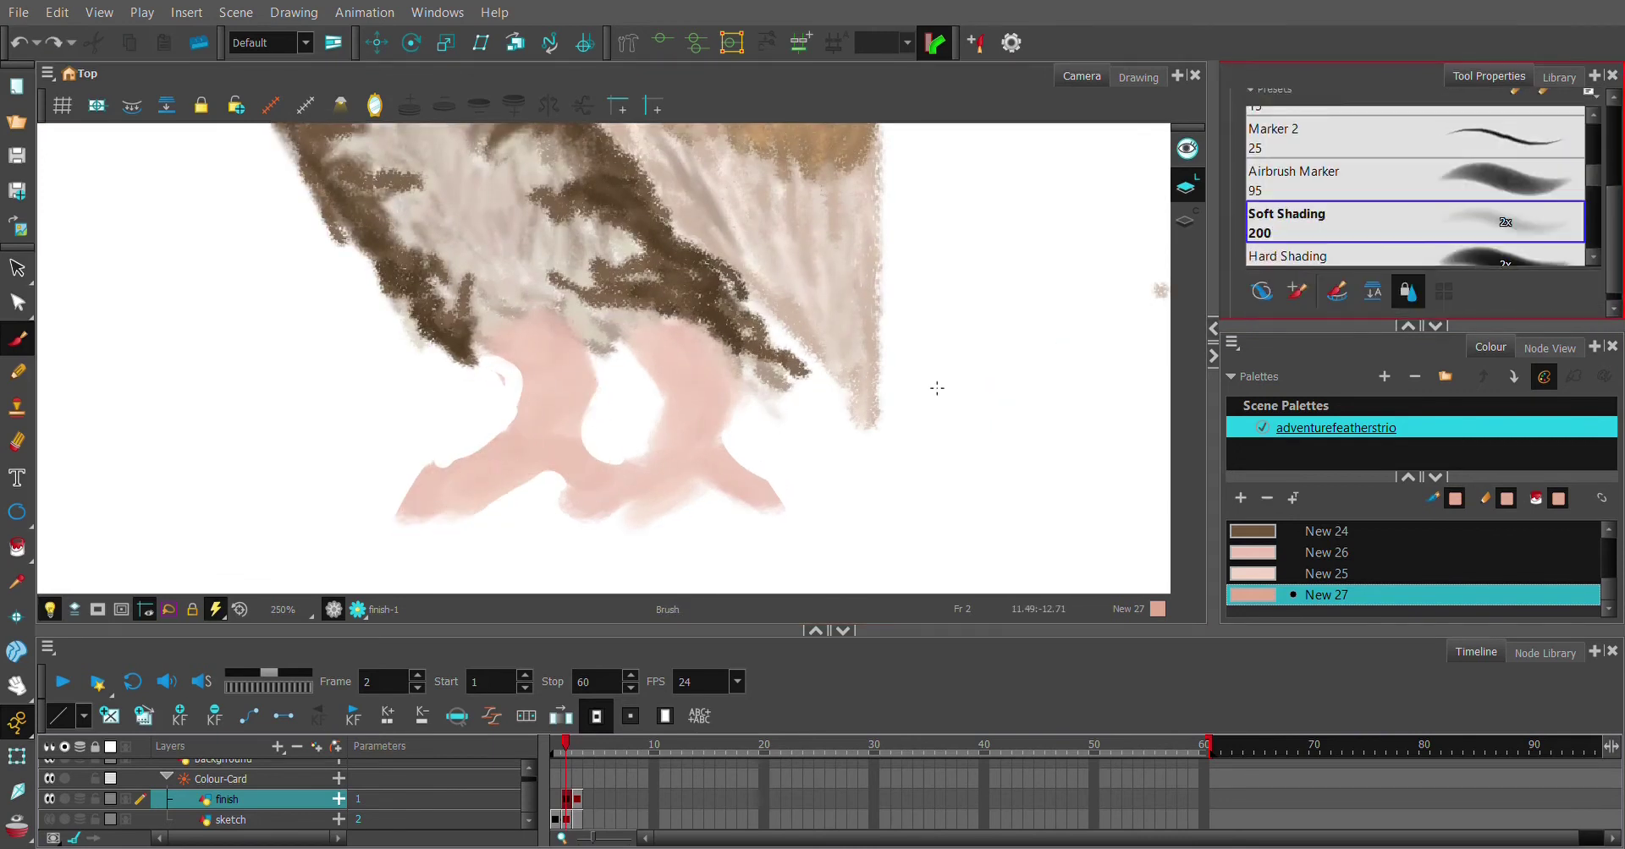
{"action": "key", "text": "alt+e"}
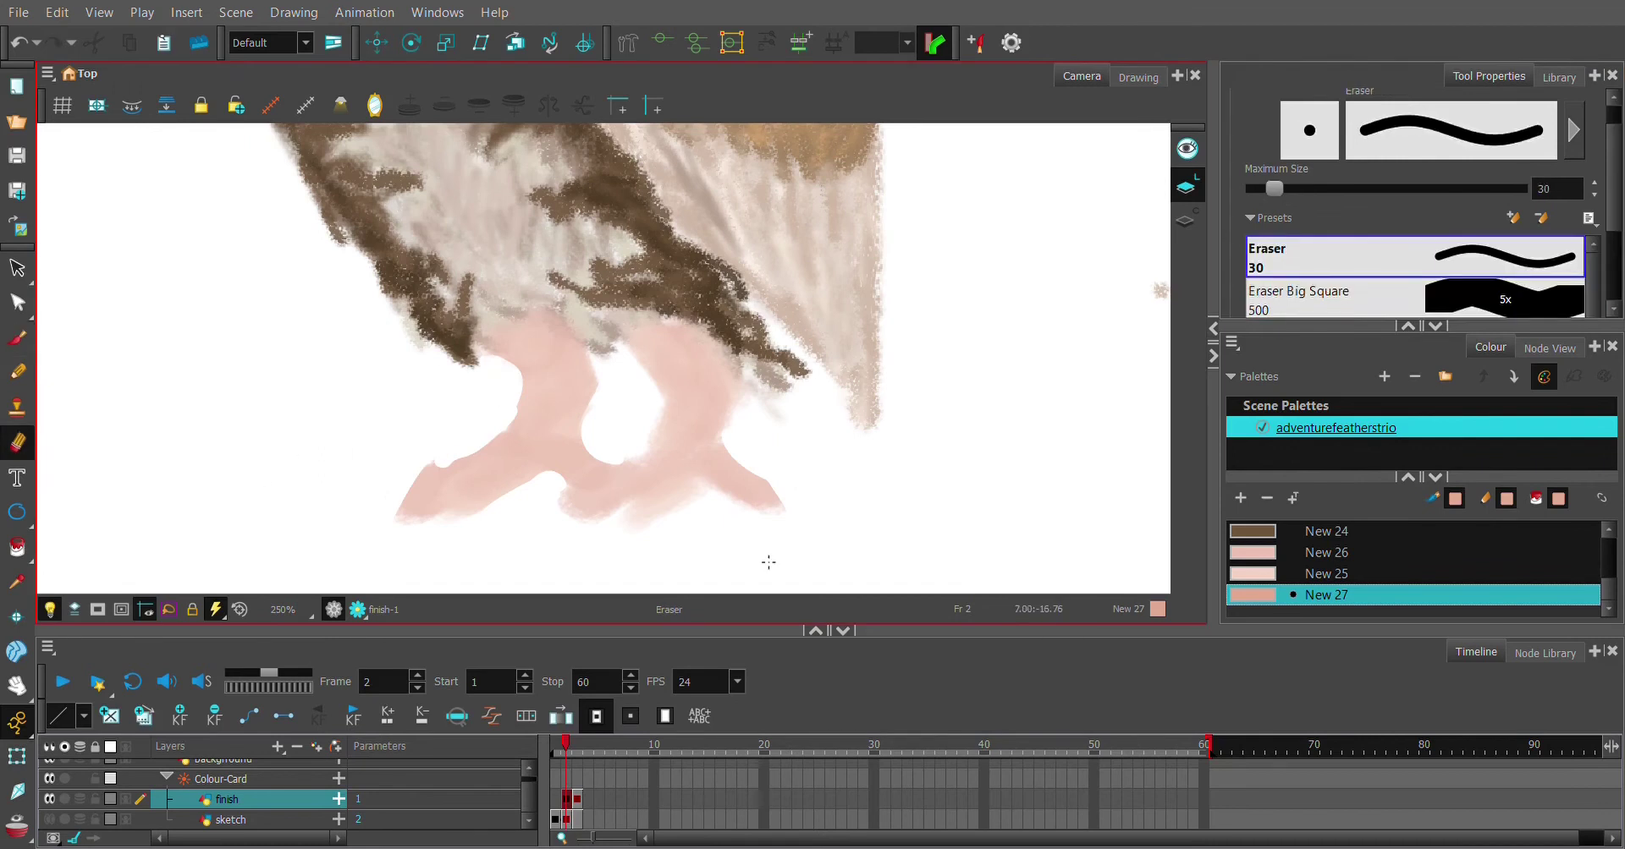
{"action": "scroll", "coordinate": [816, 514], "scroll_direction": "down", "scroll_amount": 4}
{"action": "scroll", "coordinate": [876, 476], "scroll_direction": "up", "scroll_amount": 3}
{"action": "key", "text": "alt+b"}
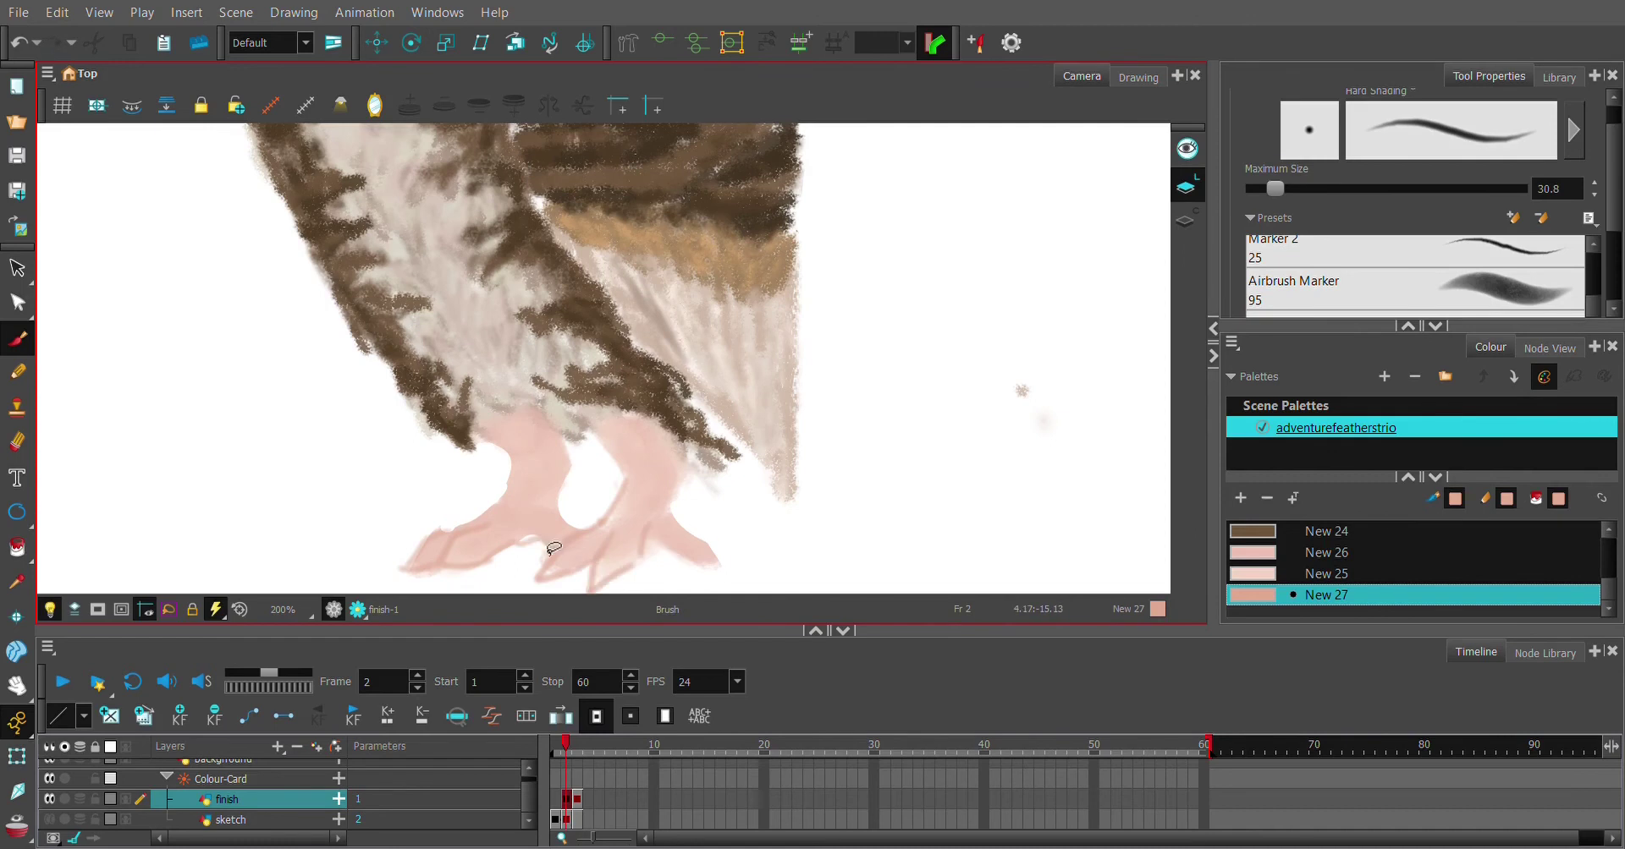
Rework the right foot's toes with New 26 and add darker pink New 27 bands across both legs
{"action": "key", "text": "["}
{"action": "key", "text": "["}
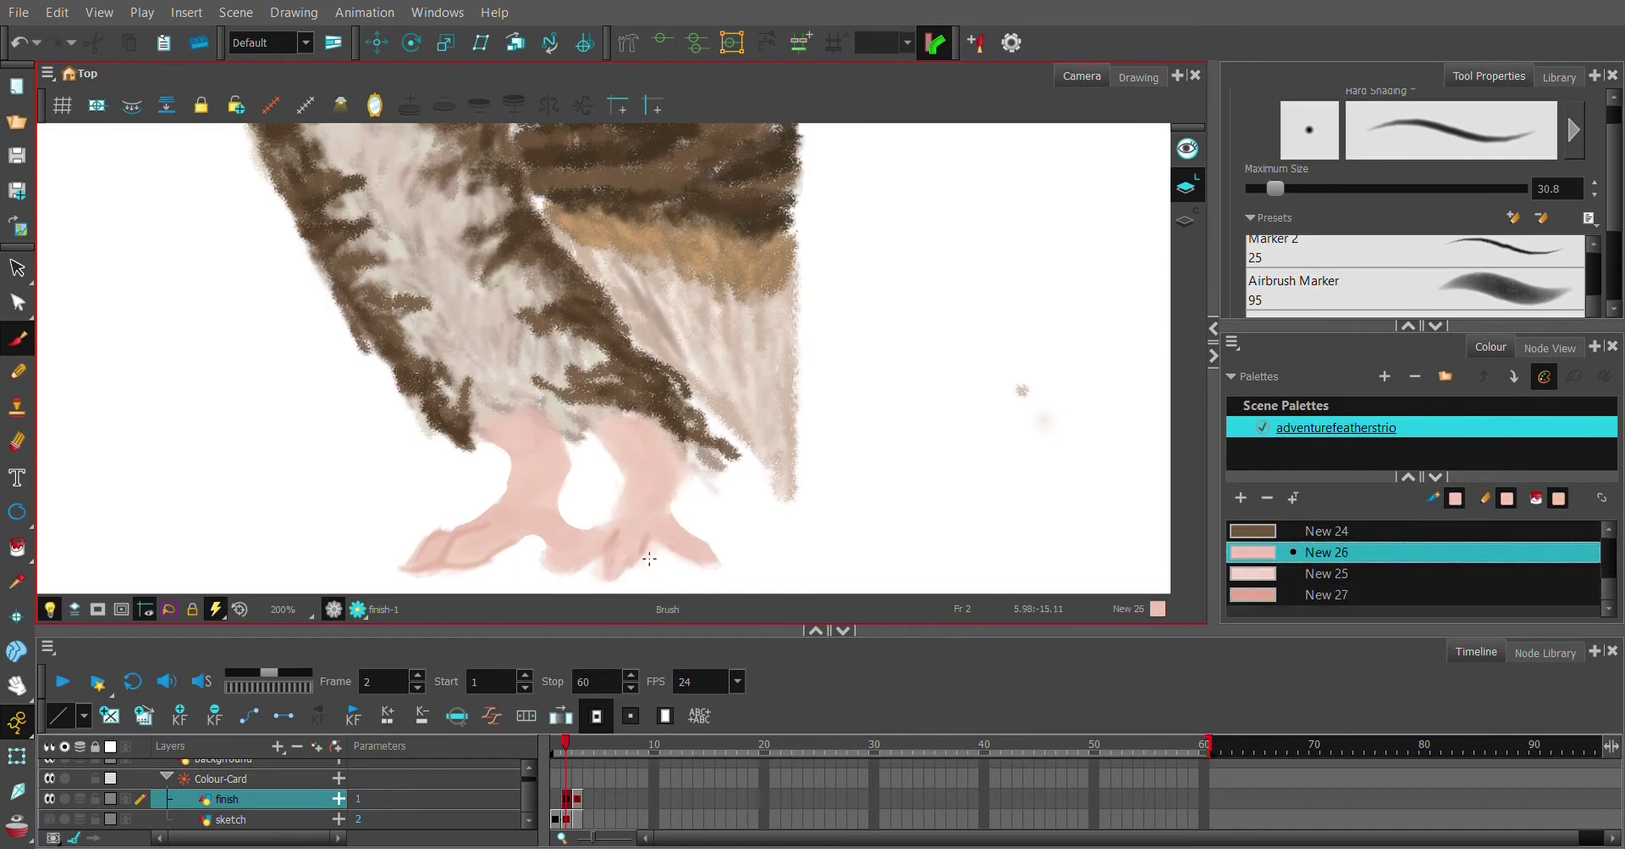
{"action": "key", "text": "shift+l"}
{"action": "left_click_drag", "start_coordinate": [659, 582], "coordinate": [643, 396]}
{"action": "scroll", "coordinate": [643, 396], "scroll_direction": "up", "scroll_amount": 1}
{"action": "key", "text": "]"}
{"action": "key", "text": "]"}
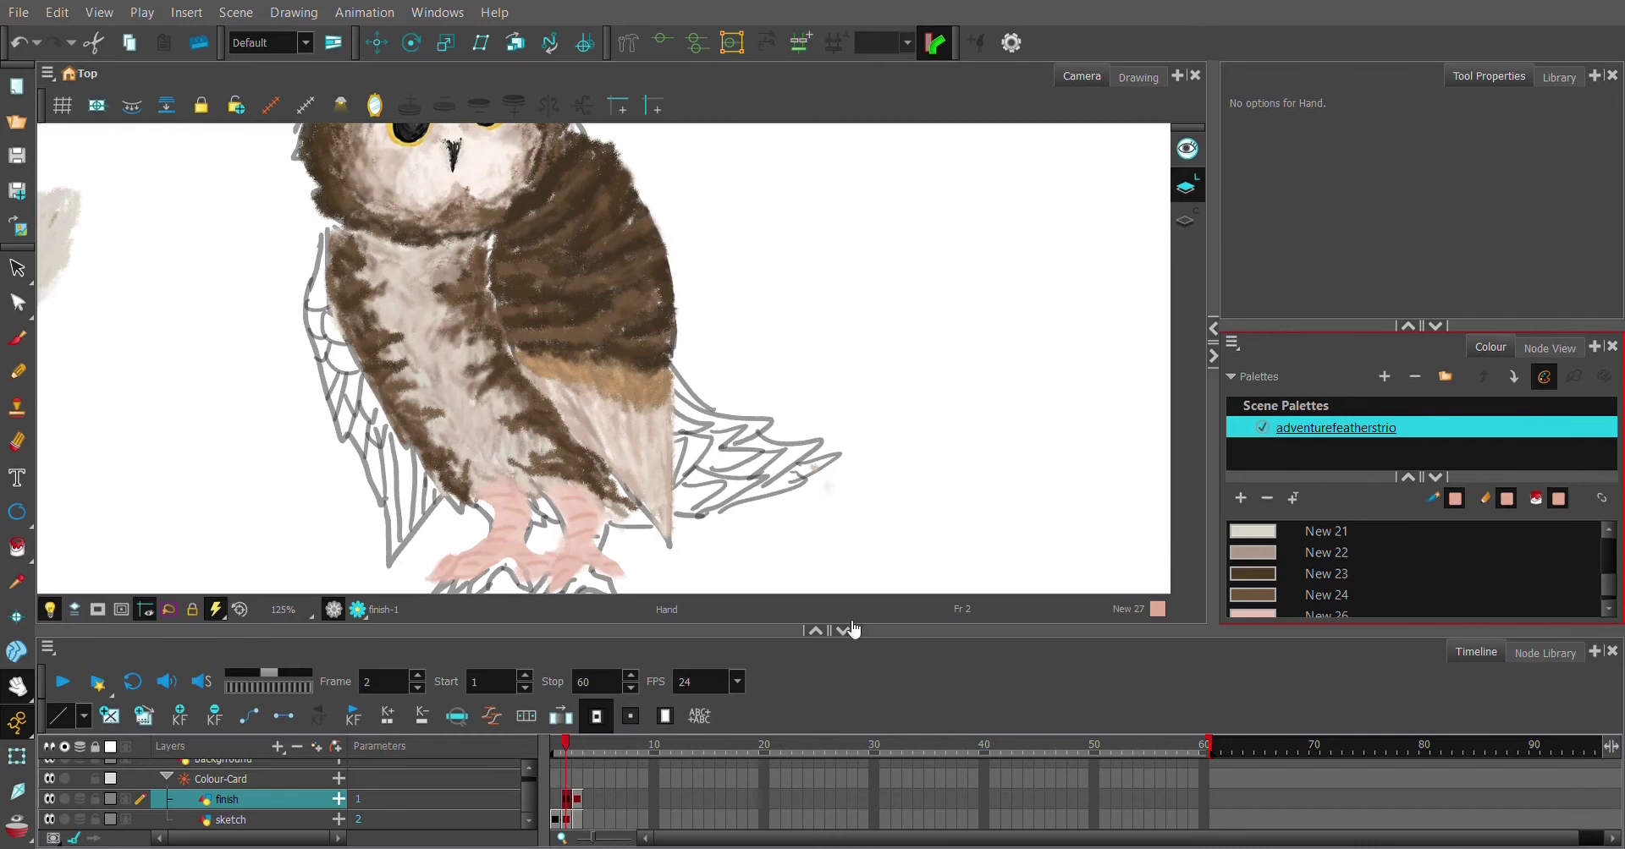
Cover the white gap between the chest and the wing with dark brown New 4 and hickory pastel strokes
{"action": "scroll", "coordinate": [793, 427], "scroll_direction": "up", "scroll_amount": 2}
{"action": "left_click", "coordinate": [412, 194]}
{"action": "key", "text": "alt+b"}
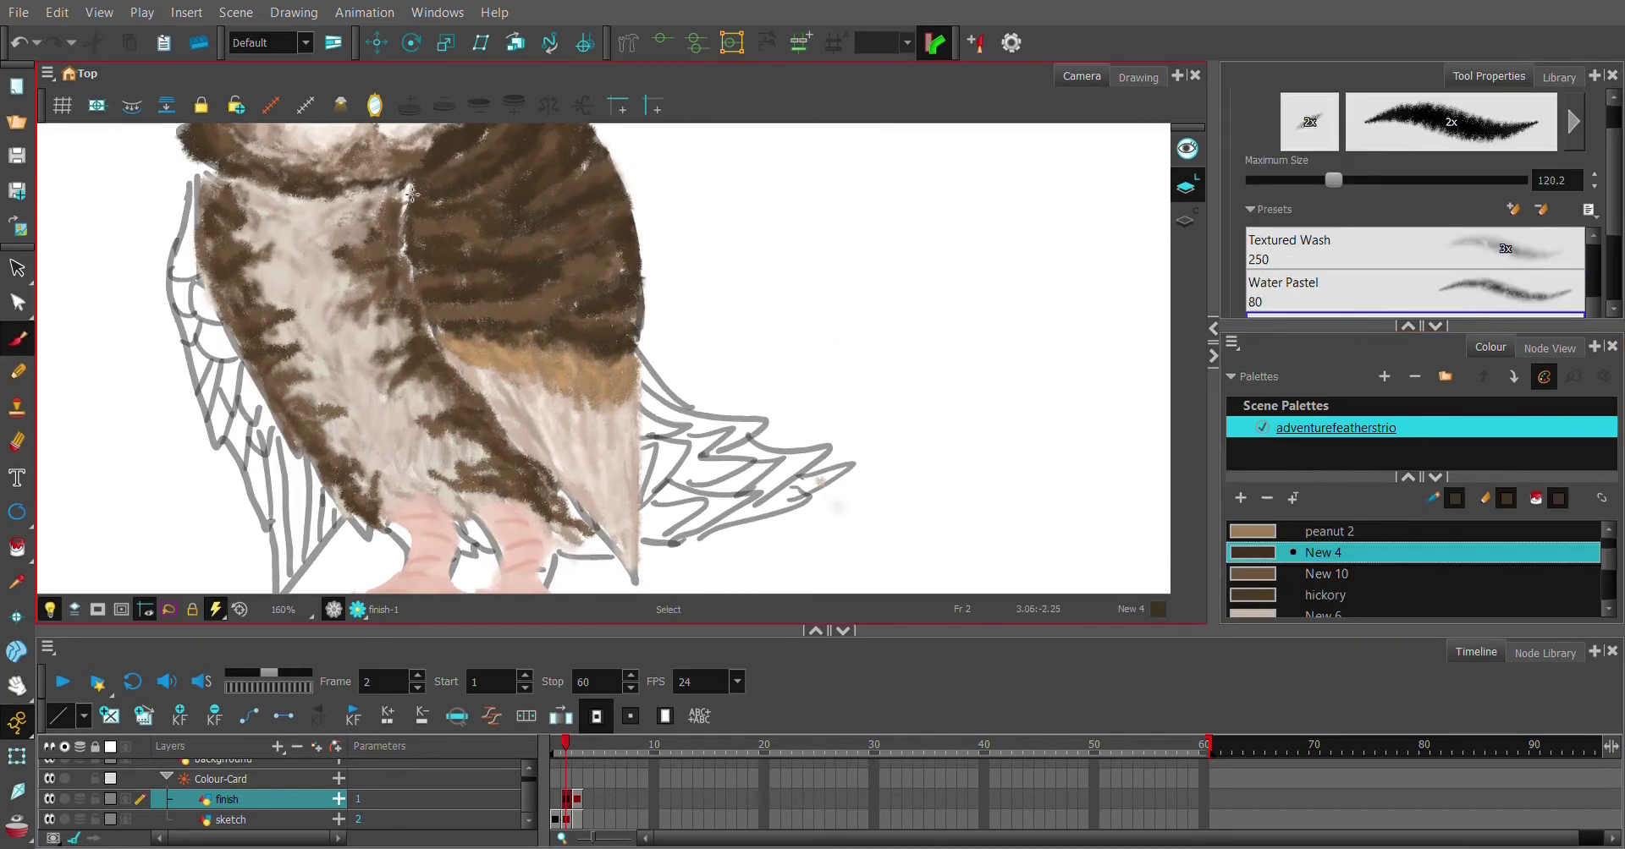
{"action": "key", "text": "semicolon"}
{"action": "key", "text": "semicolon"}
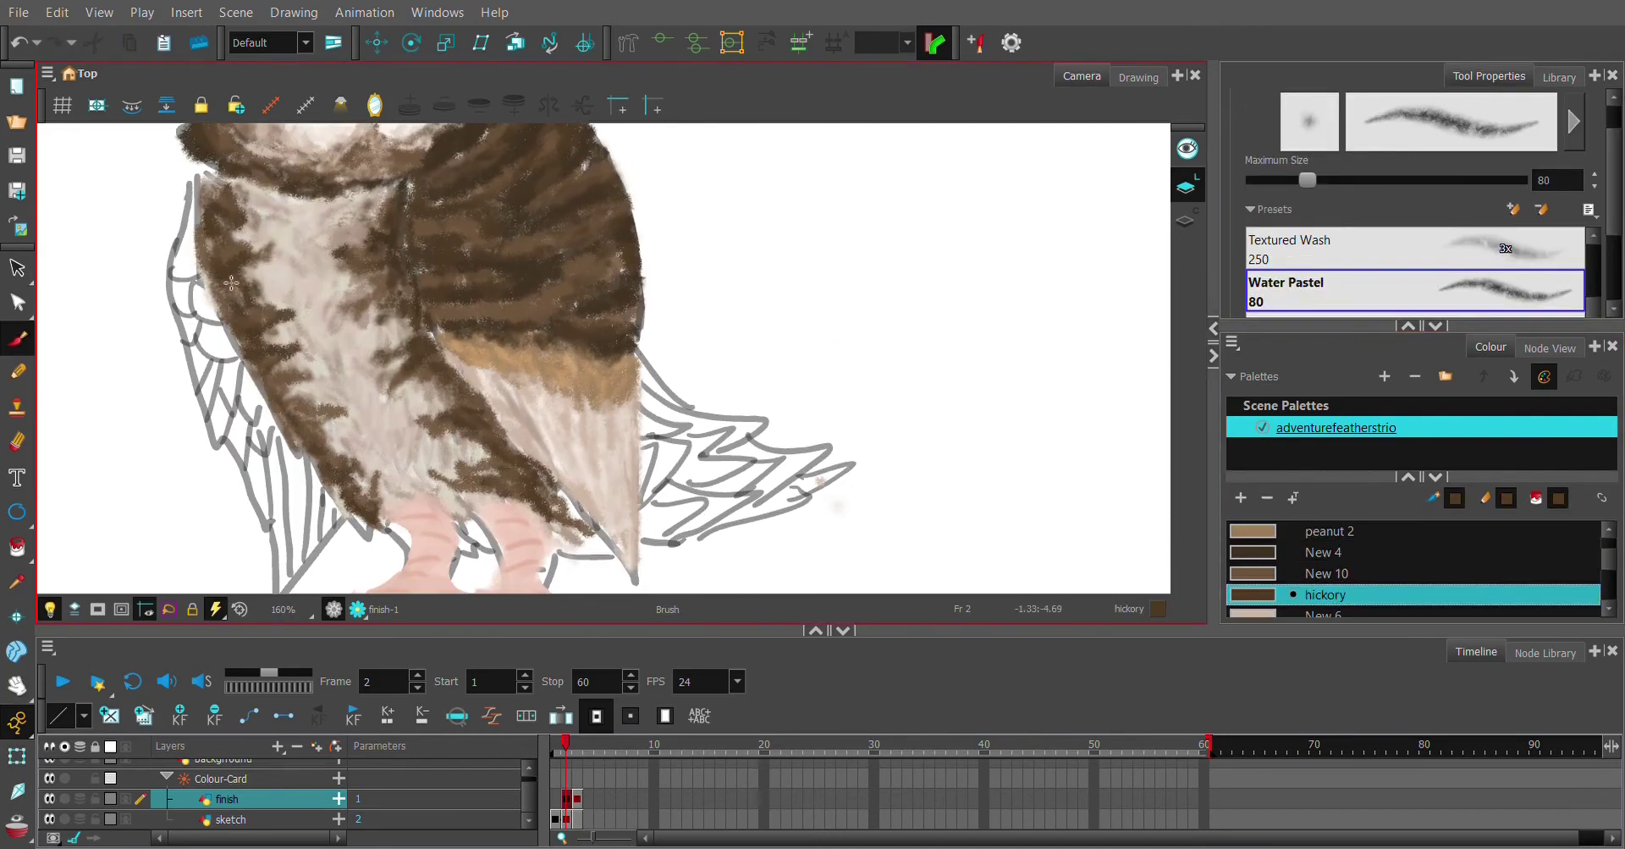
Paint the tail feathers over the sketch in dark browns New 10 and hickory, using Pastel 2 at 120.2 and Water Pastel at 80
{"action": "left_click", "coordinate": [1256, 612]}
{"action": "scroll", "coordinate": [1421, 571], "scroll_direction": "down", "scroll_amount": 1}
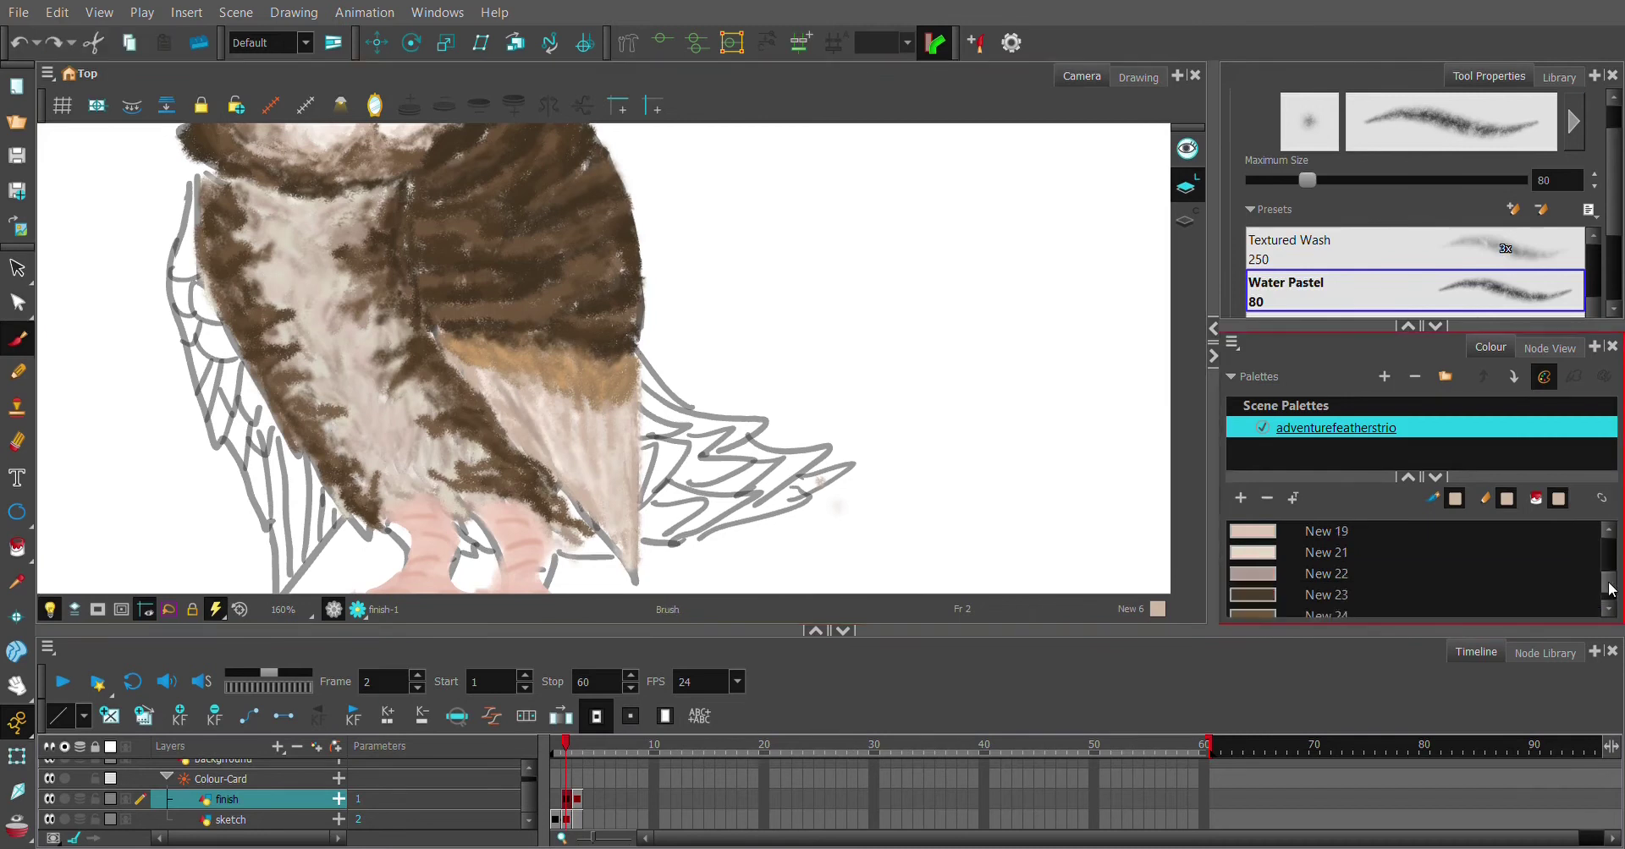
{"action": "scroll", "coordinate": [1267, 610], "scroll_direction": "down", "scroll_amount": 1}
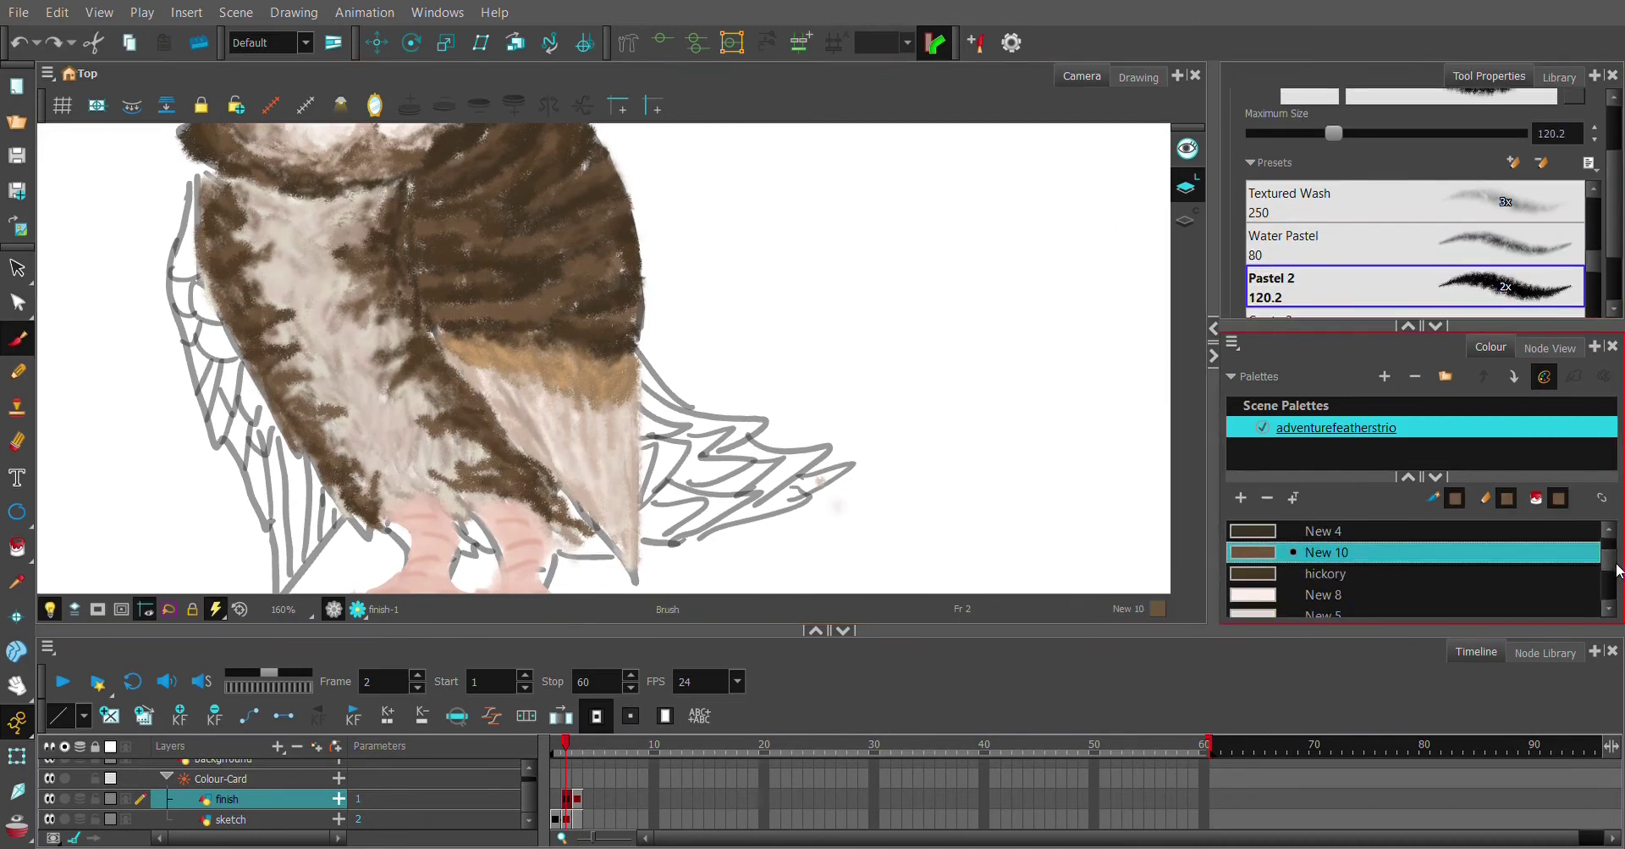
{"action": "key", "text": "apostrophe"}
{"action": "mouse_move", "coordinate": [656, 398]}
{"action": "left_mouse_down"}
{"action": "mouse_move", "coordinate": [672, 491]}
{"action": "mouse_move", "coordinate": [753, 457]}
{"action": "mouse_move", "coordinate": [702, 455]}
{"action": "mouse_move", "coordinate": [765, 508]}
{"action": "mouse_move", "coordinate": [821, 499]}
{"action": "mouse_move", "coordinate": [794, 518]}
{"action": "mouse_move", "coordinate": [871, 448]}
{"action": "mouse_move", "coordinate": [741, 502]}
{"action": "left_mouse_up"}
{"action": "key", "text": "semicolon"}
{"action": "key", "text": "apostrophe"}
{"action": "key", "text": "semicolon"}
{"action": "key", "text": "apostrophe"}
{"action": "key", "text": "semicolon"}
{"action": "key", "text": "apostrophe"}
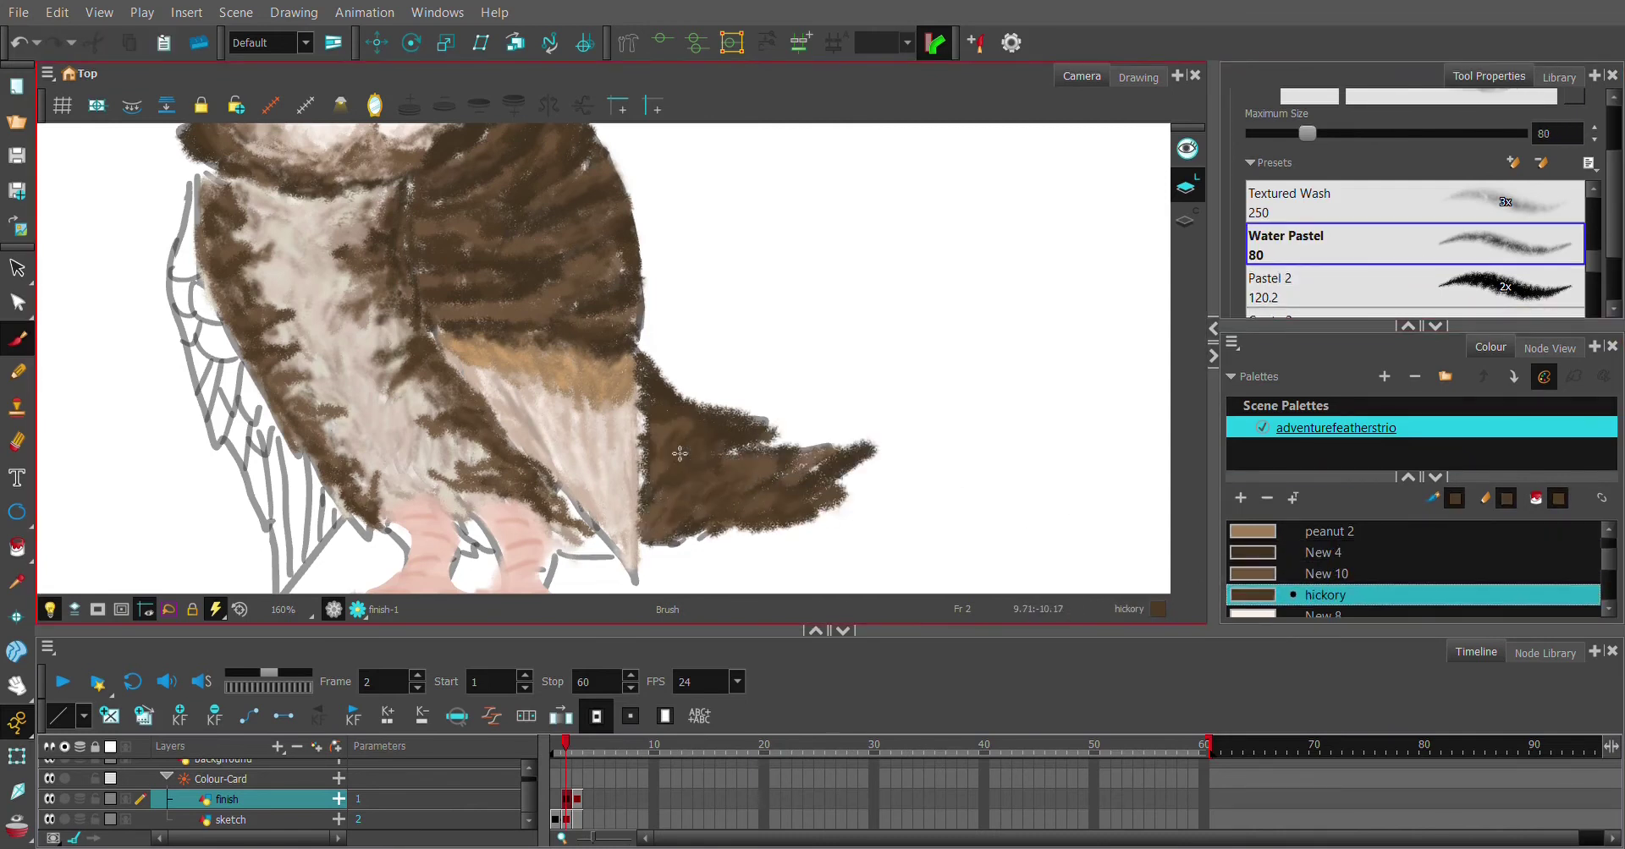
{"action": "left_click", "coordinate": [49, 820]}
{"action": "left_click", "coordinate": [50, 820]}
{"action": "left_click", "coordinate": [50, 820]}
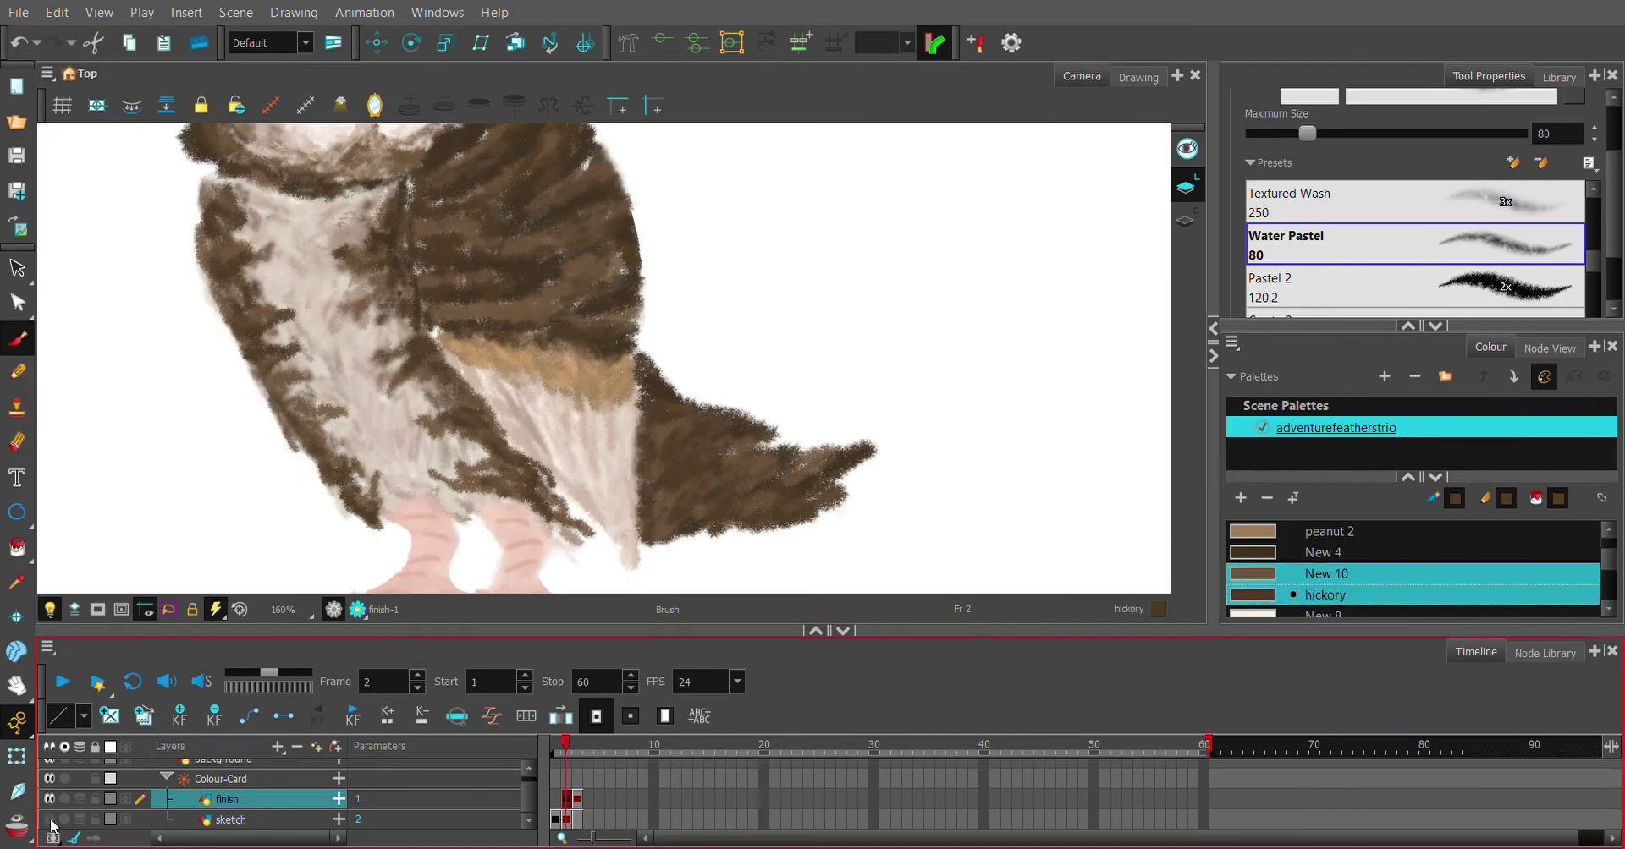
{"action": "left_click", "coordinate": [50, 819]}
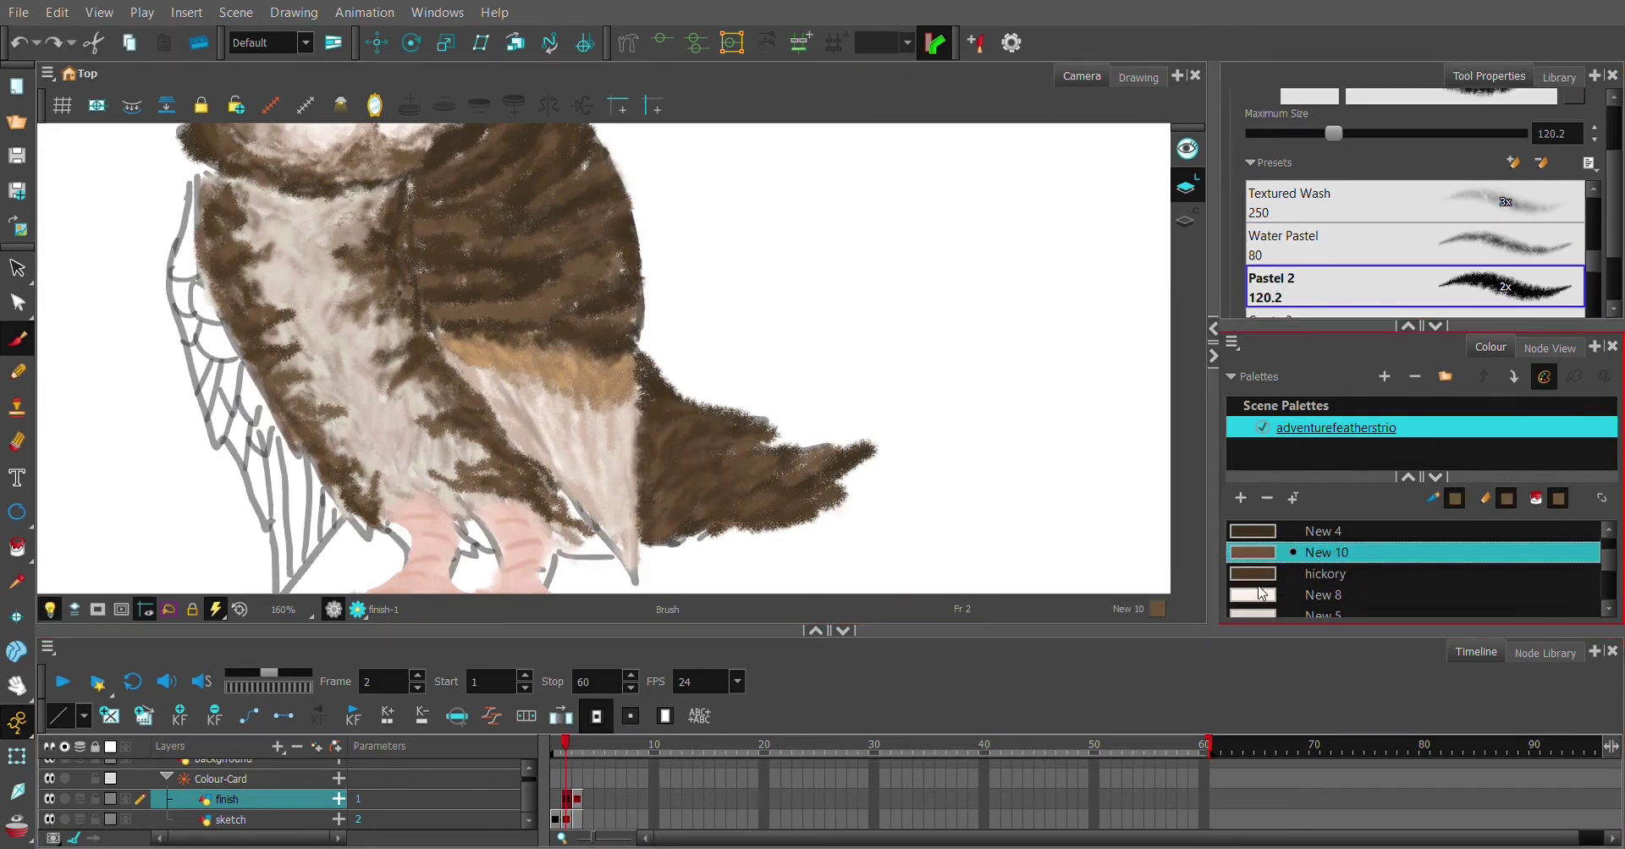
Select the painted tail strokes and reshape them into a smaller tail set closer to the wing
{"action": "key", "text": "2"}
{"action": "key", "text": "2"}
{"action": "key", "text": "alt+s"}
{"action": "left_click_drag", "start_coordinate": [665, 503], "coordinate": [783, 417]}
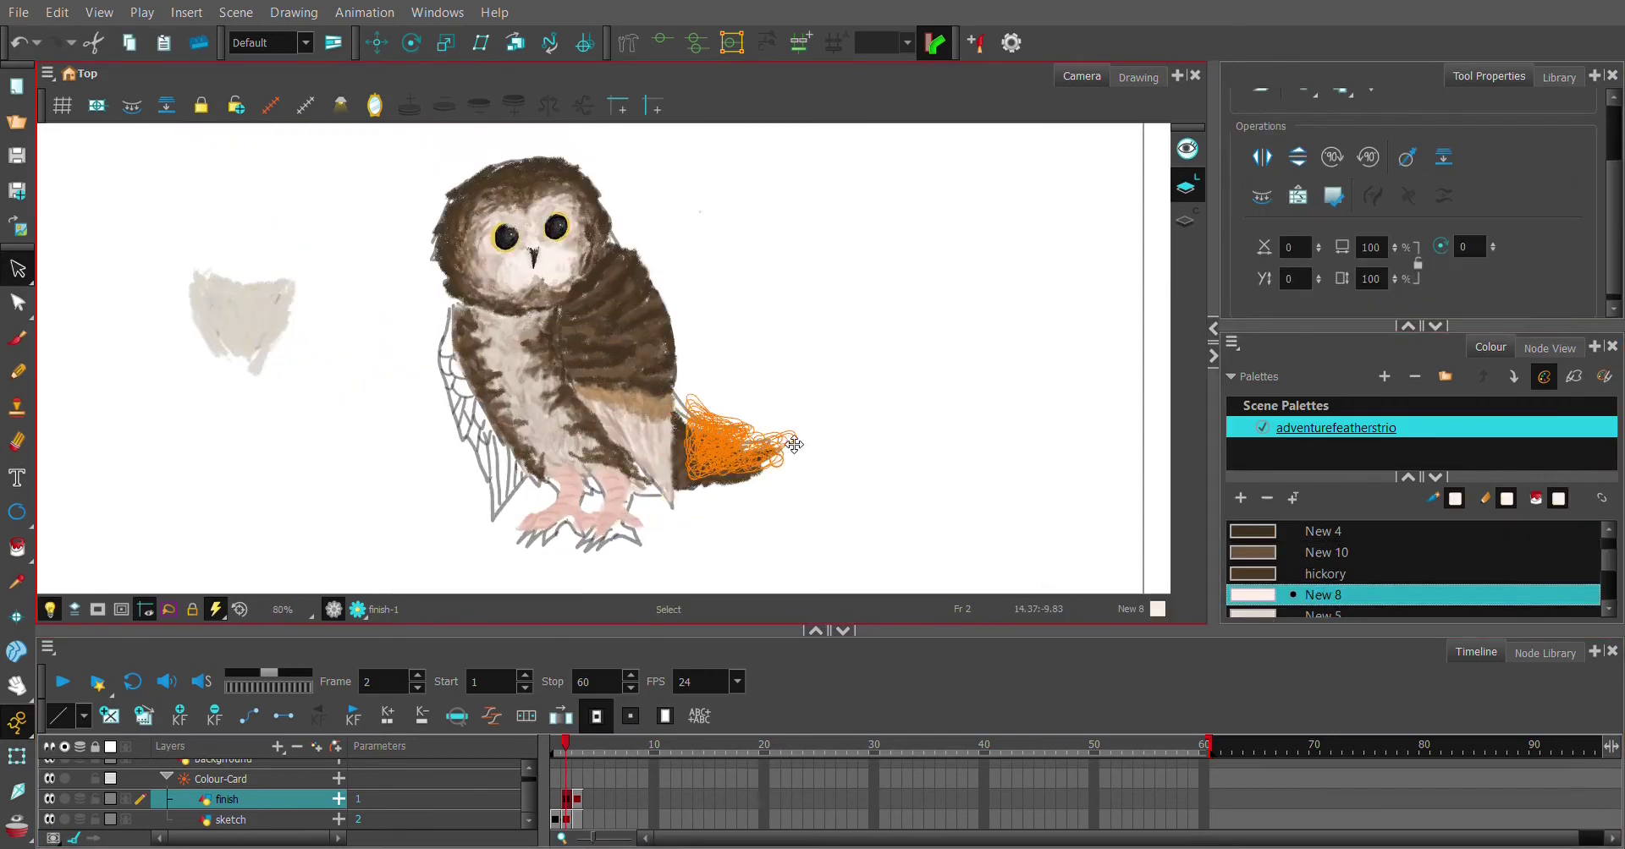
{"action": "left_click_drag", "start_coordinate": [772, 469], "coordinate": [768, 483]}
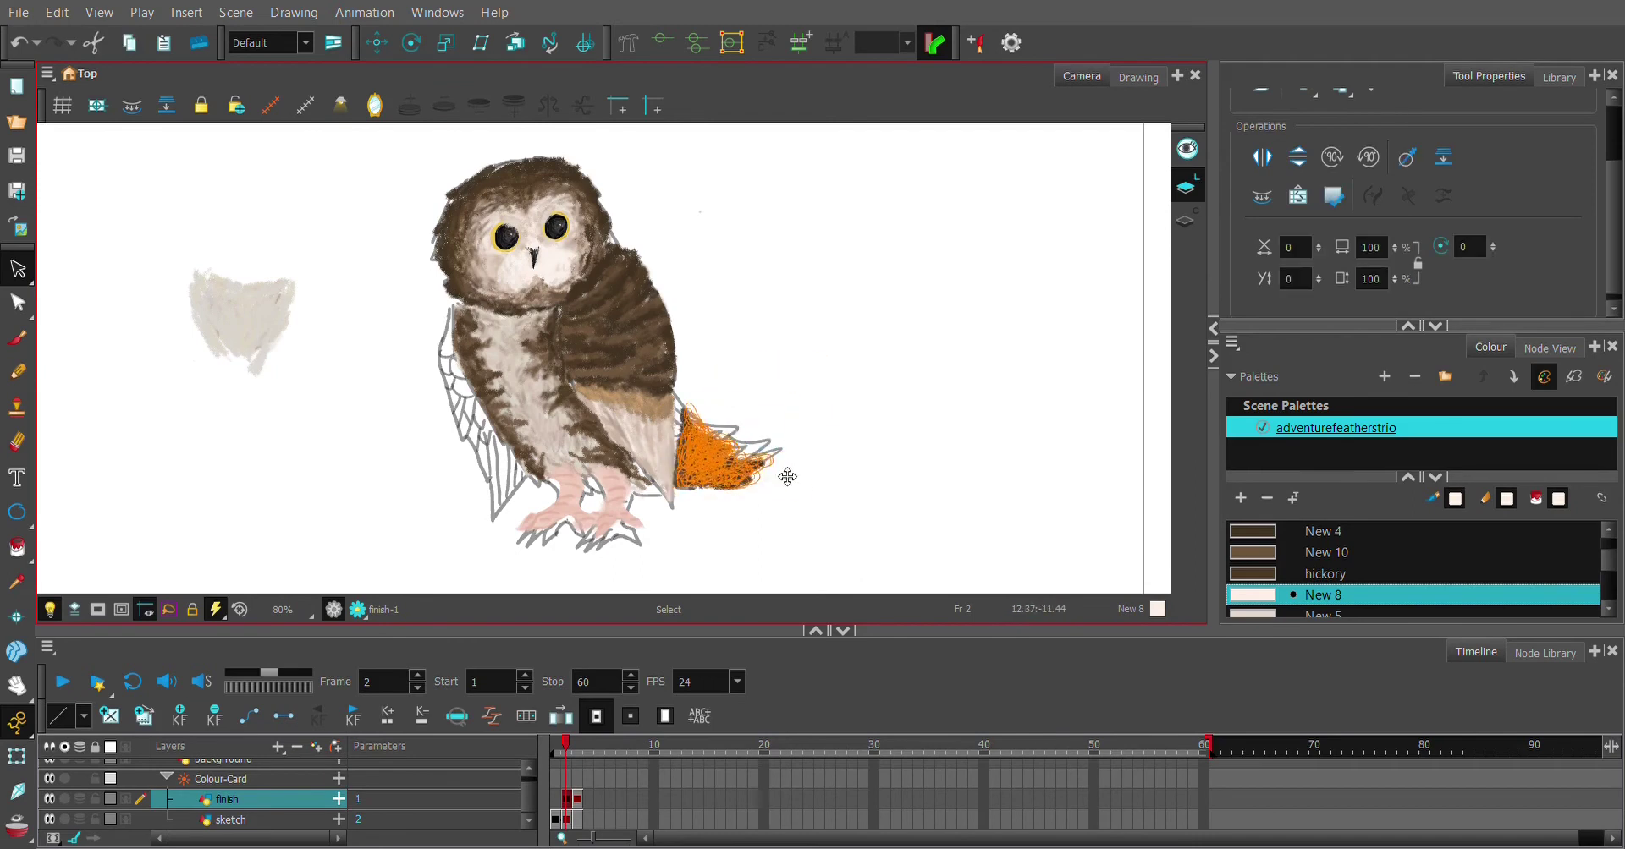
{"action": "scroll", "coordinate": [770, 453], "scroll_direction": "up", "scroll_amount": 2}
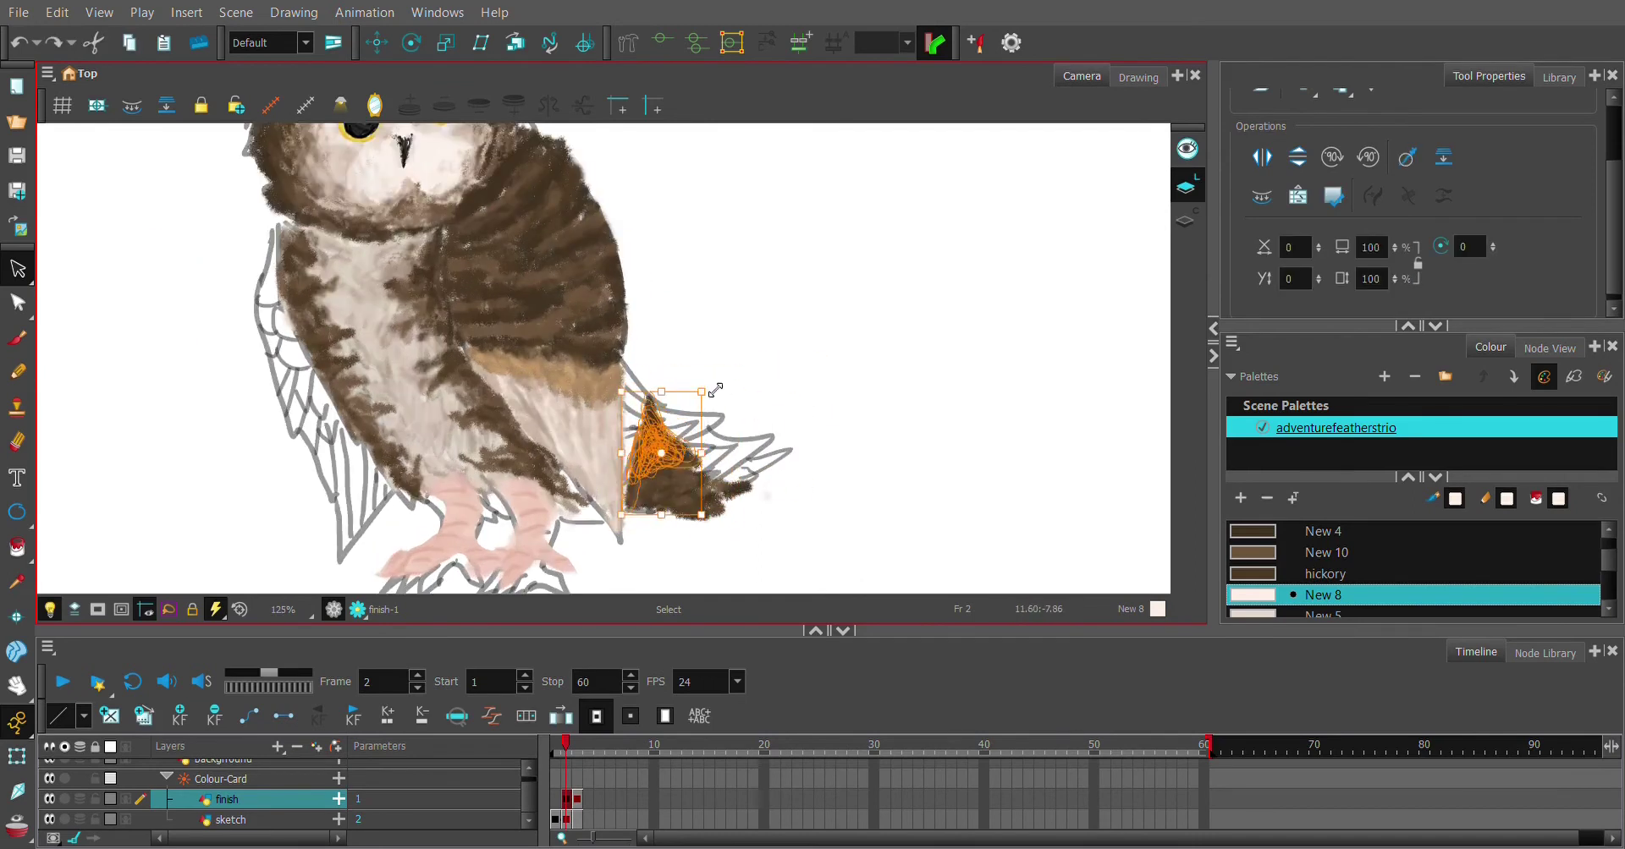
{"action": "mouse_move", "coordinate": [765, 474]}
{"action": "left_mouse_down"}
{"action": "mouse_move", "coordinate": [739, 500]}
{"action": "mouse_move", "coordinate": [706, 497]}
{"action": "left_mouse_up"}
{"action": "key", "text": "Escape"}
{"action": "scroll", "coordinate": [698, 468], "scroll_direction": "down", "scroll_amount": 2}
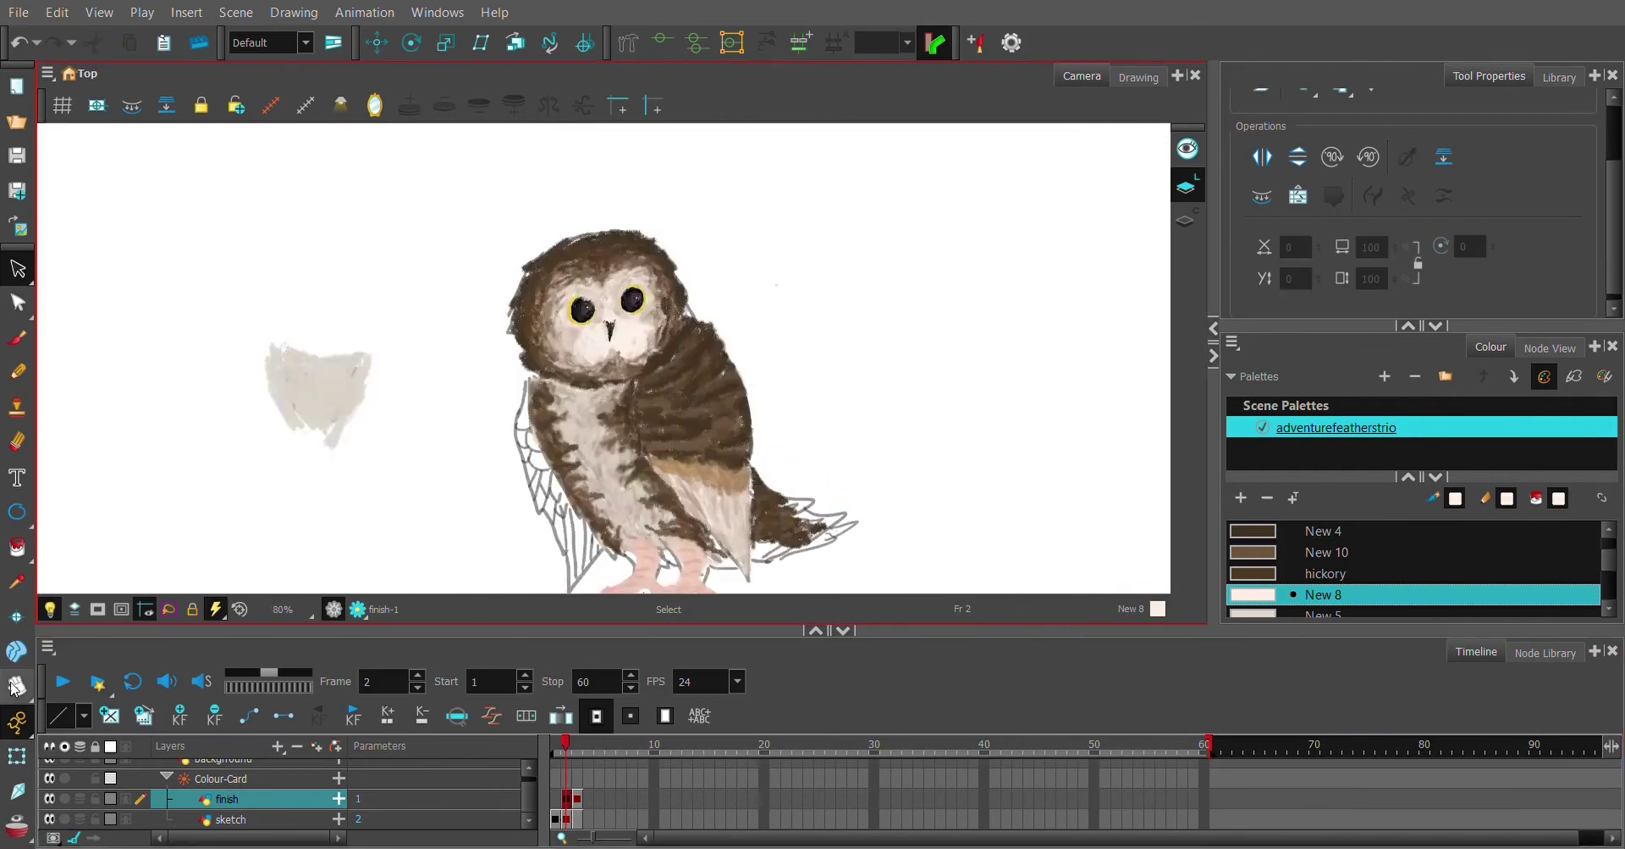
Touch up the pink feet in New 27 with the Textured Wash brush at size 78
{"action": "scroll", "coordinate": [578, 592], "scroll_direction": "up", "scroll_amount": 2}
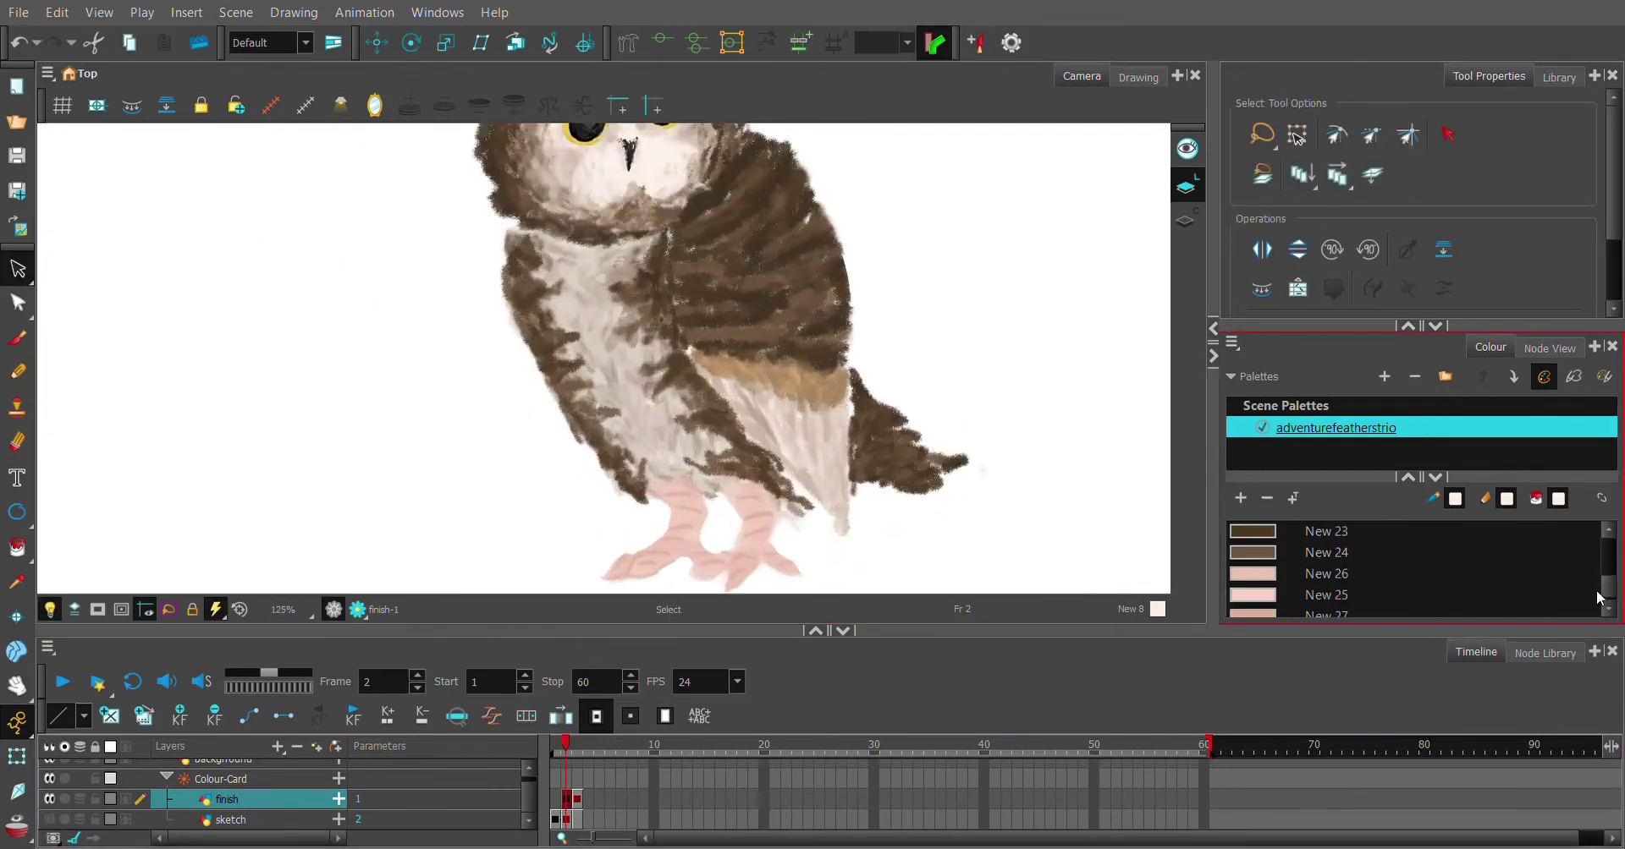
{"action": "key", "text": "alt+b"}
{"action": "left_click", "coordinate": [1573, 222]}
{"action": "scroll", "coordinate": [657, 455], "scroll_direction": "up", "scroll_amount": 2}
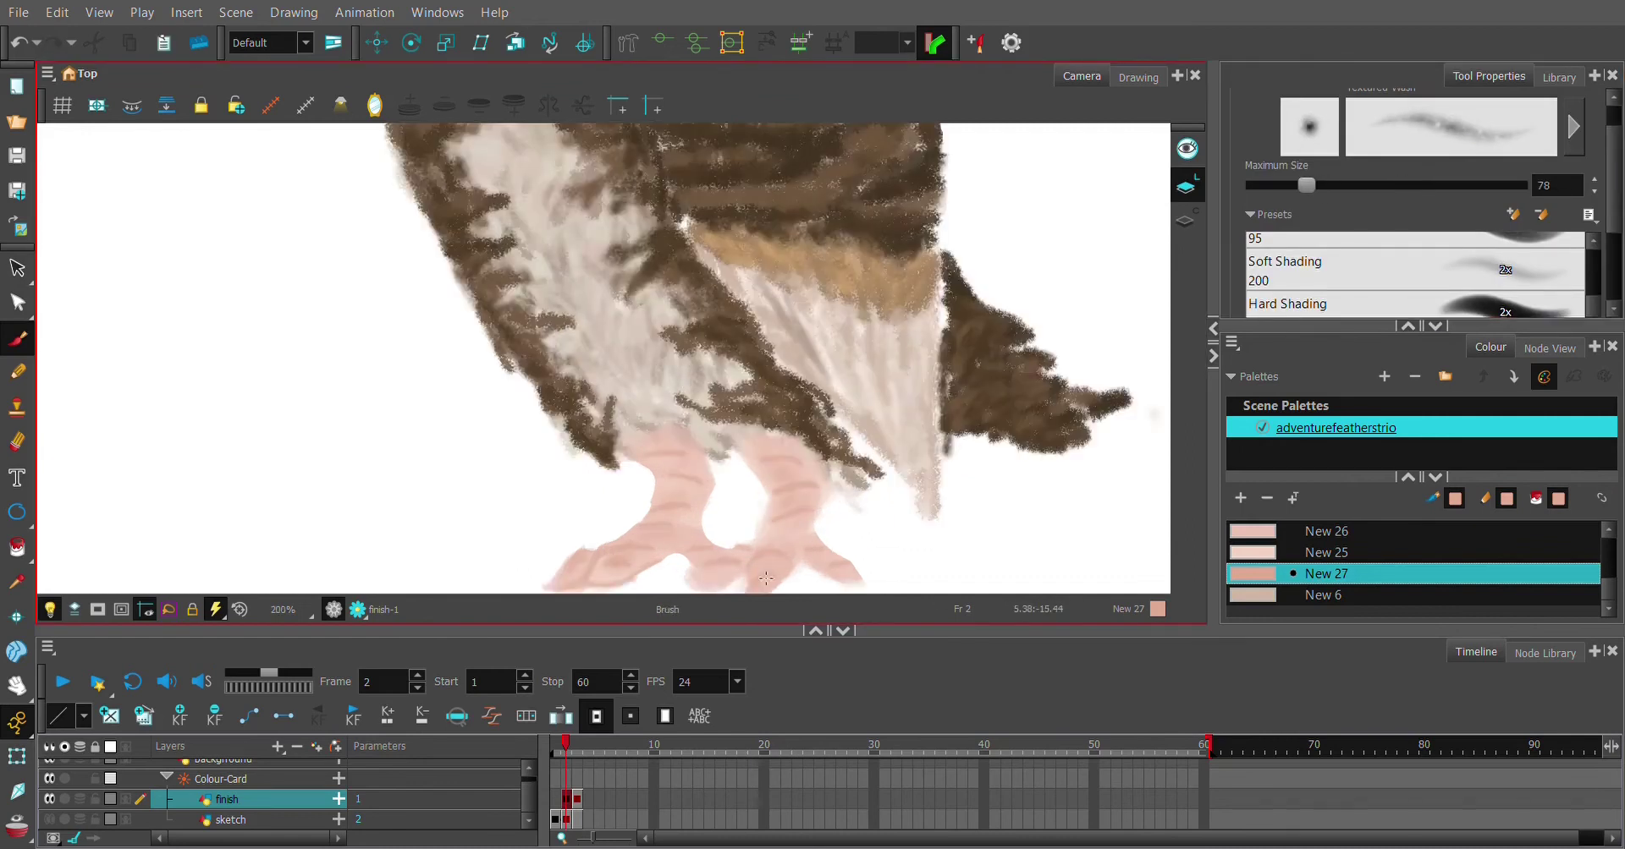
Blend the lower belly into the leg tops with pale New 6, New 21 and New 19 strokes, using Water Pastel at 80
{"action": "scroll", "coordinate": [765, 579], "scroll_direction": "up", "scroll_amount": 2}
{"action": "key", "text": "Up"}
{"action": "key", "text": "Up"}
{"action": "key", "text": "Up"}
{"action": "key", "text": "Up"}
{"action": "key", "text": "Up"}
{"action": "key", "text": "Up"}
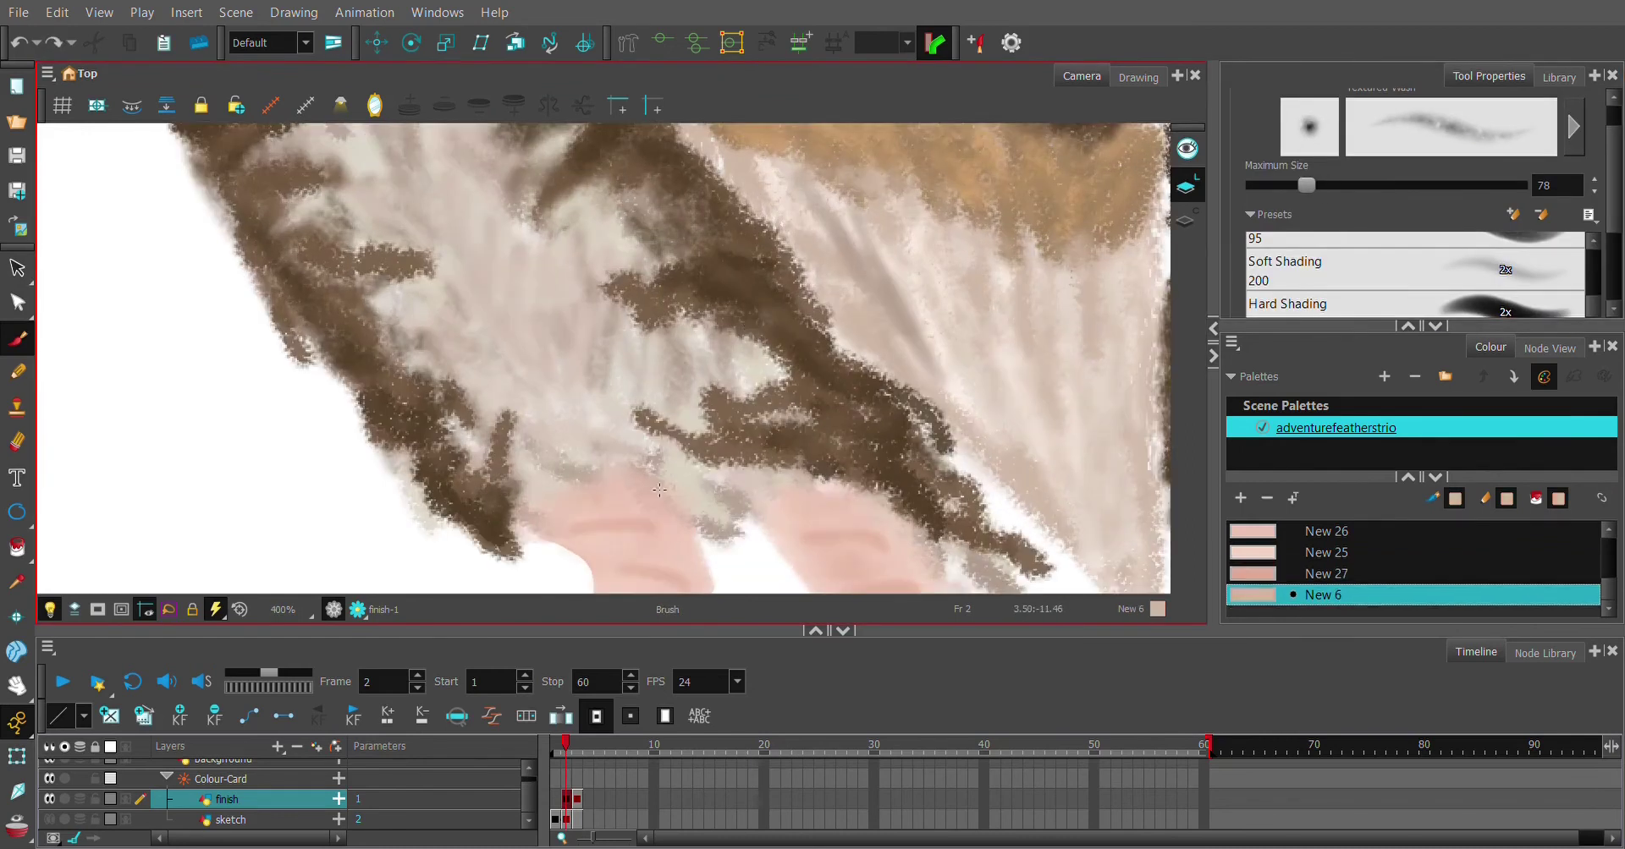
{"action": "key", "text": "Down"}
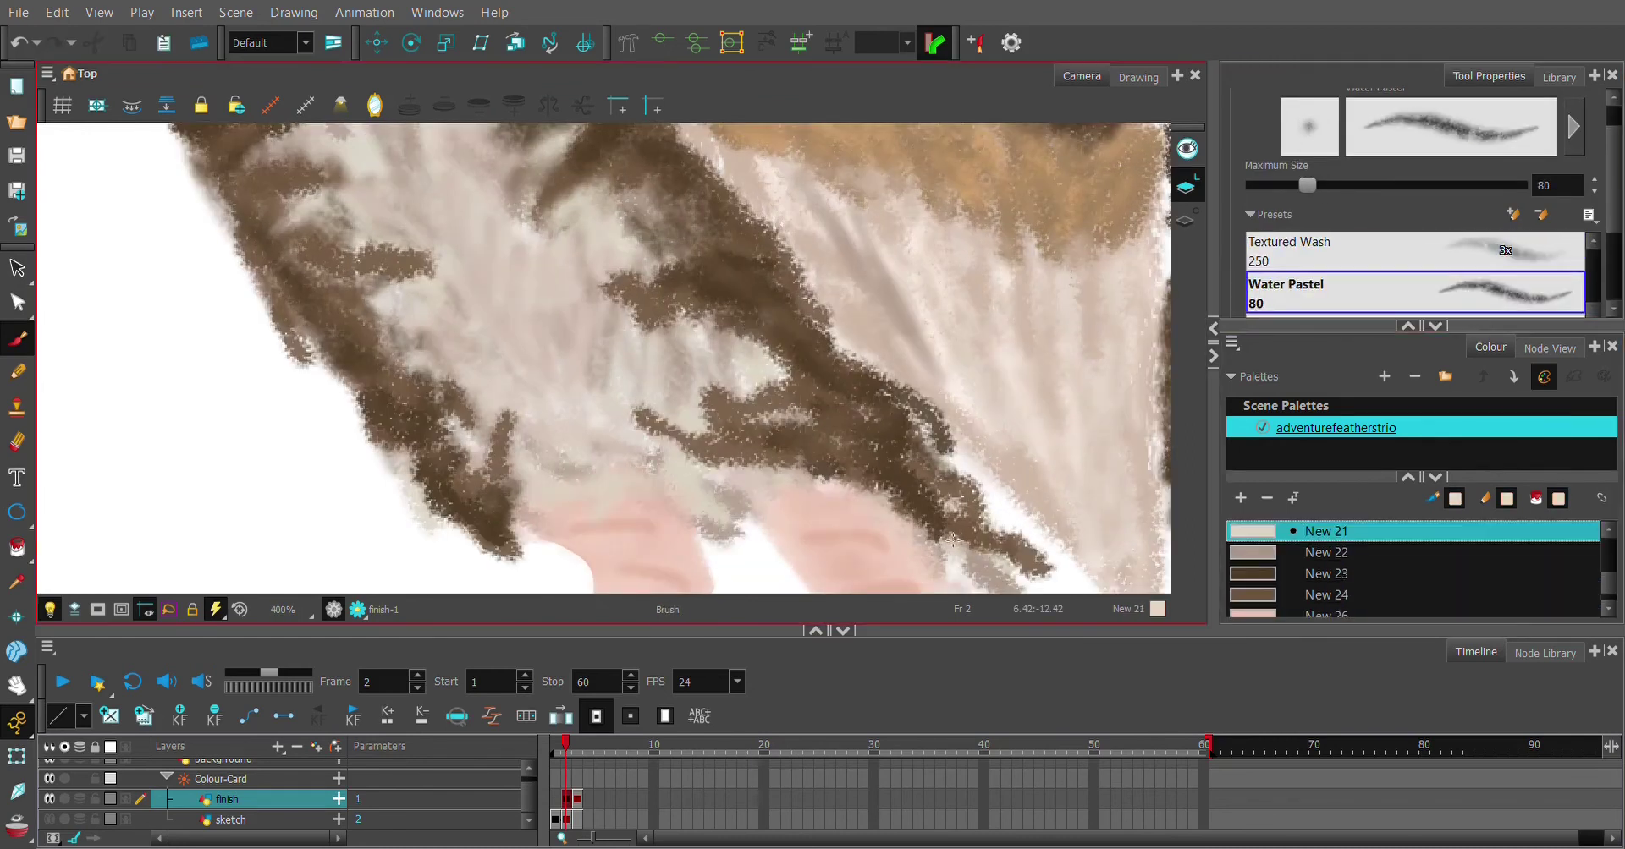
{"action": "key", "text": "Down"}
{"action": "key", "text": "Down"}
{"action": "key", "text": "Down"}
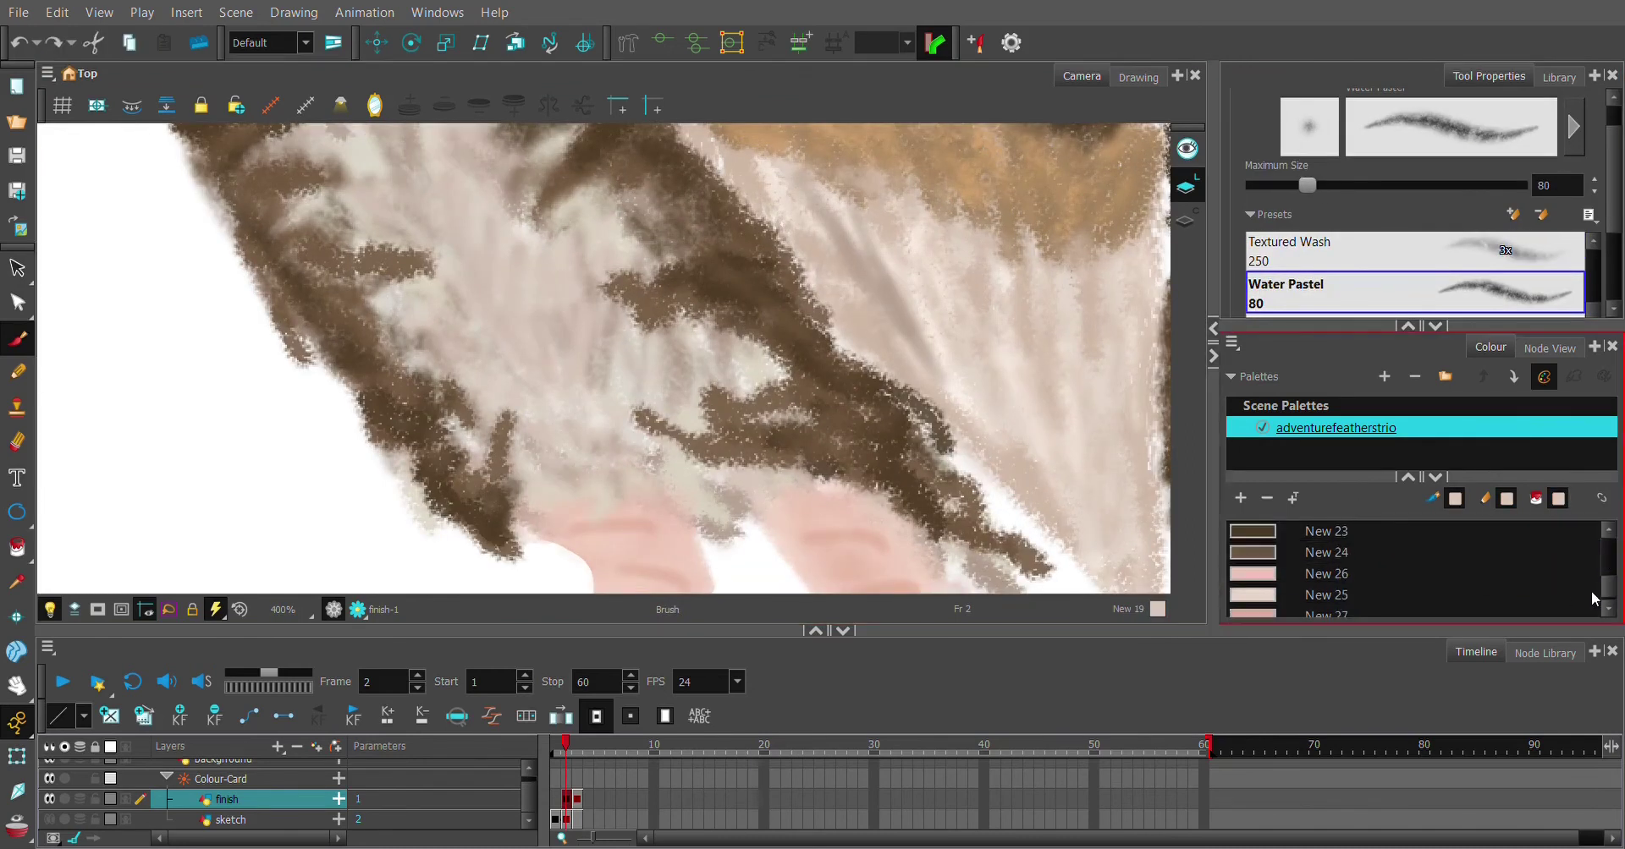
Extend the dark feathers at the belly's lower tip in New 24 and New 23 and erase the stray marks beneath at size 30
{"action": "scroll", "coordinate": [782, 479], "scroll_direction": "down", "scroll_amount": 1}
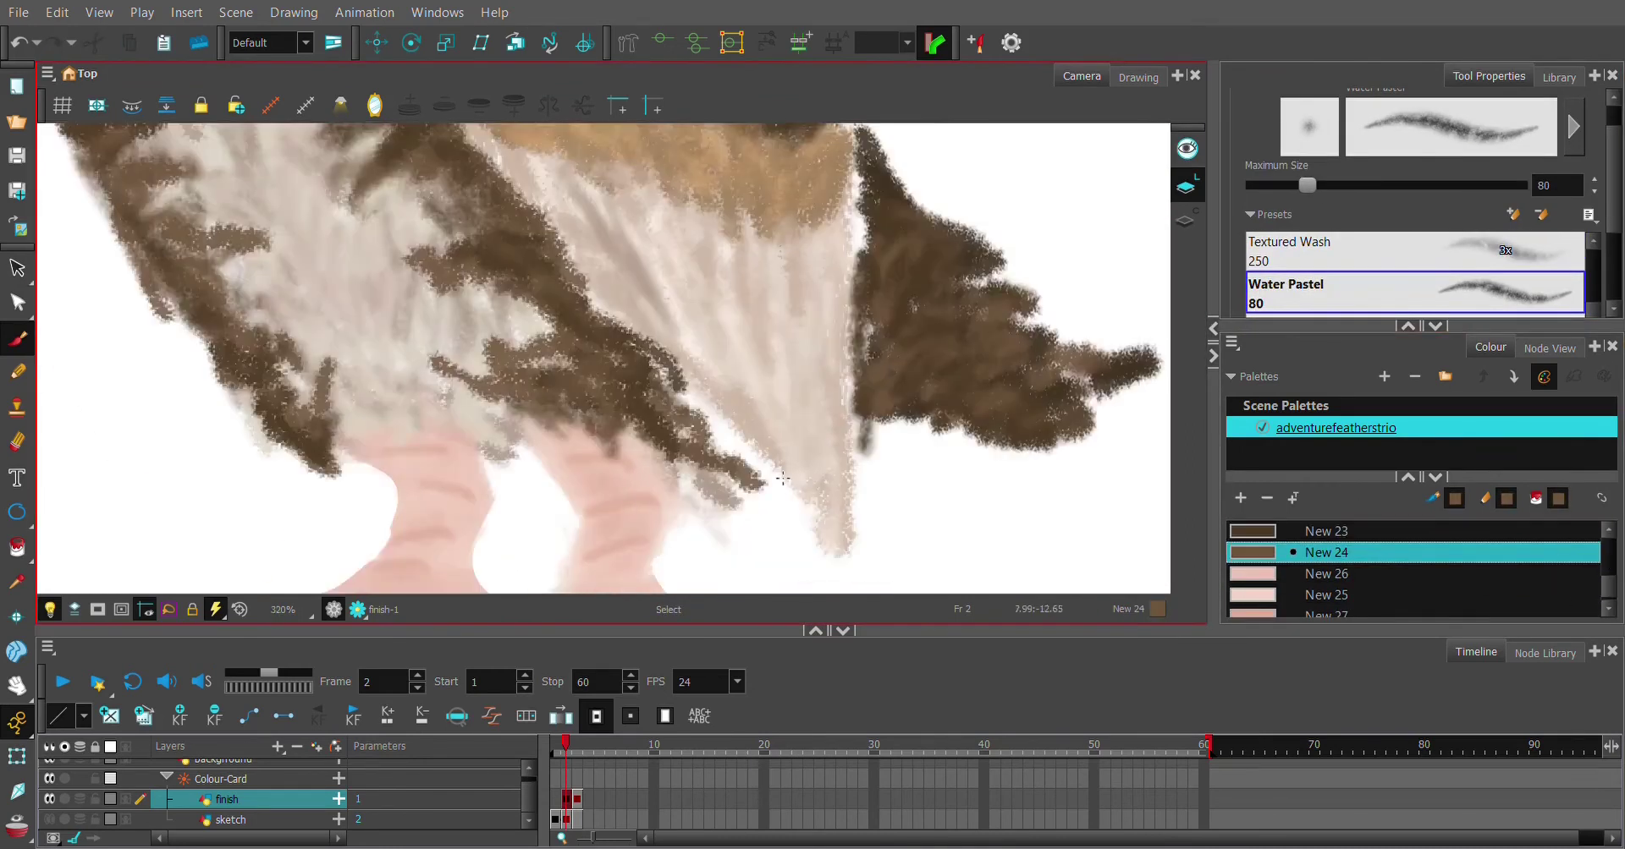
{"action": "key", "text": "Up"}
{"action": "key", "text": "alt+e"}
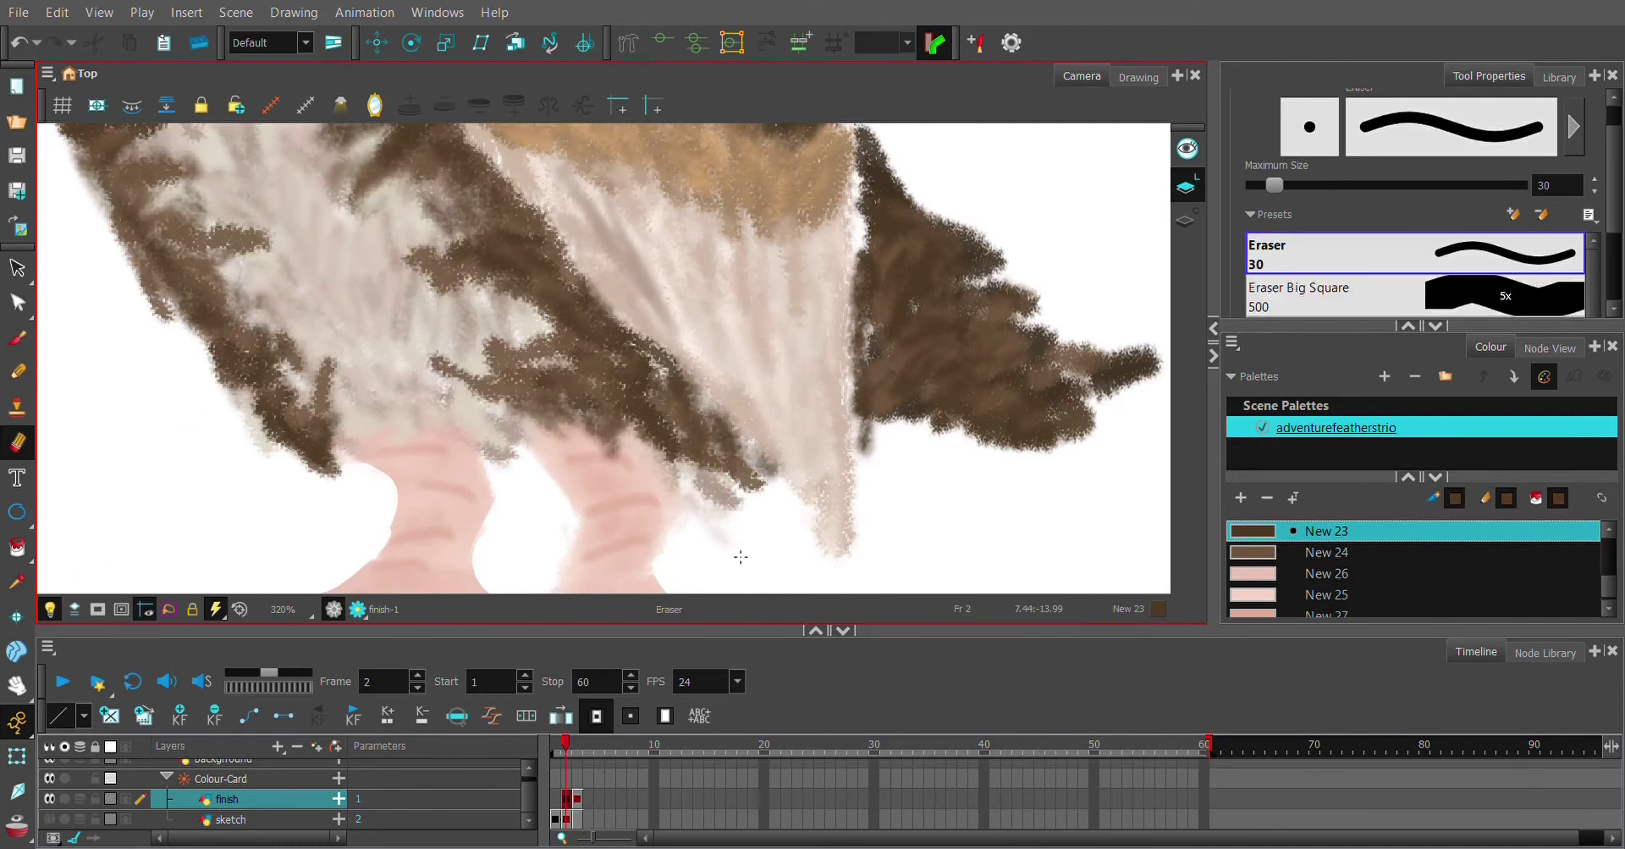
{"action": "scroll", "coordinate": [726, 551], "scroll_direction": "down", "scroll_amount": 4}
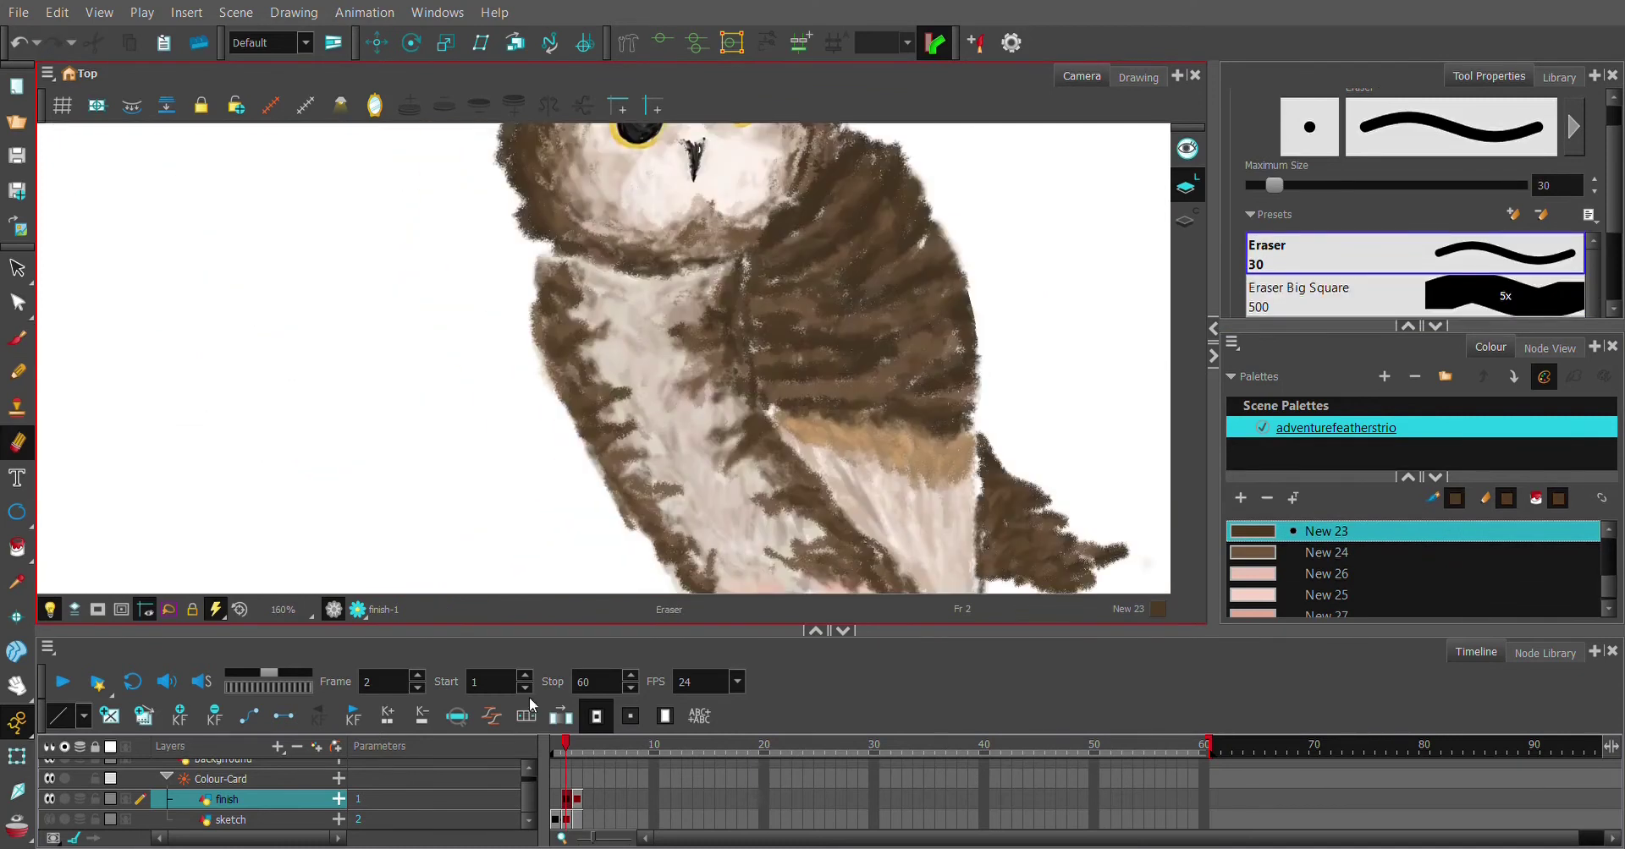
Paint the upper part of the far wing on the background layer in New 4 and hickory, using Pastel 2 at 120.2 and Water Pastel at 80
{"action": "key", "text": "alt+b"}
{"action": "scroll", "coordinate": [1528, 592], "scroll_direction": "up", "scroll_amount": 5}
{"action": "left_click", "coordinate": [1528, 595]}
{"action": "scroll", "coordinate": [1601, 574], "scroll_direction": "down", "scroll_amount": 1}
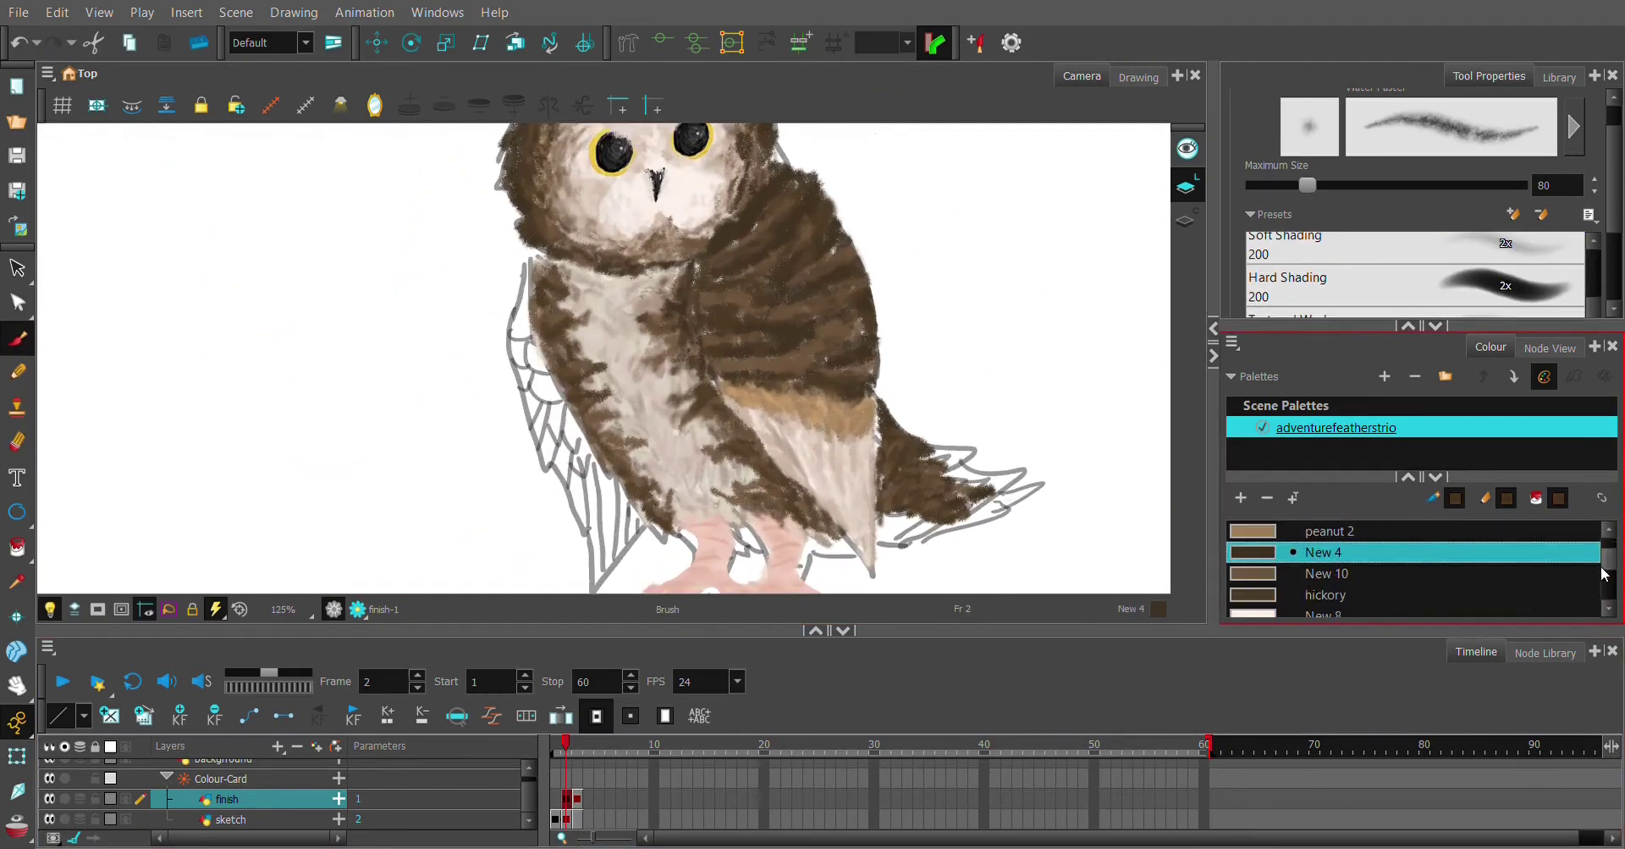
{"action": "left_click", "coordinate": [578, 778]}
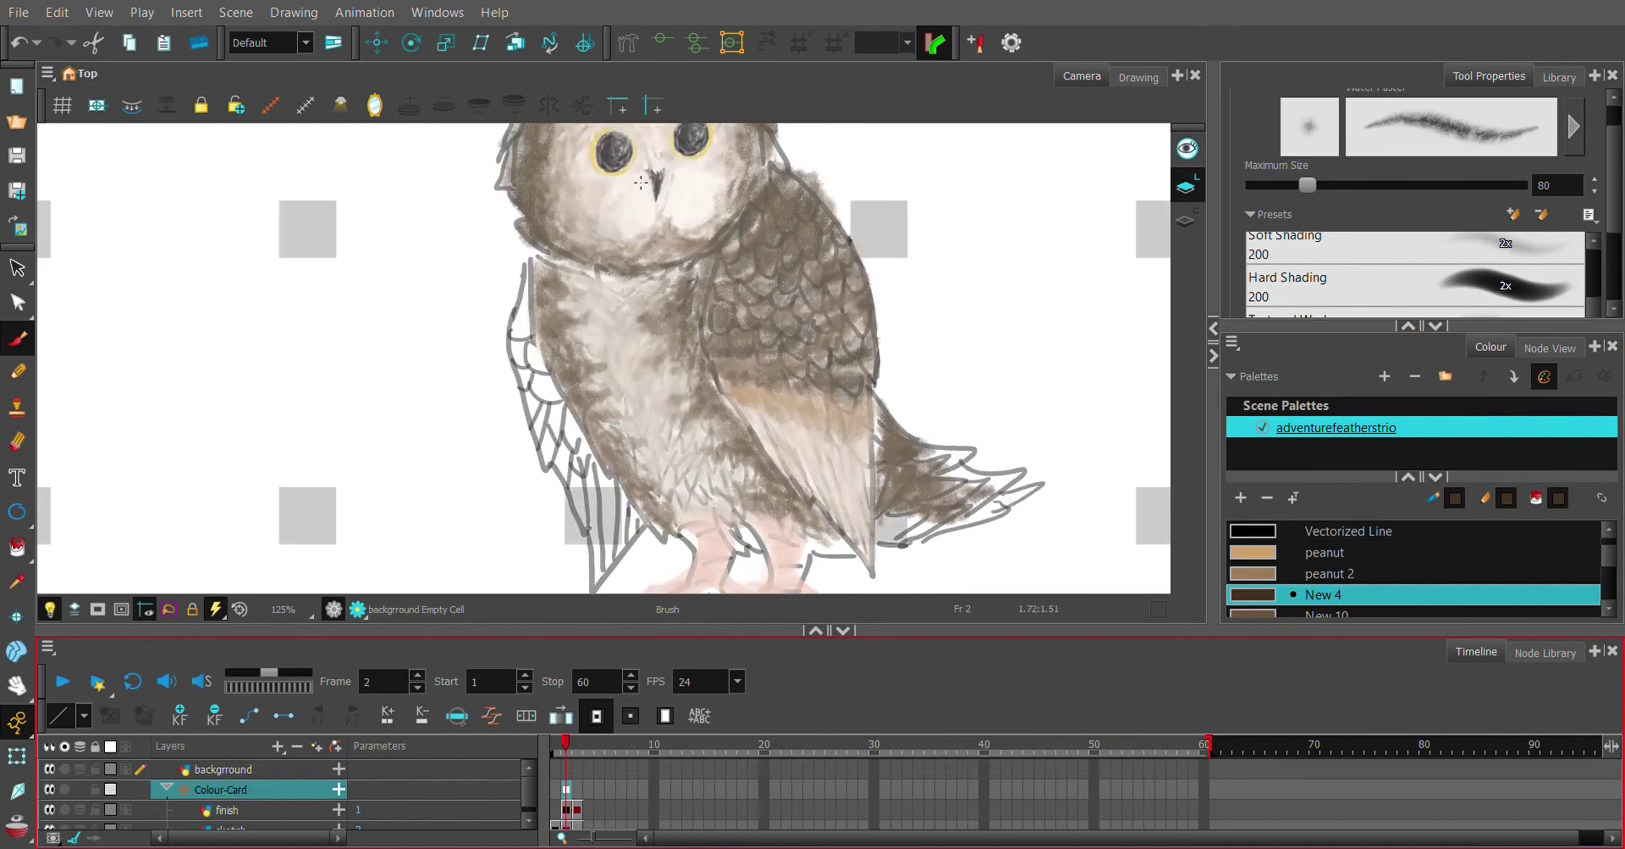
{"action": "key", "text": "2"}
{"action": "left_click_drag", "start_coordinate": [507, 247], "coordinate": [503, 444]}
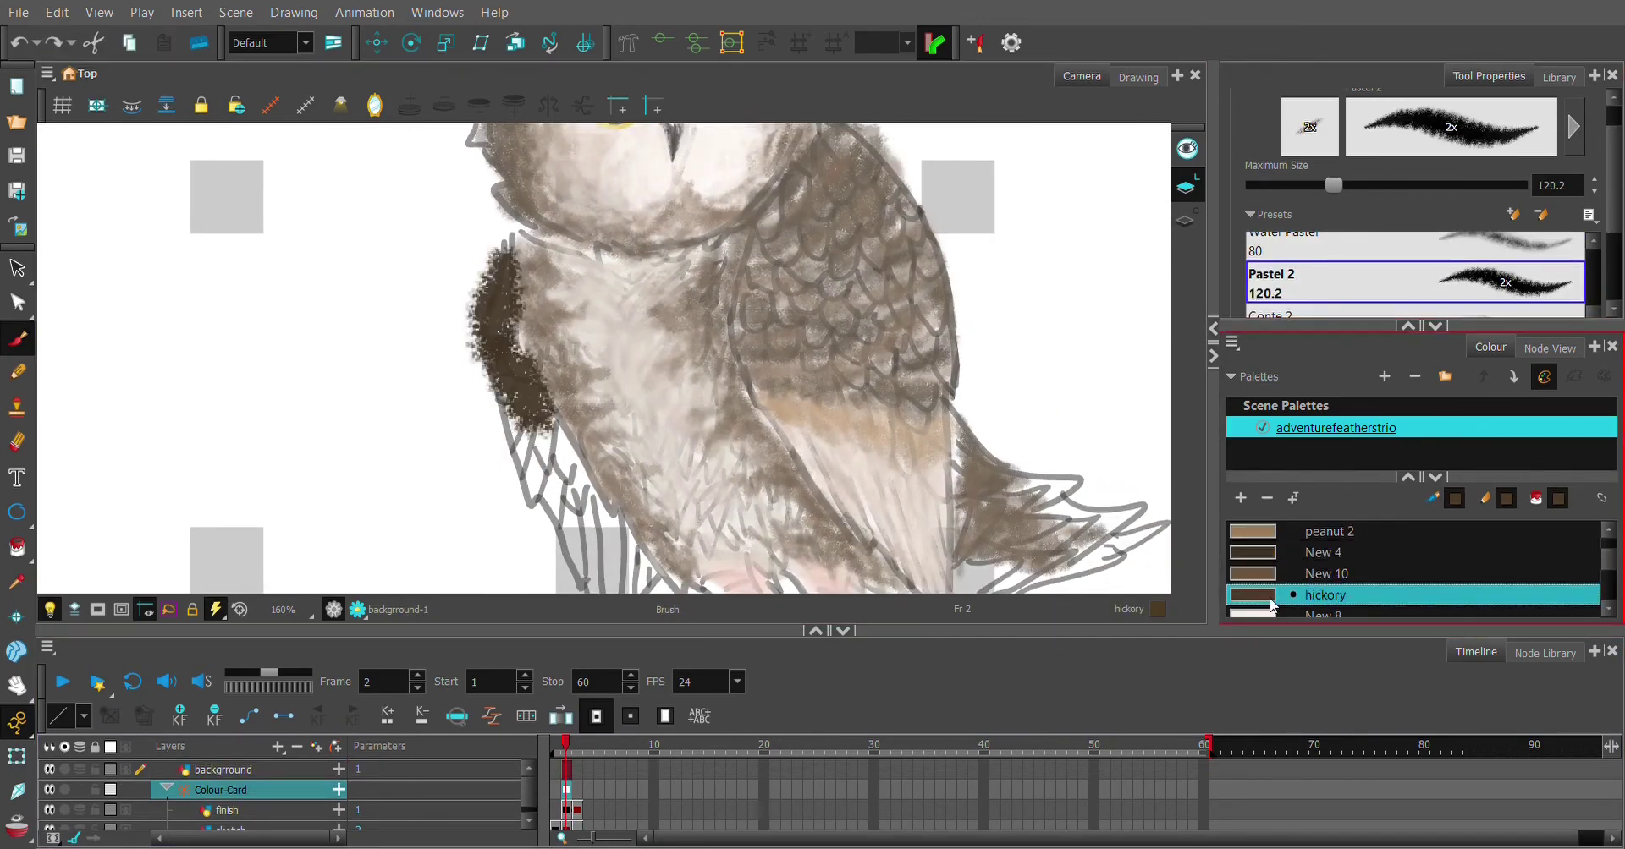
{"action": "left_click_drag", "start_coordinate": [508, 508], "coordinate": [537, 420]}
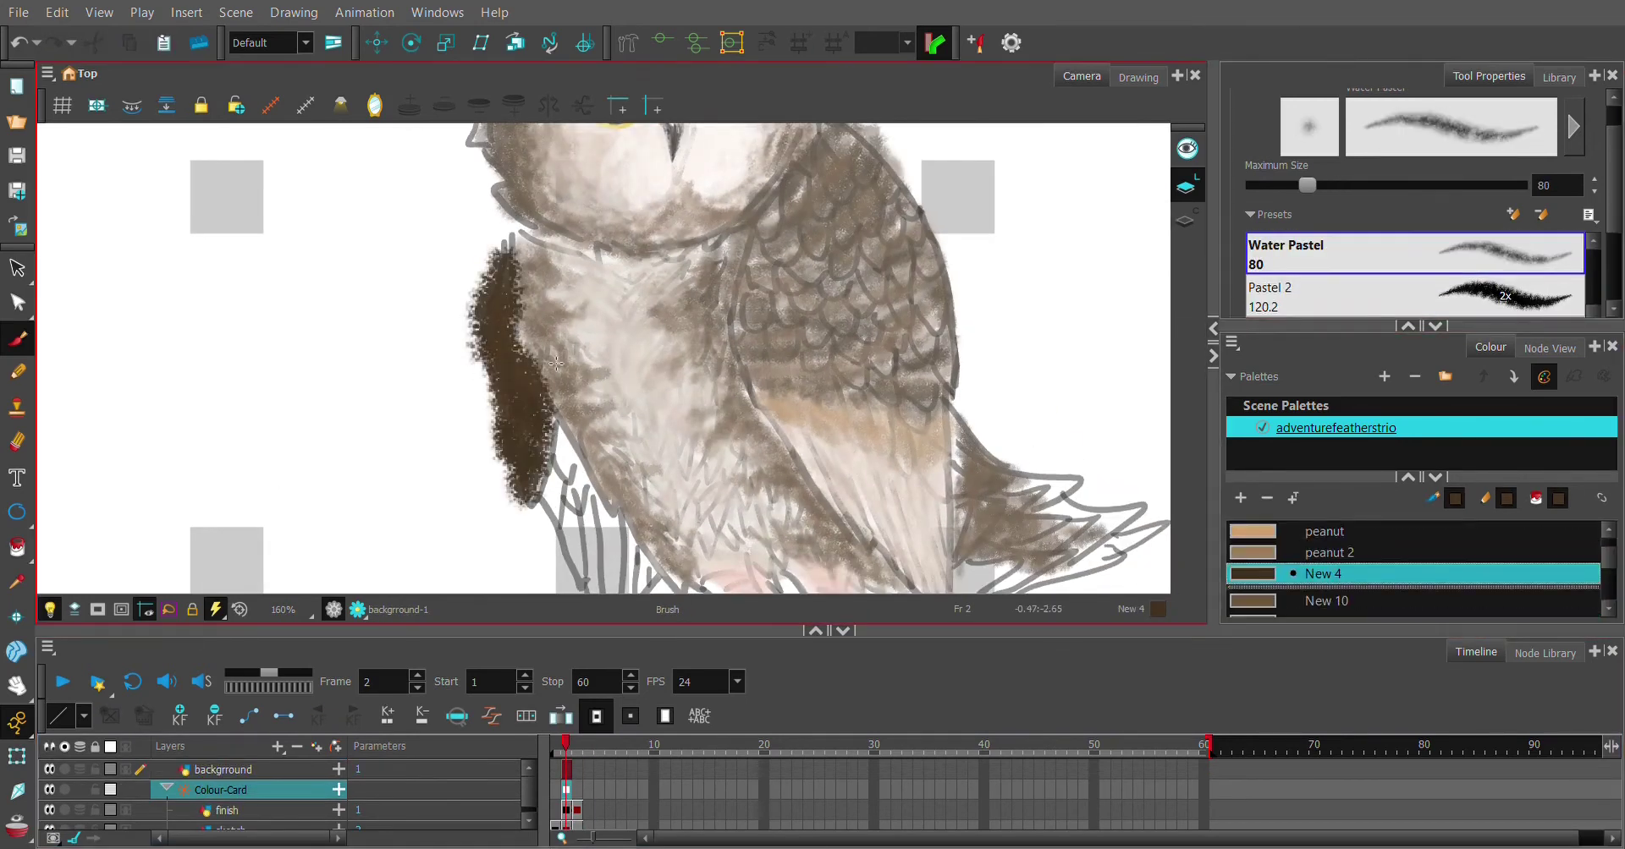
Add a tan patch in peanut 2 below the far wing's dark feathers and blend it with Water Pastel at 80
{"action": "left_click_drag", "start_coordinate": [505, 358], "coordinate": [440, 281]}
{"action": "left_click", "coordinate": [511, 435]}
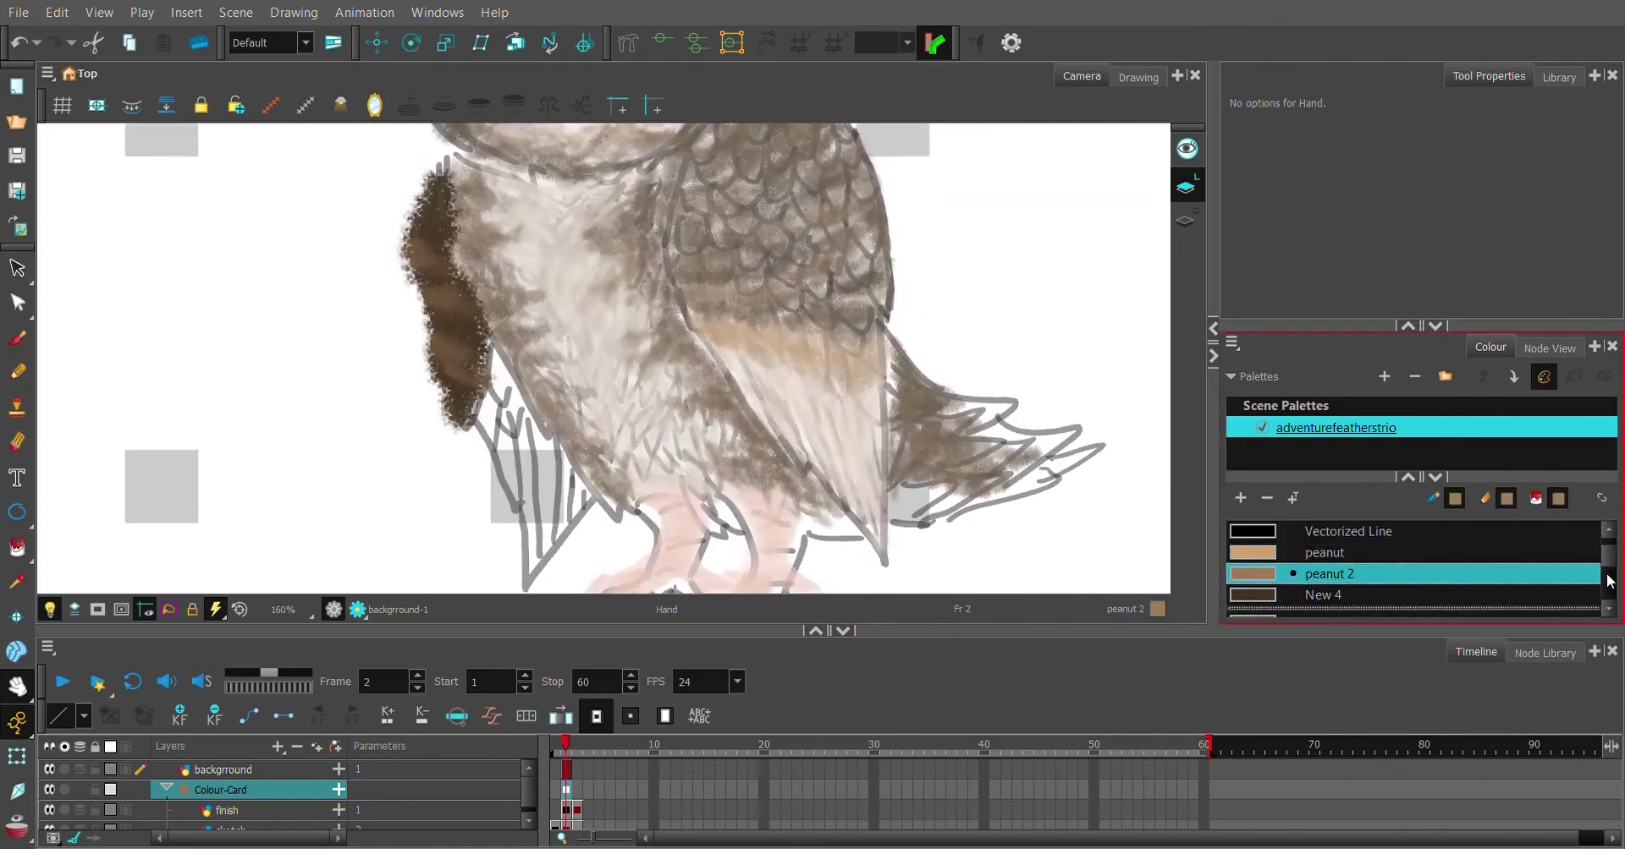
{"action": "left_click", "coordinate": [492, 389]}
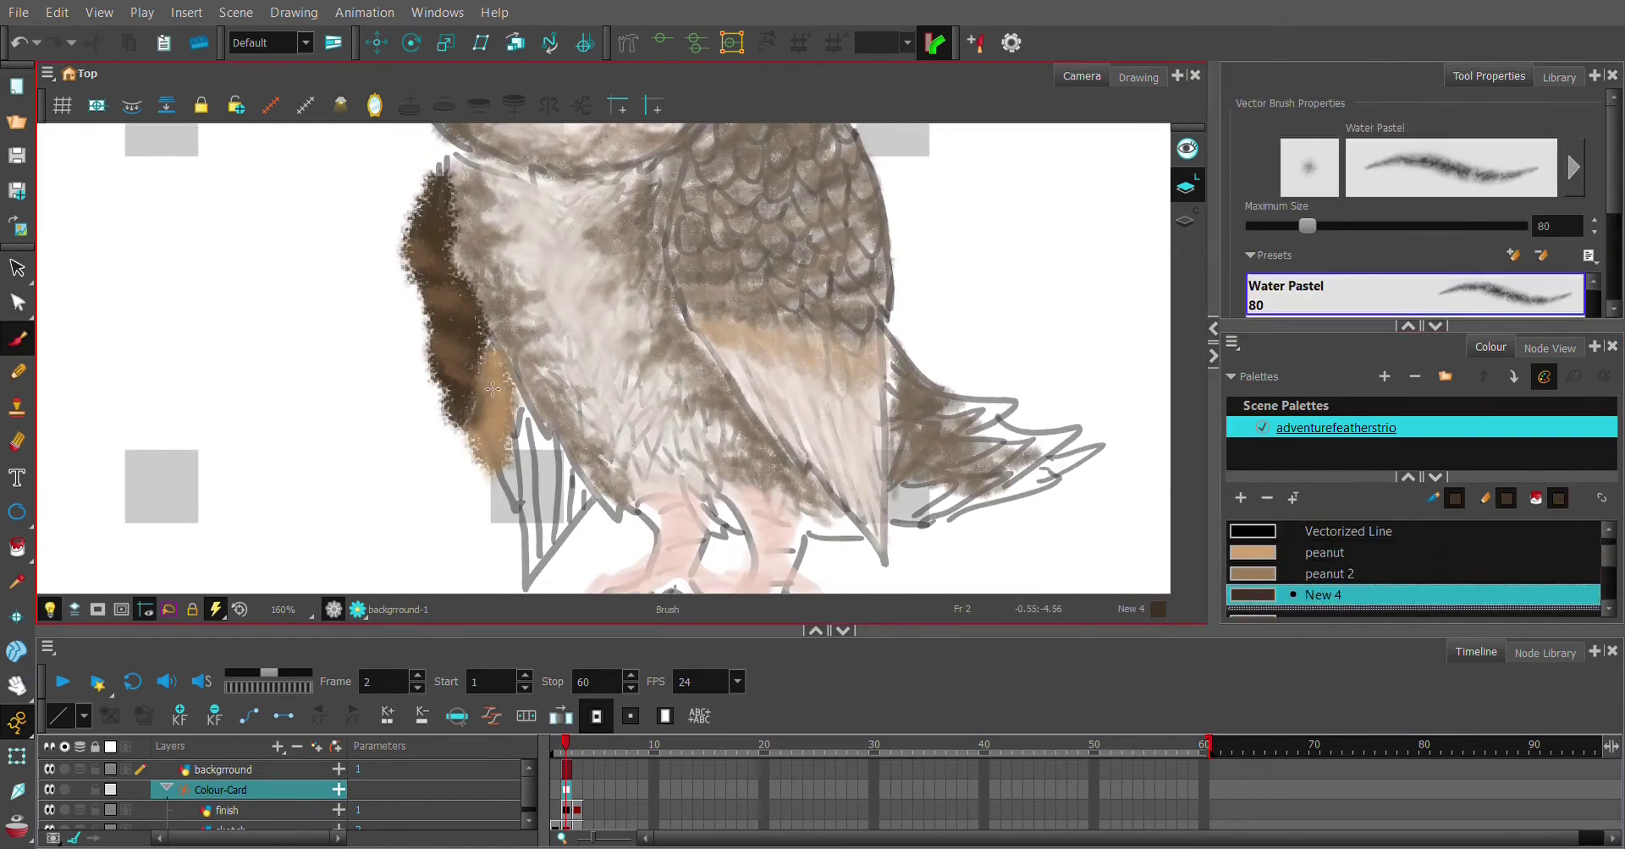
{"action": "left_click", "coordinate": [480, 409]}
Fill the far wing's pale lower feathers on the background layer with New 21 and New 19 in Water Pastel at 80
{"action": "scroll", "coordinate": [1225, 571], "scroll_direction": "down", "scroll_amount": 1}
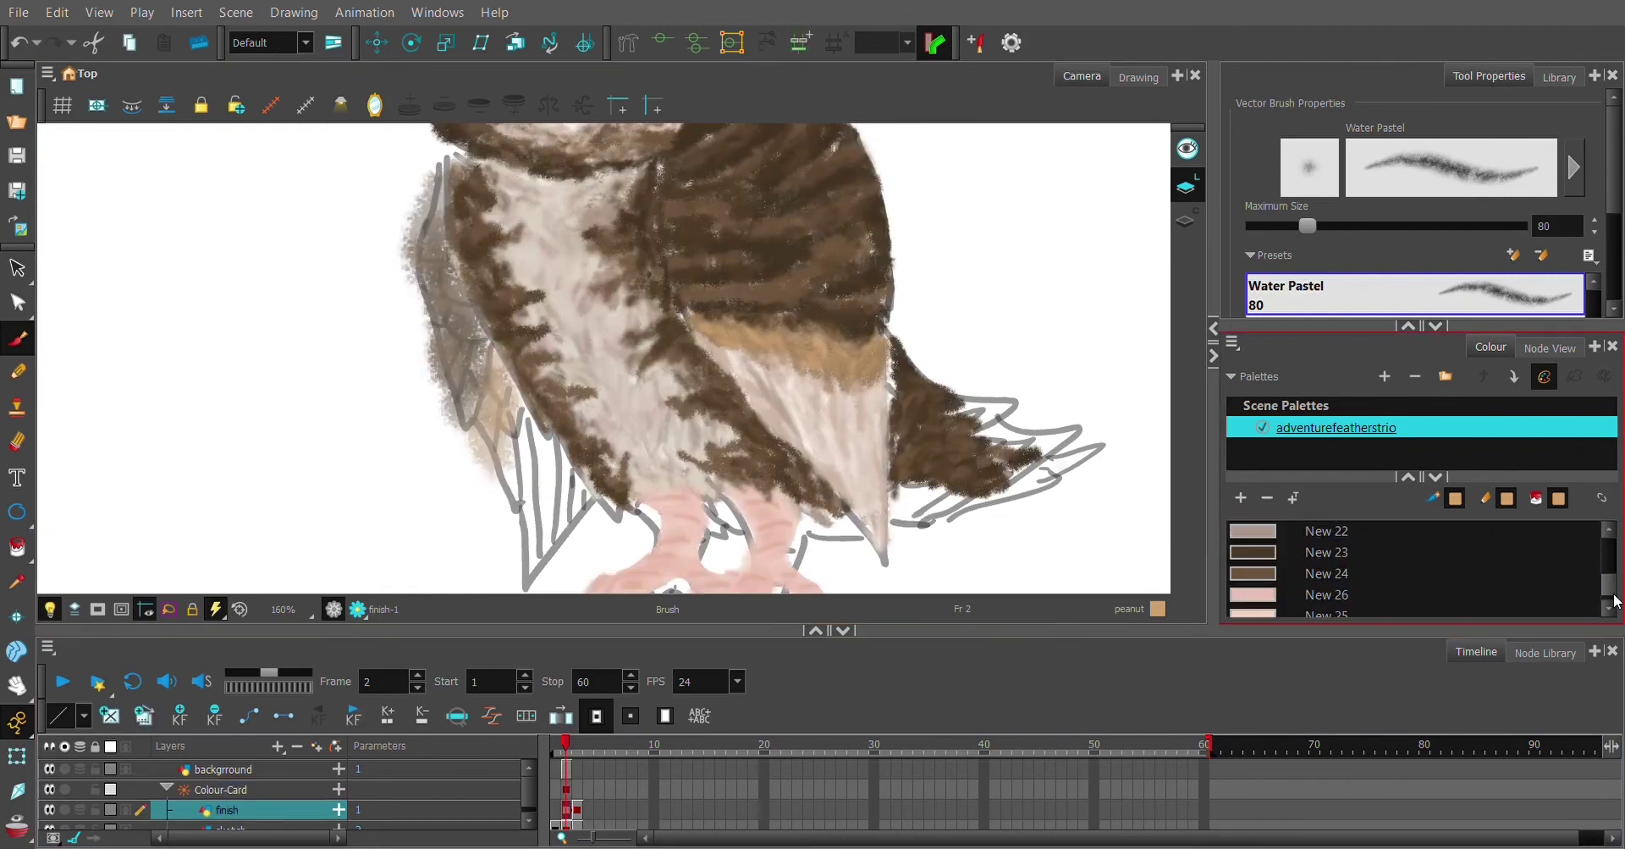
{"action": "scroll", "coordinate": [1613, 601], "scroll_direction": "down", "scroll_amount": 2}
{"action": "left_click", "coordinate": [1323, 595]}
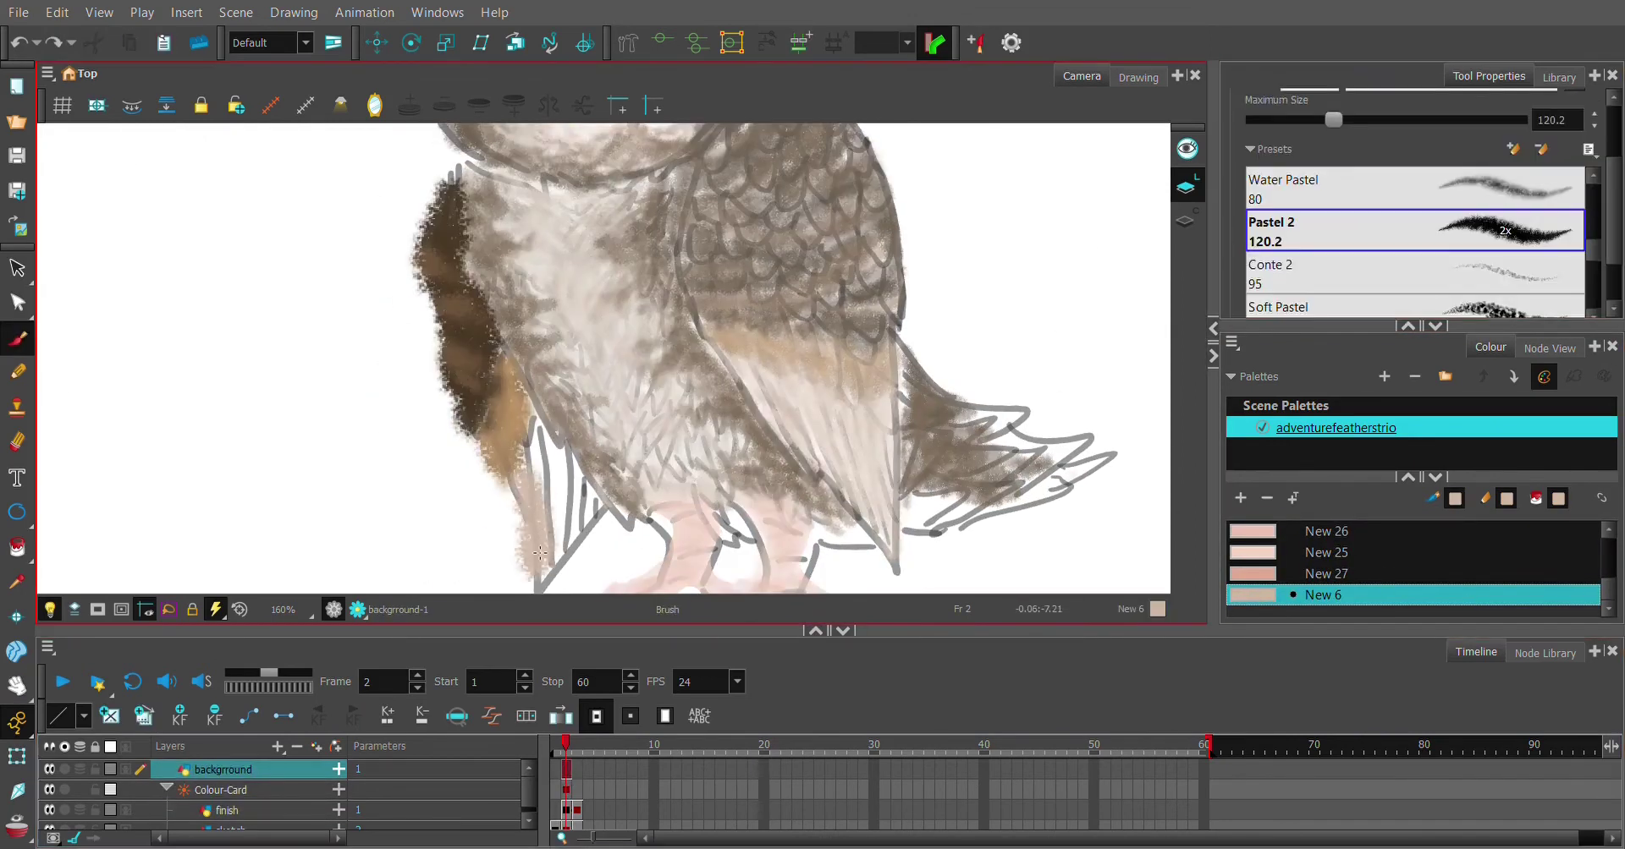
{"action": "scroll", "coordinate": [1413, 567], "scroll_direction": "up", "scroll_amount": 3}
{"action": "left_click", "coordinate": [1323, 553]}
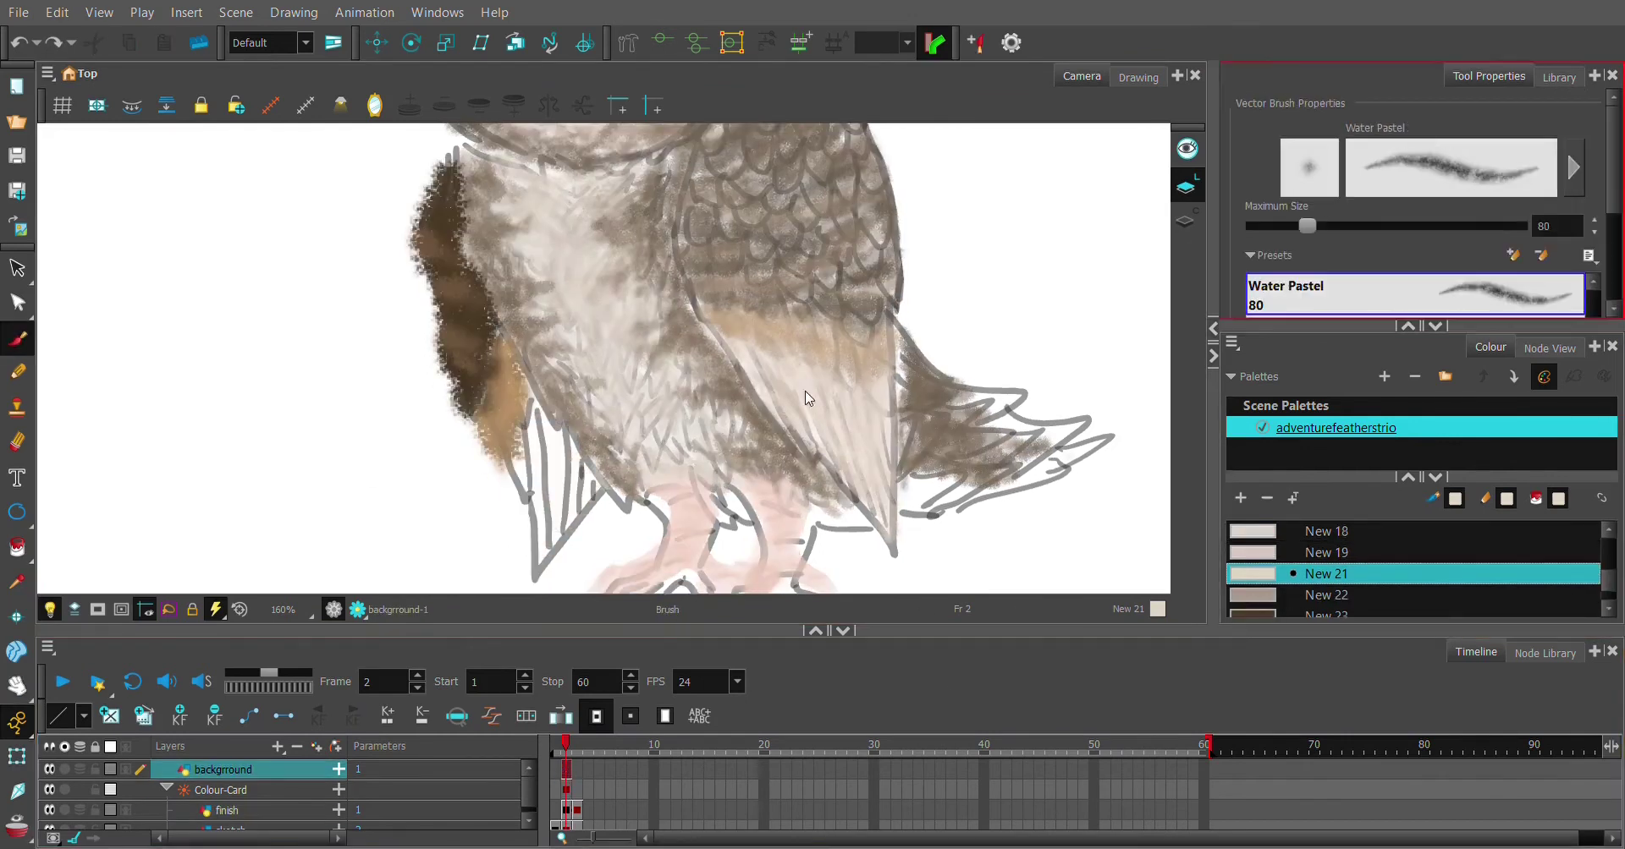
{"action": "left_click_drag", "start_coordinate": [548, 499], "coordinate": [560, 459]}
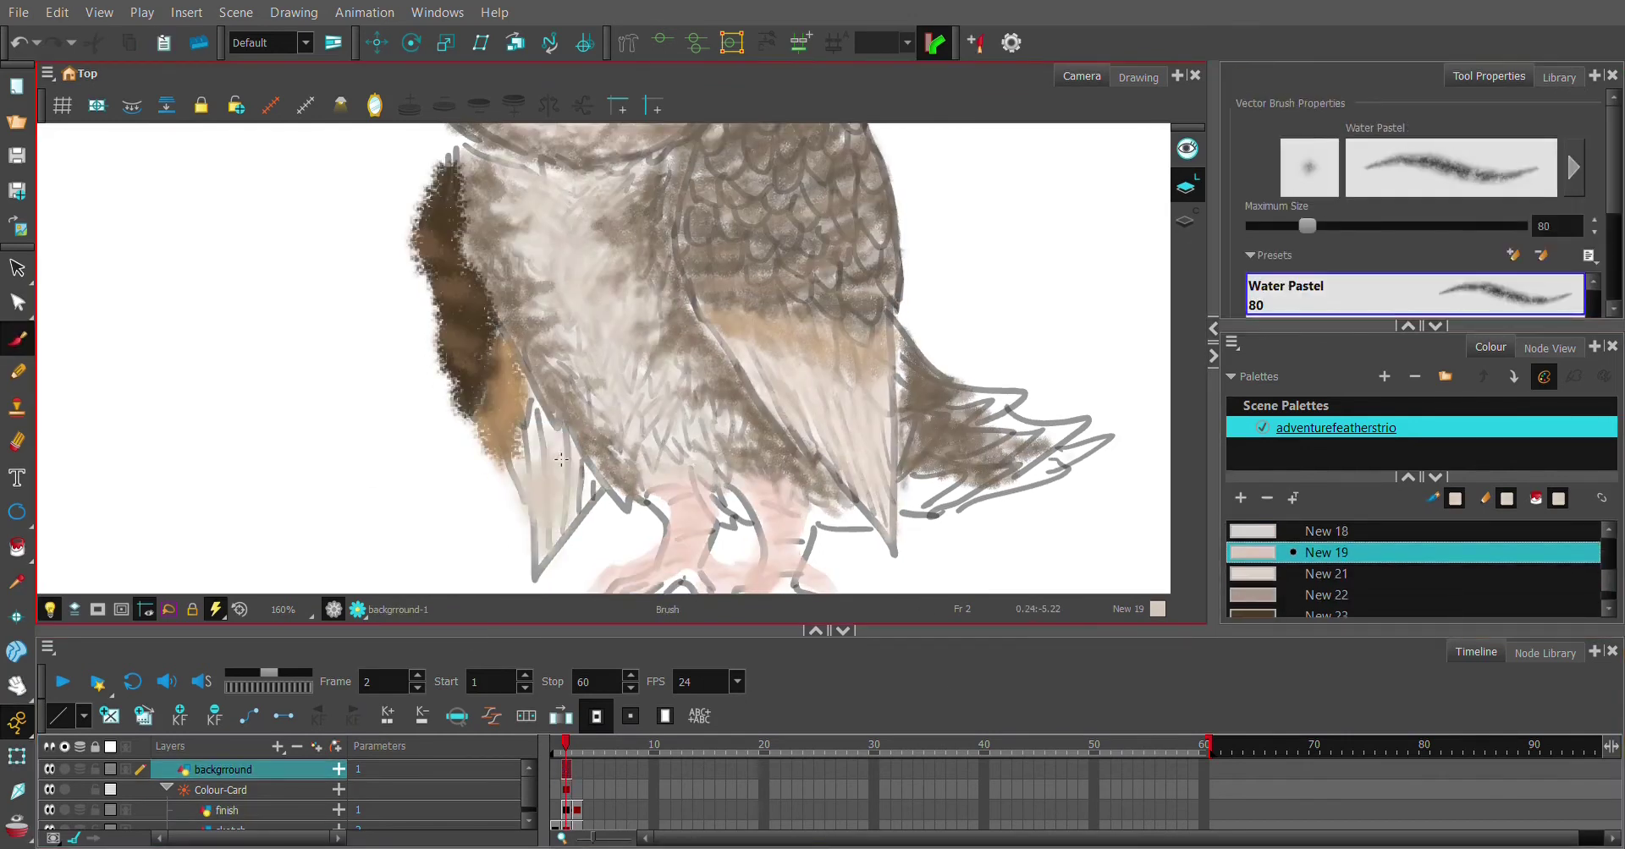
Try to bring the far wing's strokes from the background layer into the finish layer
{"action": "left_click", "coordinate": [567, 811]}
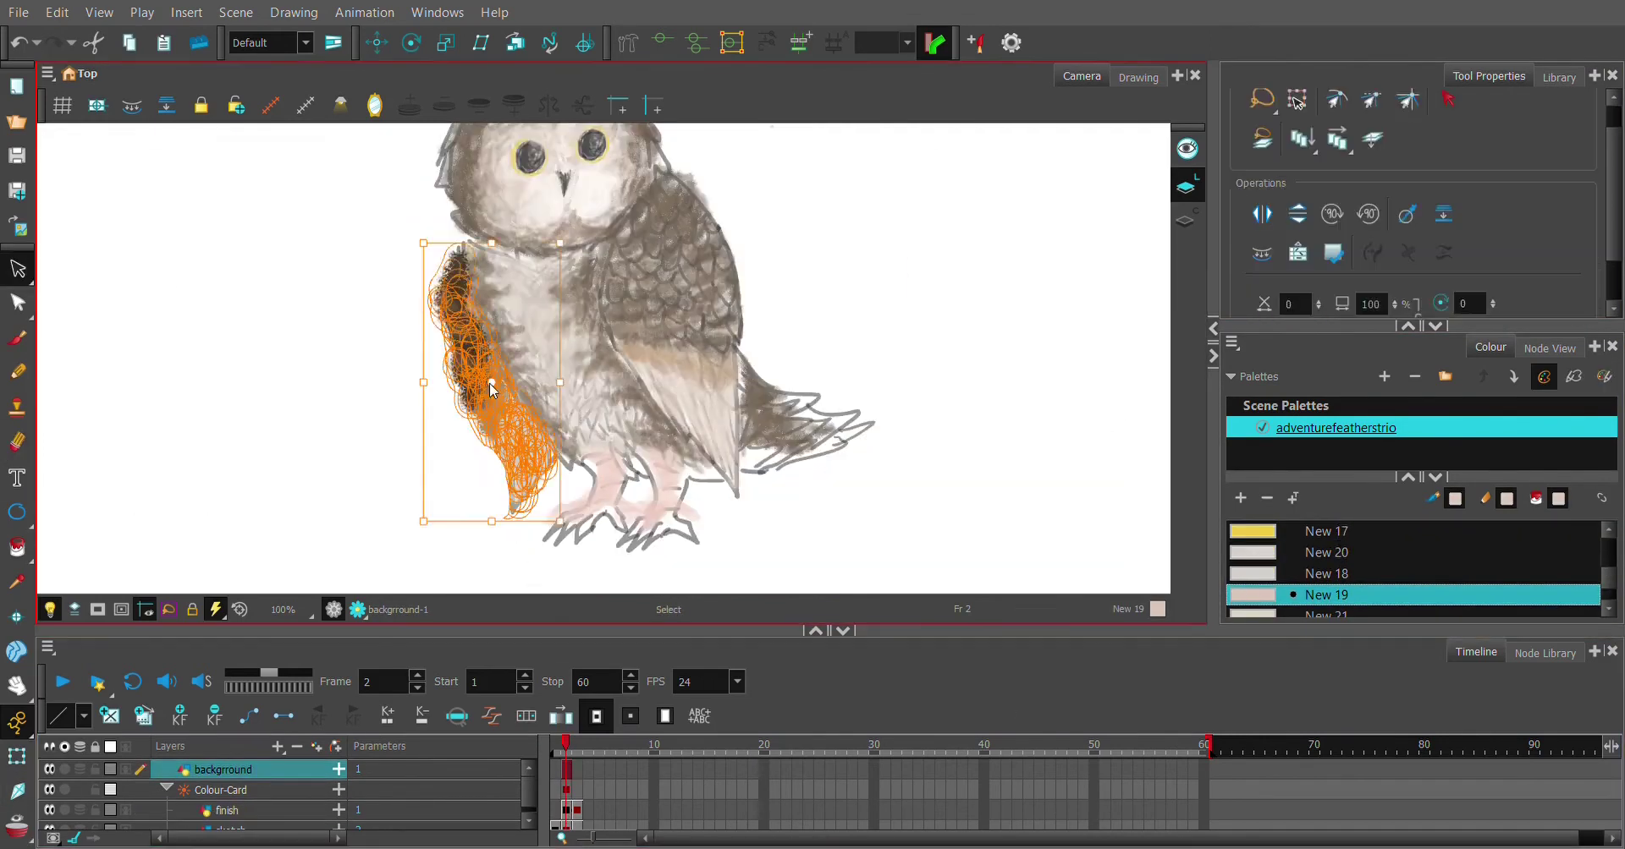
{"action": "left_click", "coordinate": [567, 811]}
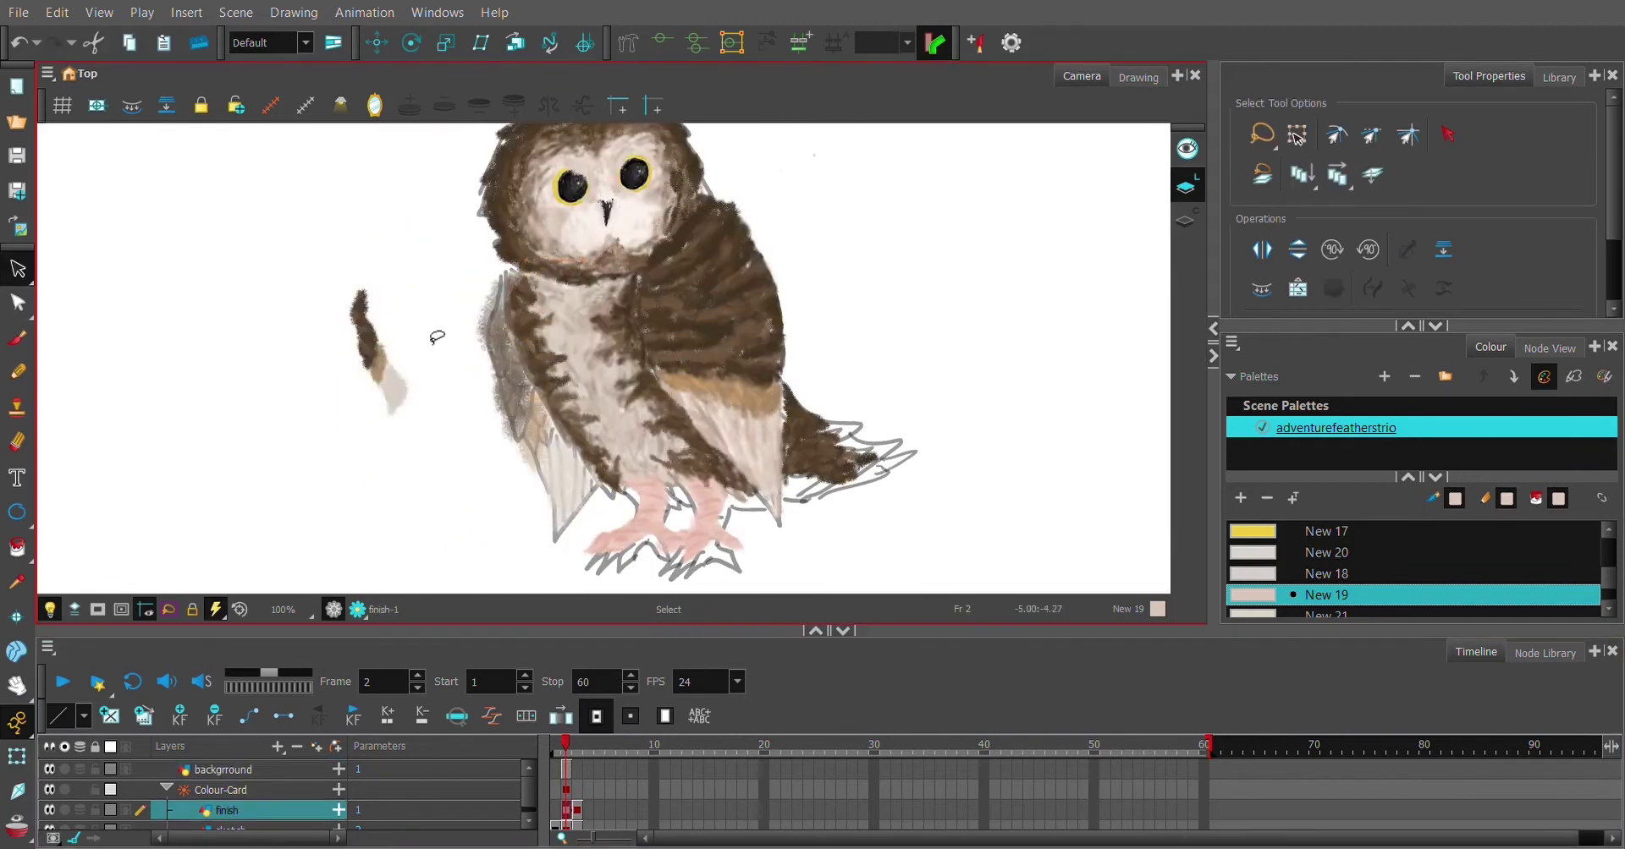
{"action": "left_click_drag", "start_coordinate": [423, 337], "coordinate": [409, 402]}
{"action": "key", "text": "ctrl+z"}
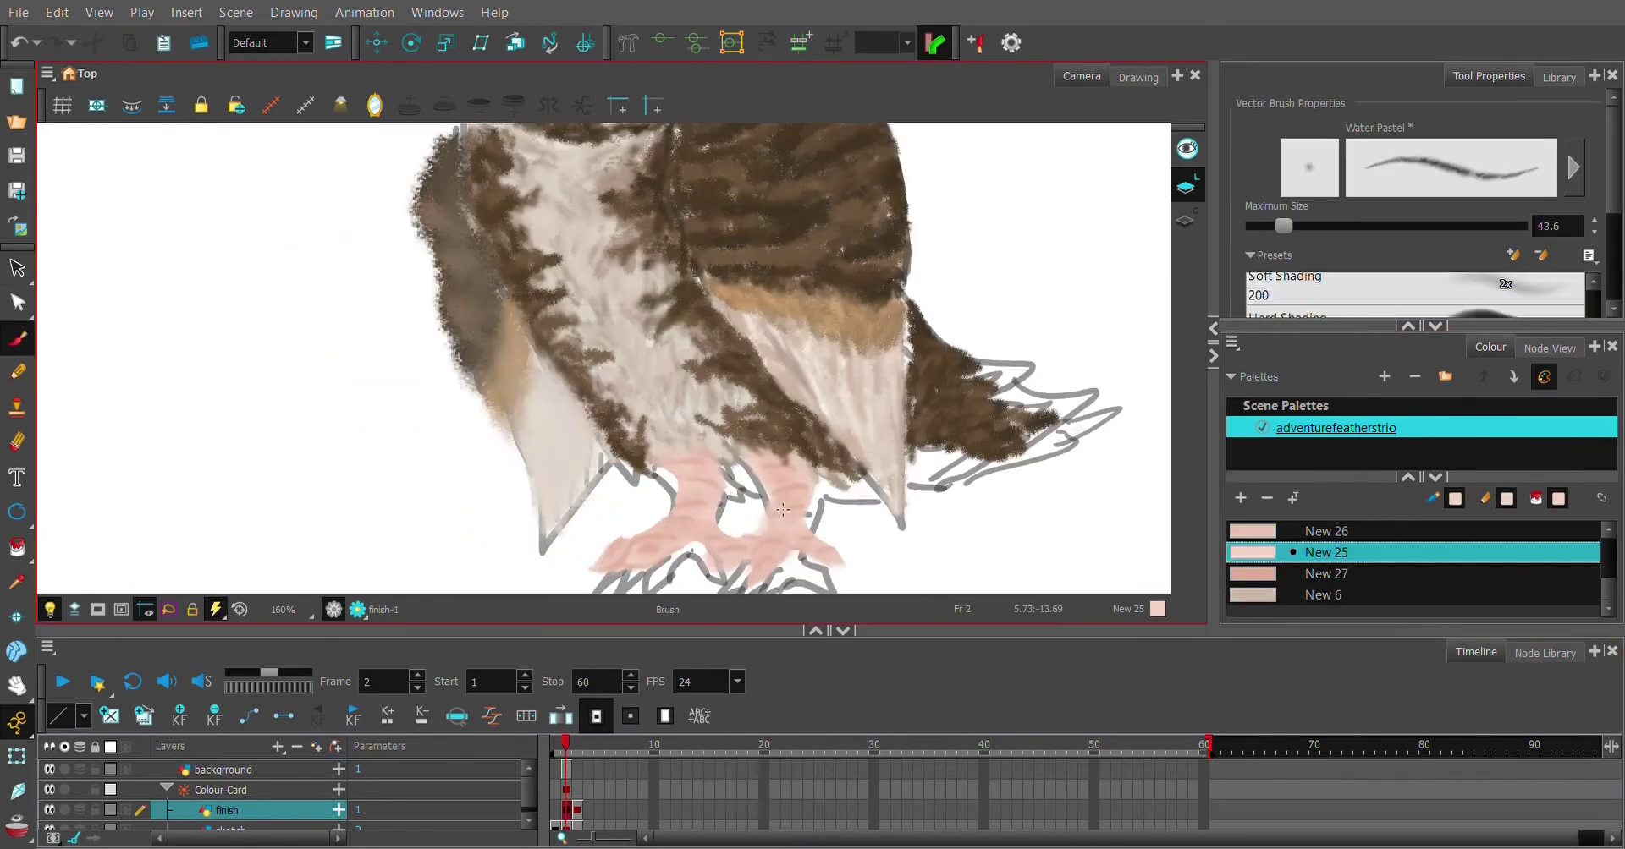
Combine the far wing with the finish layer, tuck it closer behind the chest, and delete the leftover strokes
{"action": "key", "text": "alt+r"}
{"action": "key", "text": "alt+s"}
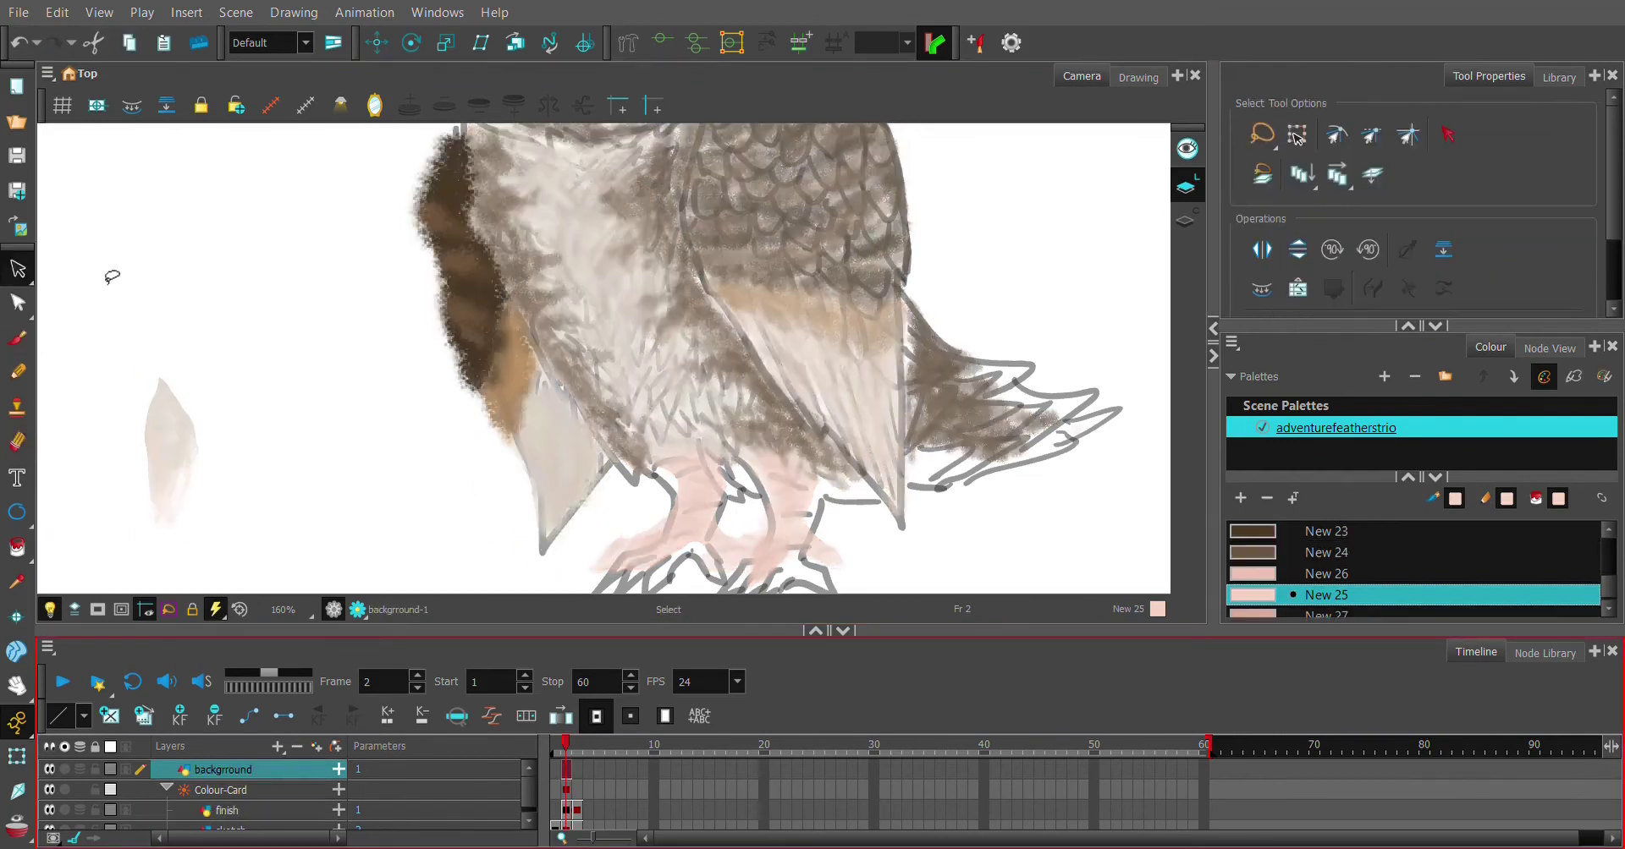
{"action": "left_click", "coordinate": [44, 772]}
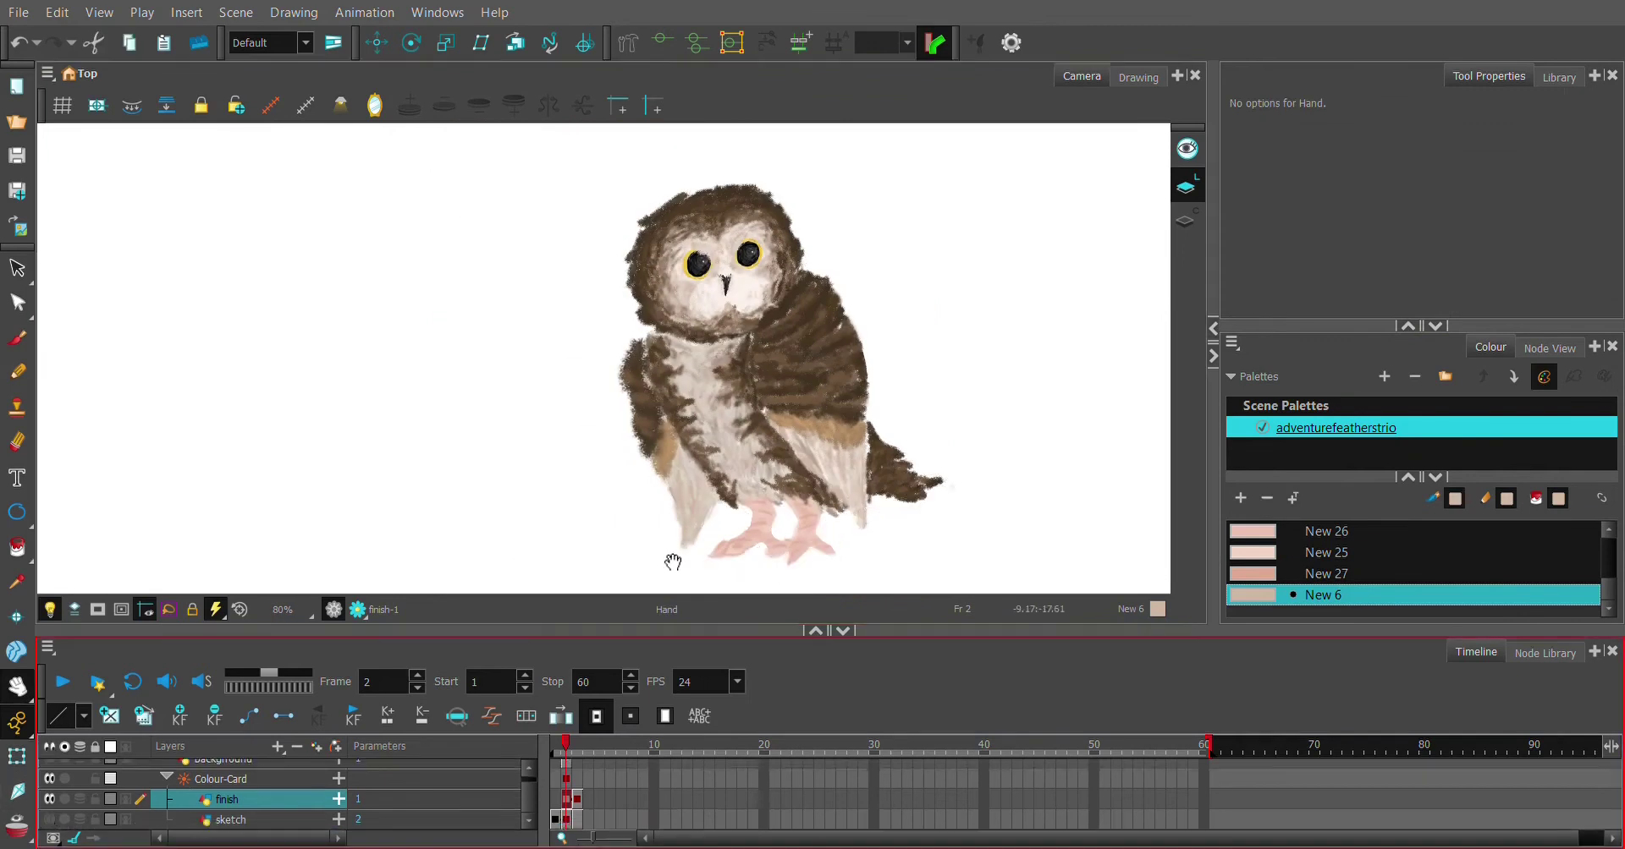
{"action": "key", "text": "alt+s"}
{"action": "left_click", "coordinate": [654, 509]}
{"action": "key", "text": "Delete"}
{"action": "key", "text": "space"}
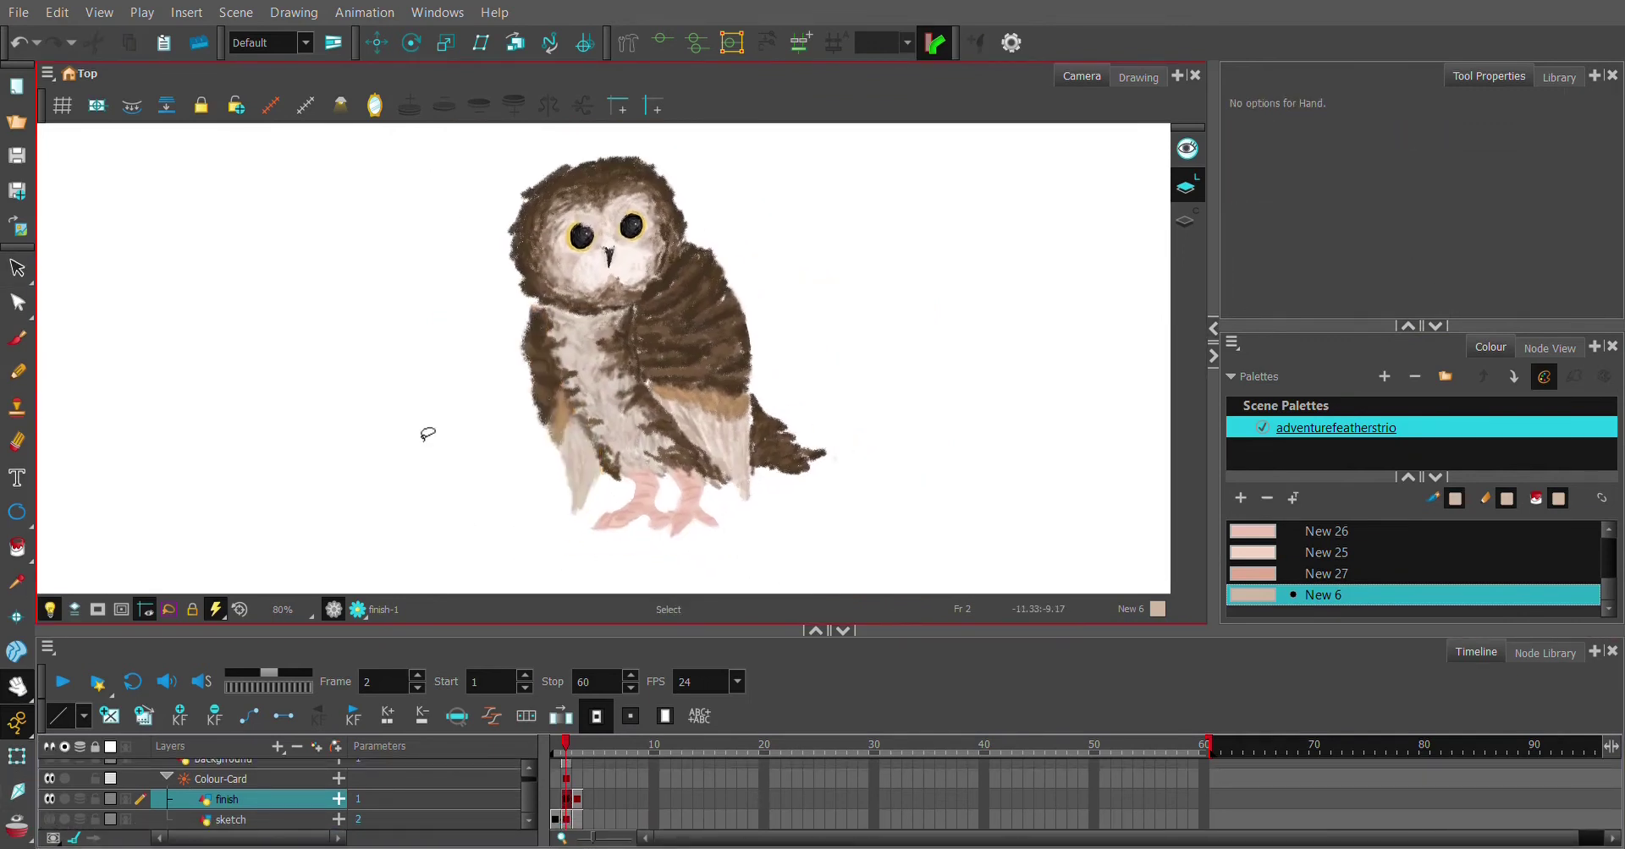
{"action": "left_click_drag", "start_coordinate": [424, 428], "coordinate": [296, 428]}
Sketch a long forked branch beneath the owl's feet on the sketch layer with Solid Brush 1 in black
{"action": "key", "text": "2"}
{"action": "key", "text": "2"}
{"action": "left_click", "coordinate": [569, 760]}
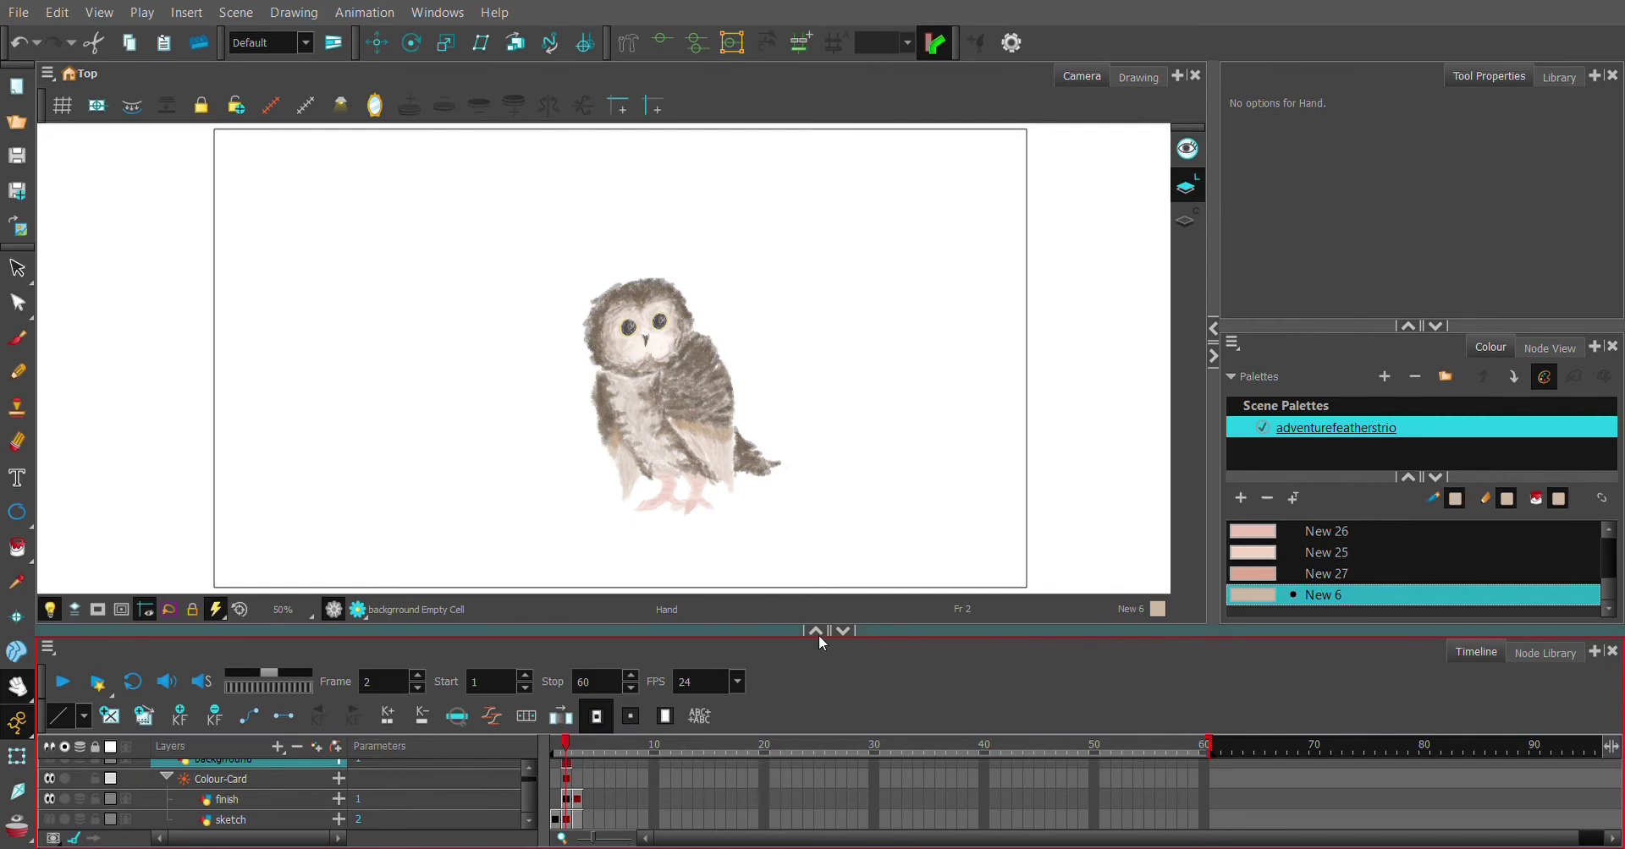
{"action": "key", "text": "alt+b"}
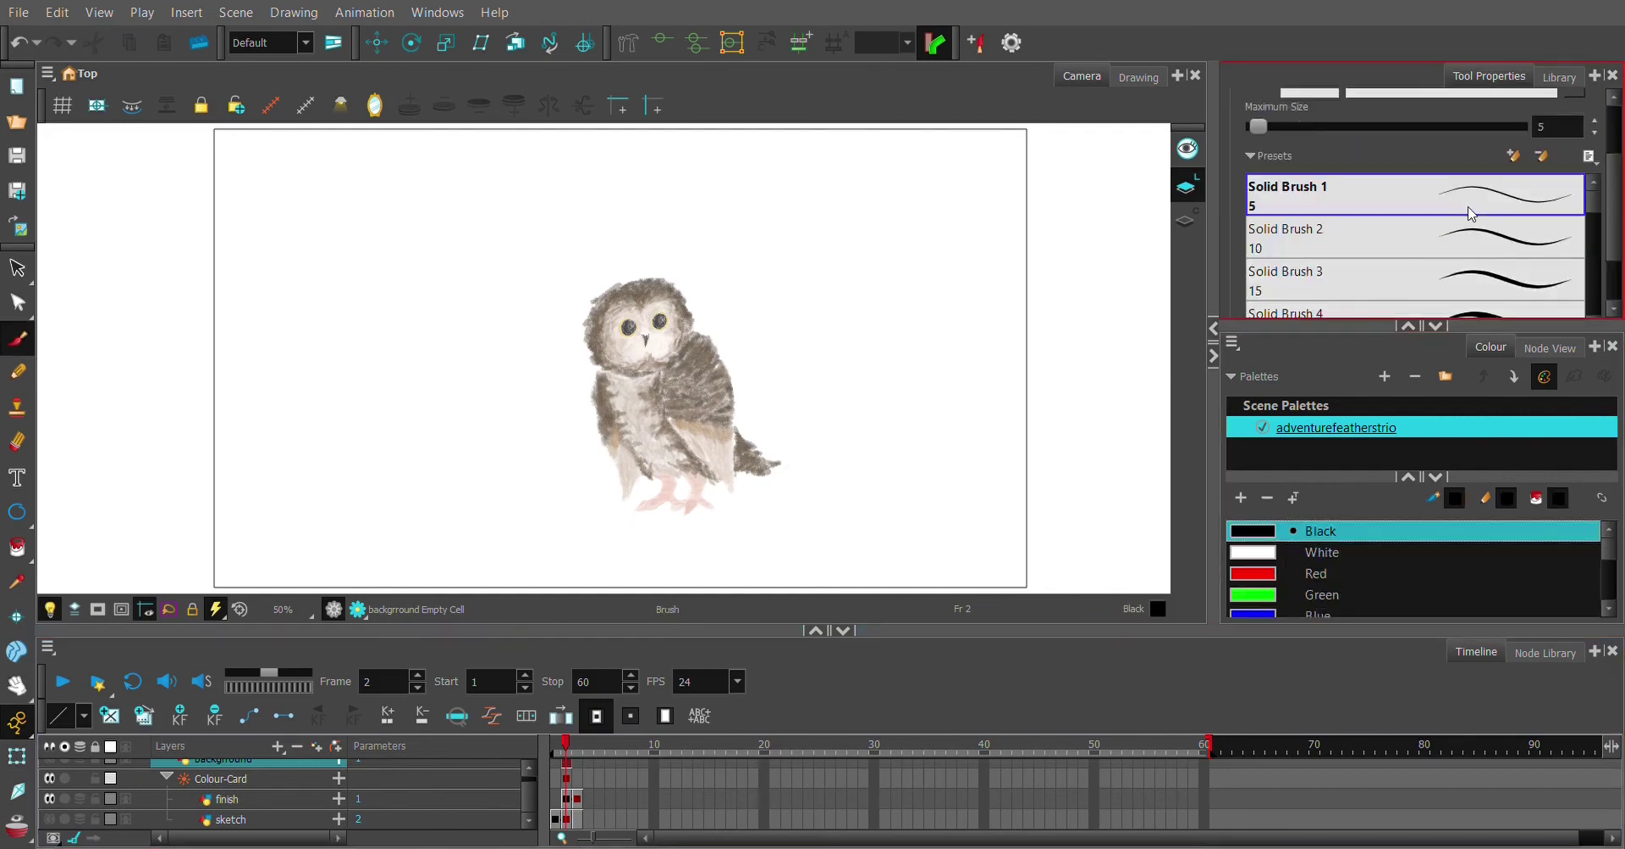
{"action": "left_click", "coordinate": [568, 819]}
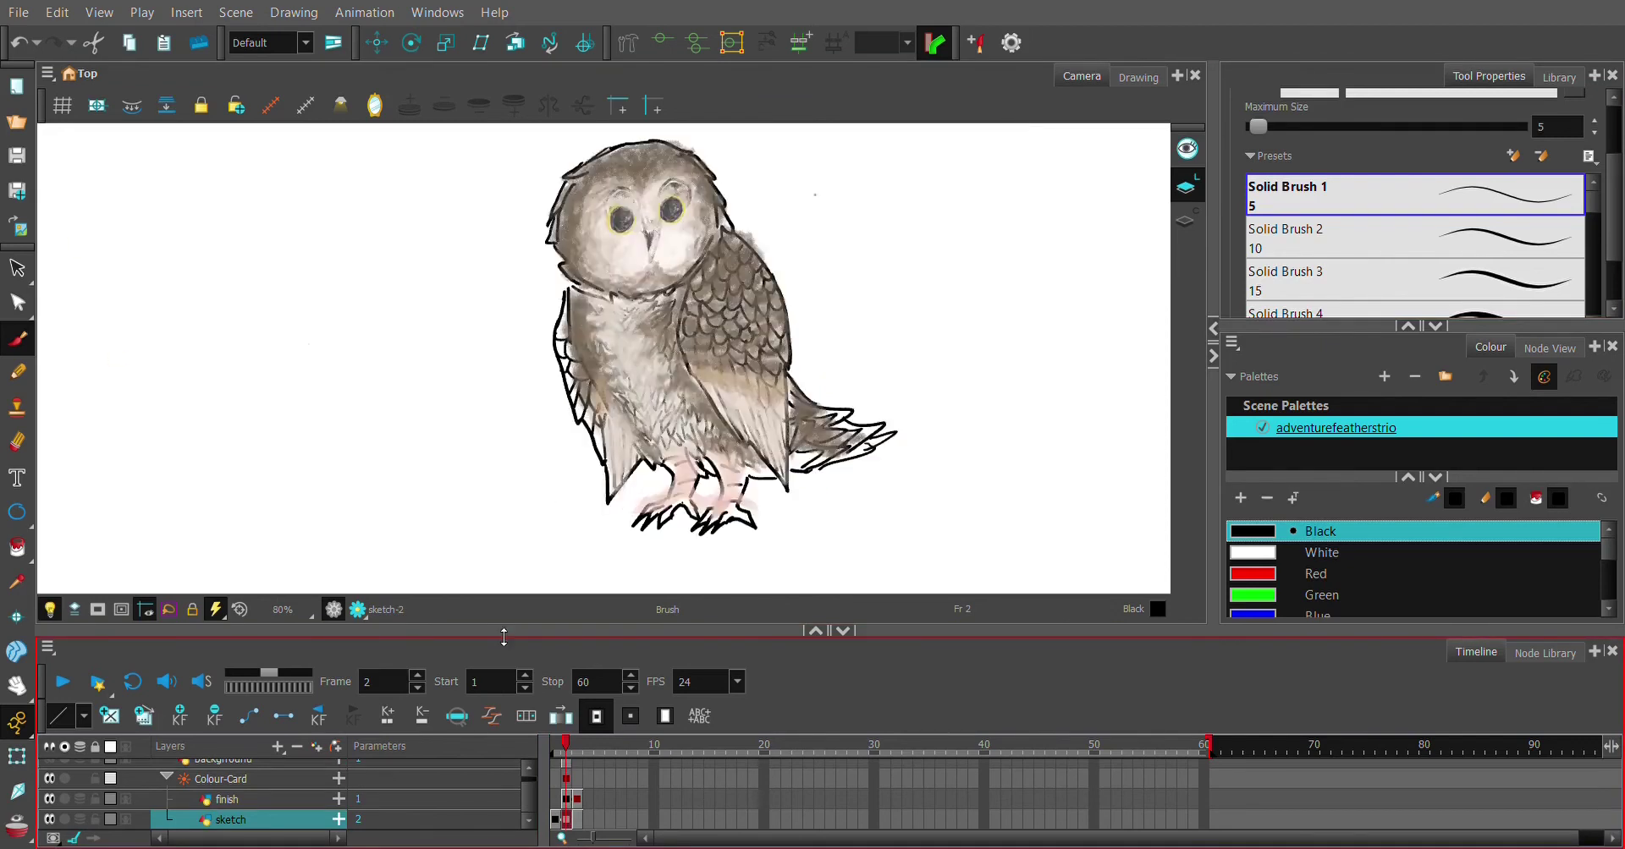
{"action": "mouse_move", "coordinate": [1138, 457]}
{"action": "left_mouse_down"}
{"action": "mouse_move", "coordinate": [684, 509]}
{"action": "mouse_move", "coordinate": [1117, 433]}
{"action": "left_mouse_up"}
Adjust the sketched branch's outline by reshaping the left fork and raising the lower edge to meet the notch
{"action": "key", "text": "alt+s"}
{"action": "left_click_drag", "start_coordinate": [423, 332], "coordinate": [349, 396]}
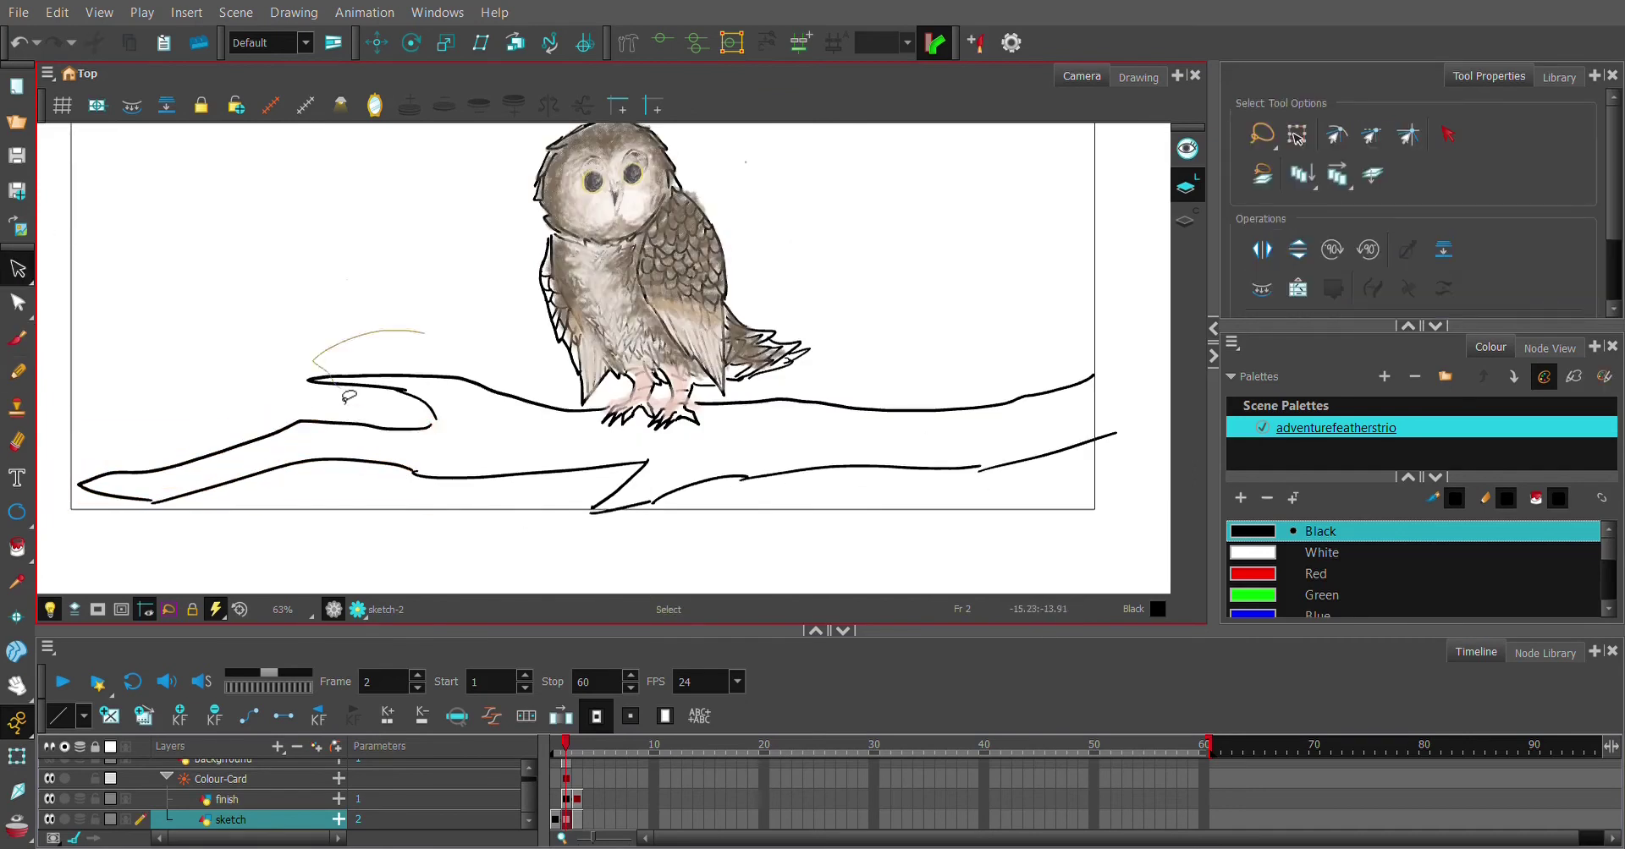
{"action": "left_click", "coordinate": [613, 471]}
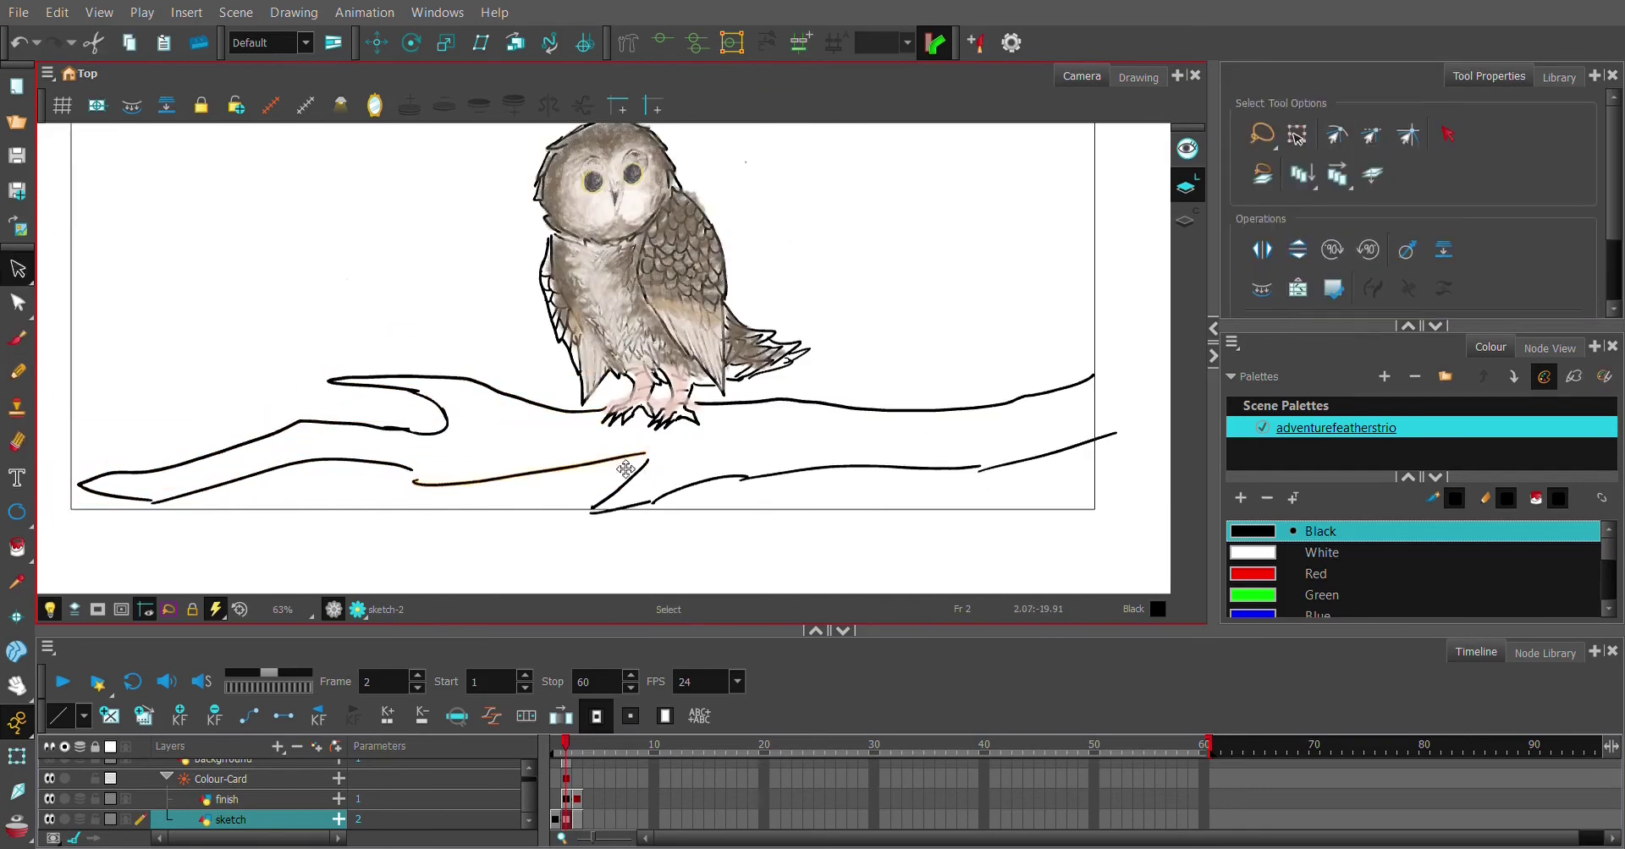
{"action": "key", "text": "alt+e"}
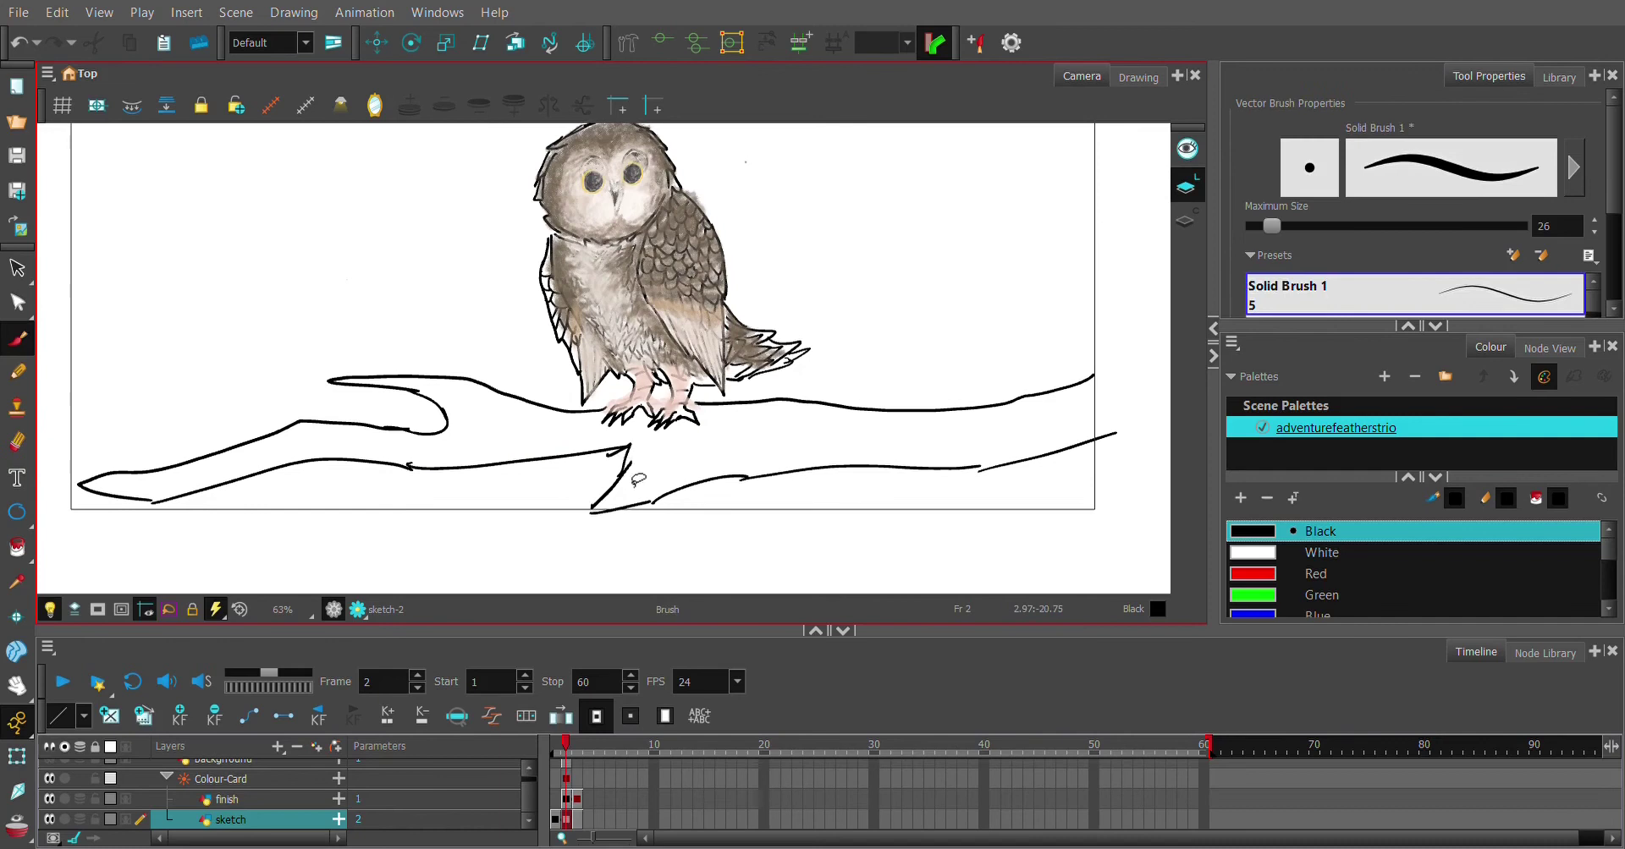
{"action": "key", "text": "alt+s"}
{"action": "left_click", "coordinate": [464, 420]}
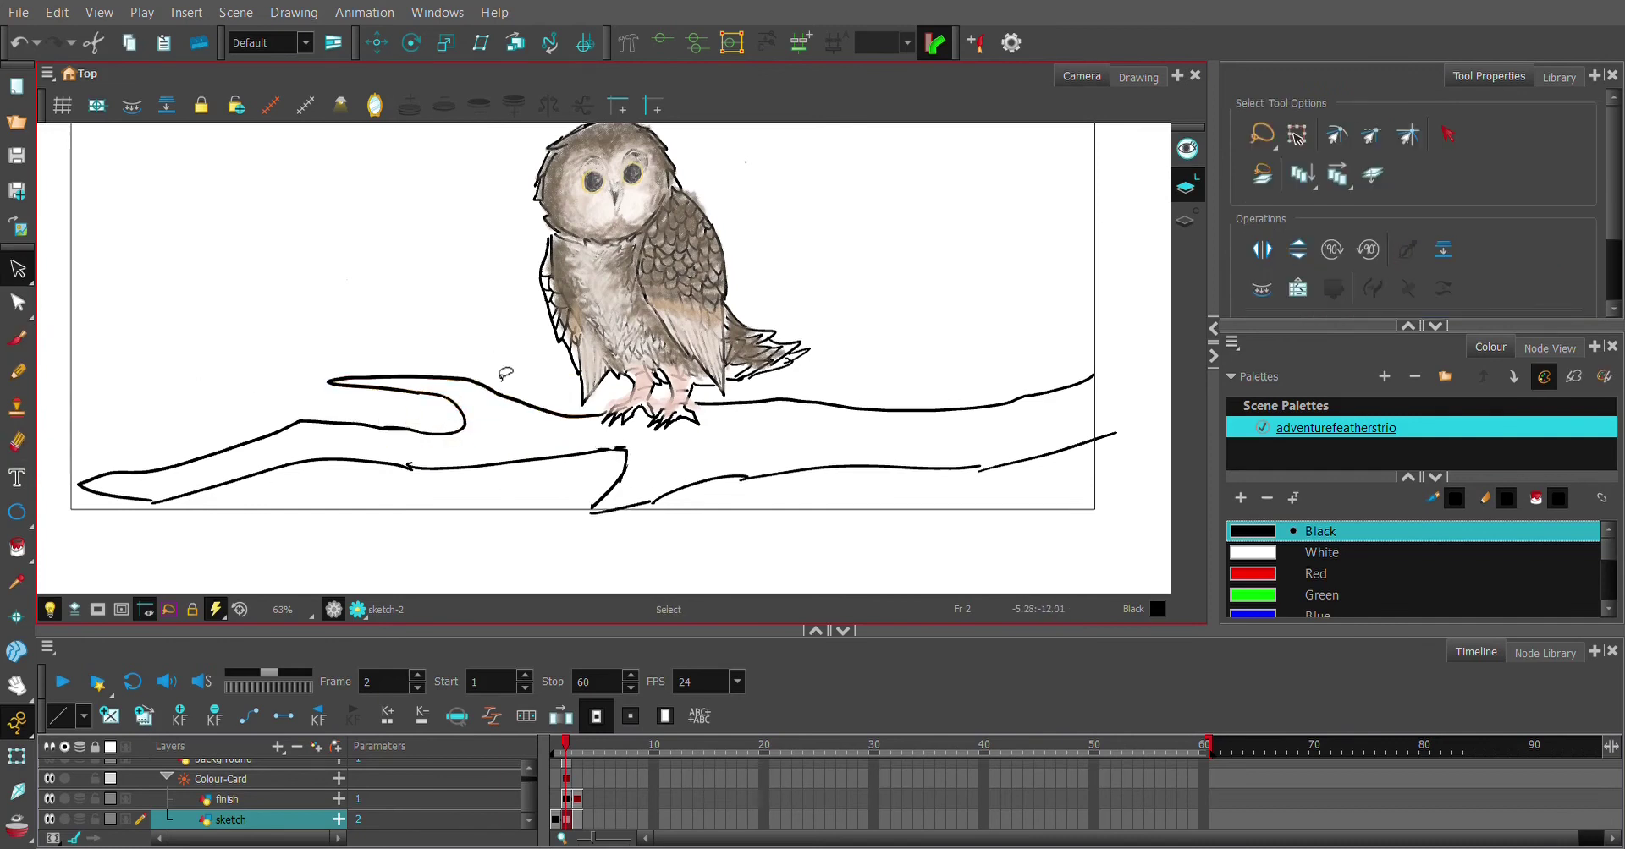
Sketch a city skyline, spiky bushes and a round moon behind the owl with Solid Brush 1 at 26
{"action": "key", "text": "space"}
{"action": "scroll", "coordinate": [505, 373], "scroll_direction": "down", "scroll_amount": 2}
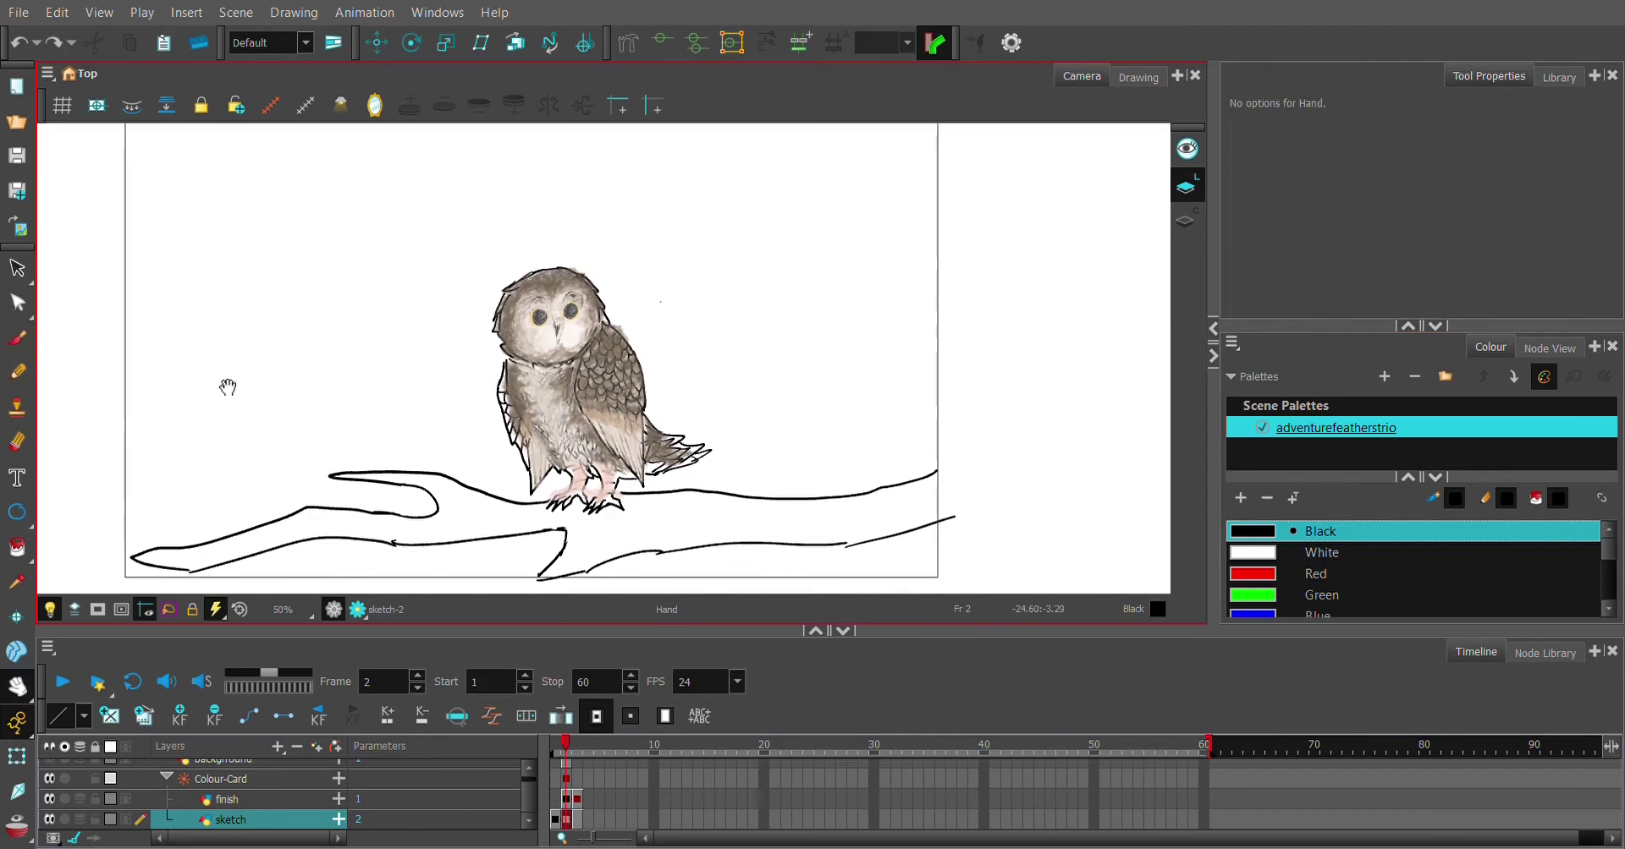
{"action": "key", "text": "alt+b"}
{"action": "scroll", "coordinate": [904, 442], "scroll_direction": "up", "scroll_amount": 2}
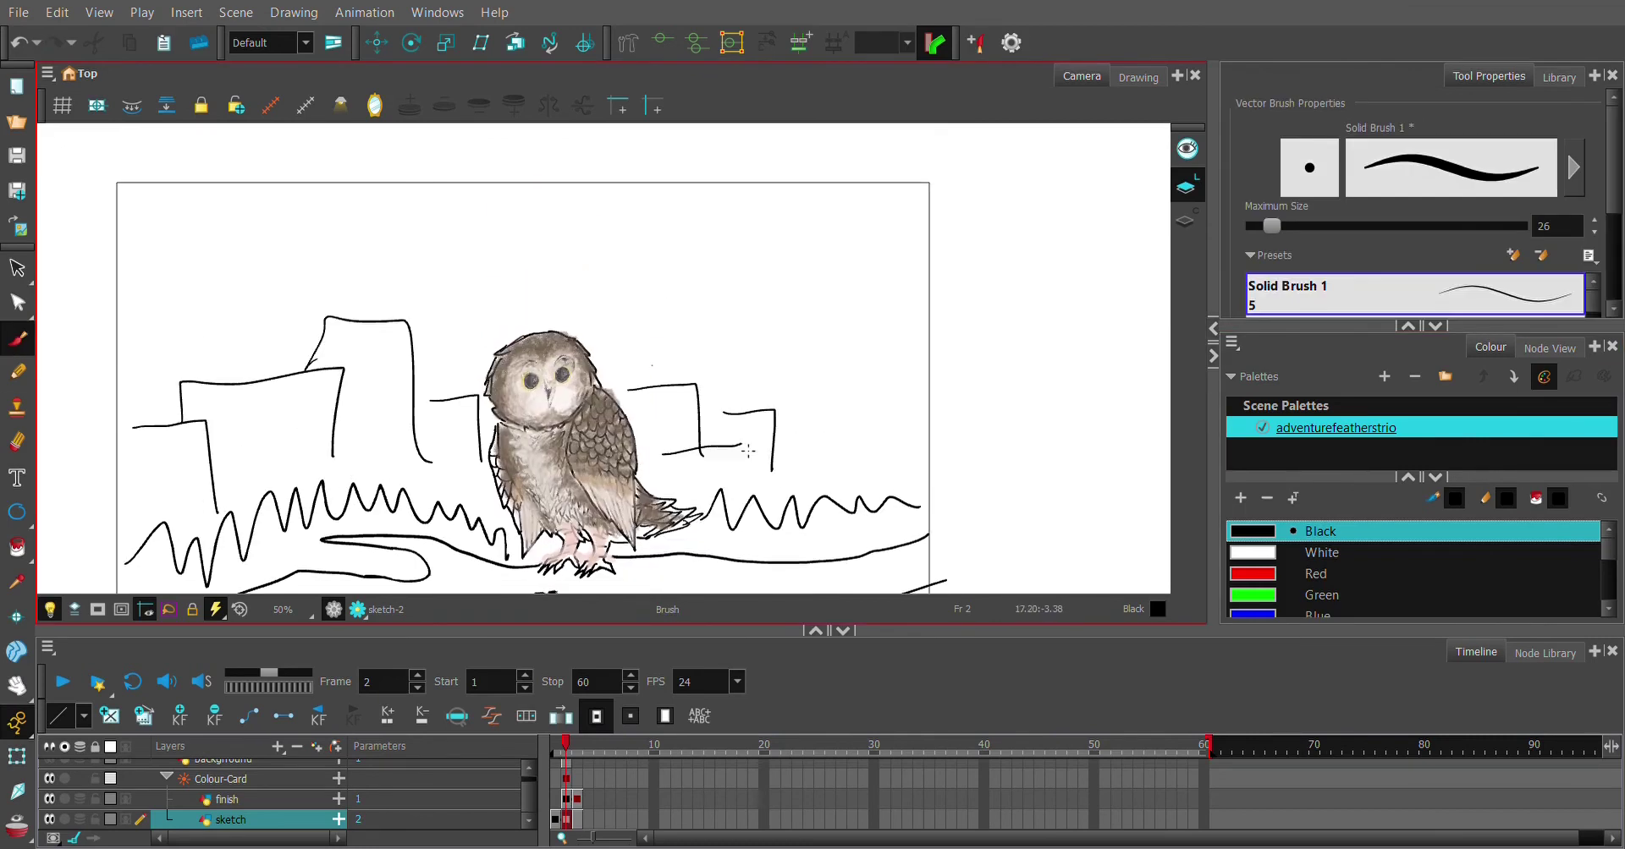
{"action": "left_click_drag", "start_coordinate": [926, 362], "coordinate": [200, 290]}
{"action": "left_click_drag", "start_coordinate": [299, 278], "coordinate": [311, 354]}
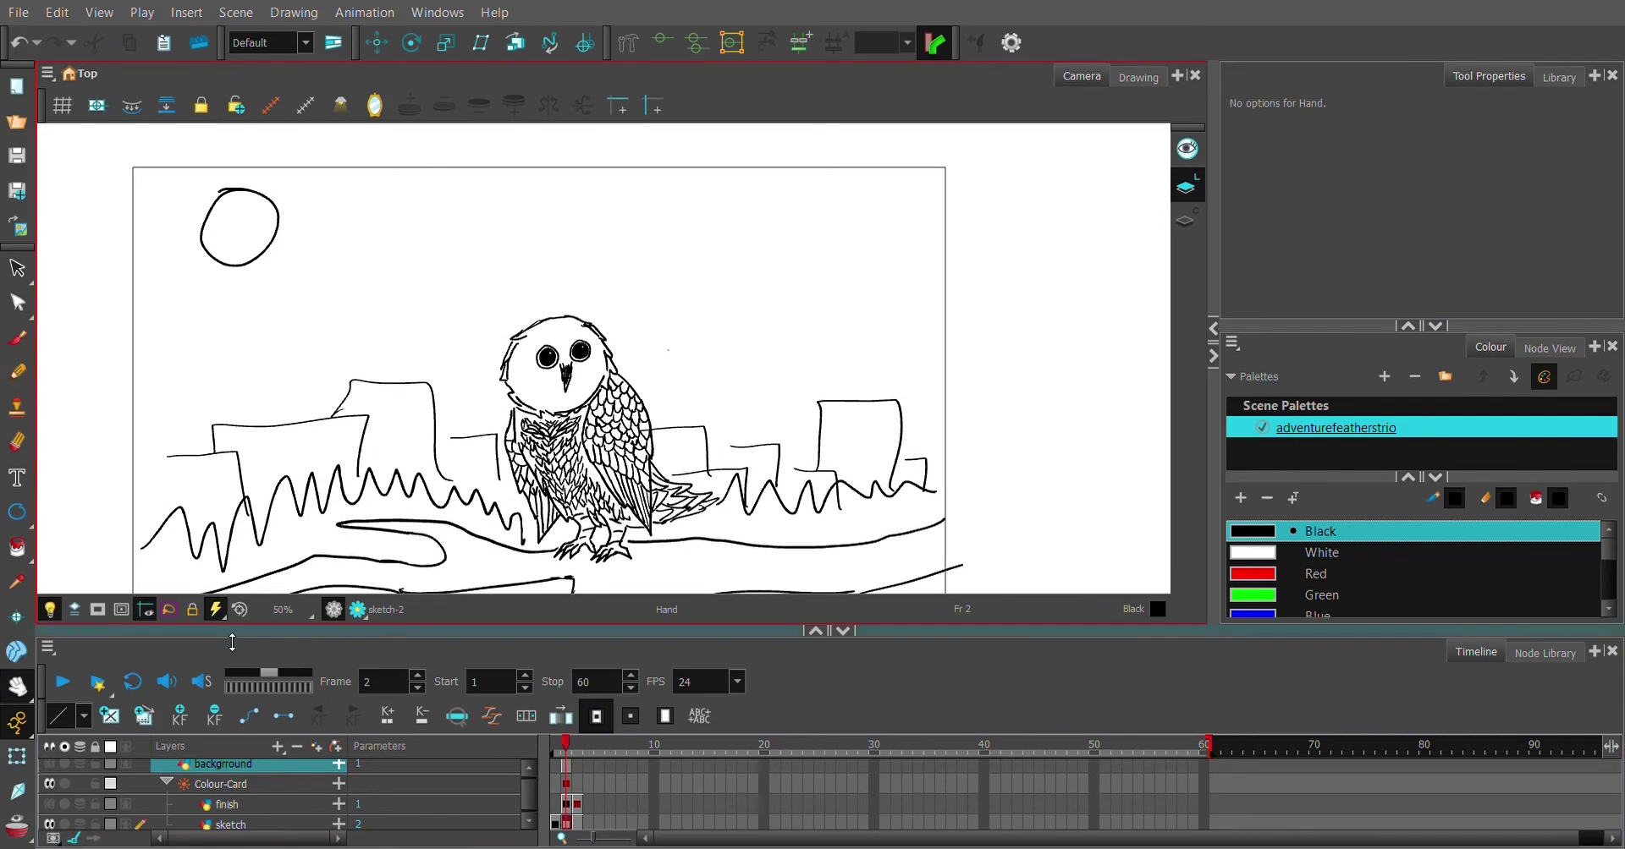
Add dark blues New 28 to New 30 and paint the night sky on the background layer in Pastel 2 at 1600
{"action": "left_click", "coordinate": [49, 802]}
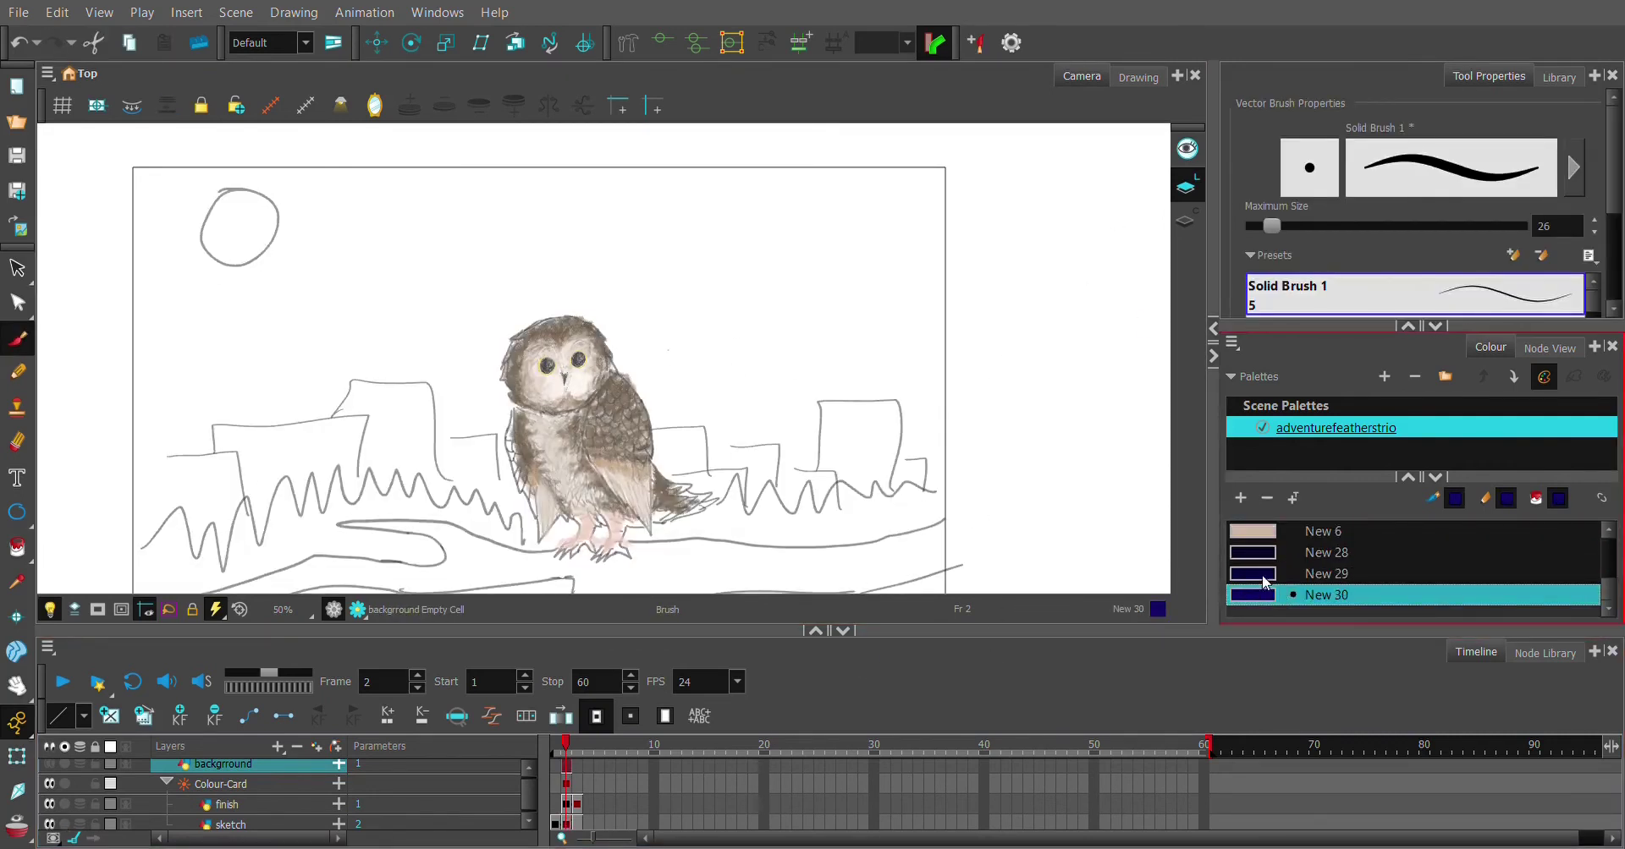
{"action": "left_click", "coordinate": [1265, 553]}
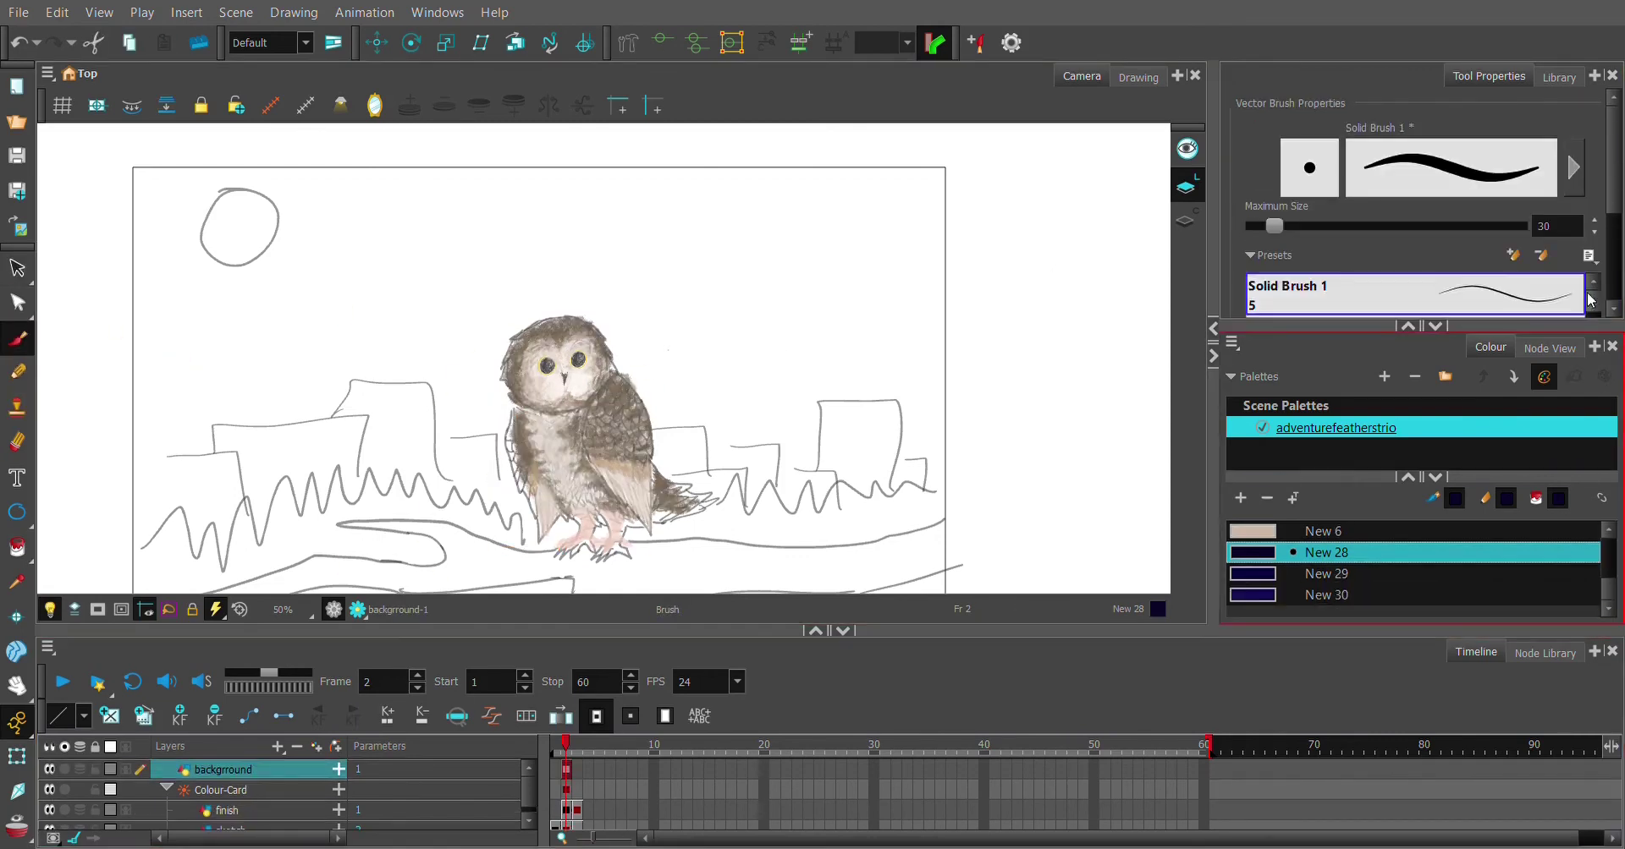
{"action": "left_click_drag", "start_coordinate": [1588, 297], "coordinate": [1603, 330]}
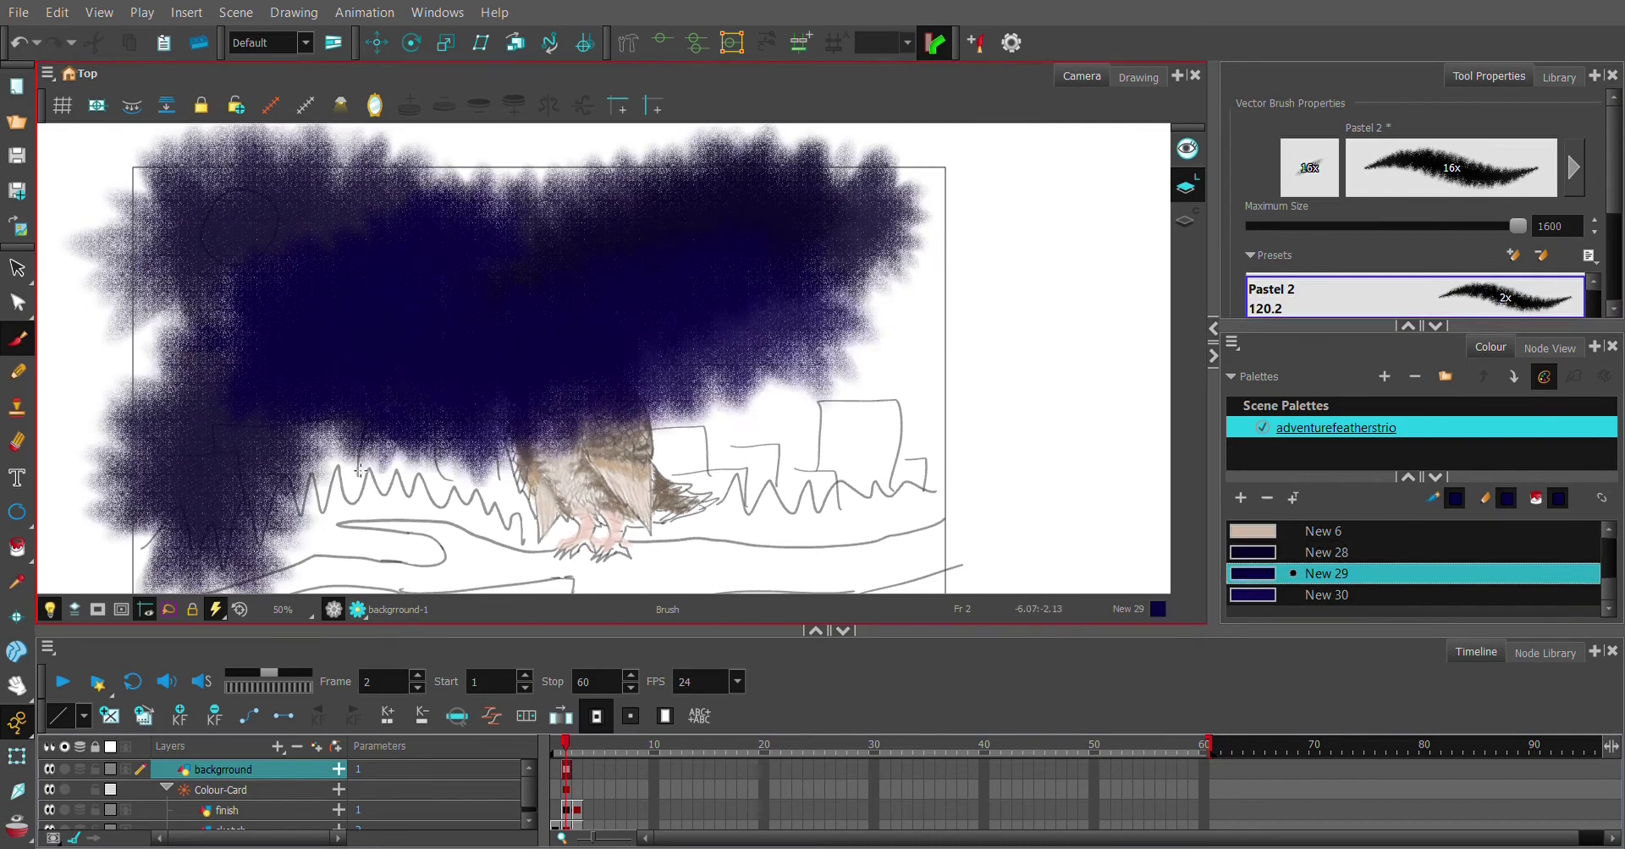
{"action": "mouse_move", "coordinate": [592, 380]}
{"action": "left_mouse_down"}
{"action": "mouse_move", "coordinate": [167, 578]}
{"action": "mouse_move", "coordinate": [790, 265]}
{"action": "mouse_move", "coordinate": [932, 341]}
{"action": "mouse_move", "coordinate": [562, 439]}
{"action": "mouse_move", "coordinate": [720, 576]}
{"action": "left_mouse_up"}
{"action": "left_click_drag", "start_coordinate": [719, 178], "coordinate": [449, 174]}
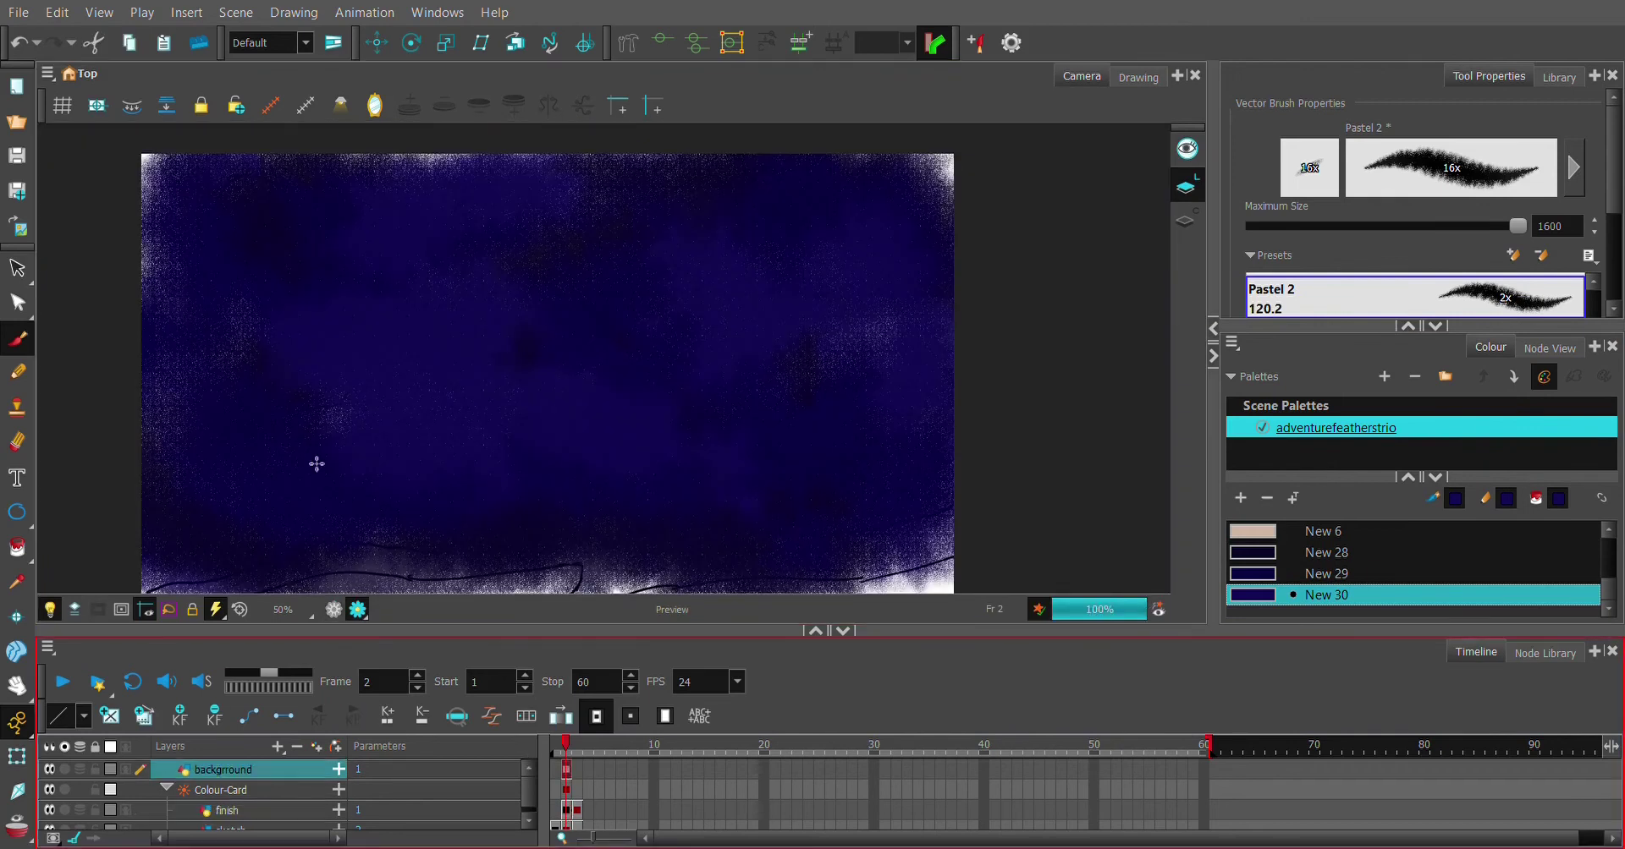
Select all the night sky strokes on the background layer and enlarge them slightly to cover the camera frame
{"action": "scroll", "coordinate": [319, 465], "scroll_direction": "down", "scroll_amount": 3}
{"action": "key", "text": "alt+s"}
{"action": "key", "text": "ctrl+a"}
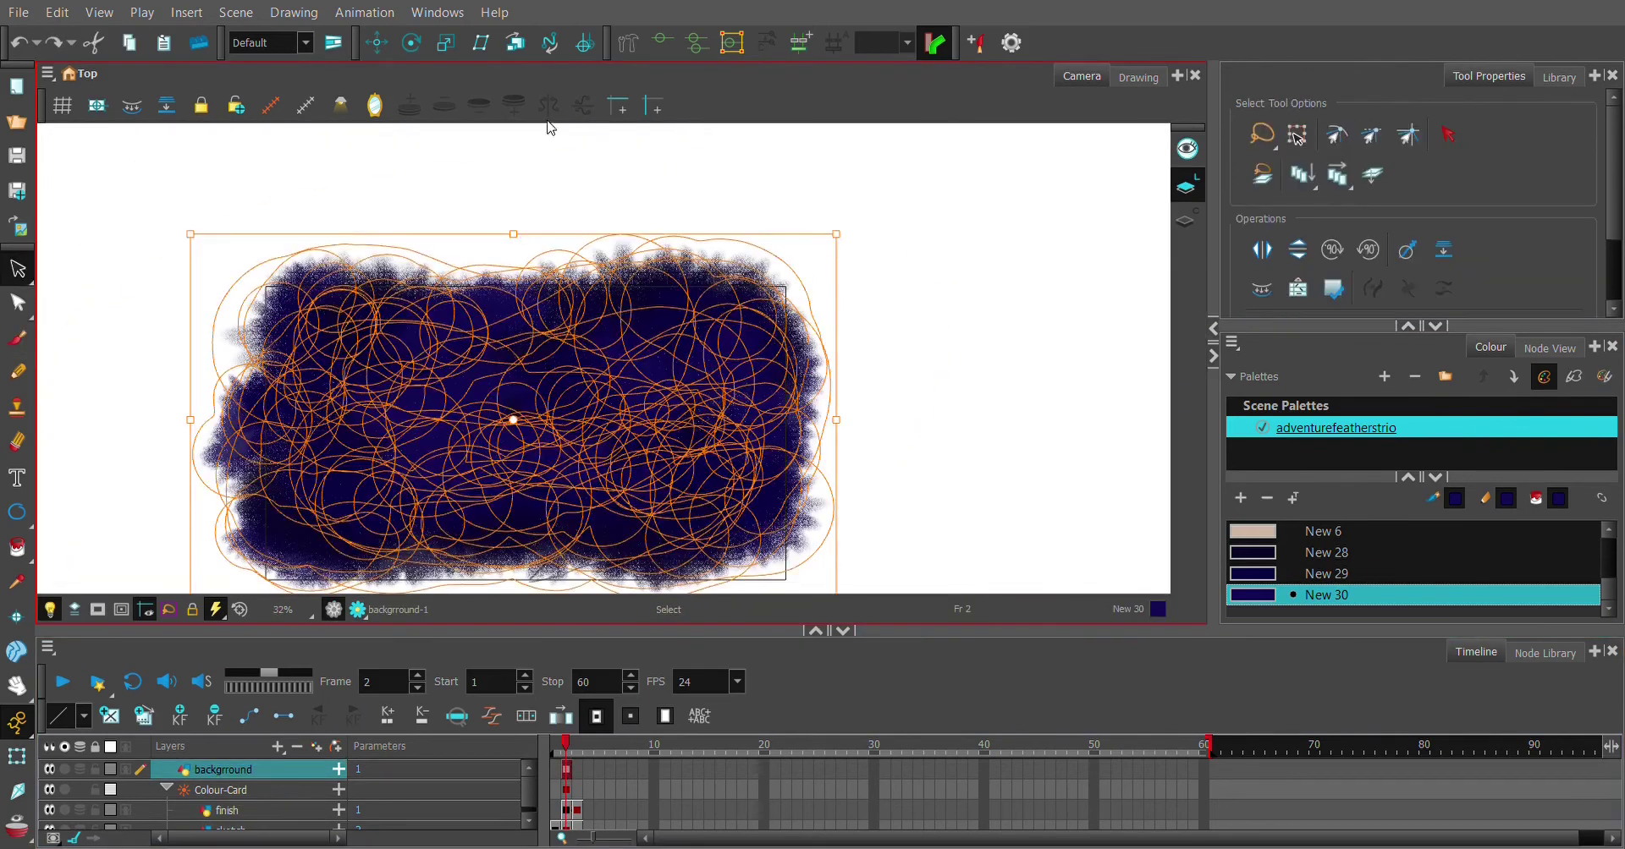
{"action": "left_click", "coordinate": [579, 810]}
{"action": "left_click", "coordinate": [560, 811]}
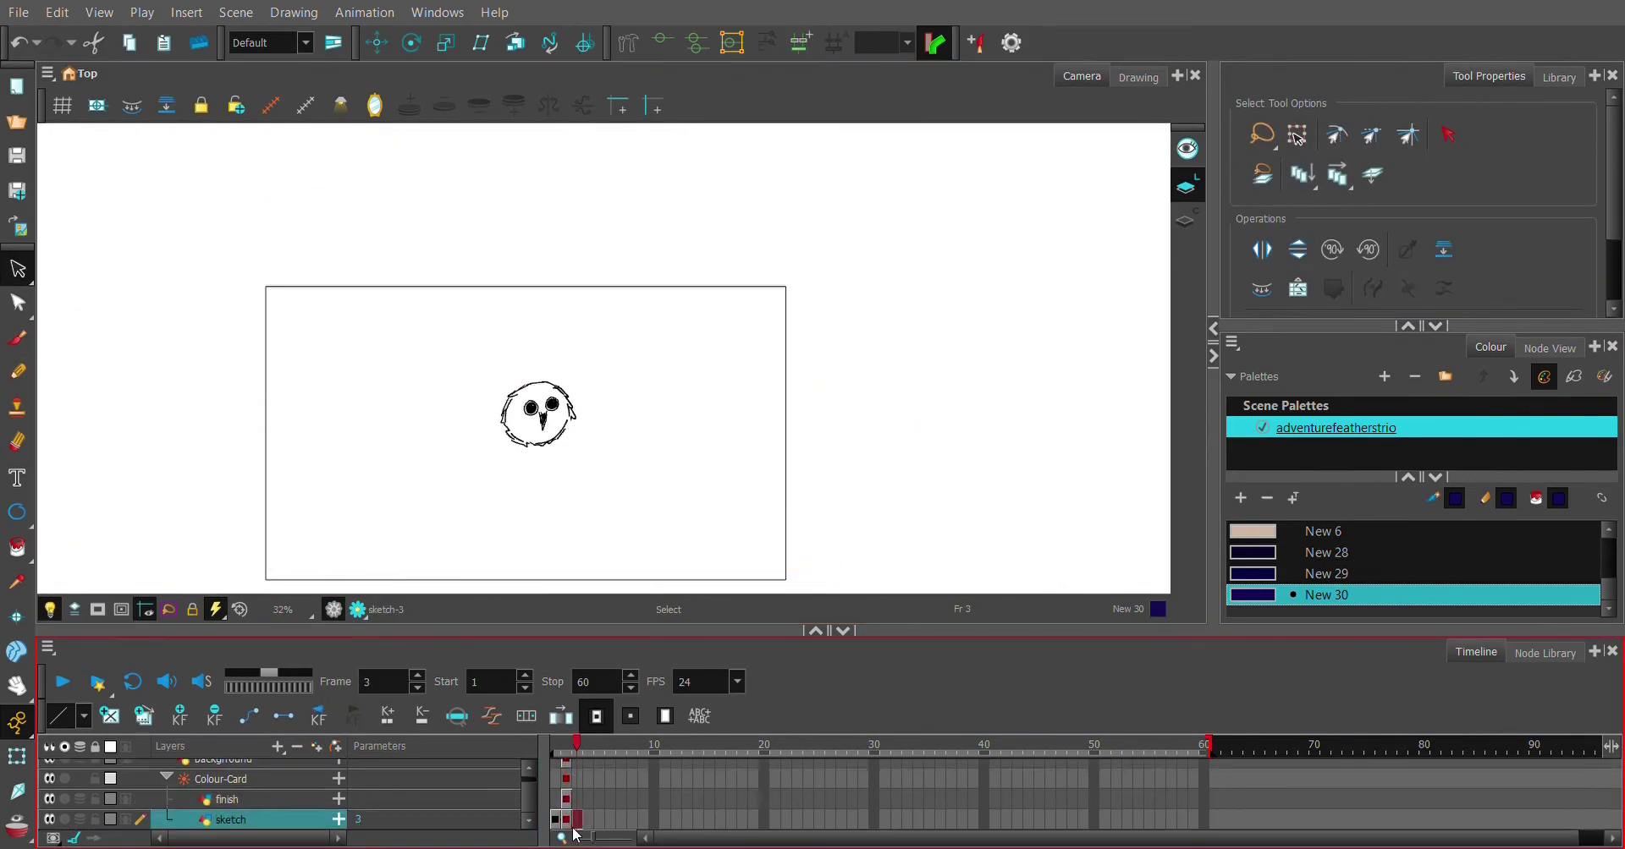
{"action": "left_click", "coordinate": [566, 769]}
{"action": "key", "text": "ctrl+z"}
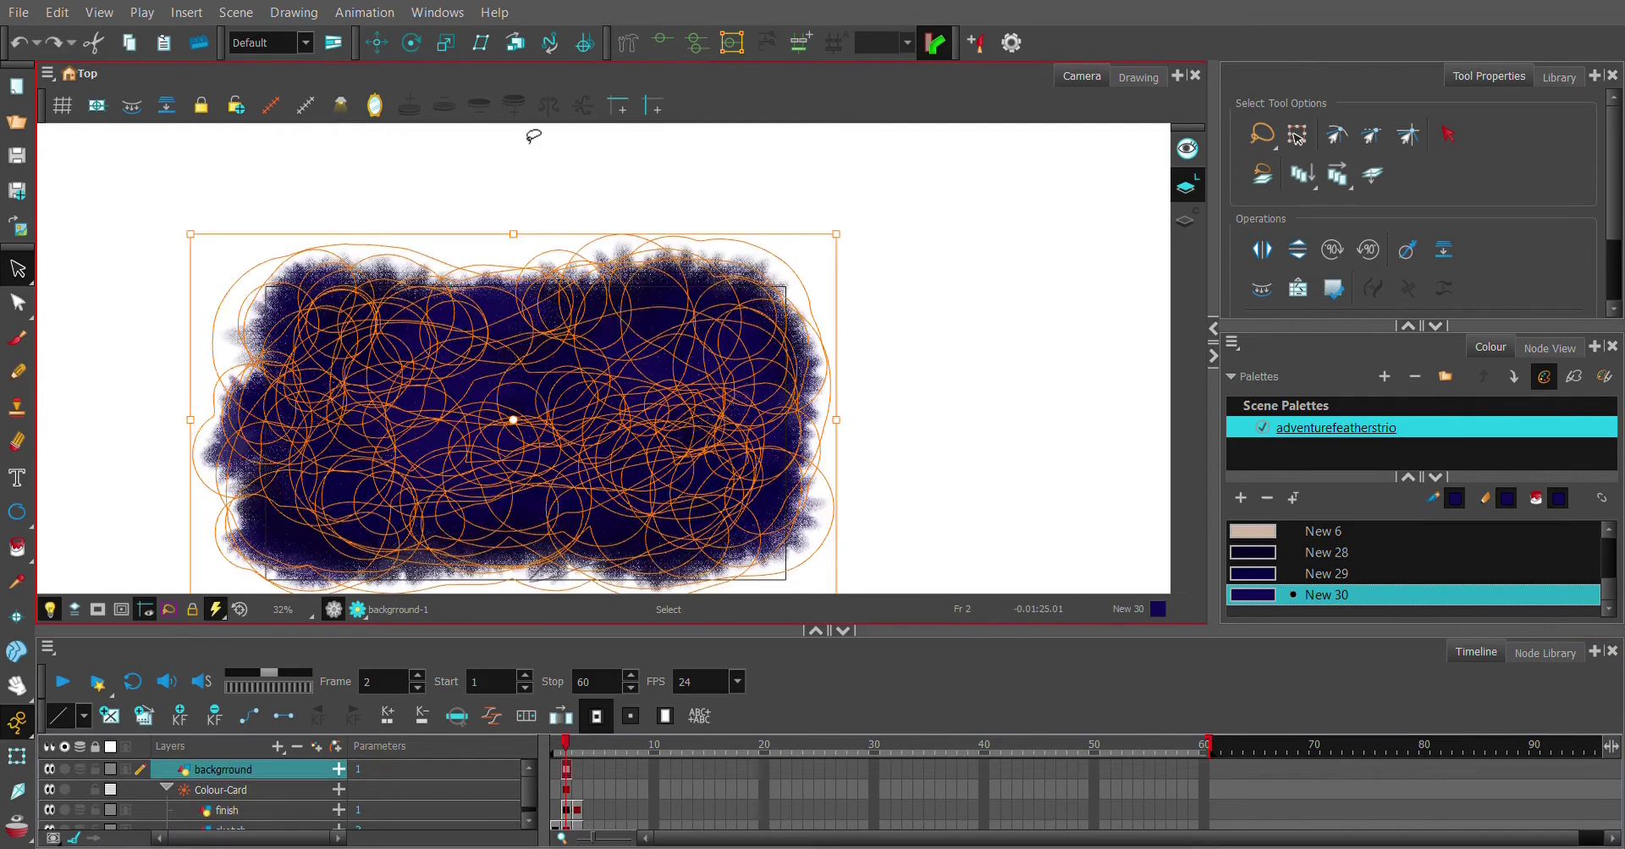
{"action": "key", "text": "ctrl+shift+z"}
{"action": "key", "text": "ctrl+z"}
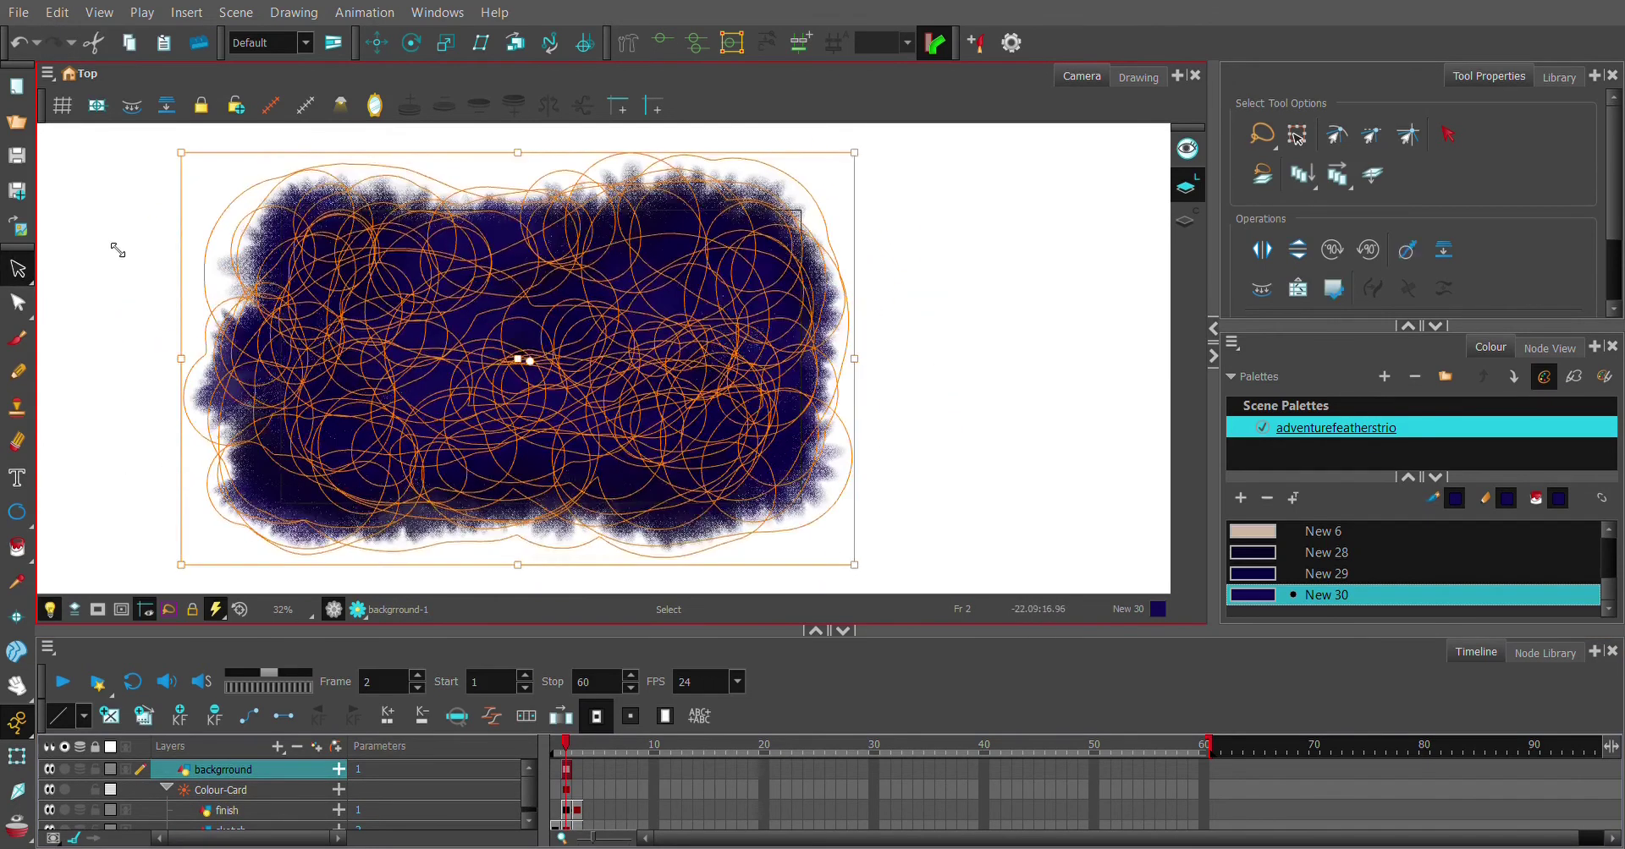
{"action": "left_click", "coordinate": [116, 246]}
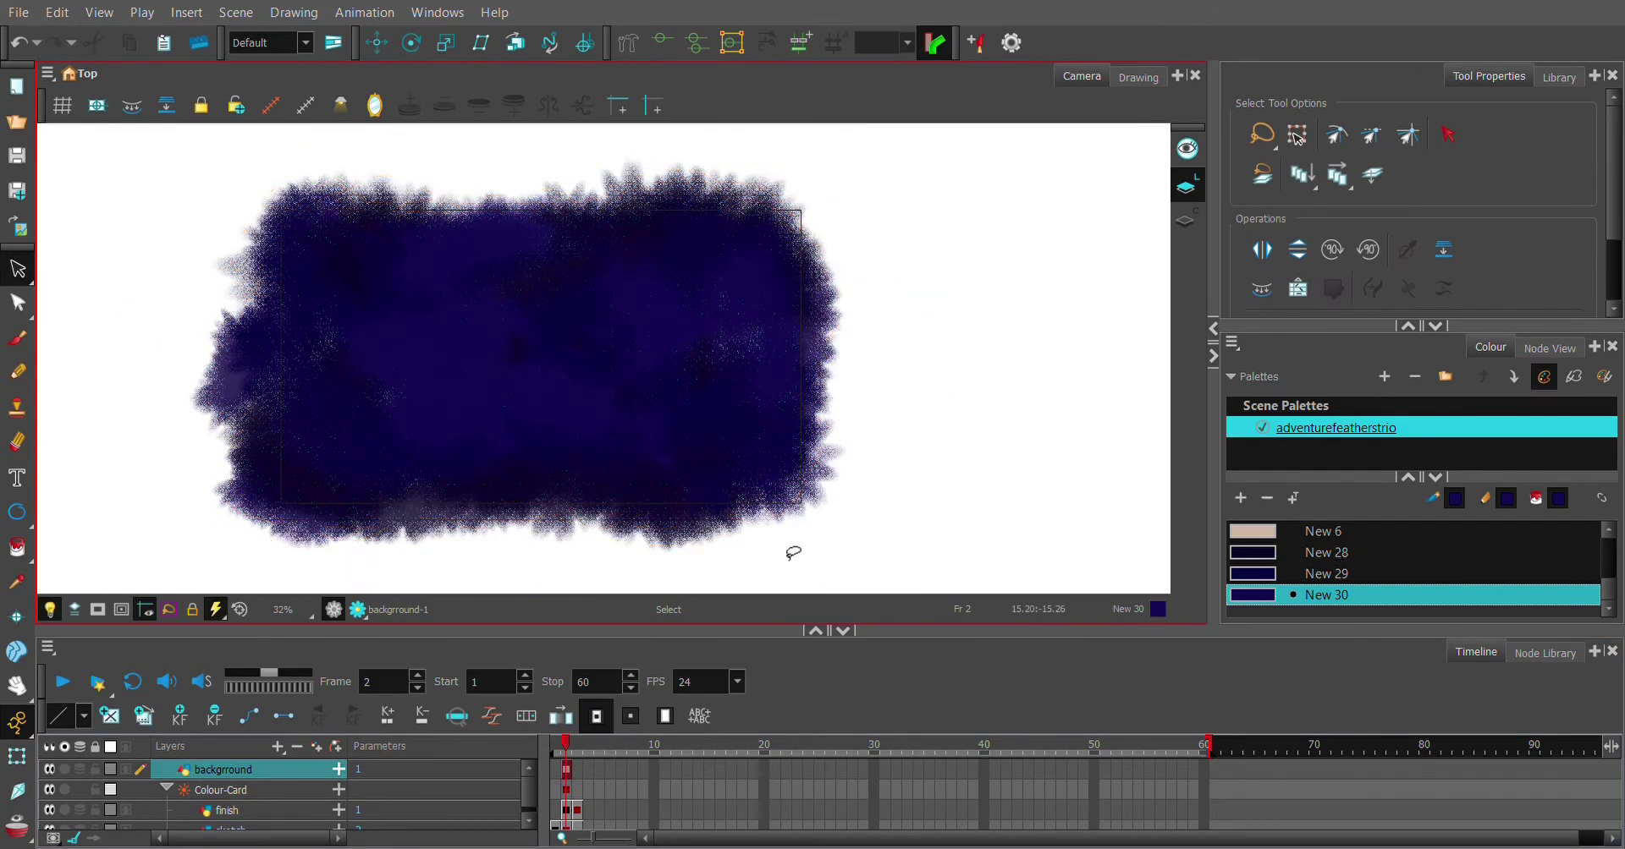
Extend the night sky past the frame's right edge with New 29 in Pastel 2 at 1600
{"action": "scroll", "coordinate": [482, 307], "scroll_direction": "down", "scroll_amount": 2}
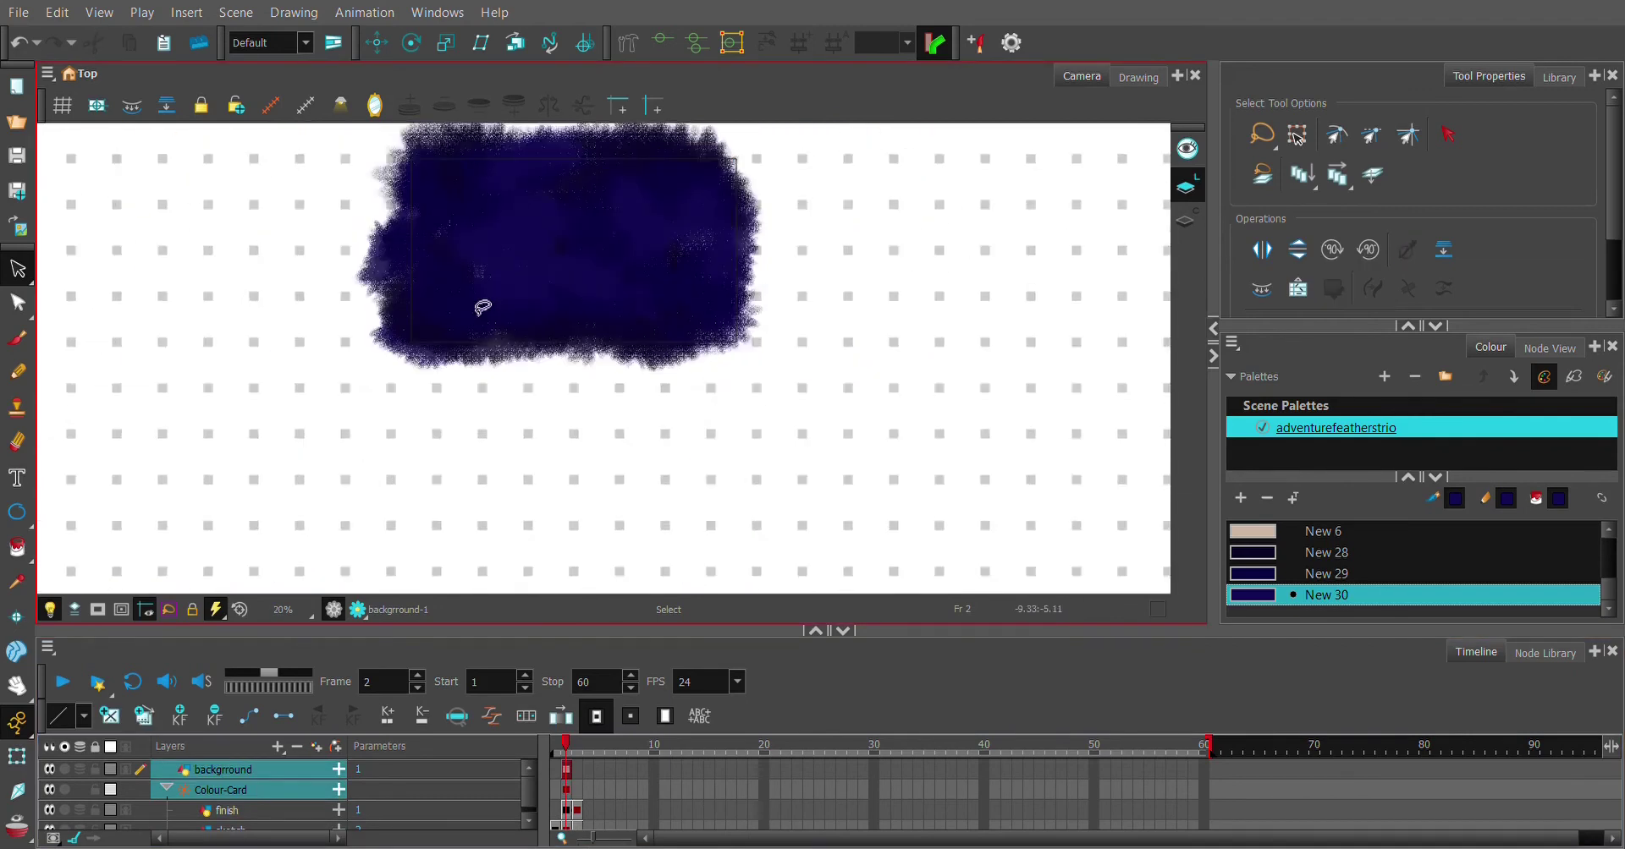
{"action": "scroll", "coordinate": [482, 308], "scroll_direction": "up", "scroll_amount": 2}
{"action": "key", "text": "alt+b"}
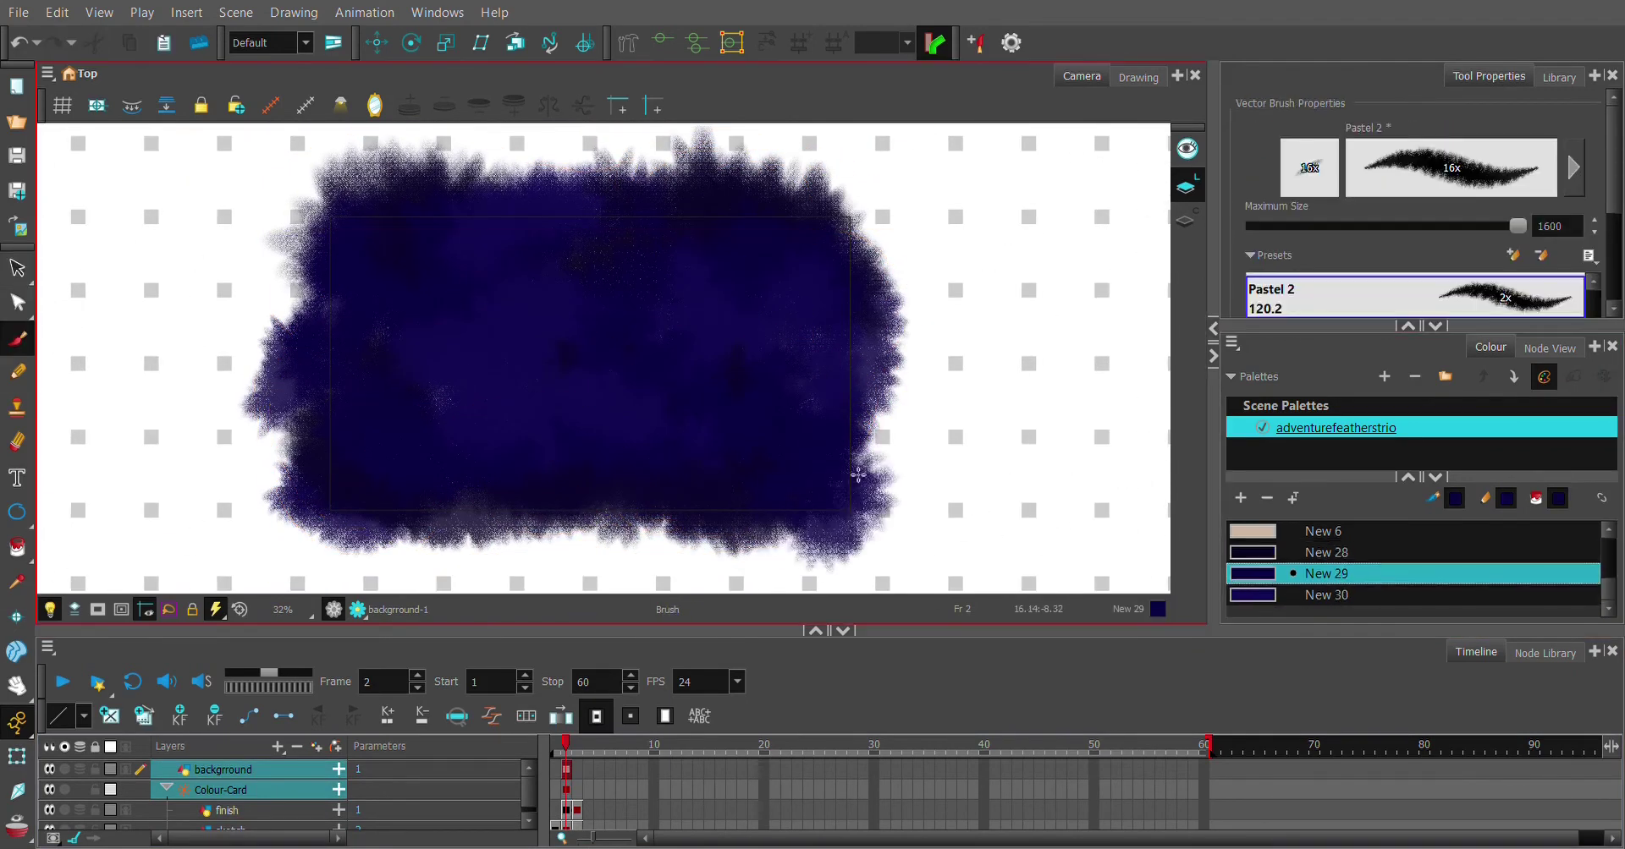
Add brown swatches New 31 to New 34 to the palette for the branch
{"action": "key", "text": "period"}
{"action": "key", "text": "period"}
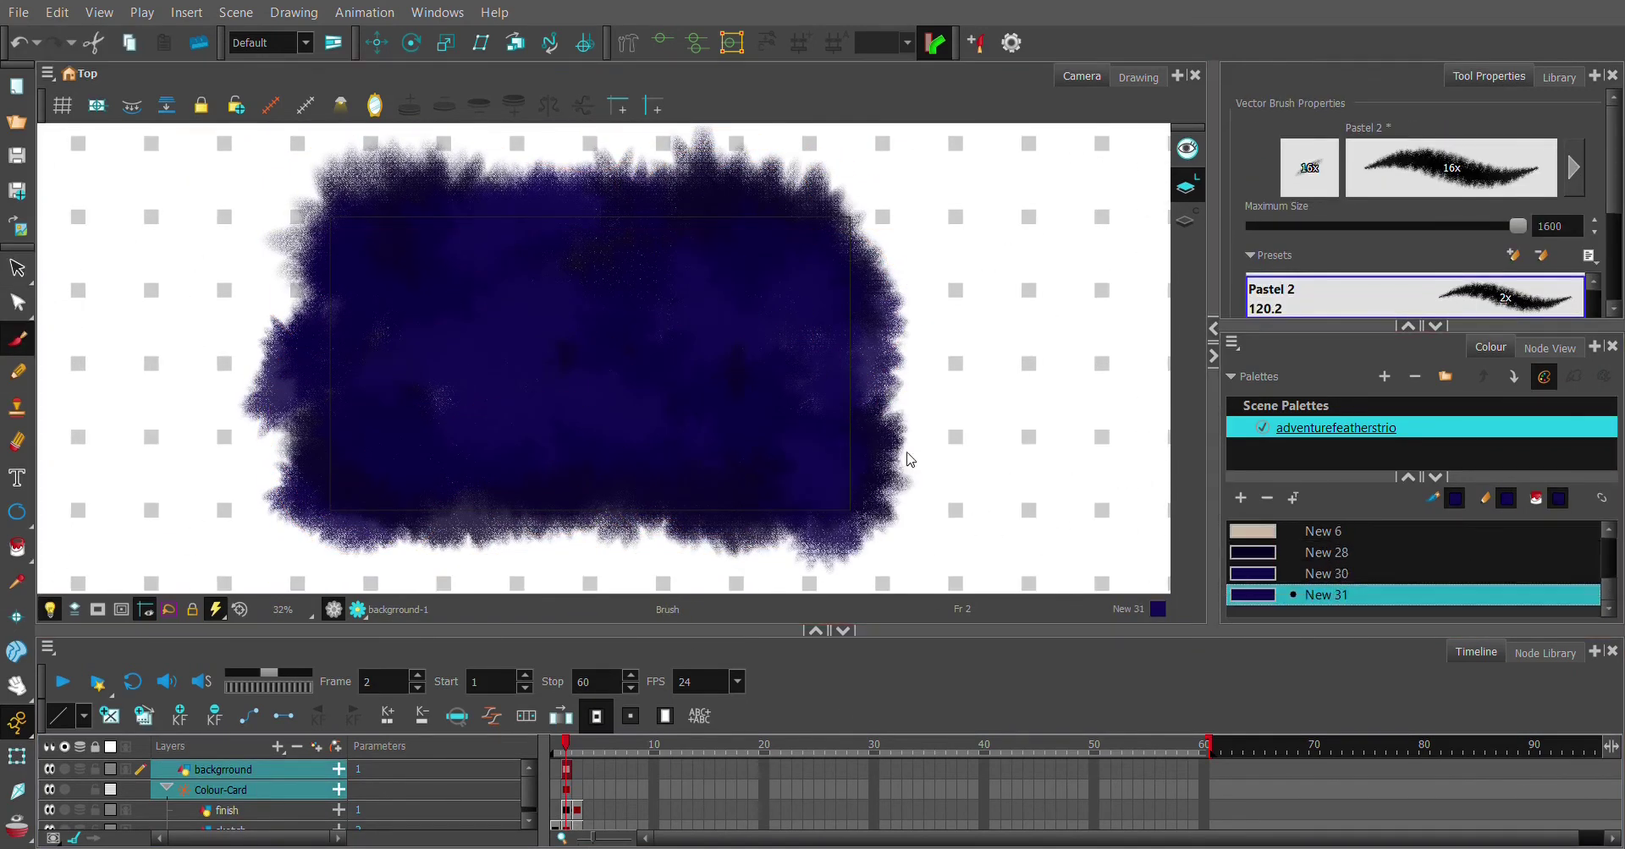
{"action": "key", "text": "period"}
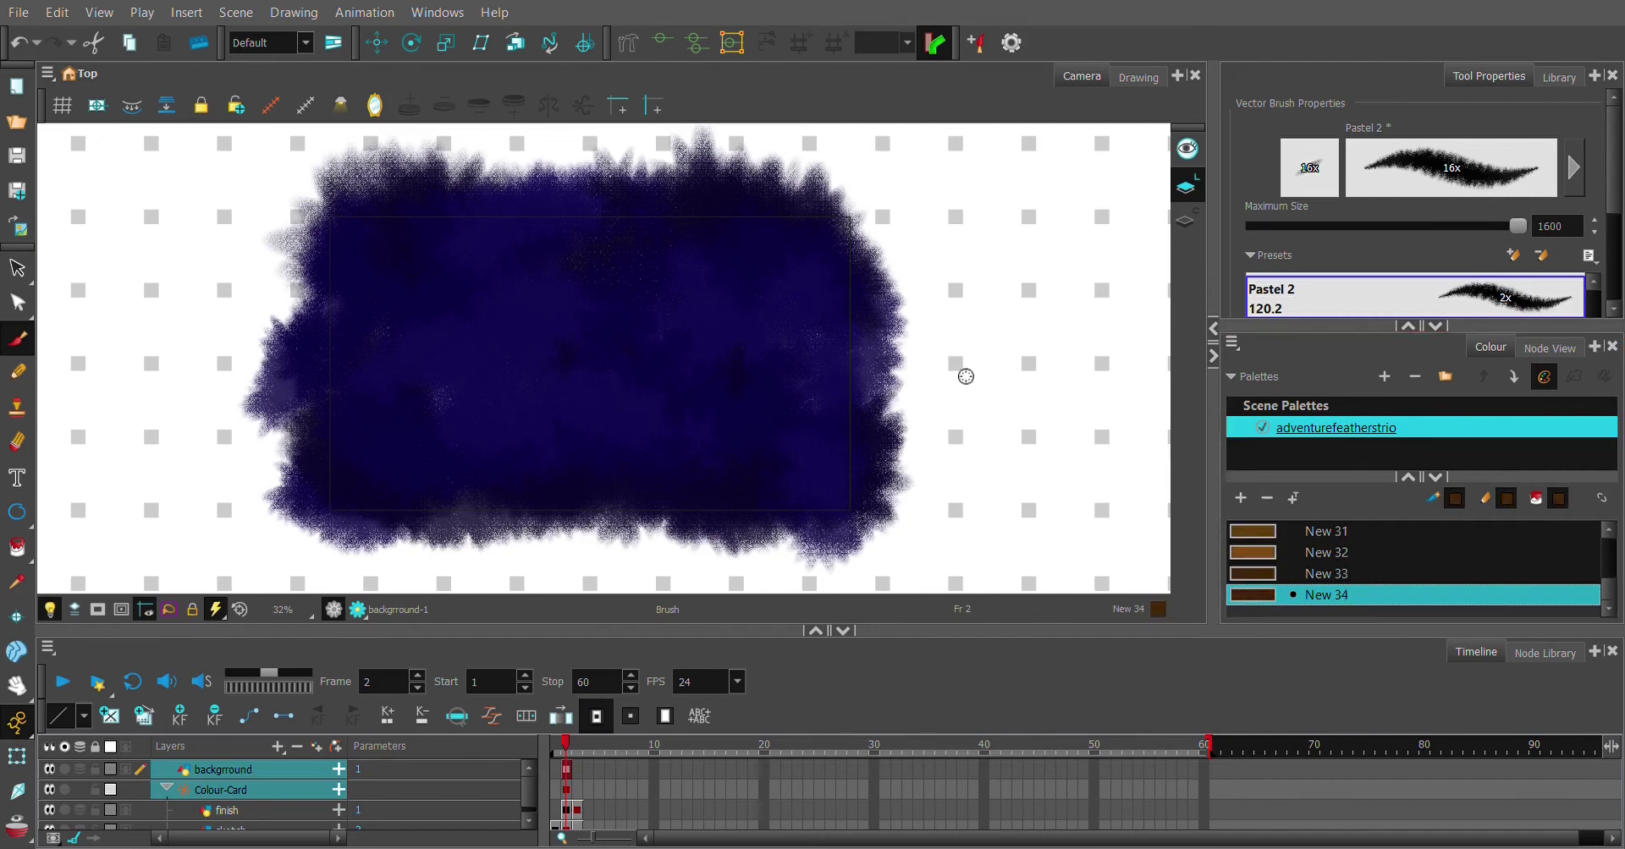
Try a brown Pastel 2 stroke over the sky on the background layer and undo it
{"action": "left_click", "coordinate": [1326, 574]}
{"action": "left_click_drag", "start_coordinate": [787, 459], "coordinate": [848, 438]}
{"action": "key", "text": "ctrl+z"}
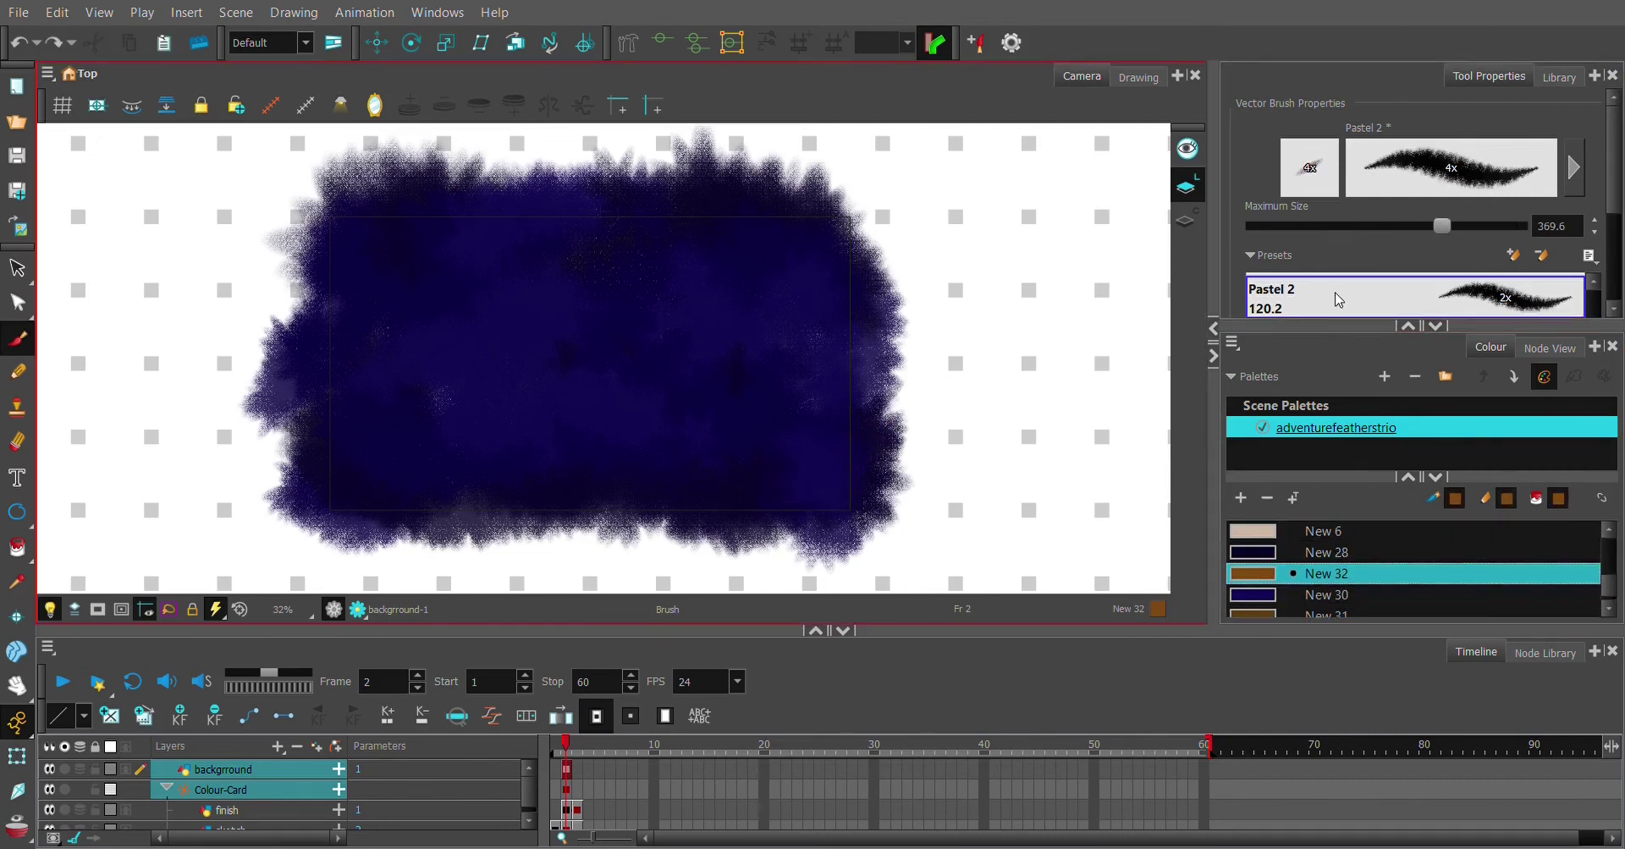
Create a new drawing layer above the background and paint the forked branch in mixed browns with Water Pastel at 319.2
{"action": "left_click", "coordinate": [17, 269]}
{"action": "scroll", "coordinate": [931, 290], "scroll_direction": "up", "scroll_amount": 2}
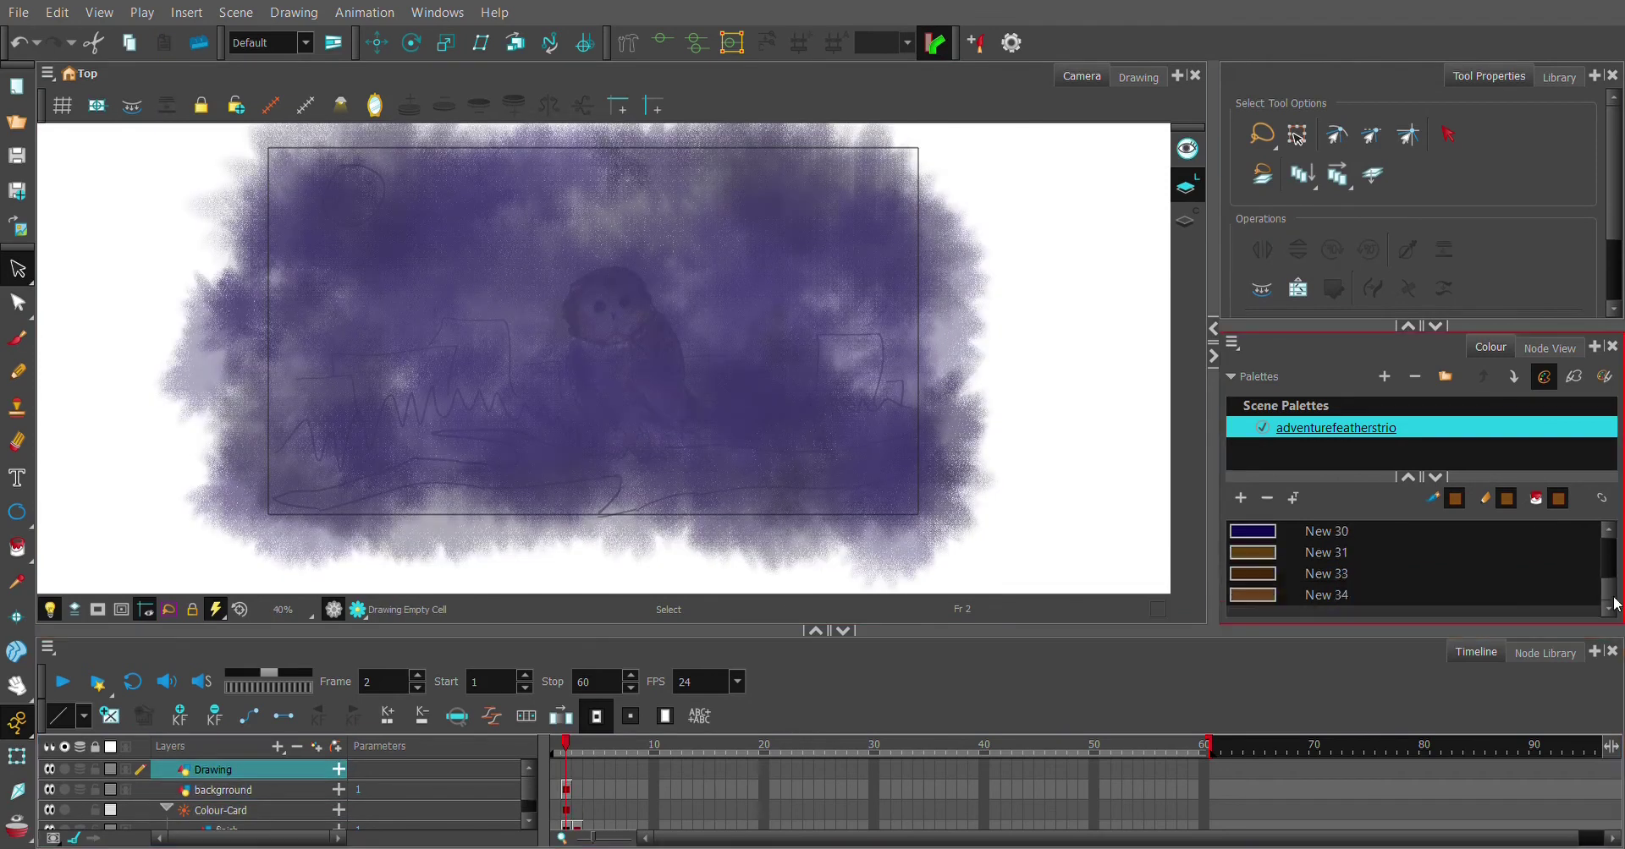
{"action": "left_click", "coordinate": [1463, 554]}
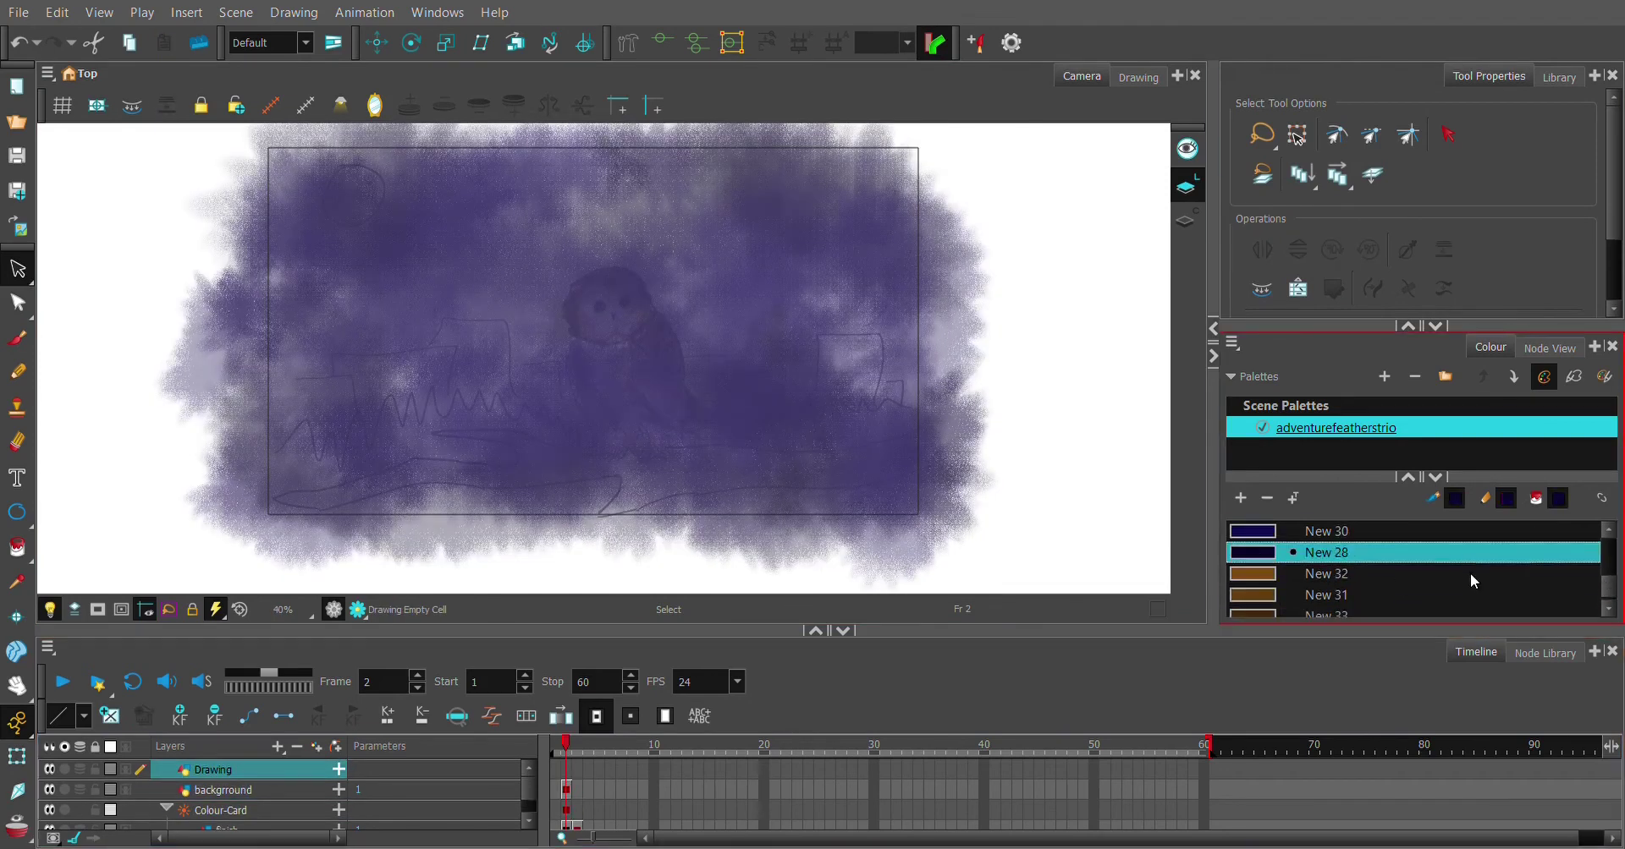
{"action": "key", "text": "alt+b"}
{"action": "mouse_move", "coordinate": [916, 436]}
{"action": "left_mouse_down"}
{"action": "mouse_move", "coordinate": [872, 473]}
{"action": "mouse_move", "coordinate": [282, 525]}
{"action": "left_mouse_up"}
{"action": "left_click", "coordinate": [1326, 573]}
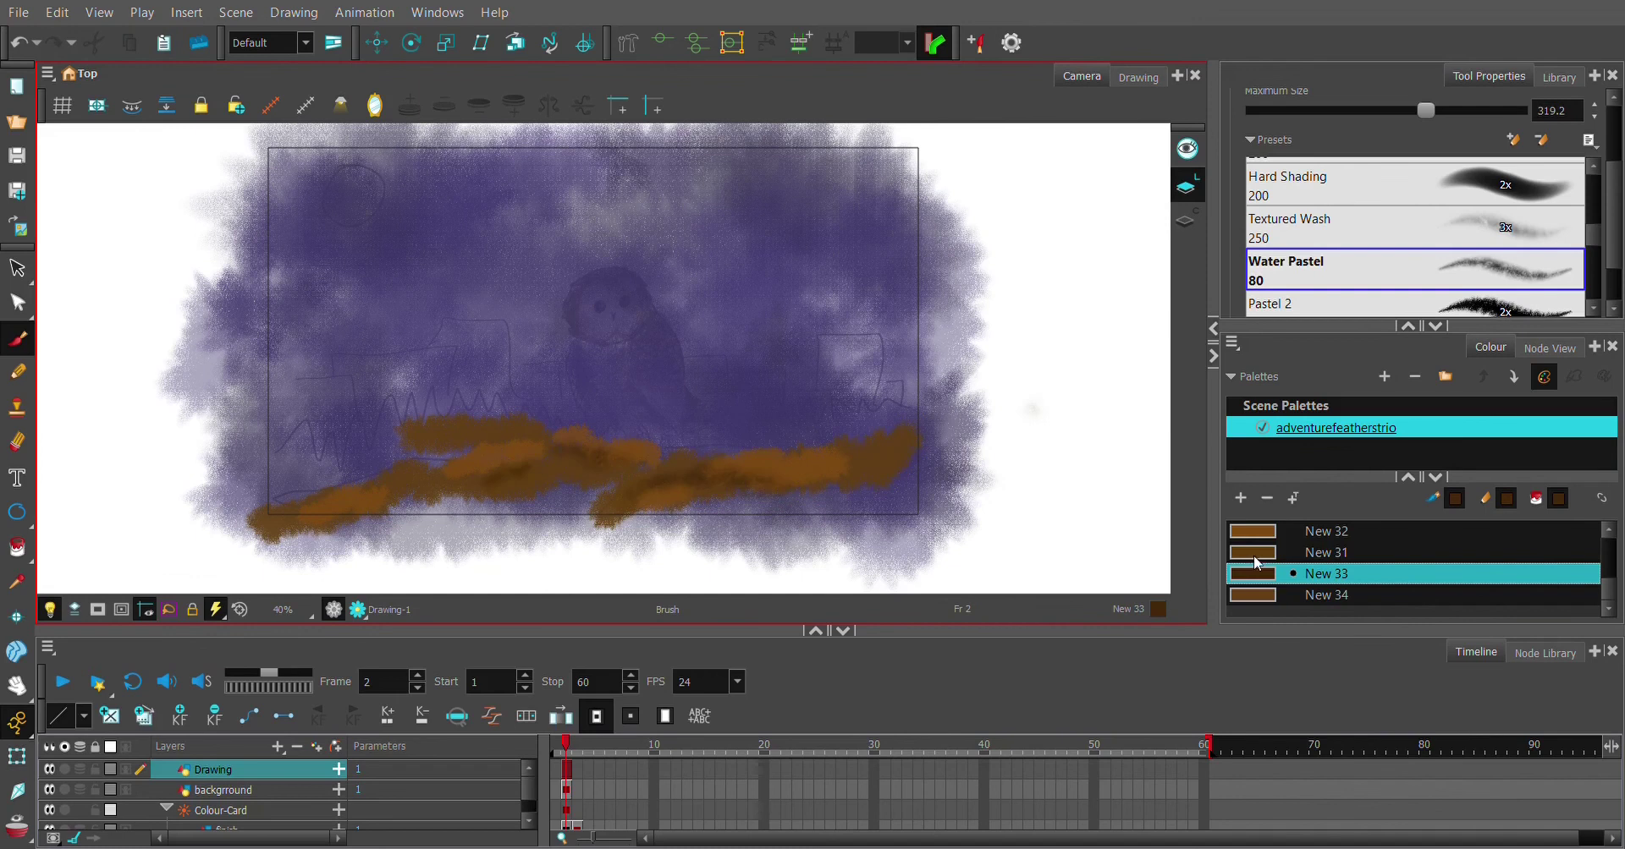
Shift the painted branch's left forks inward and reposition its right half lower so the pieces join
{"action": "scroll", "coordinate": [1459, 221], "scroll_direction": "up", "scroll_amount": 5}
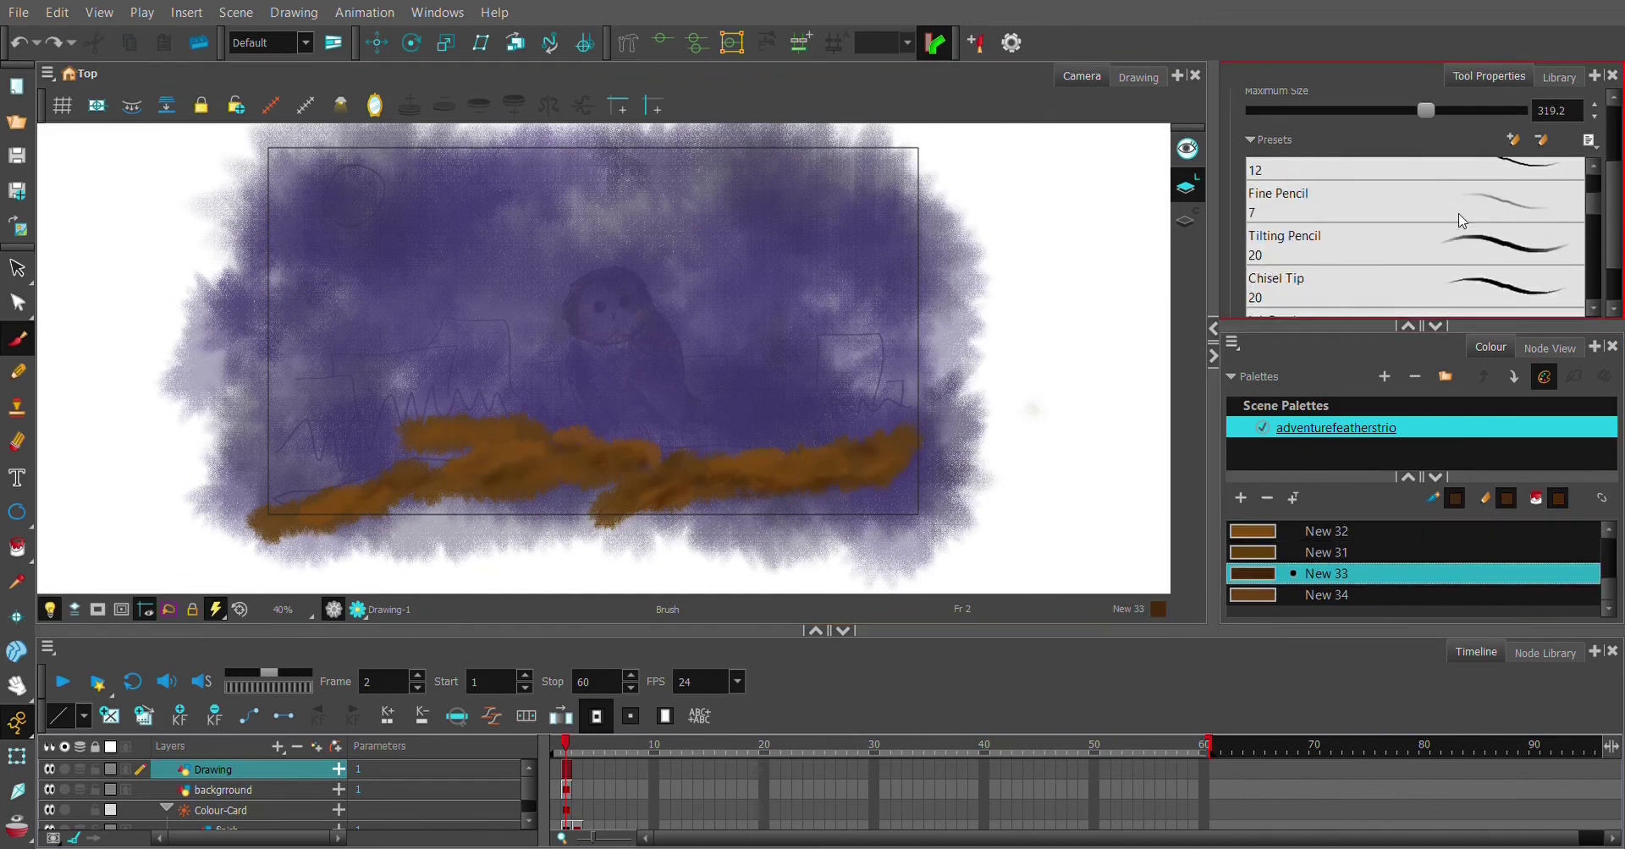
{"action": "left_click", "coordinate": [1438, 288]}
{"action": "key", "text": "alt+e"}
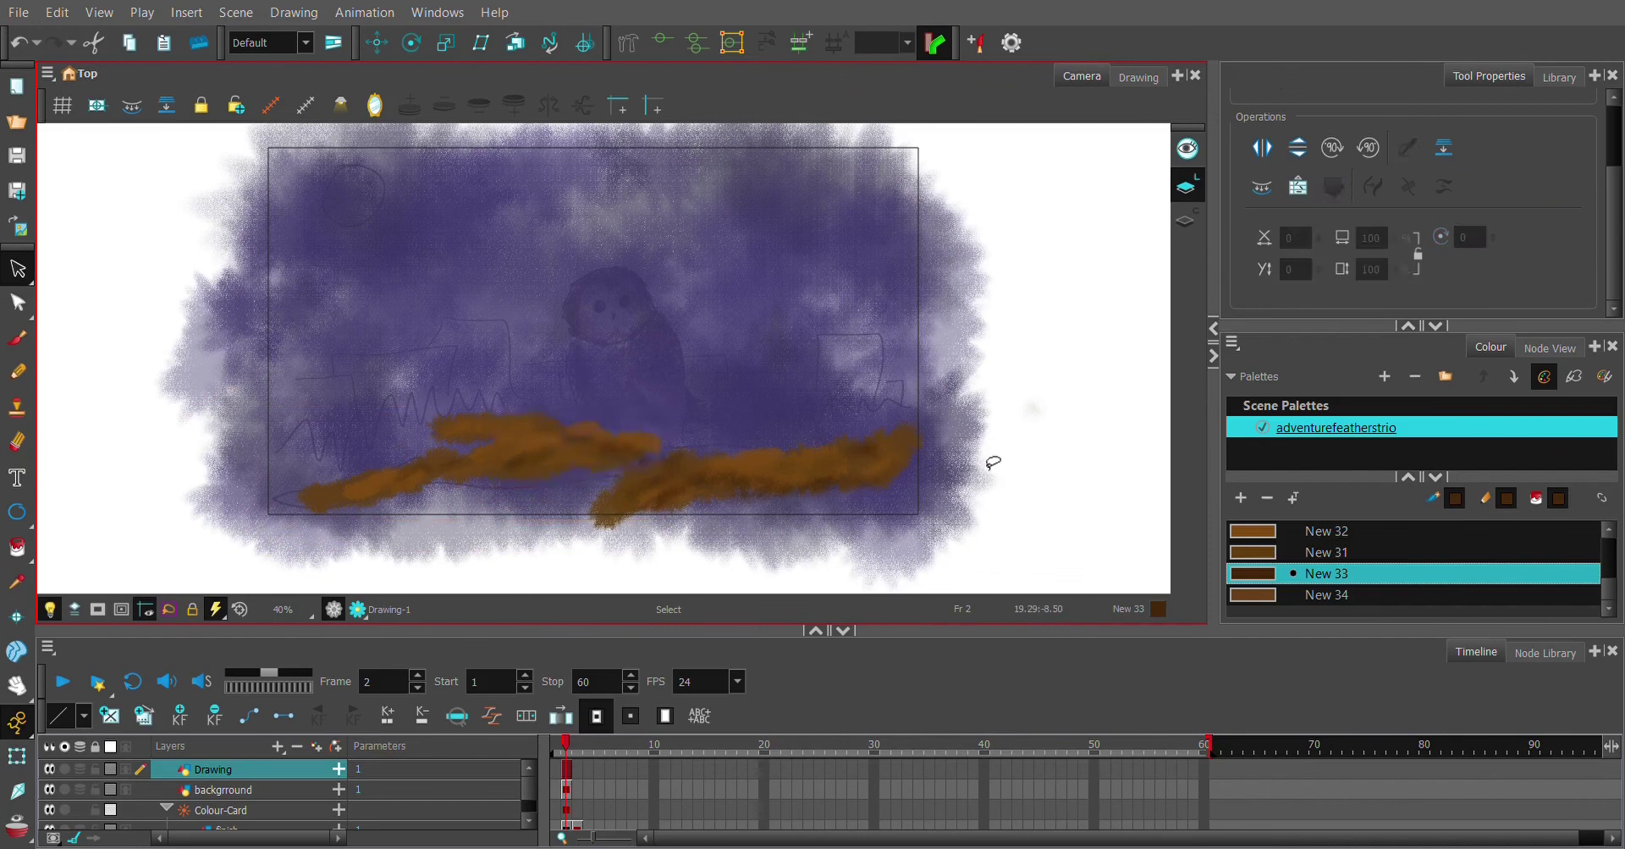
{"action": "left_click", "coordinate": [940, 474]}
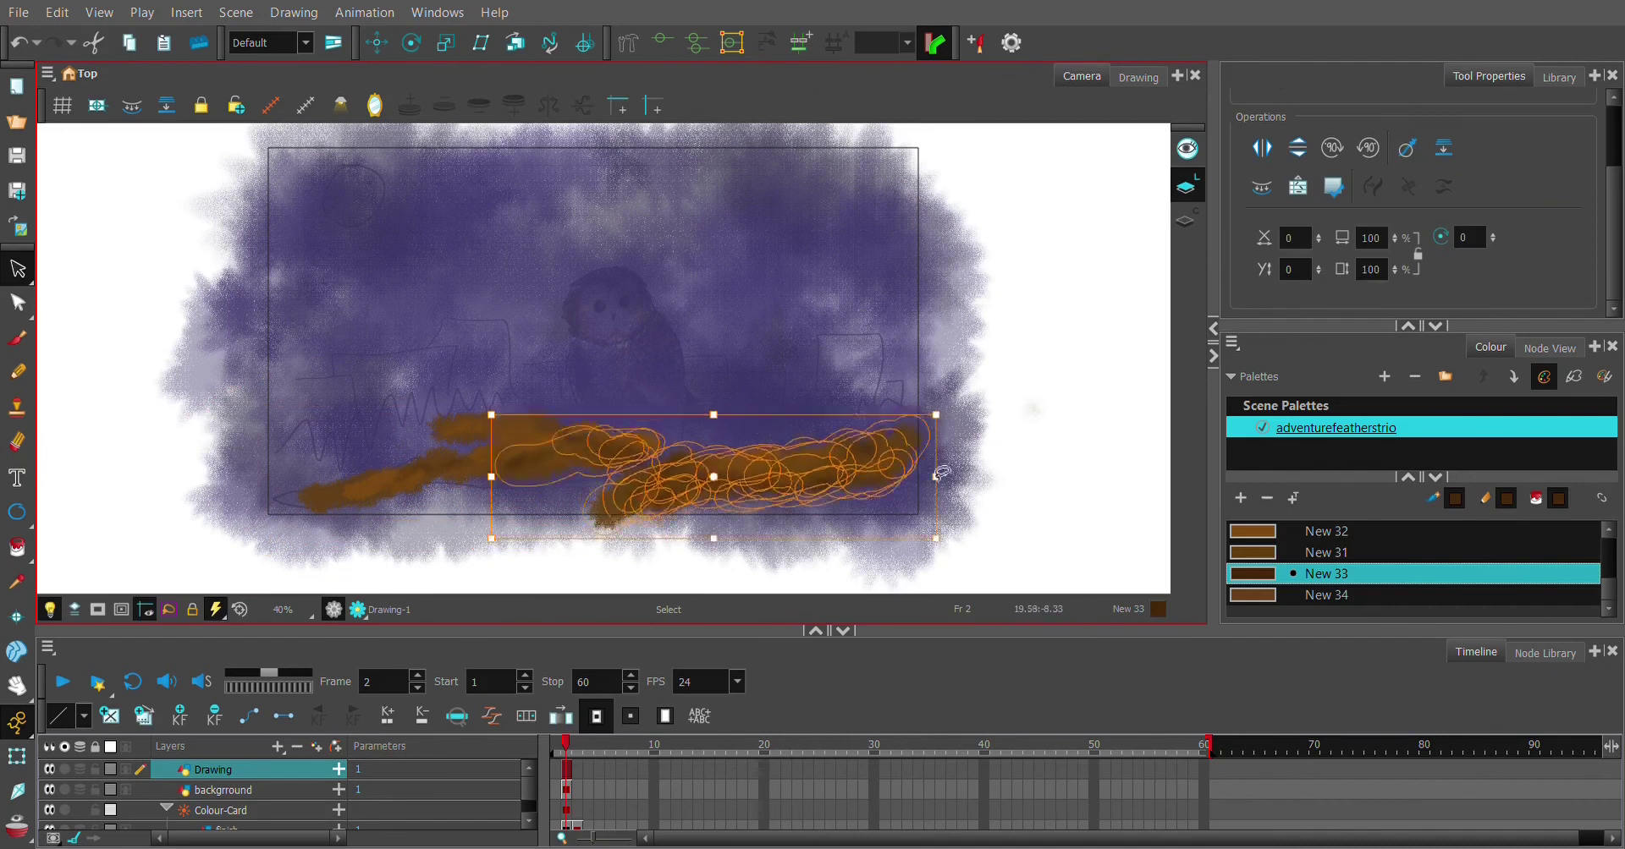
{"action": "left_click_drag", "start_coordinate": [939, 474], "coordinate": [719, 457]}
{"action": "key", "text": "ctrl+z"}
Clean up the painted branch's rough edges with the Eraser at 34
{"action": "key", "text": "alt+e"}
{"action": "scroll", "coordinate": [454, 476], "scroll_direction": "up", "scroll_amount": 2}
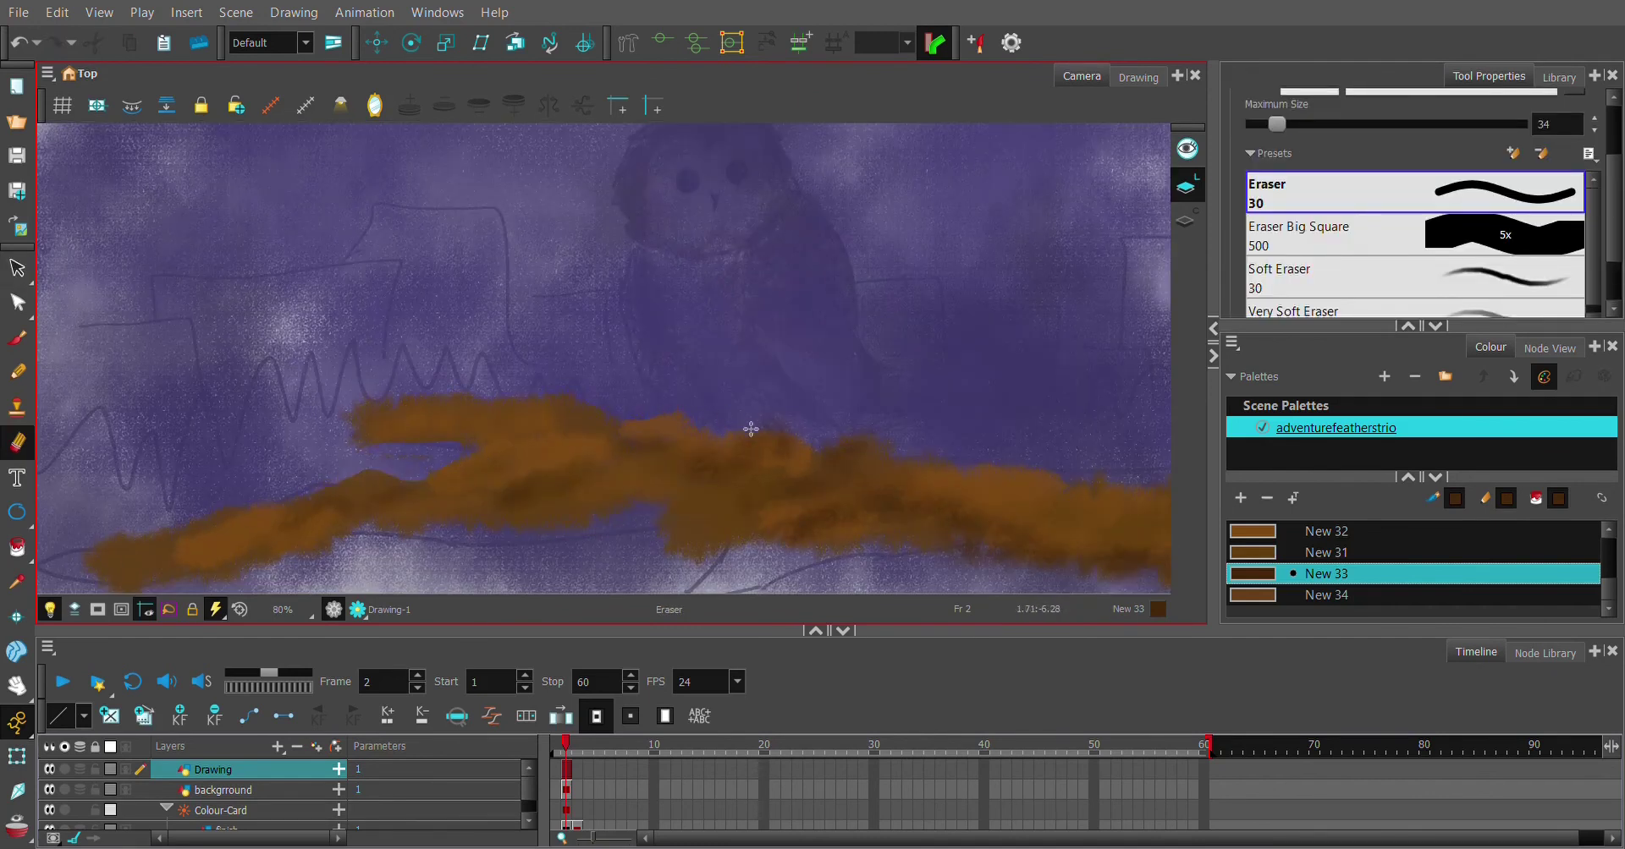
{"action": "left_click_drag", "start_coordinate": [934, 571], "coordinate": [929, 569]}
{"action": "left_click_drag", "start_coordinate": [660, 569], "coordinate": [665, 531]}
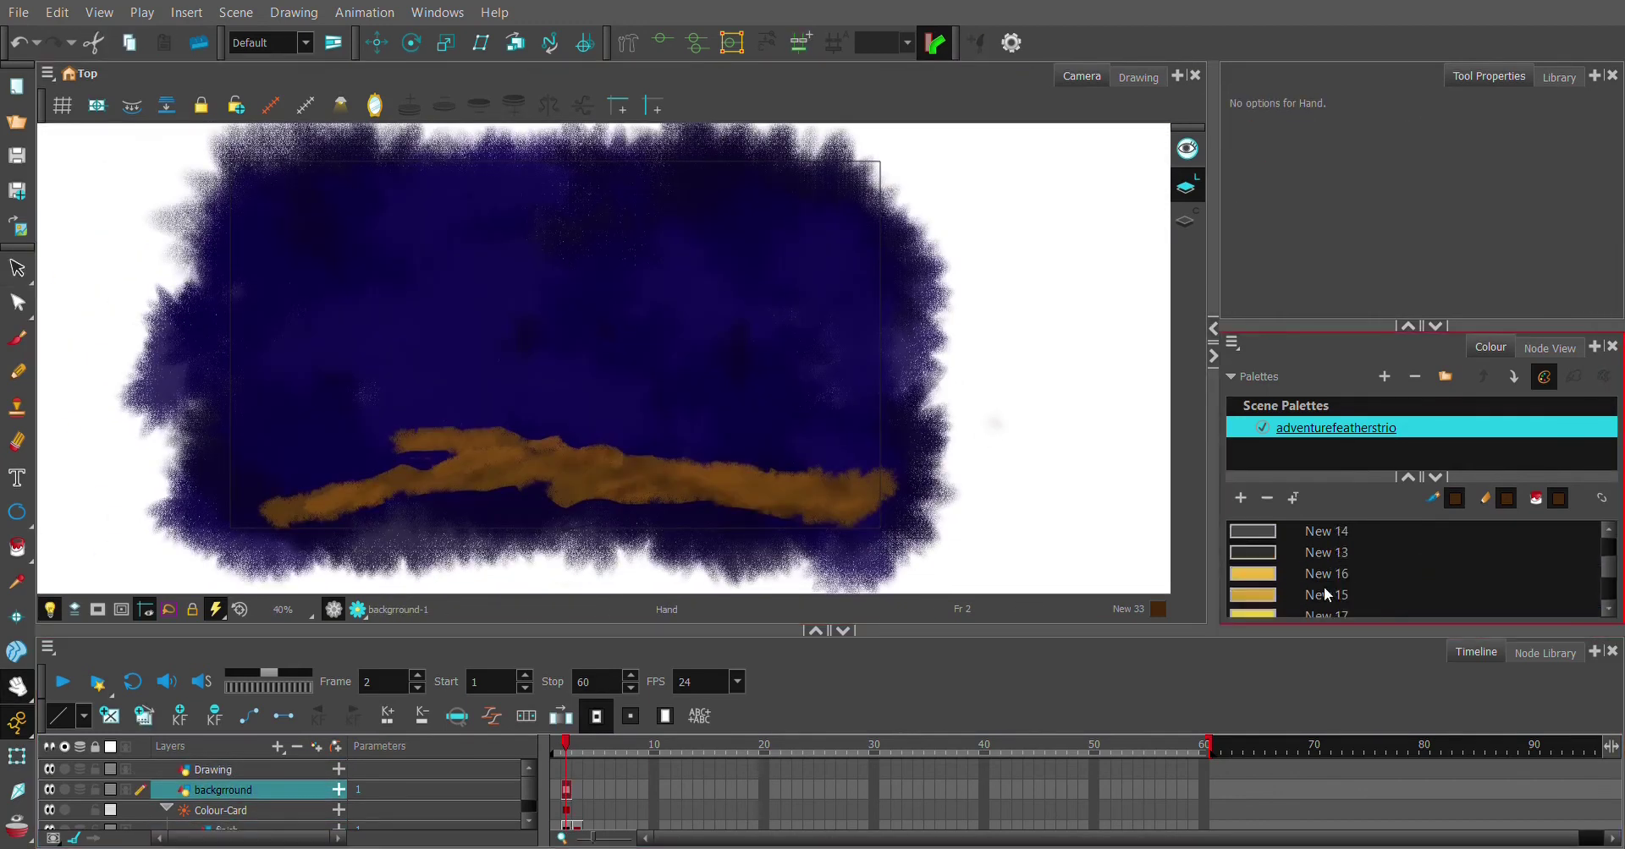
Add pale swatches New 35 to New 37 and paint a round moon on the background layer with Pastel 2 and Water Pastel
{"action": "scroll", "coordinate": [1323, 592], "scroll_direction": "down", "scroll_amount": 5}
{"action": "left_click", "coordinate": [1323, 594]}
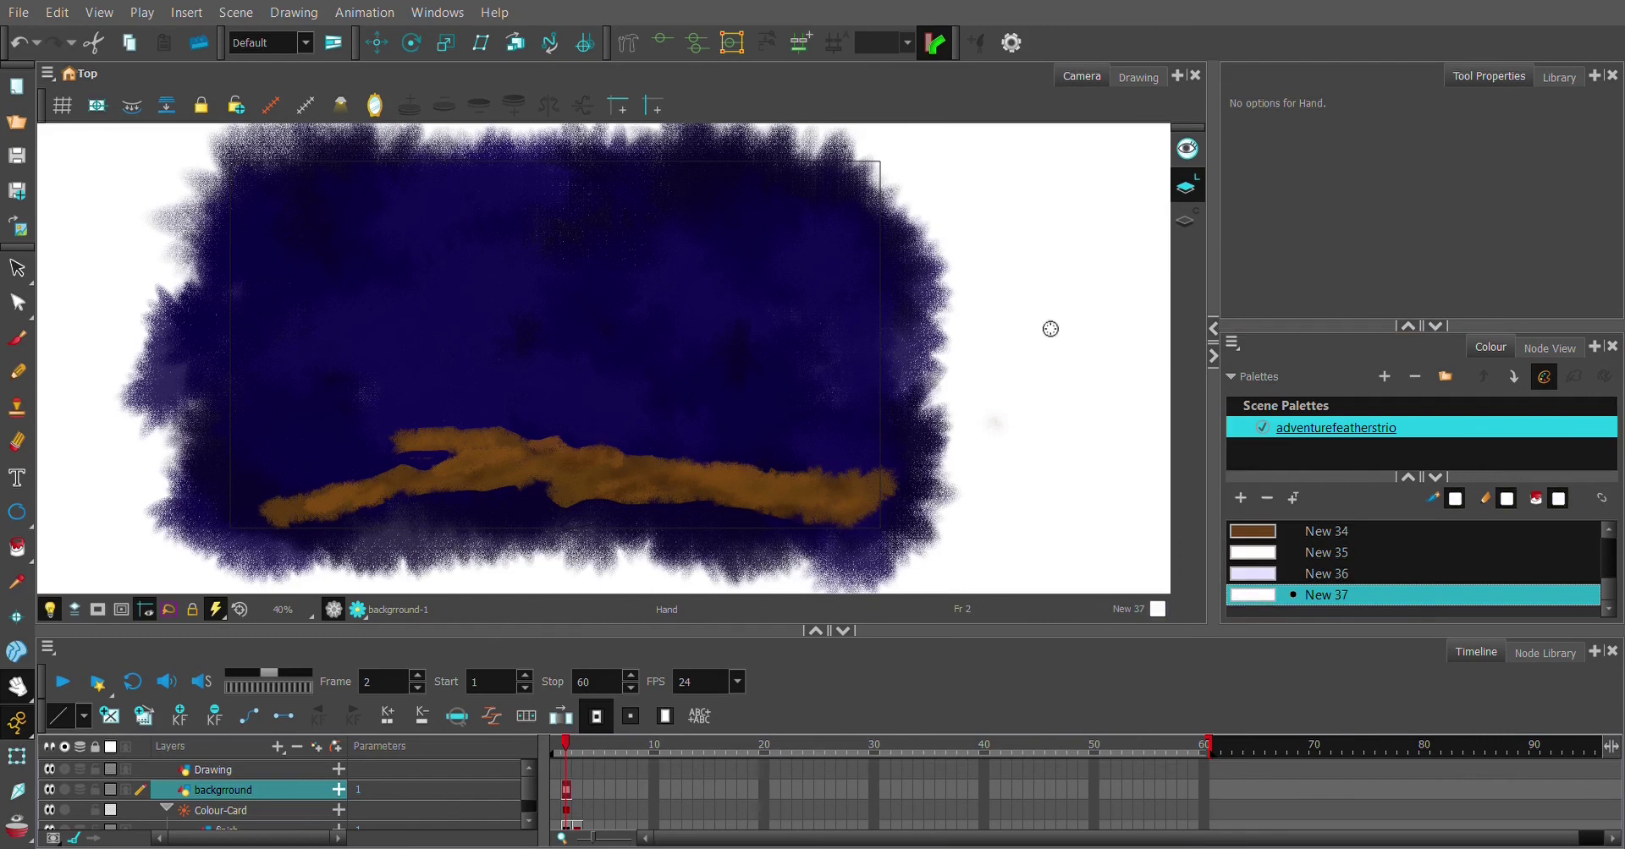
{"action": "key", "text": "alt+b"}
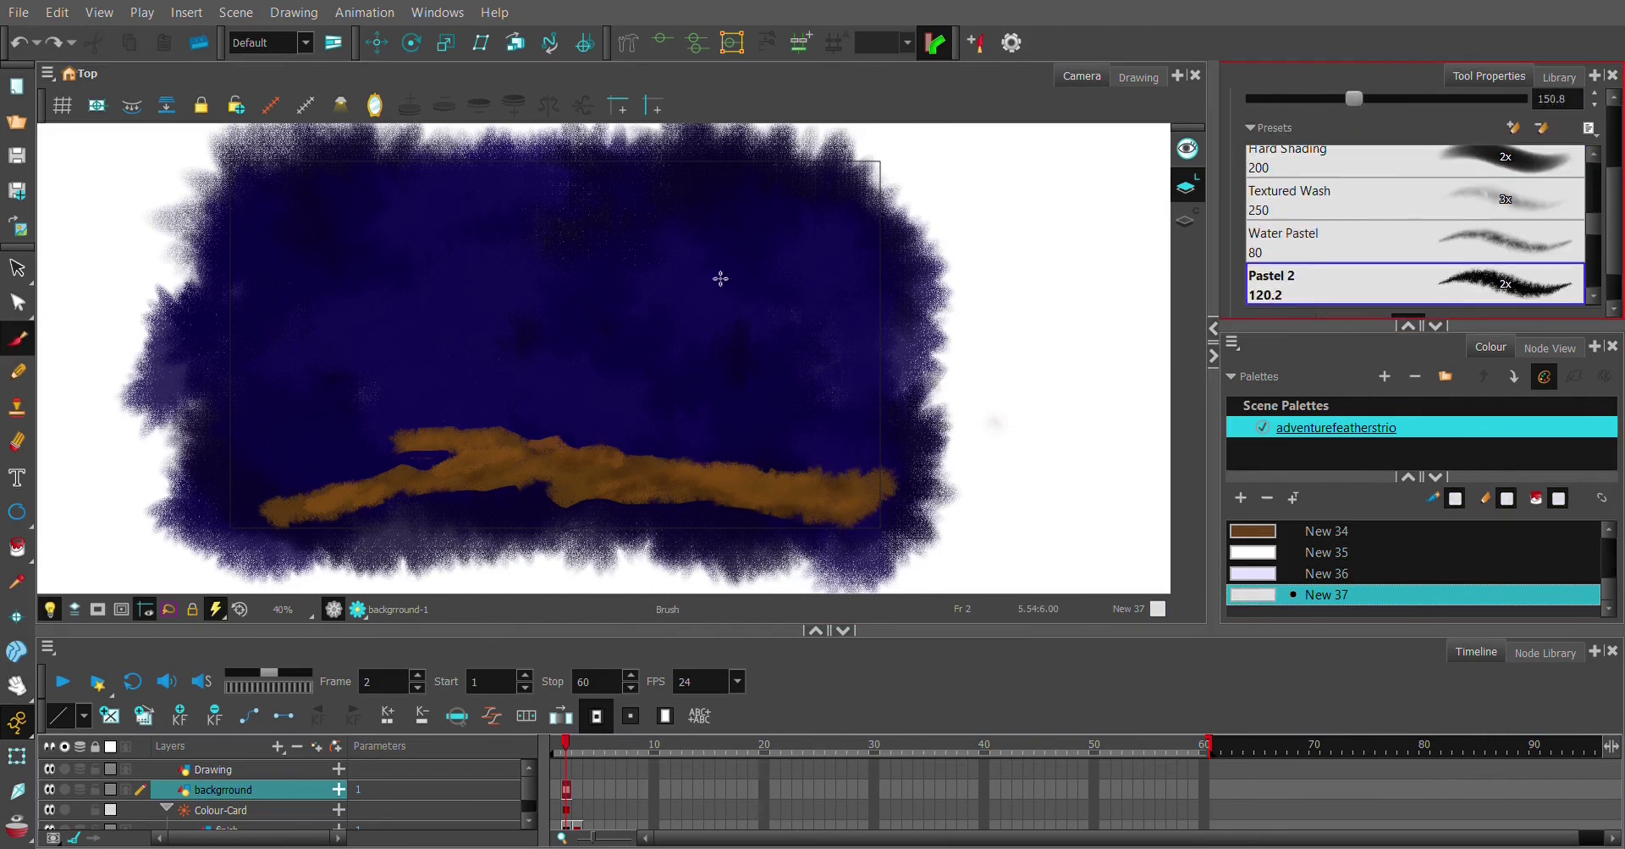
{"action": "left_click", "coordinate": [372, 240]}
{"action": "left_click_drag", "start_coordinate": [376, 237], "coordinate": [398, 250]}
{"action": "key", "text": "Down"}
{"action": "key", "text": "Down"}
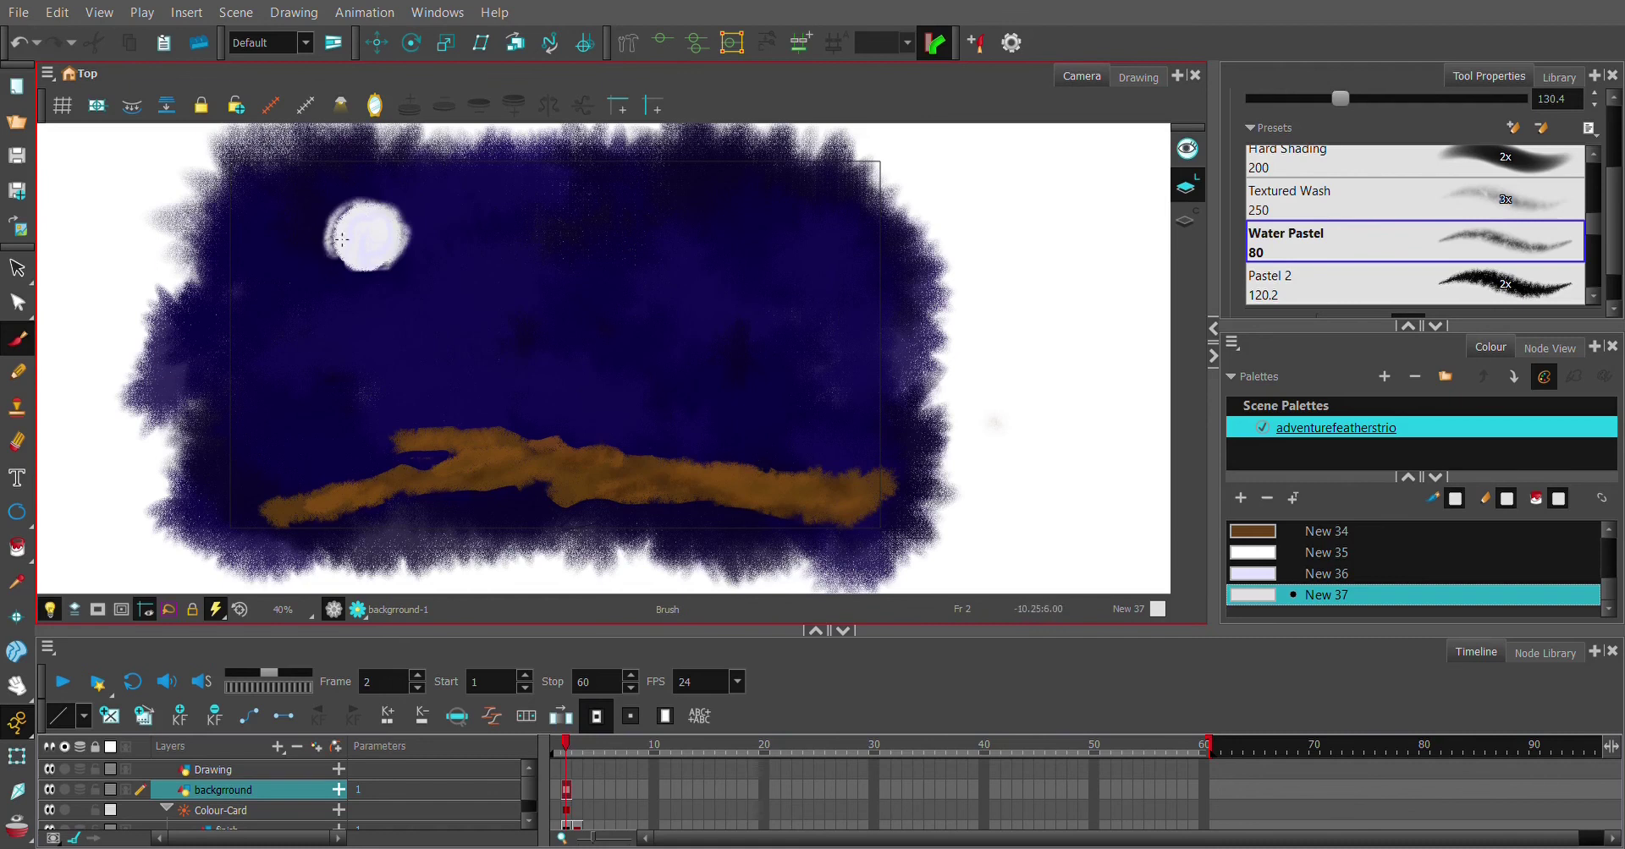
Touch up the moon's edges with the pale swatch New 36 using the Water Pastel brush
{"action": "scroll", "coordinate": [341, 240], "scroll_direction": "up", "scroll_amount": 5}
{"action": "key", "text": "Up"}
{"action": "key", "text": "alt+s"}
Place the finished owl on the Drawing layer and scale it down so it perches on the middle of the painted branch
{"action": "scroll", "coordinate": [728, 353], "scroll_direction": "down", "scroll_amount": 5}
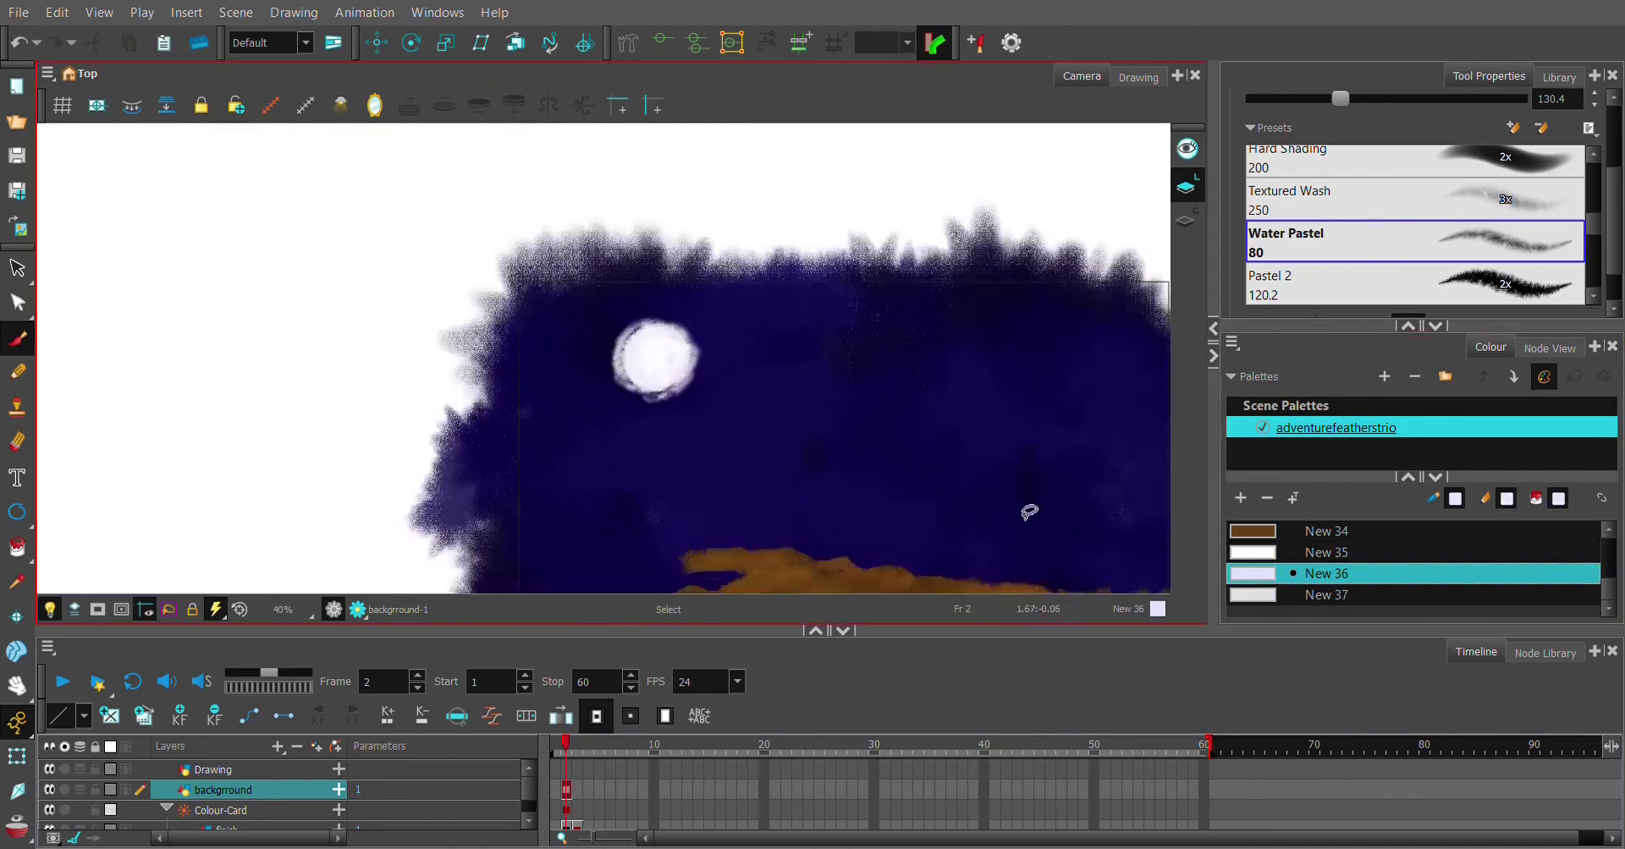
{"action": "scroll", "coordinate": [1029, 511], "scroll_direction": "down", "scroll_amount": 3}
{"action": "scroll", "coordinate": [399, 461], "scroll_direction": "up", "scroll_amount": 5}
{"action": "scroll", "coordinate": [399, 461], "scroll_direction": "down", "scroll_amount": 5}
{"action": "key", "text": "space"}
{"action": "scroll", "coordinate": [1019, 451], "scroll_direction": "down", "scroll_amount": 2}
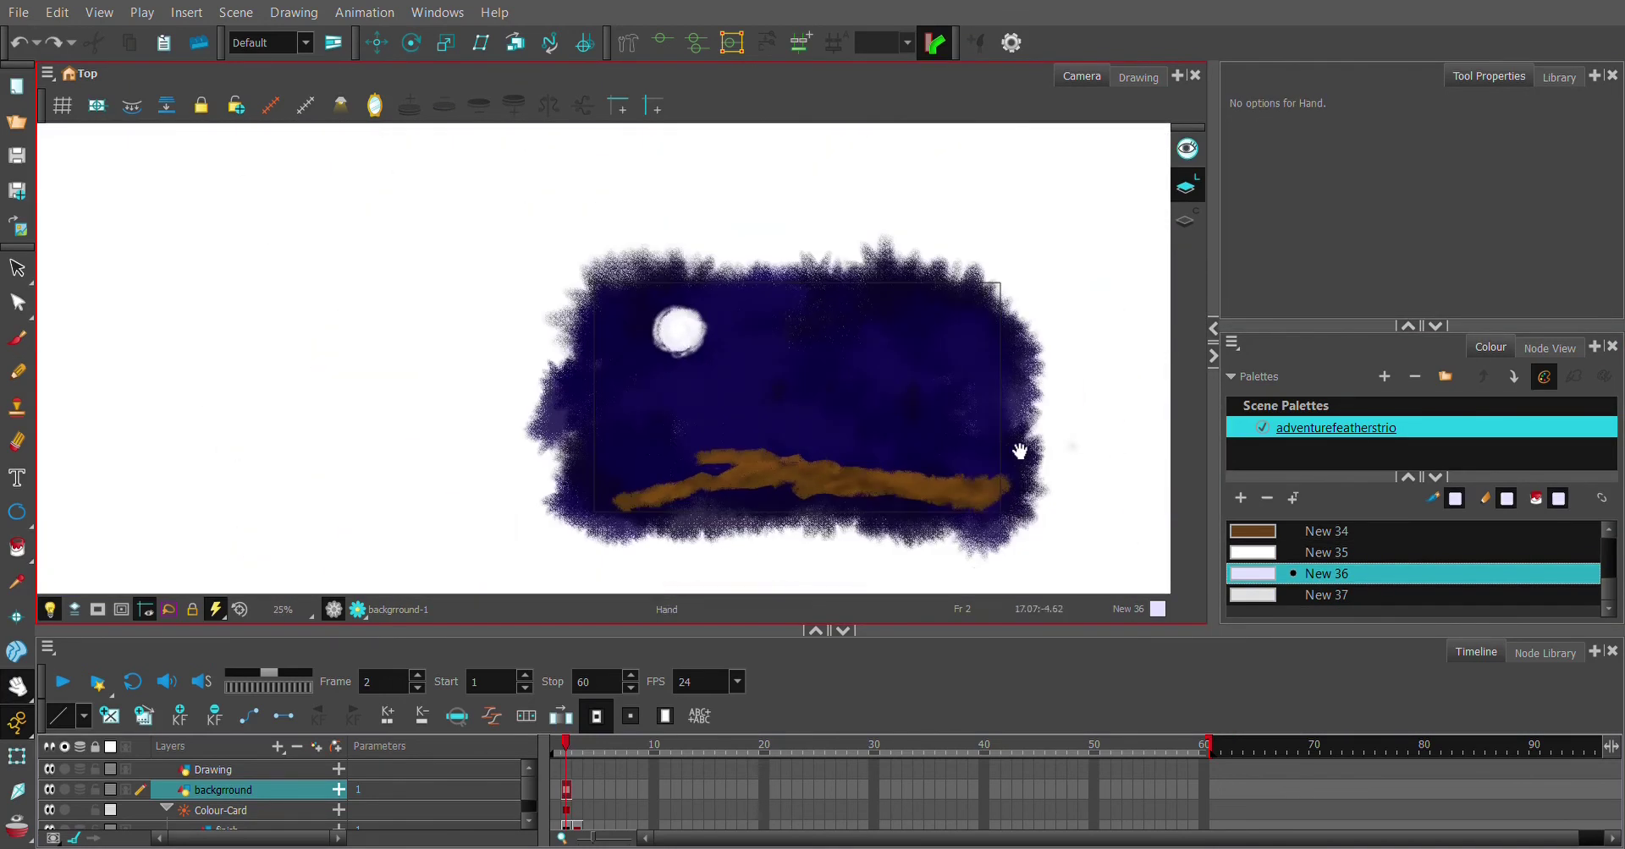
{"action": "left_click", "coordinate": [212, 769]}
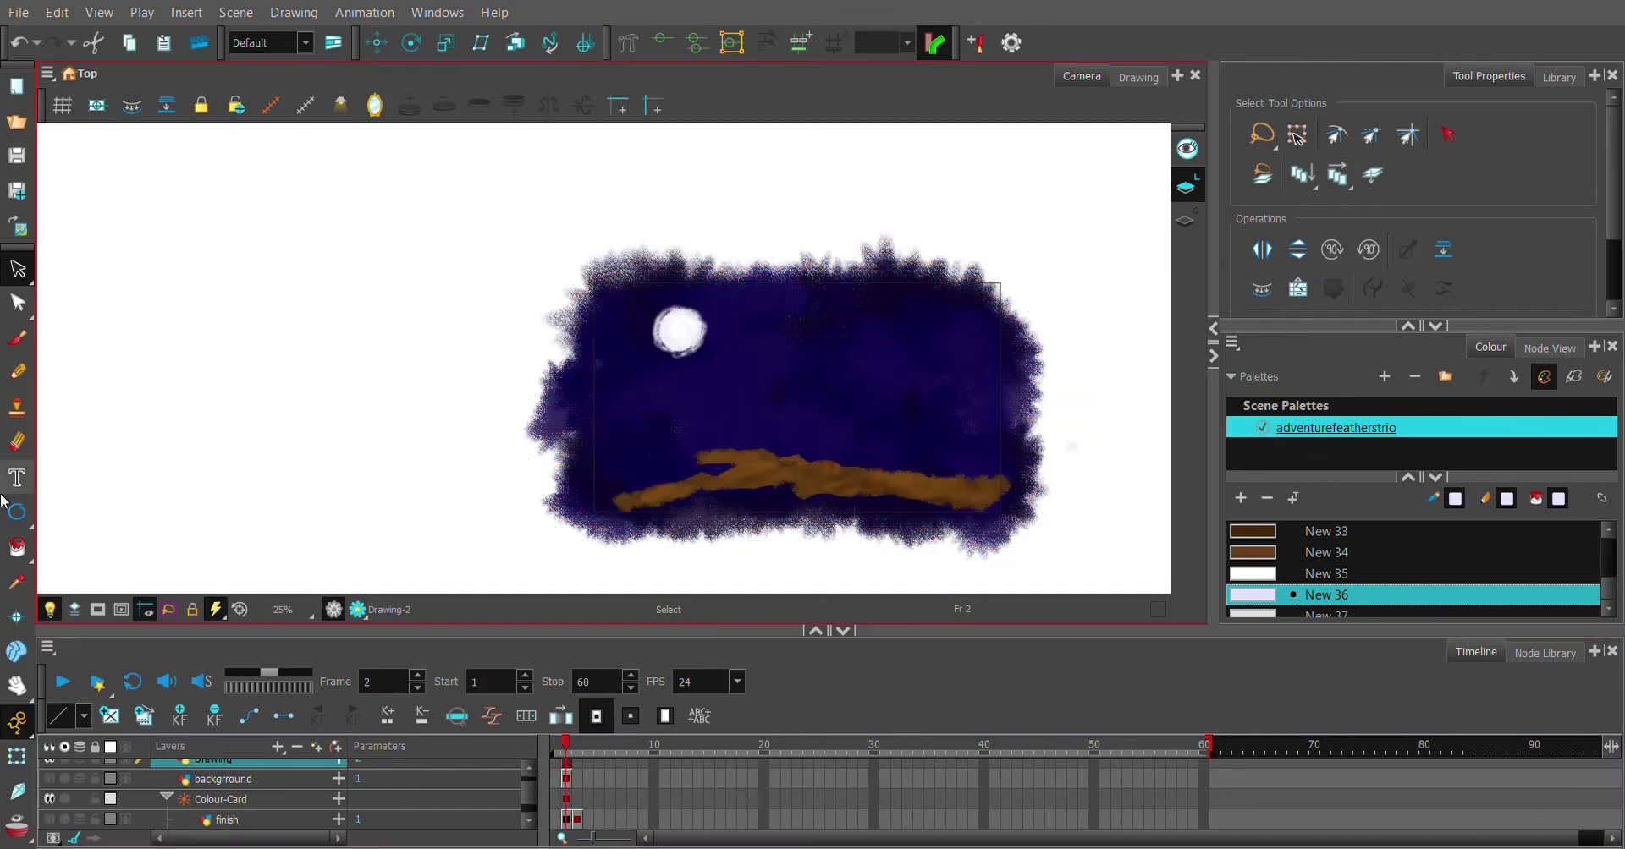
{"action": "scroll", "coordinate": [1002, 418], "scroll_direction": "up", "scroll_amount": 3}
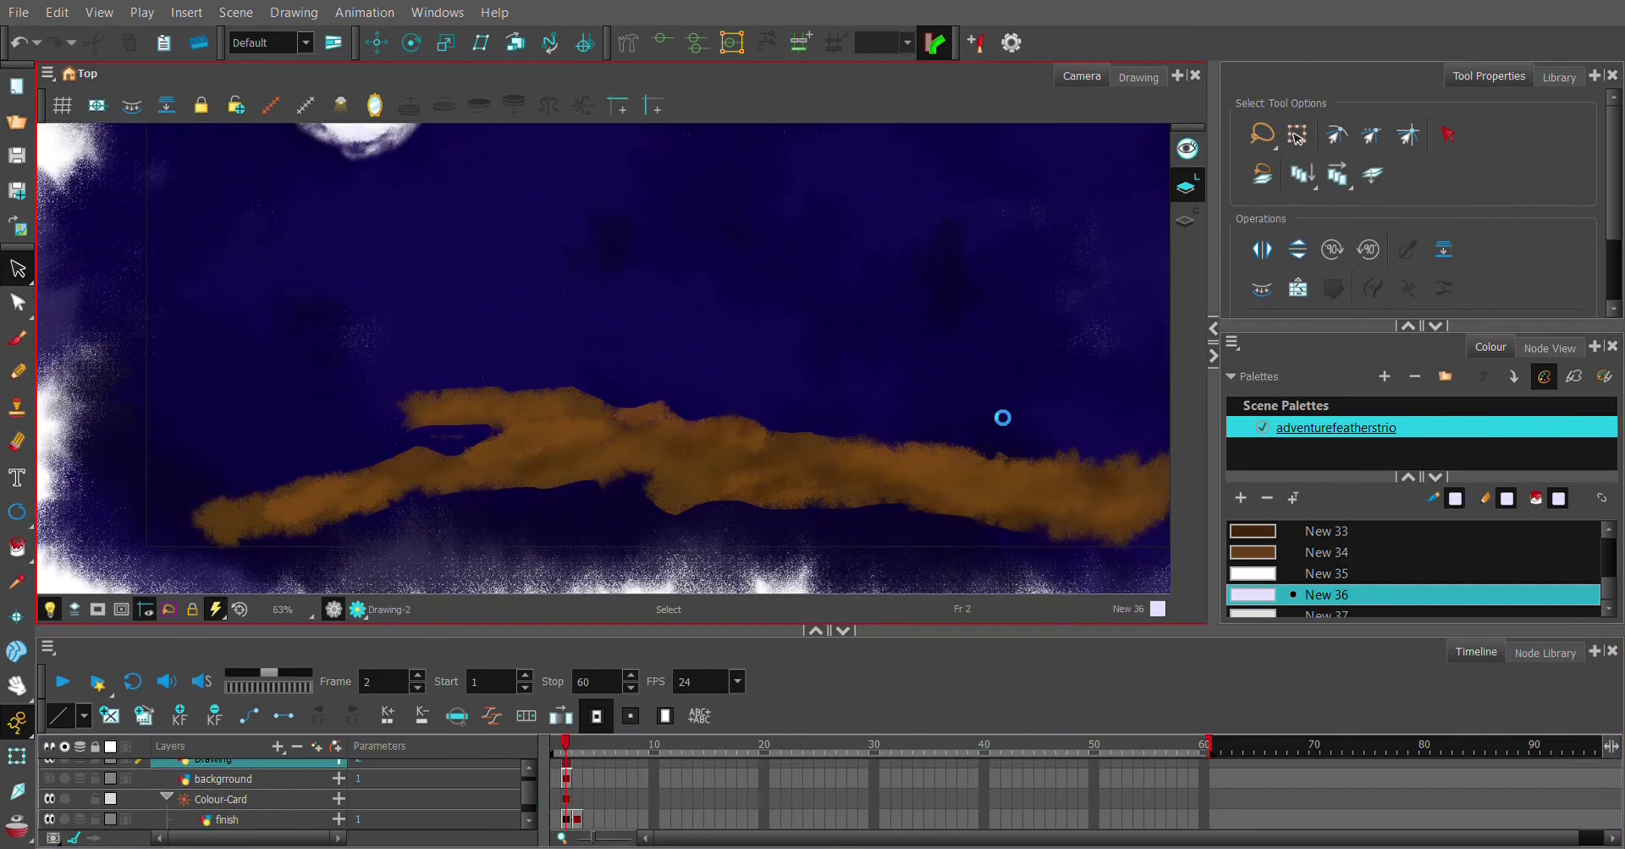
{"action": "scroll", "coordinate": [771, 355], "scroll_direction": "down", "scroll_amount": 2}
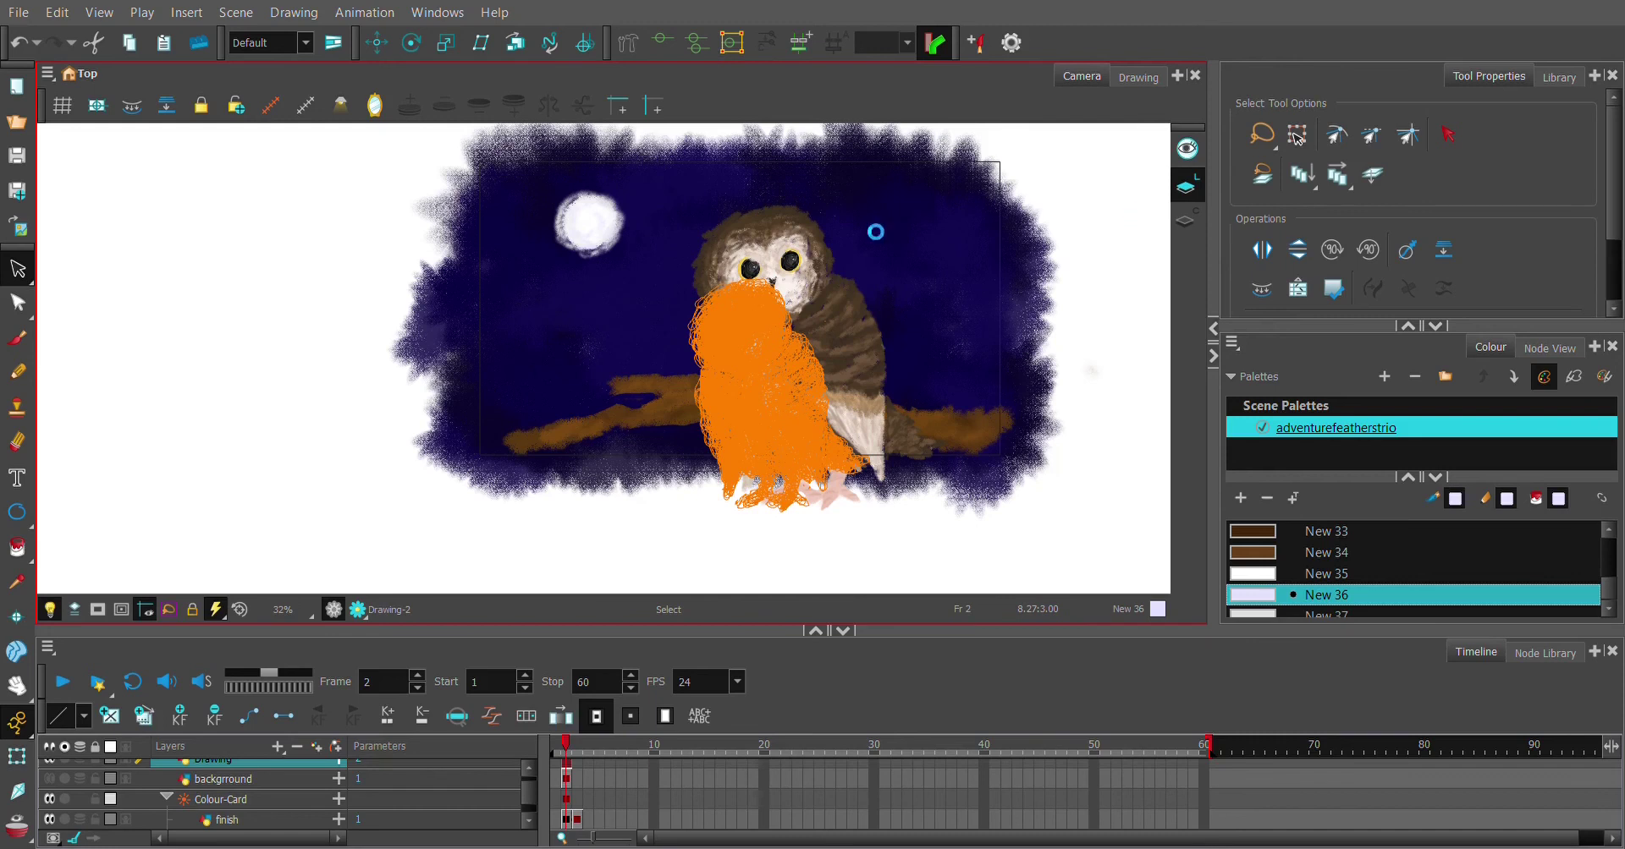
{"action": "left_click", "coordinate": [838, 355]}
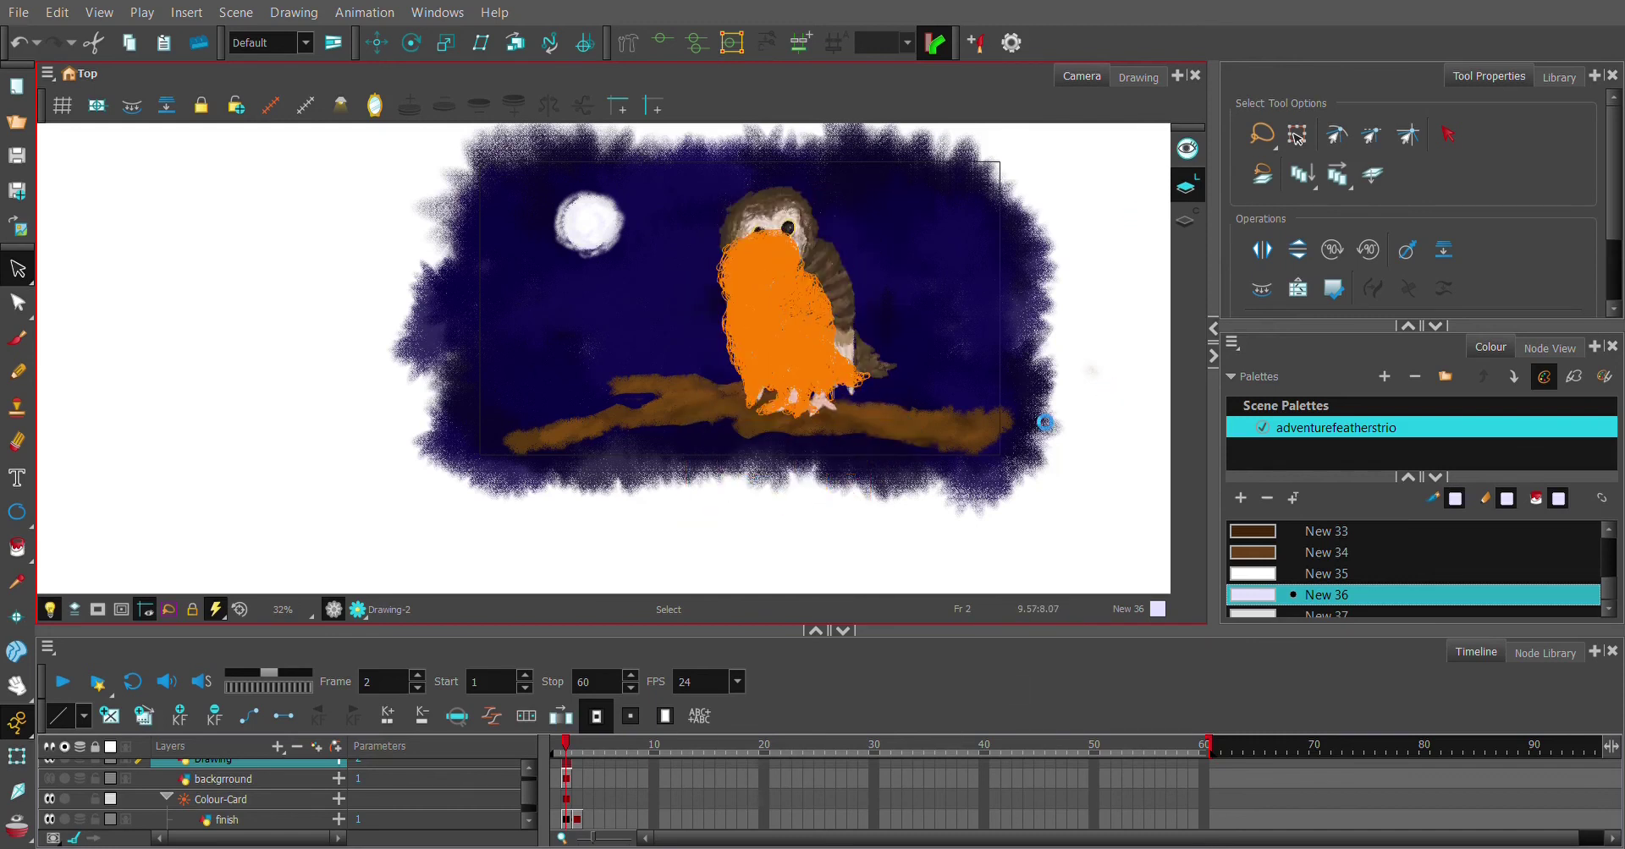
{"action": "key", "text": "Delete"}
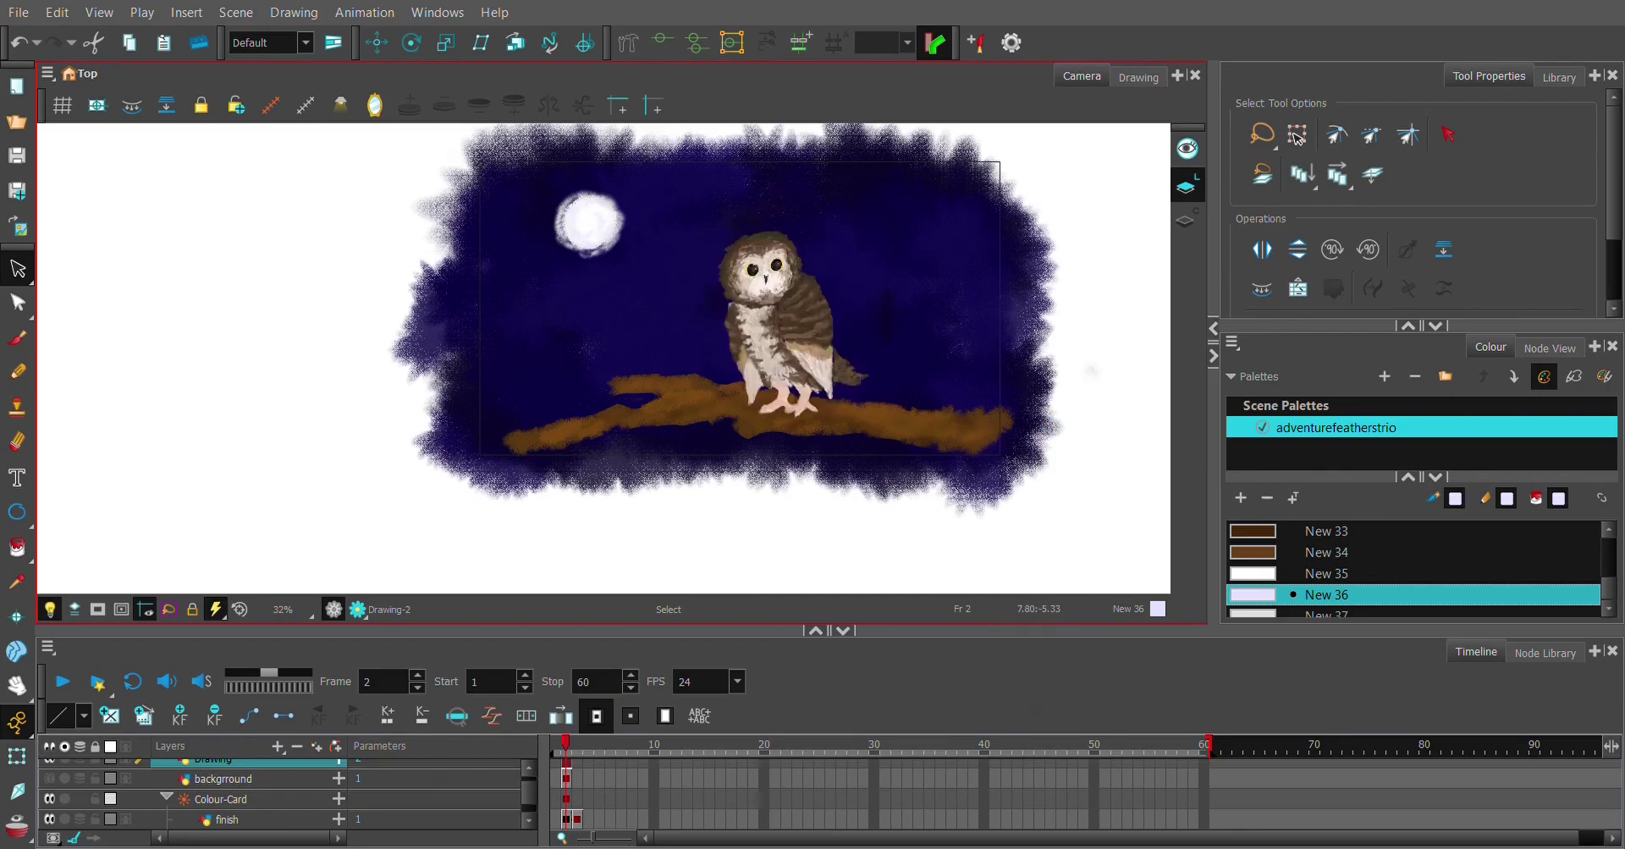